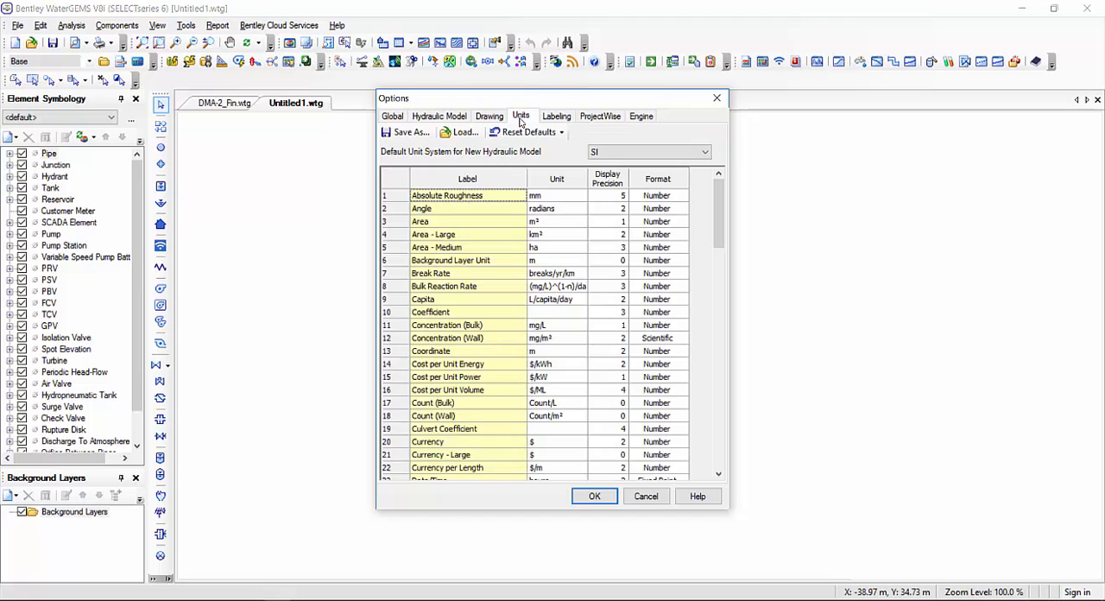
Review the unit settings, keeping SI as the default unit system for new hydraulic models, and accept the options
left_click(560, 135)
left_click(437, 121)
left_click(599, 156)
left_click(495, 123)
left_click(544, 135)
left_click(567, 152)
left_click(595, 497)
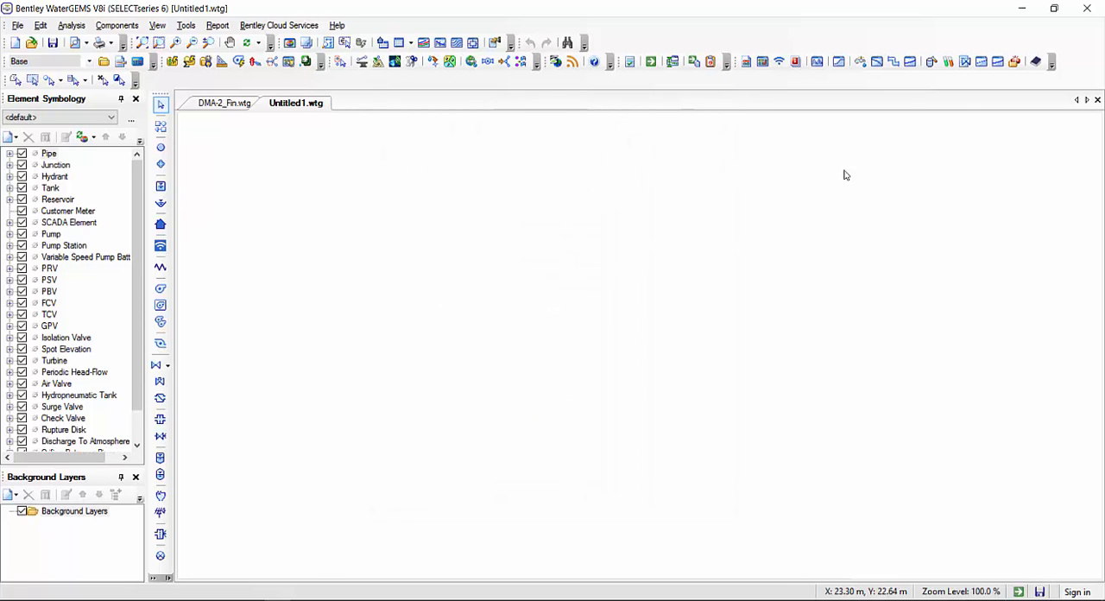
Switch to the desktop, check the Submission.inp file in the Demo folder, and return to WaterGEMS
left_click(1026, 7)
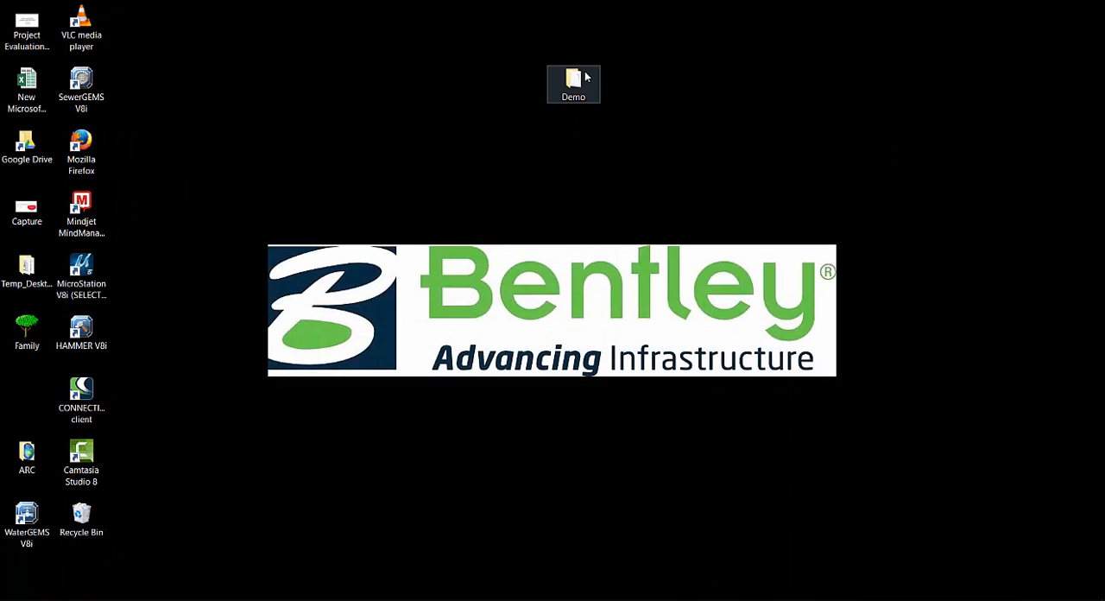
double_click(586, 77)
left_click(238, 164)
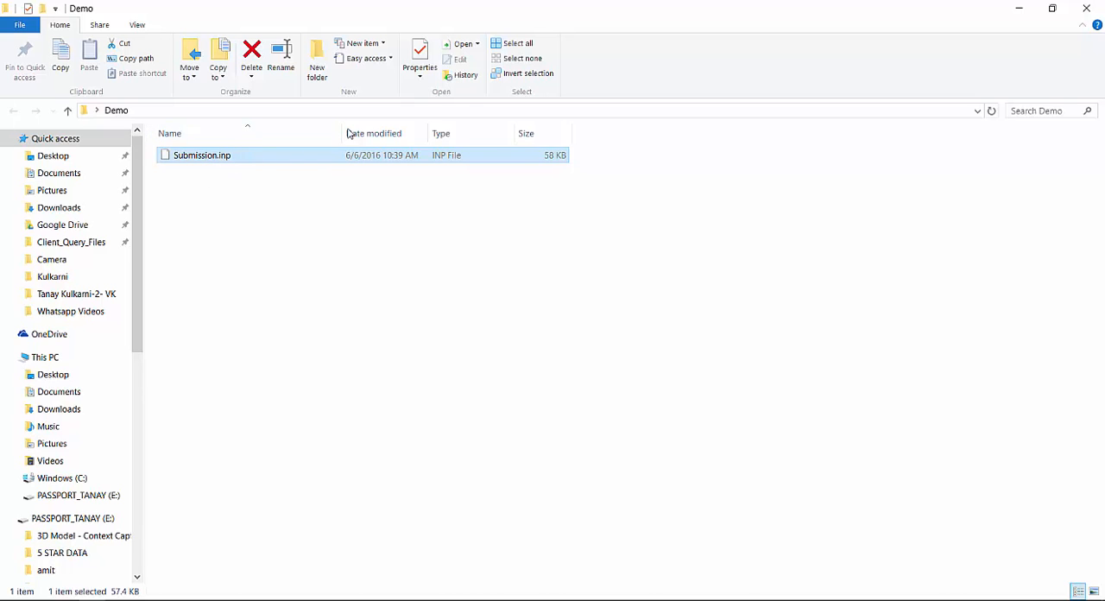
left_click(1019, 9)
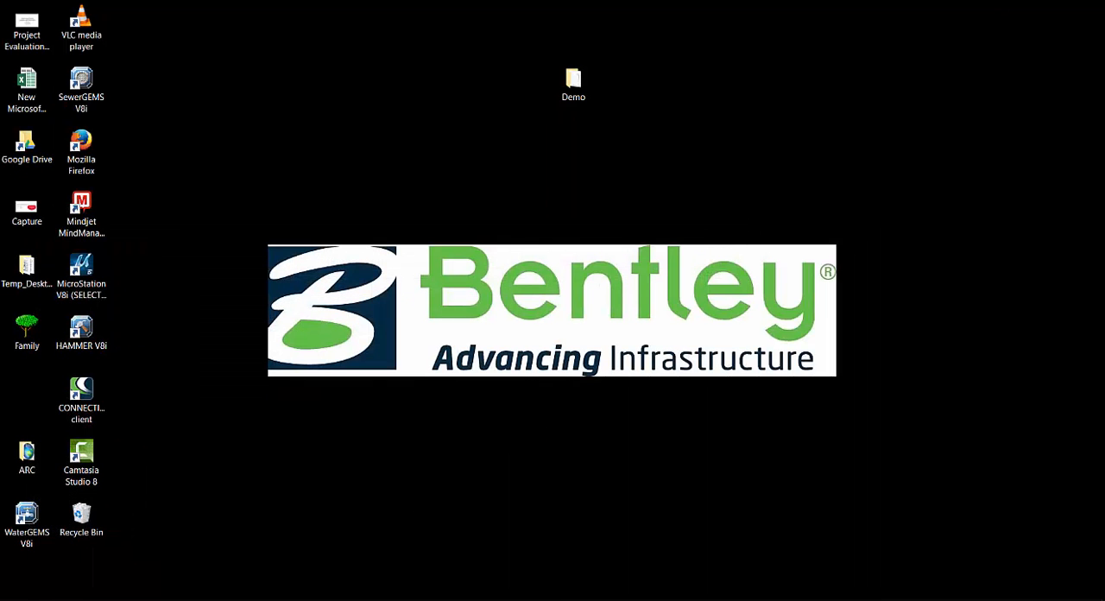
left_click(278, 599)
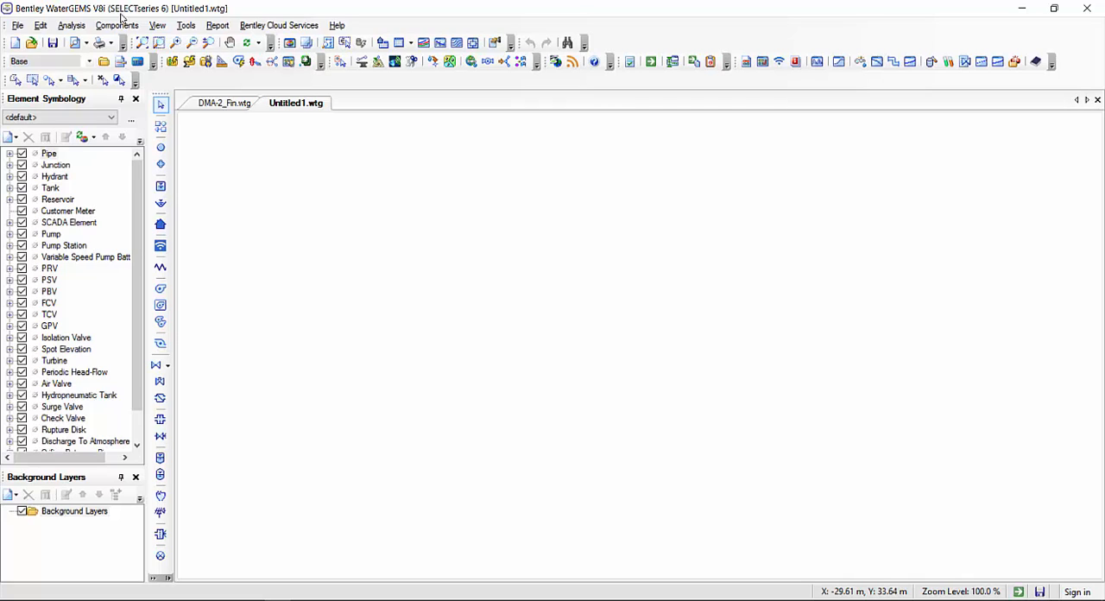
Import the EPANET file Submission.inp from the desktop's Demo folder, then read and dismiss the import notification
left_click(22, 26)
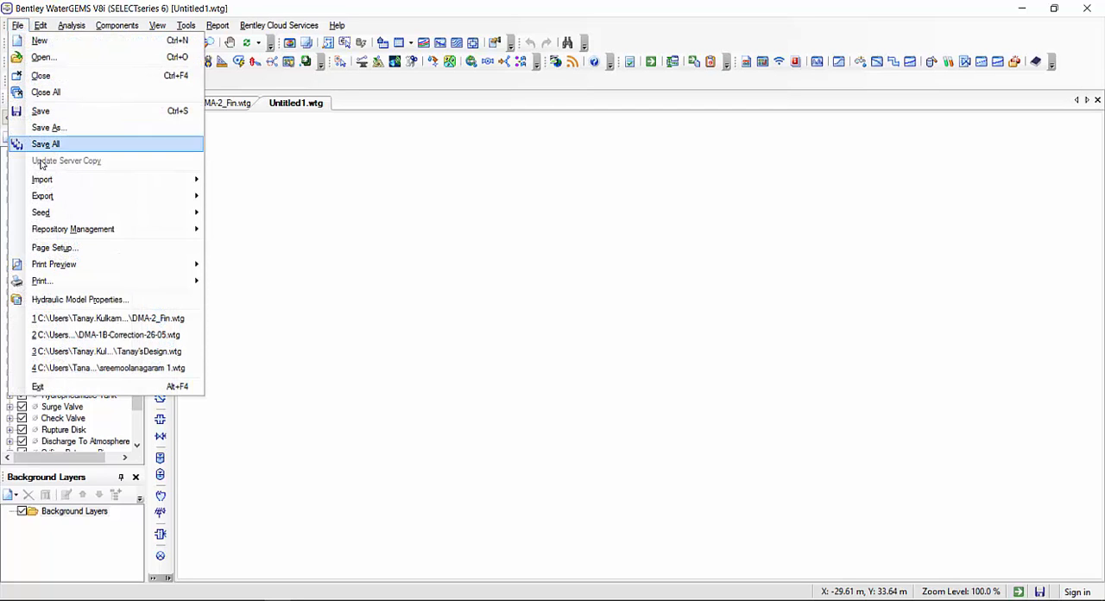
mouse_move(61, 179)
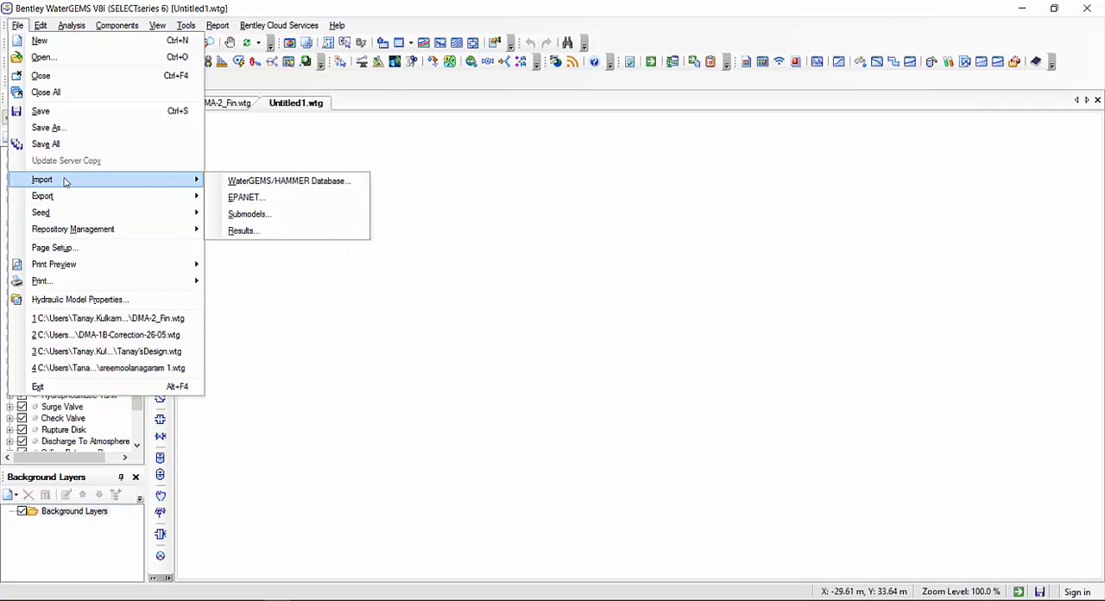
left_click(249, 199)
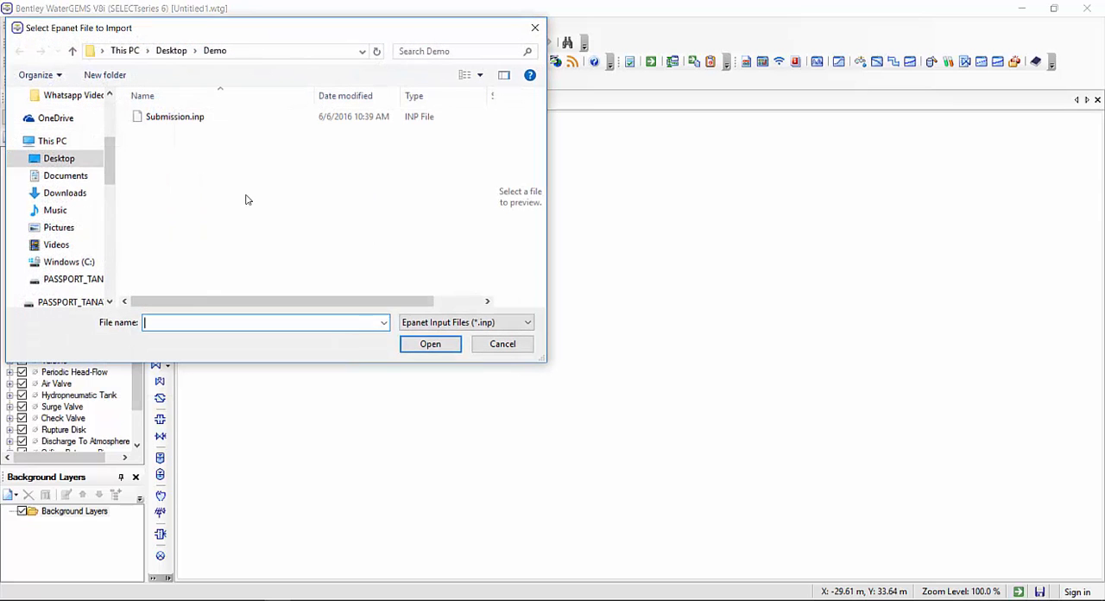
left_click(169, 117)
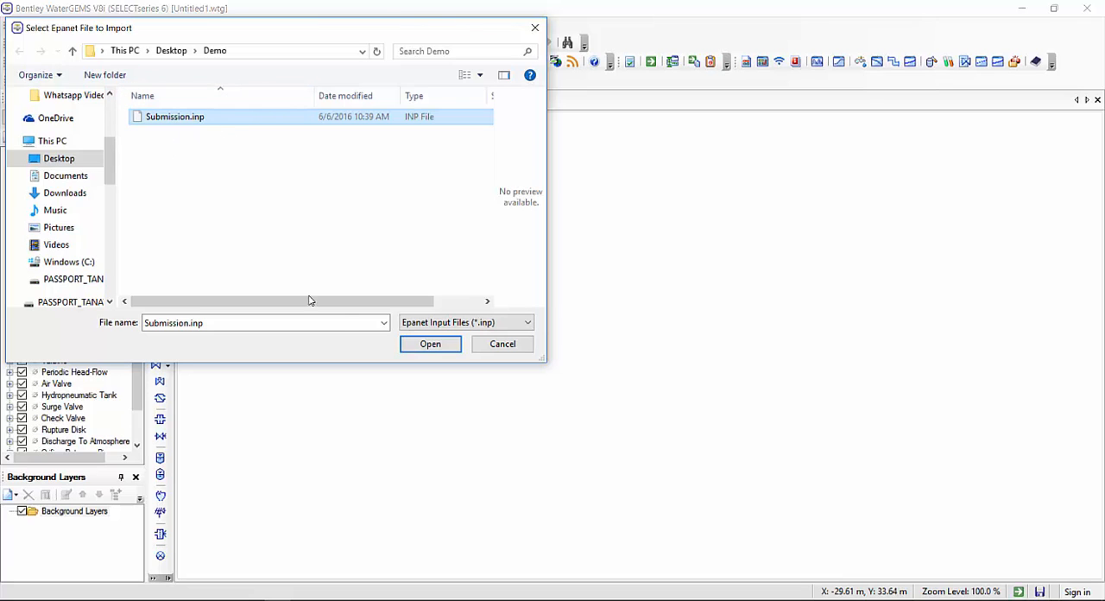
left_click(437, 347)
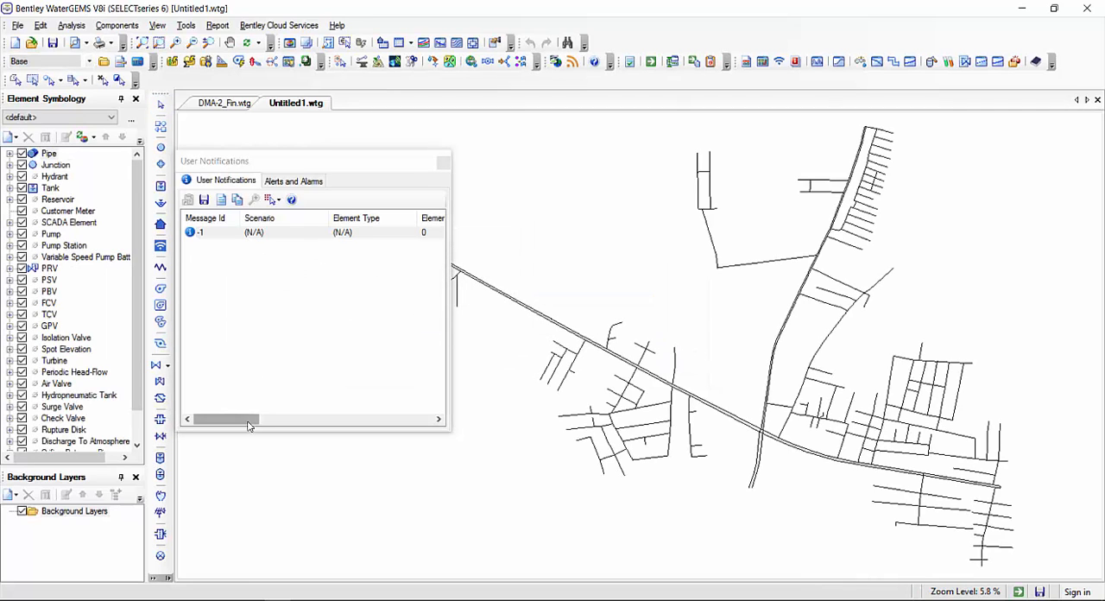
left_click_drag(250, 423, 349, 423)
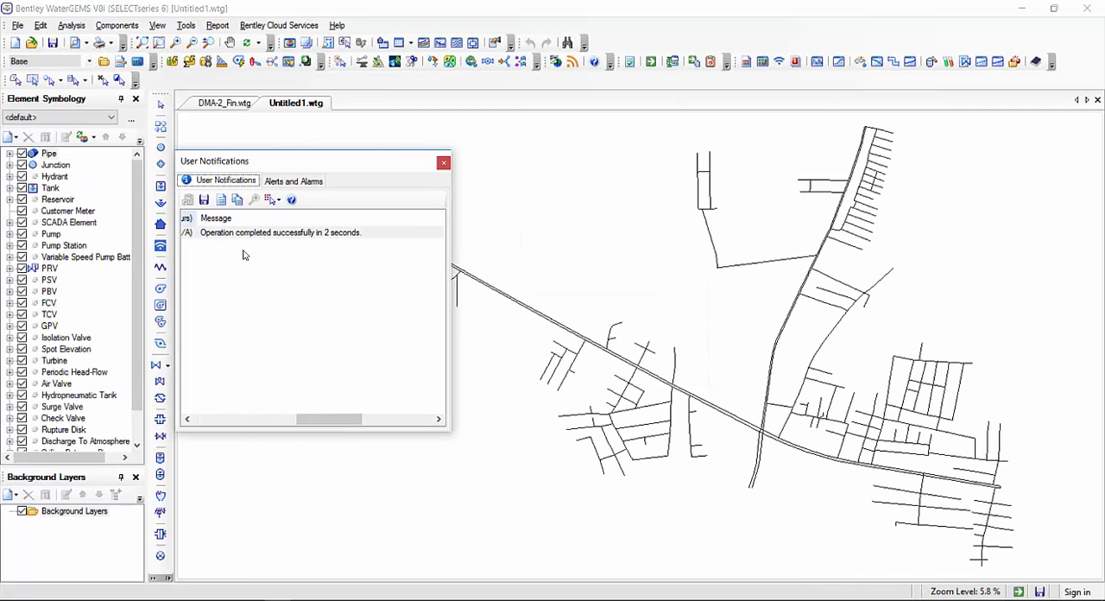
left_click(443, 163)
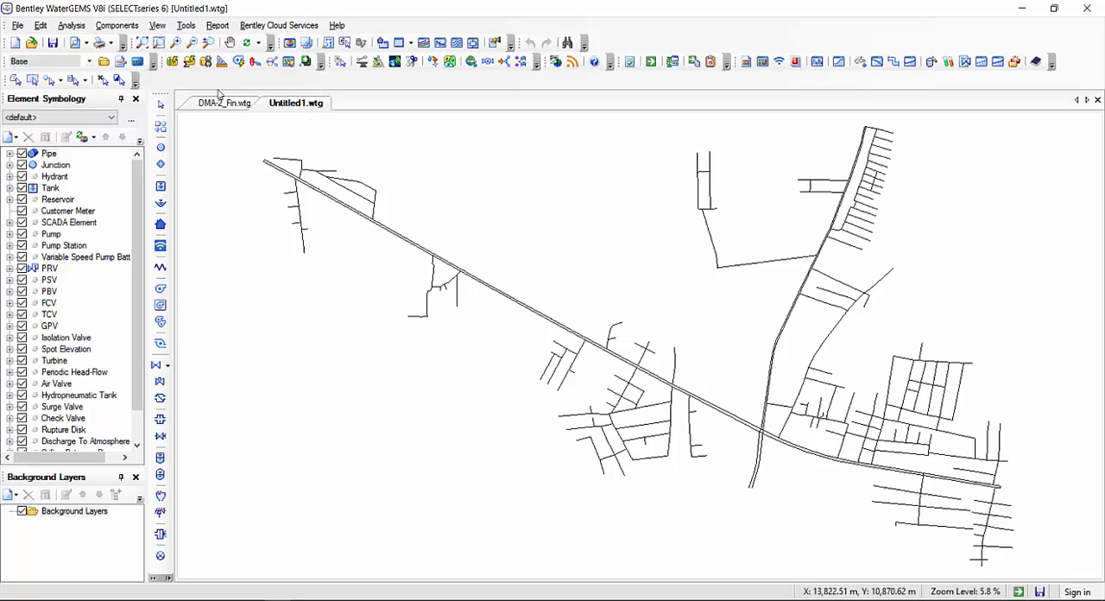
Save the imported hydraulic model as Submitted DMA in the Demo folder on the desktop
left_click(16, 25)
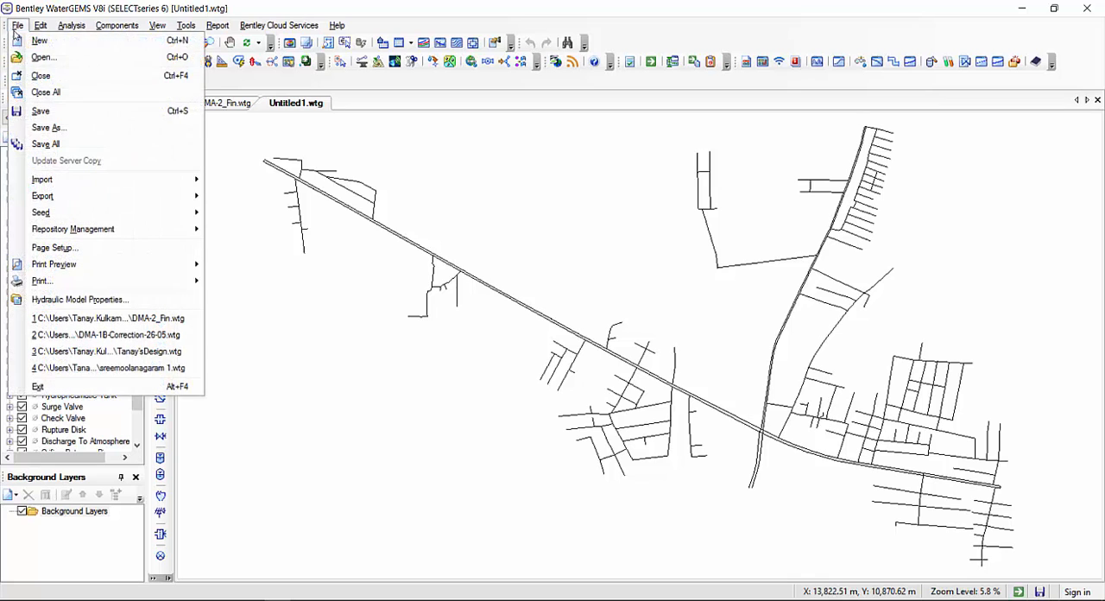
left_click(53, 129)
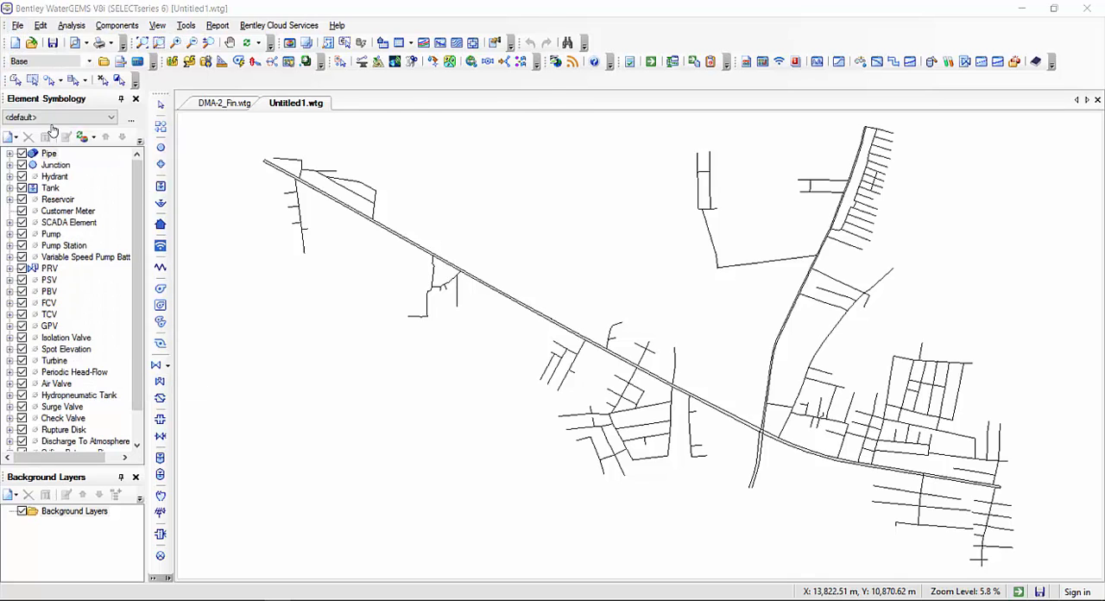
left_click(54, 142)
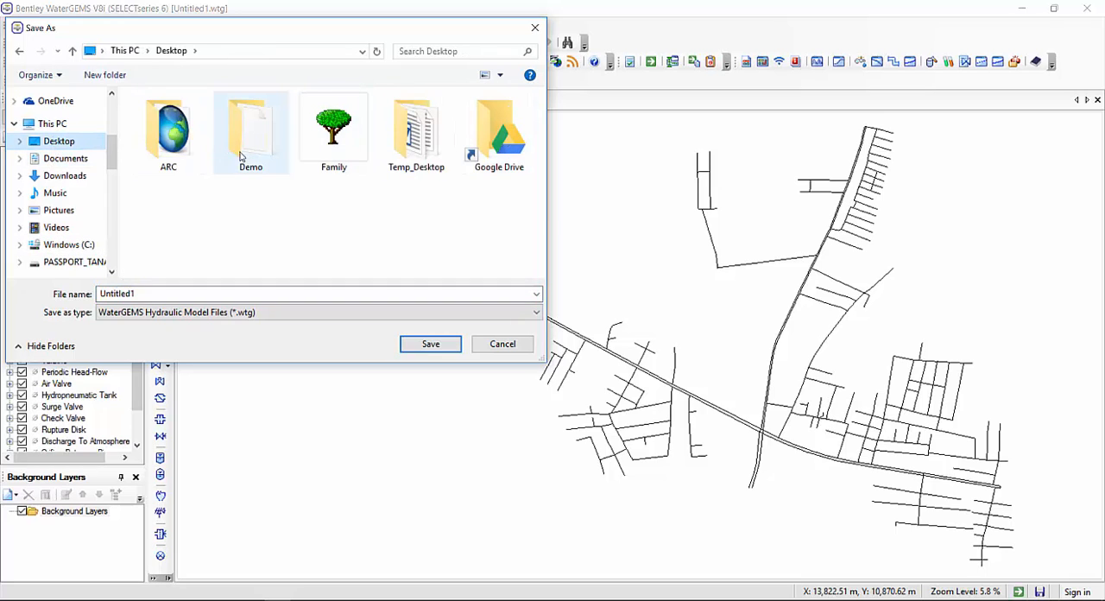
double_click(240, 156)
double_click(194, 292)
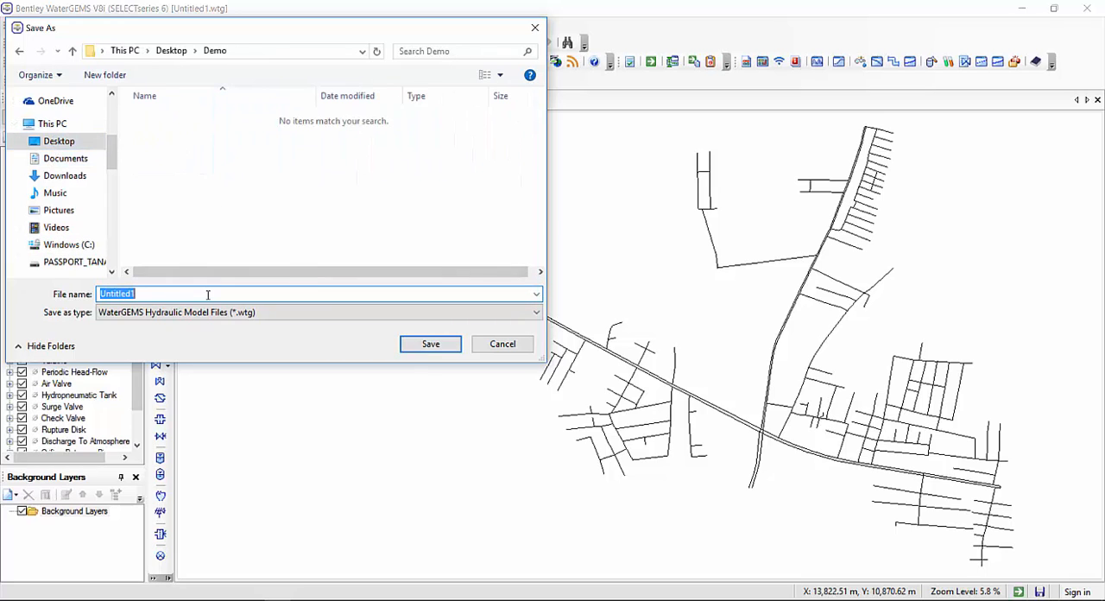
type("Submitted DMA")
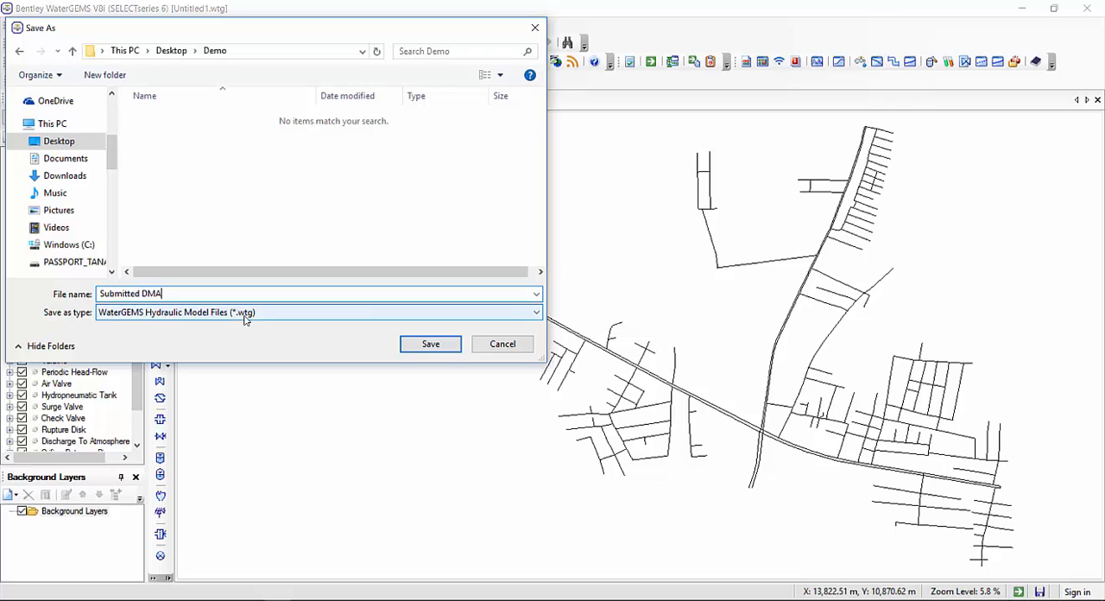
left_click(427, 344)
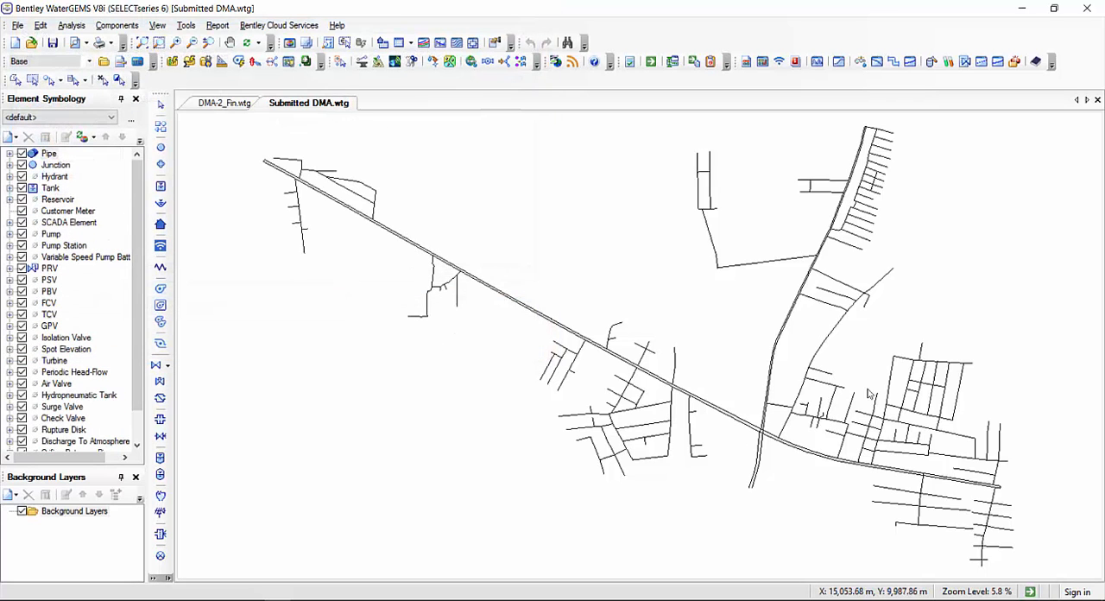
Examine the imported pipe network along the main line, checking its junctions, pipe labels and connections
mouse_move(843, 393)
left_mouse_down()
mouse_move(760, 391)
mouse_move(804, 406)
left_mouse_up()
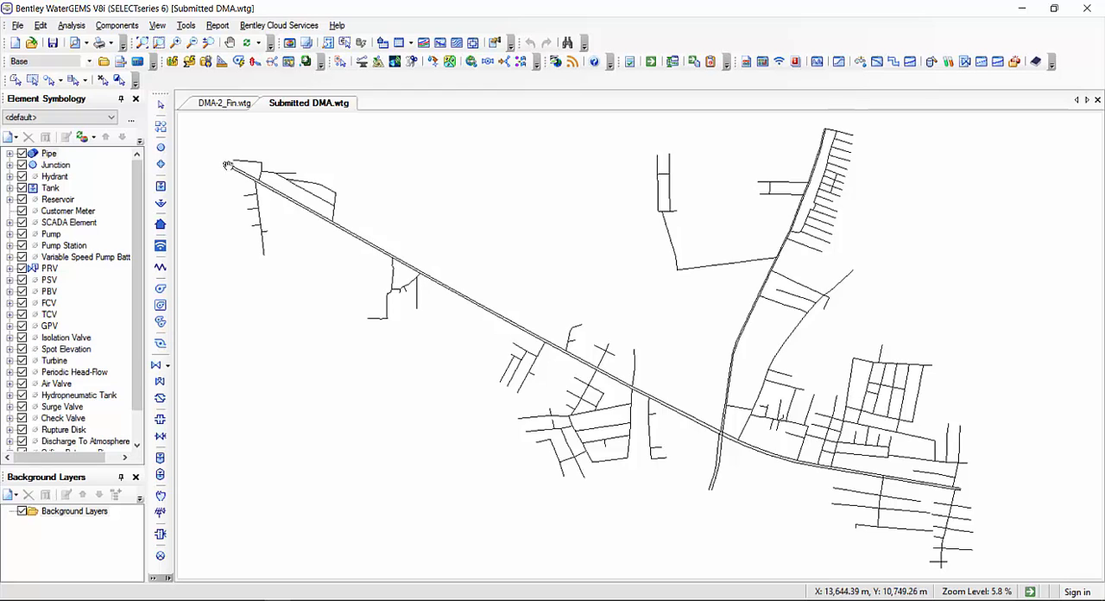
scroll(227, 163, "up", 10)
scroll(315, 253, "up", 2)
left_click_drag(728, 412, 316, 171)
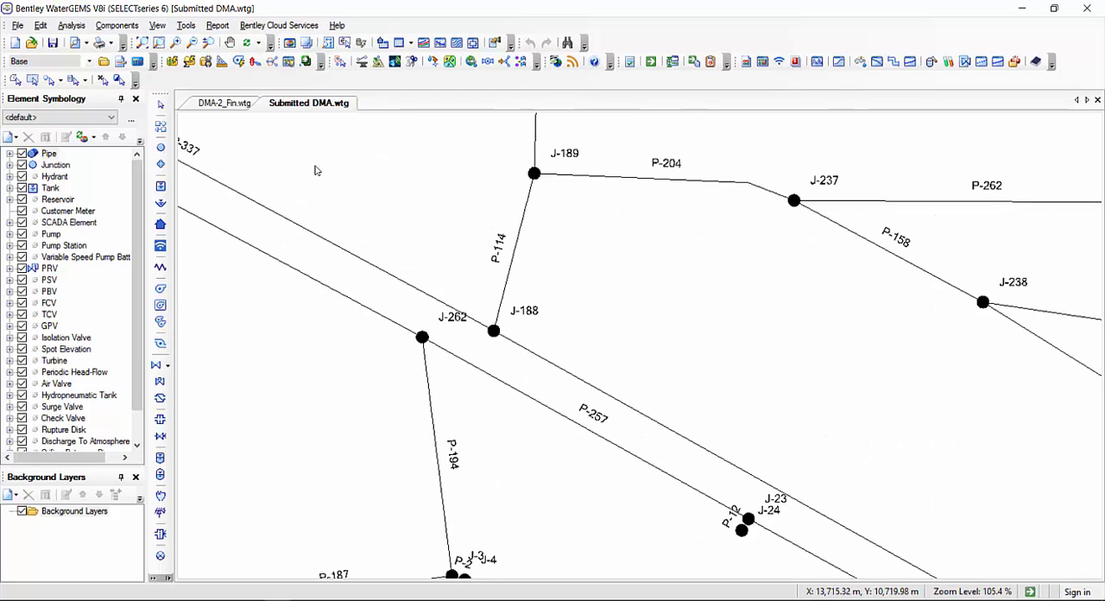
left_click_drag(888, 451, 369, 199)
left_click_drag(892, 549, 592, 321)
left_click_drag(745, 385, 340, 124)
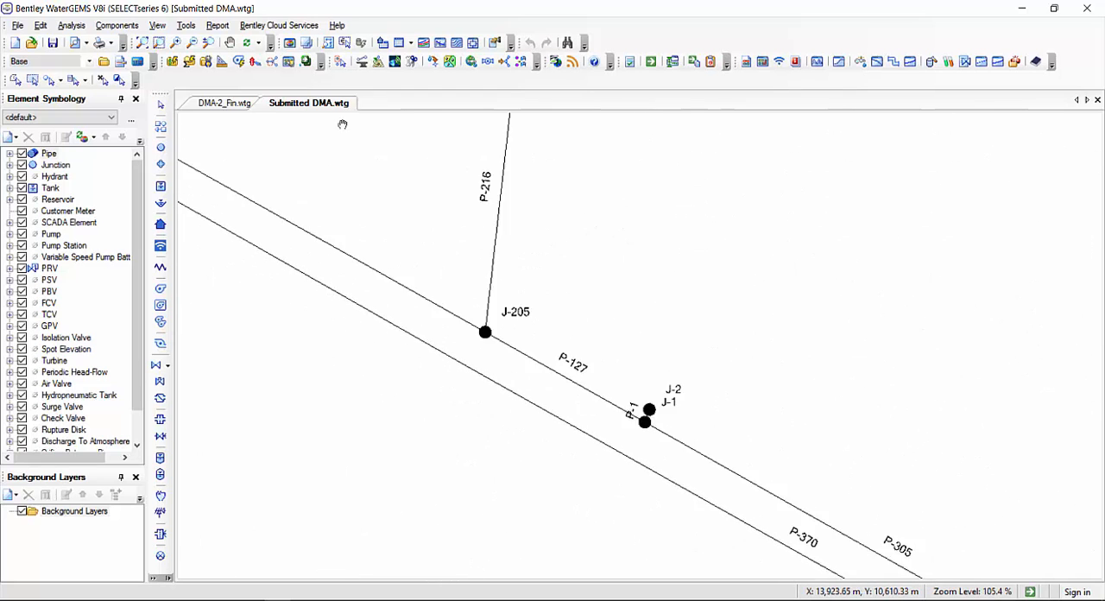
scroll(372, 169, "down", 11)
scroll(423, 229, "down", 3)
scroll(437, 271, "up", 1)
left_click_drag(486, 234, 440, 212)
scroll(481, 281, "up", 1)
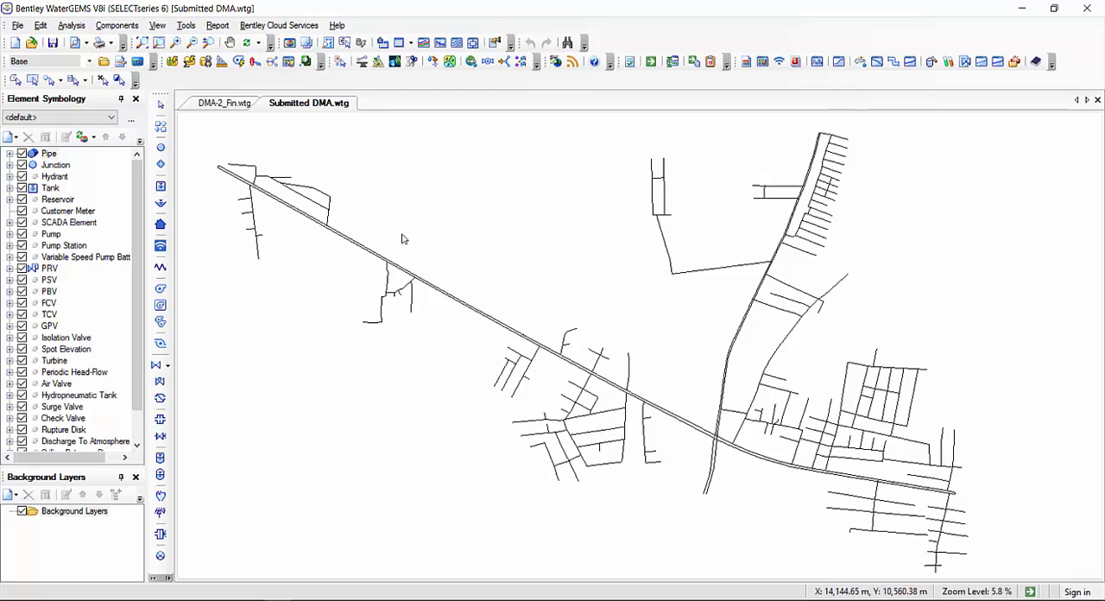
Select the network's tanks by element type and inspect their location and pipe connections in the drawing
left_click(41, 31)
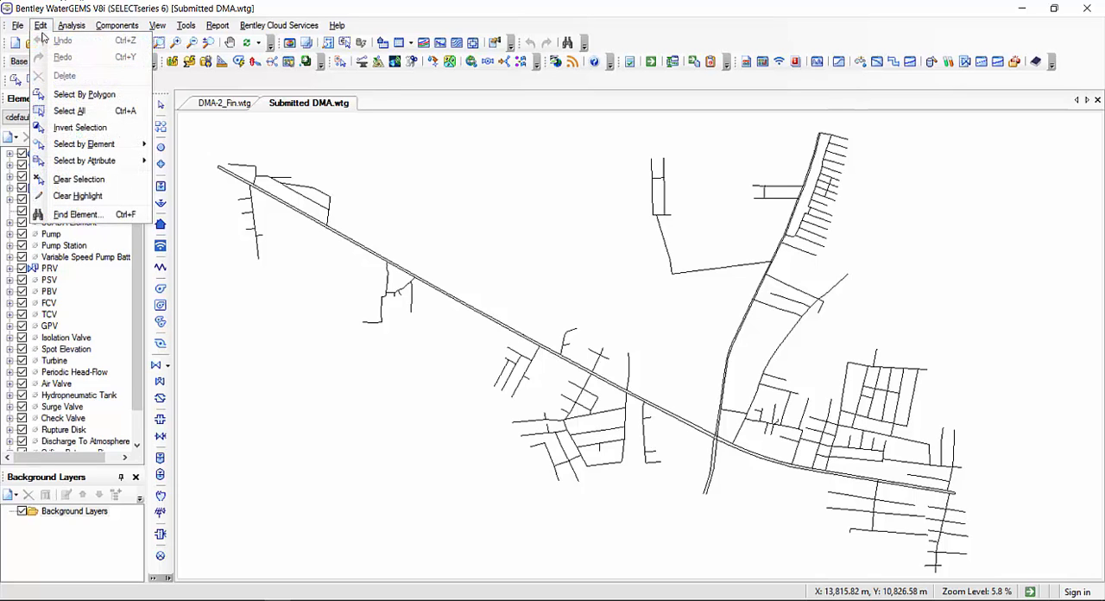
mouse_move(98, 148)
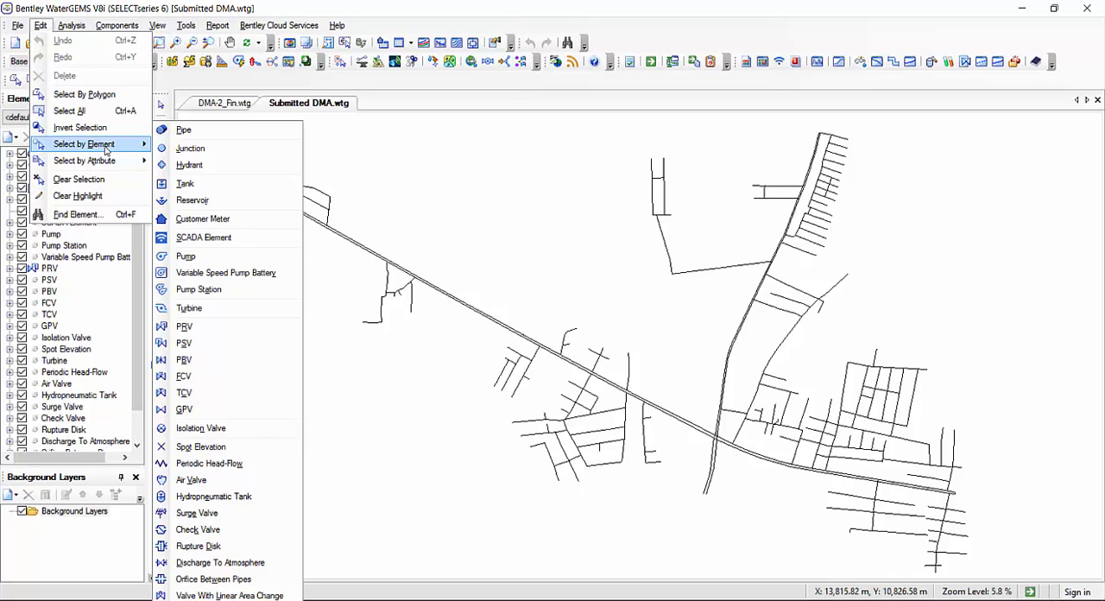
left_click(188, 188)
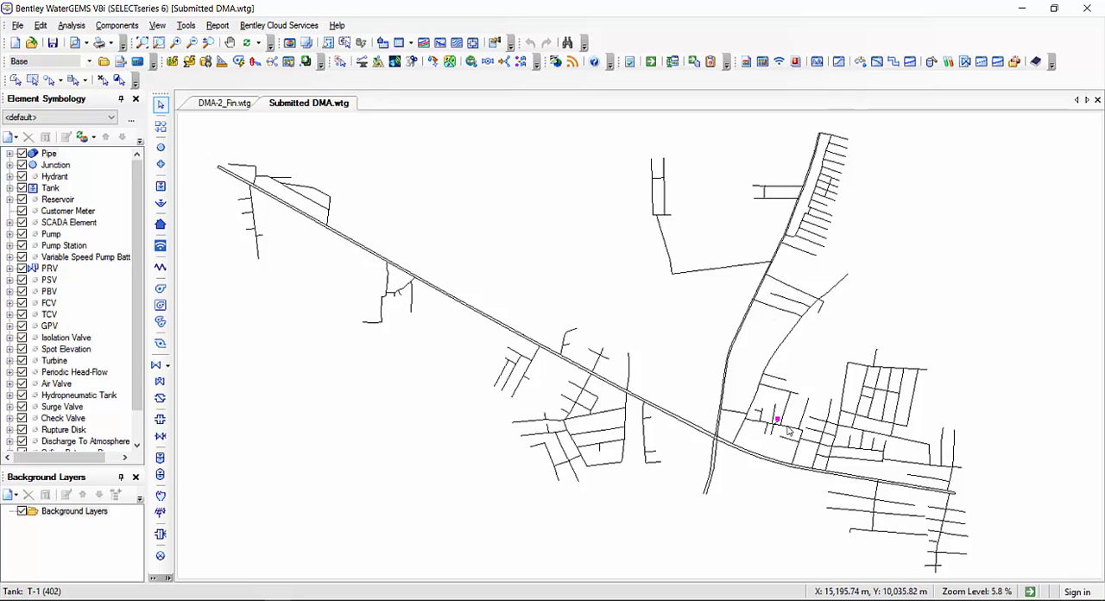
left_click_drag(783, 425, 773, 423)
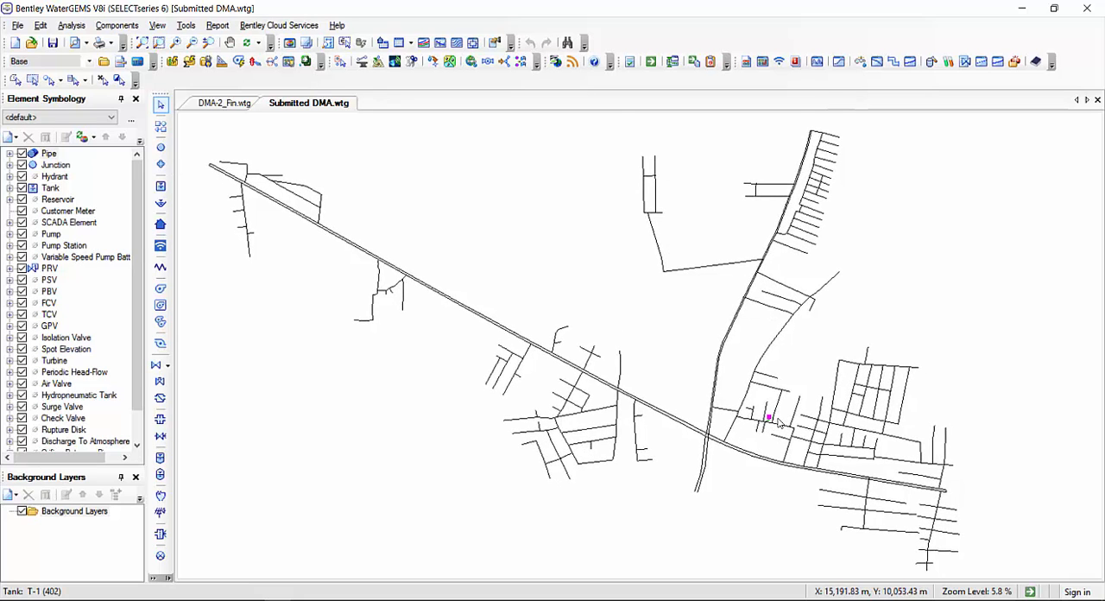
scroll(772, 418, "up", 10)
scroll(757, 419, "up", 6)
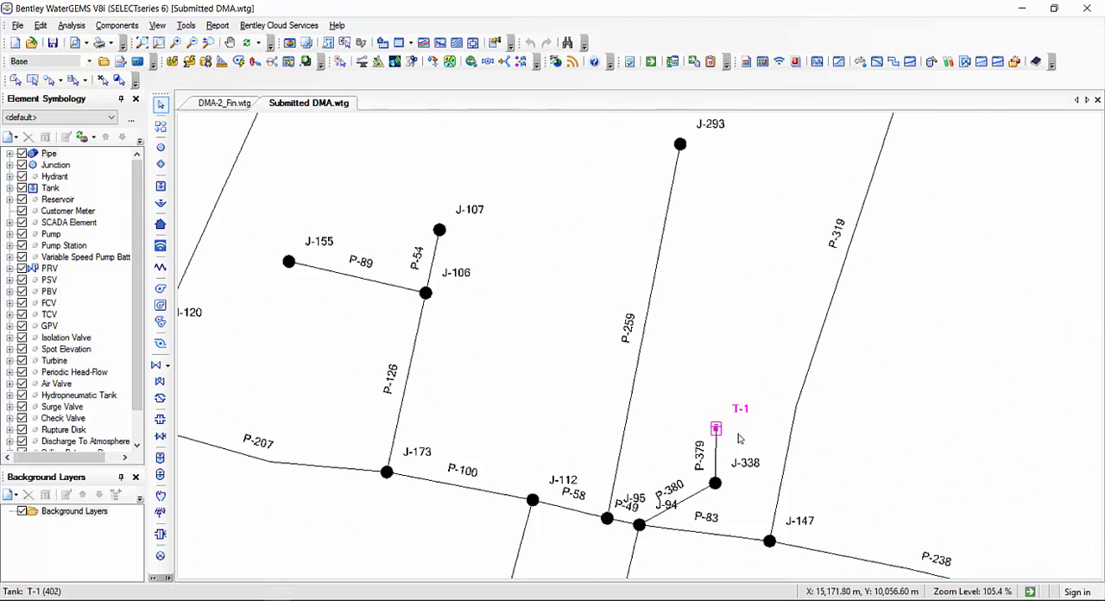
left_click_drag(745, 439, 639, 315)
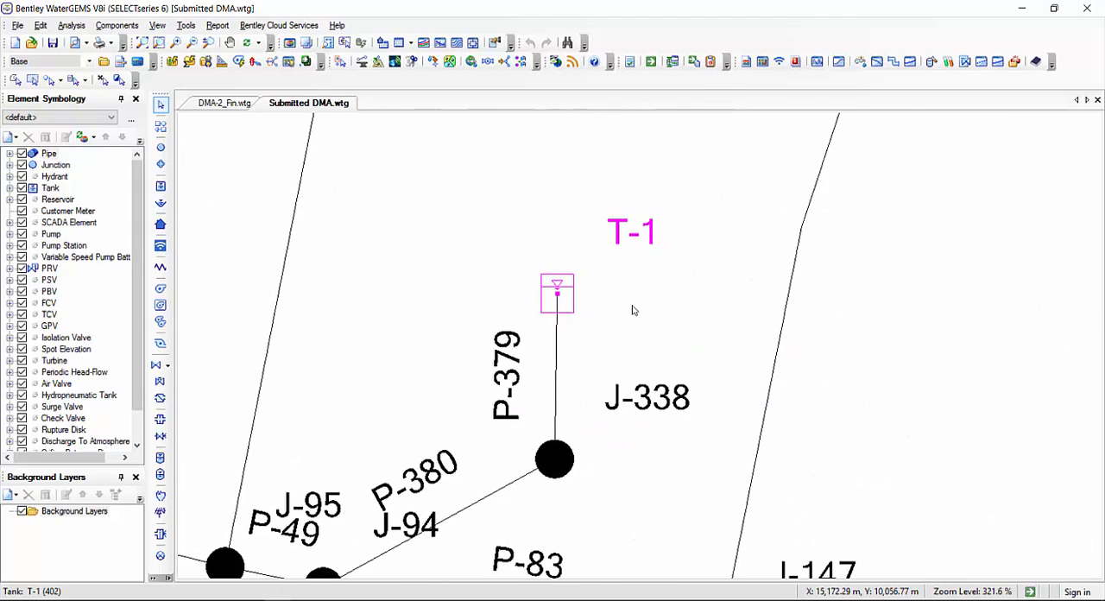
scroll(638, 316, "down", 13)
scroll(637, 318, "down", 3)
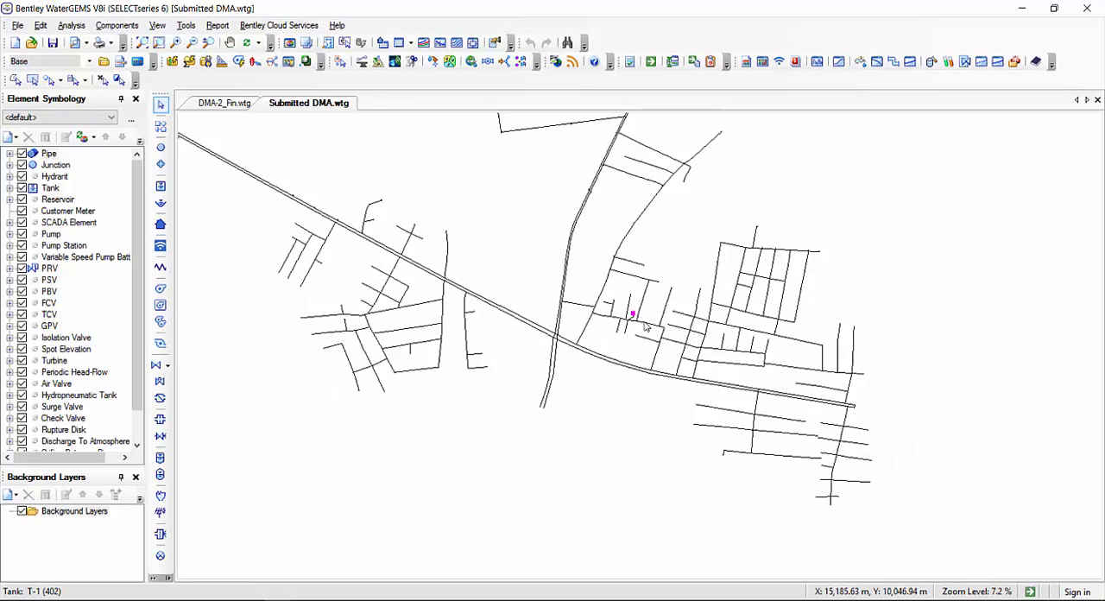
left_click_drag(645, 320, 700, 399)
left_click_drag(525, 235, 559, 270)
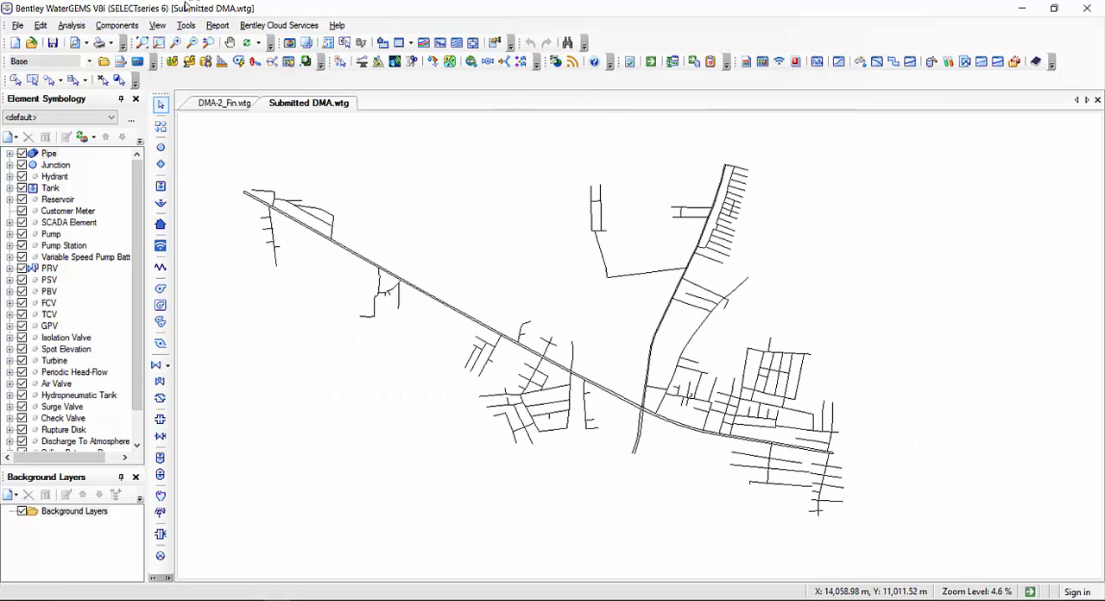
Run the All Tanks network query in the Network Navigator
left_click(157, 25)
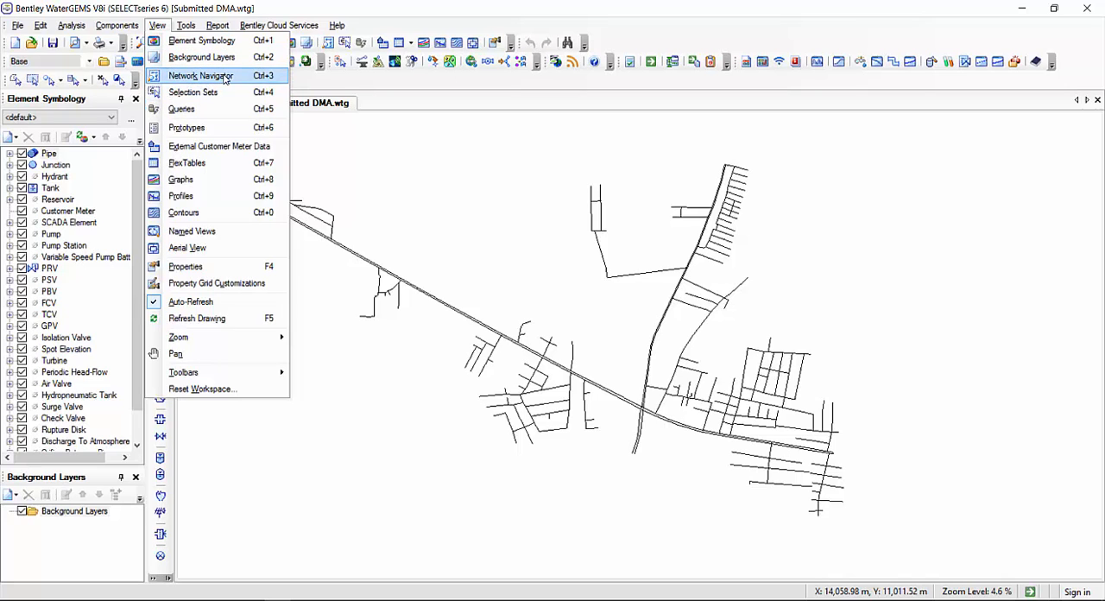
left_click(269, 78)
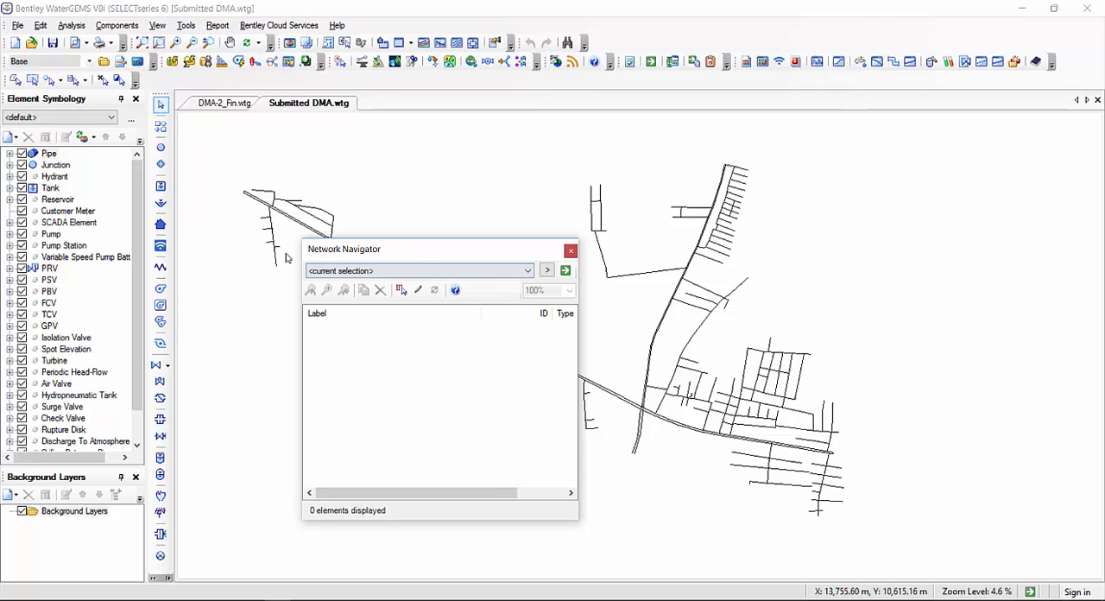
left_click(547, 271)
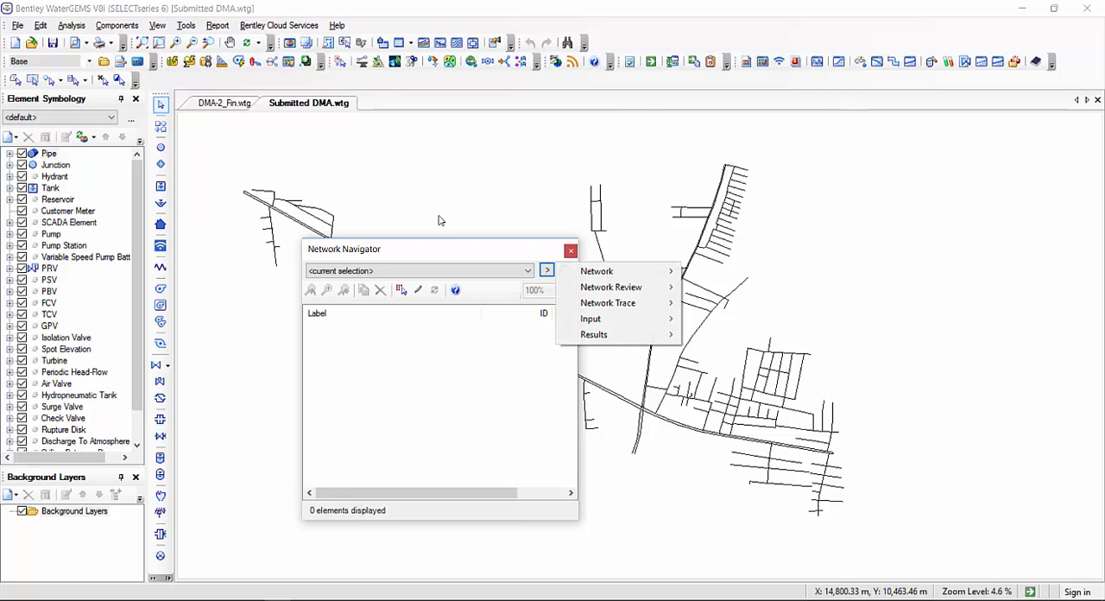
left_click(584, 271)
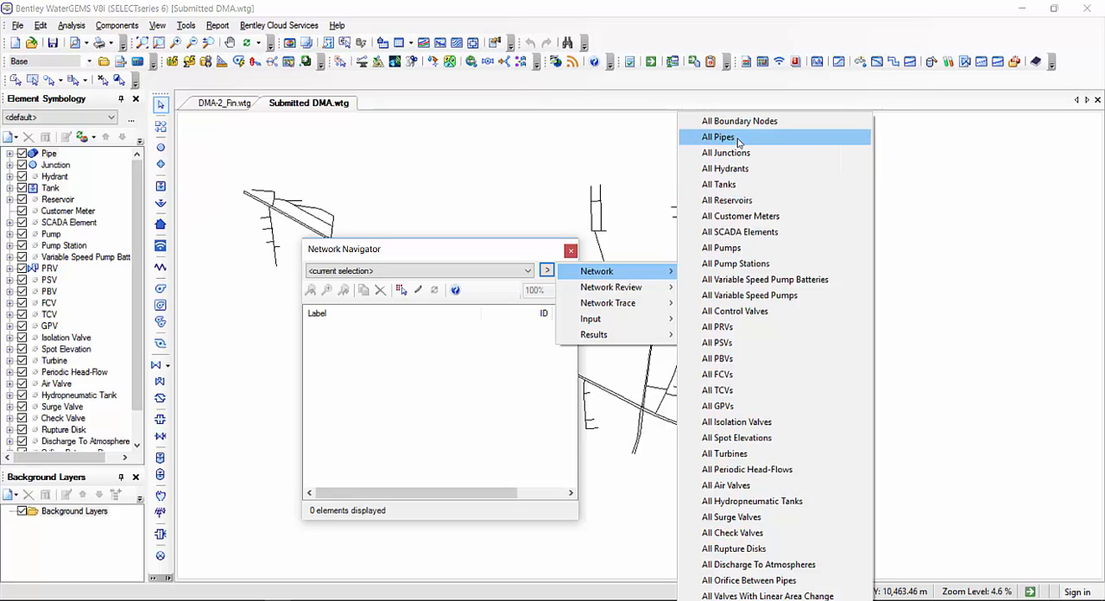
left_click(727, 185)
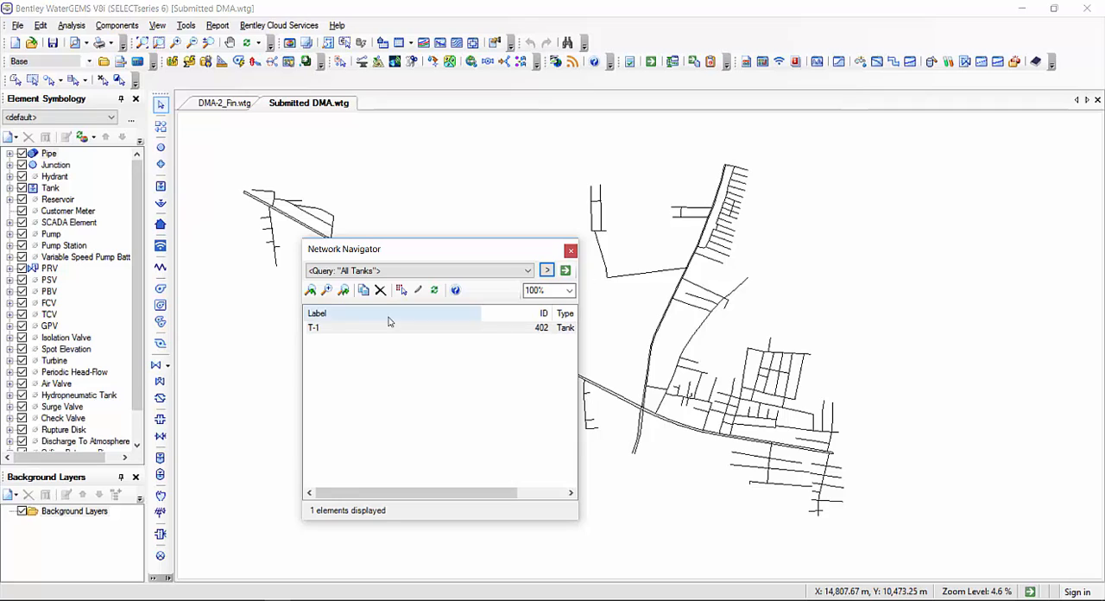
Locate tank T-1 in the drawing from the tank query results and close the Network Navigator
left_click(320, 331)
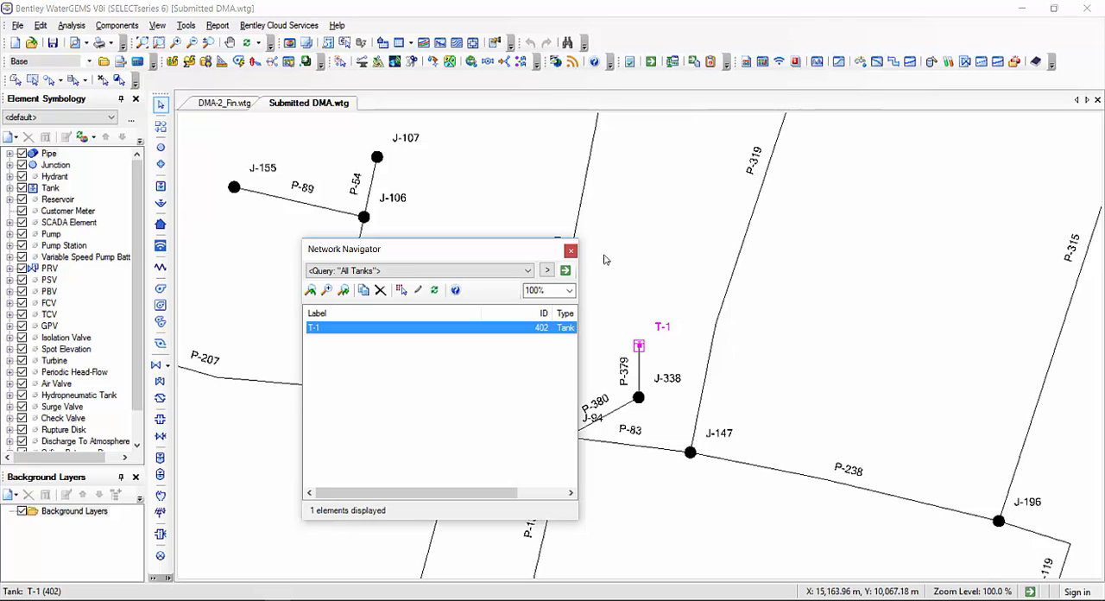
left_click(574, 252)
left_click_drag(637, 244, 674, 281)
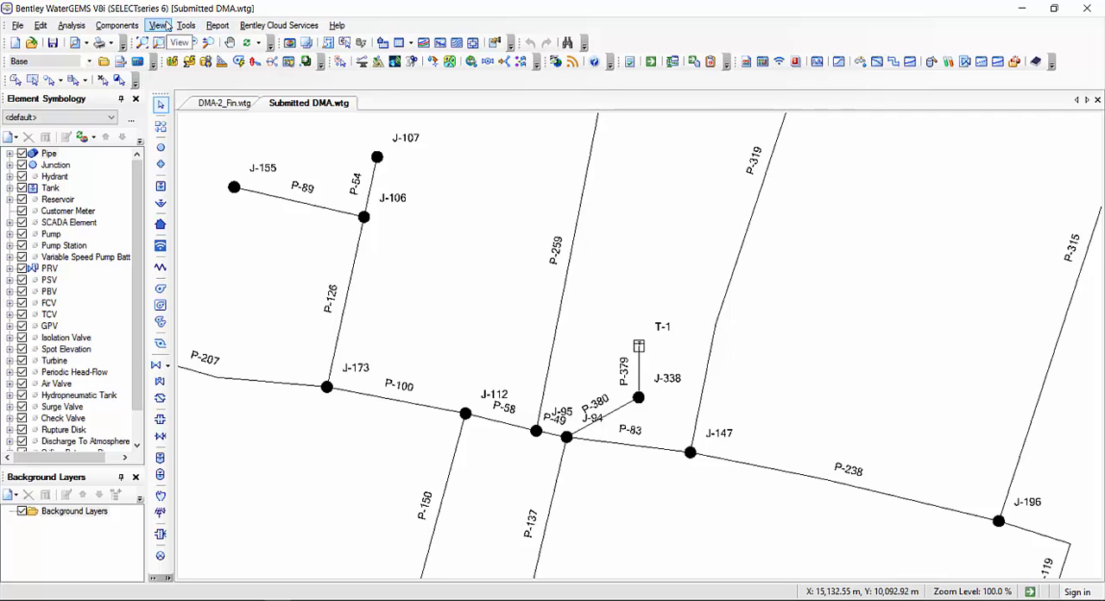
Reopen the Network Navigator, look through the available Network Review queries without running one, and close it
key("ctrl+3")
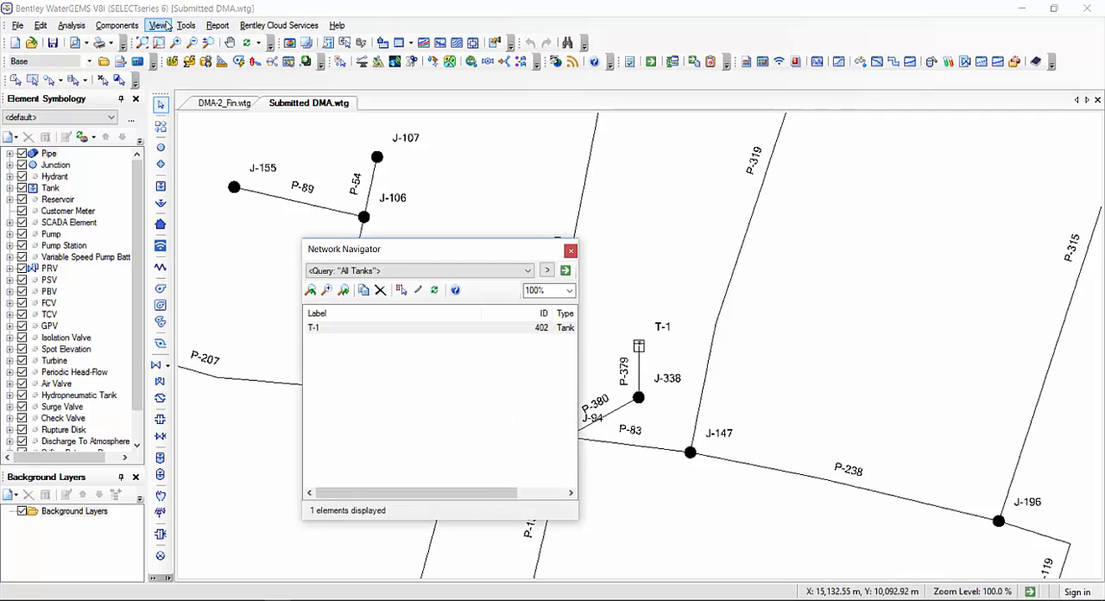
left_click(547, 271)
mouse_move(615, 299)
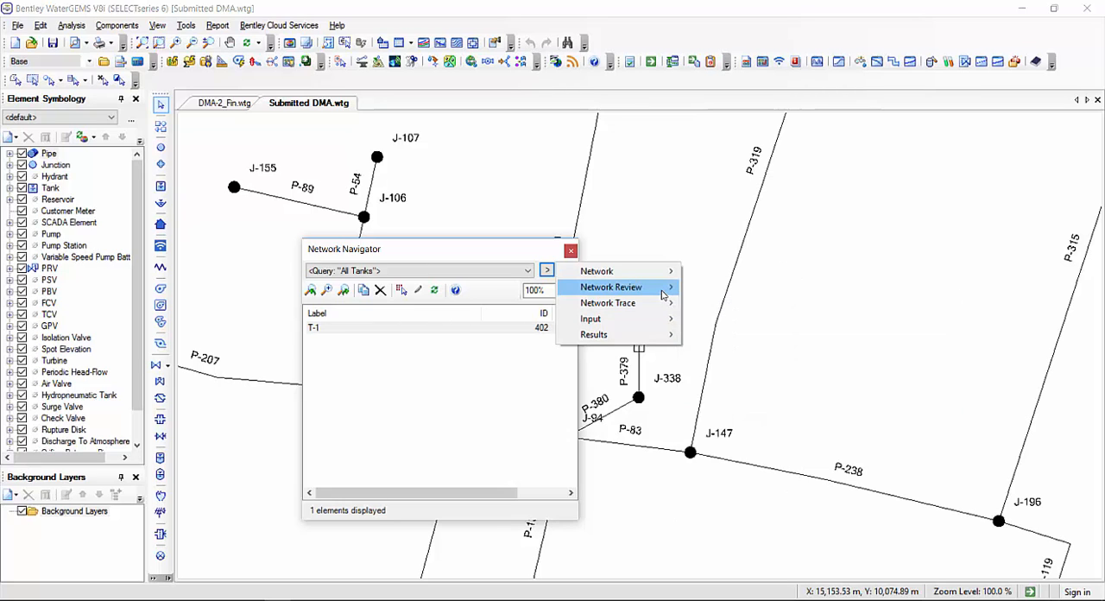
mouse_move(639, 287)
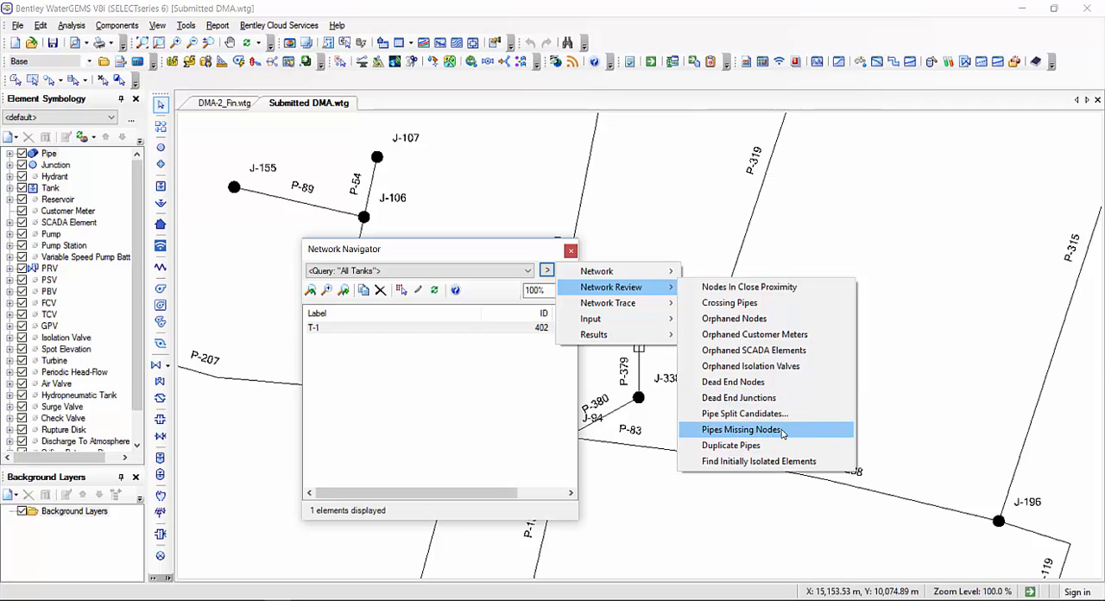
left_click(536, 251)
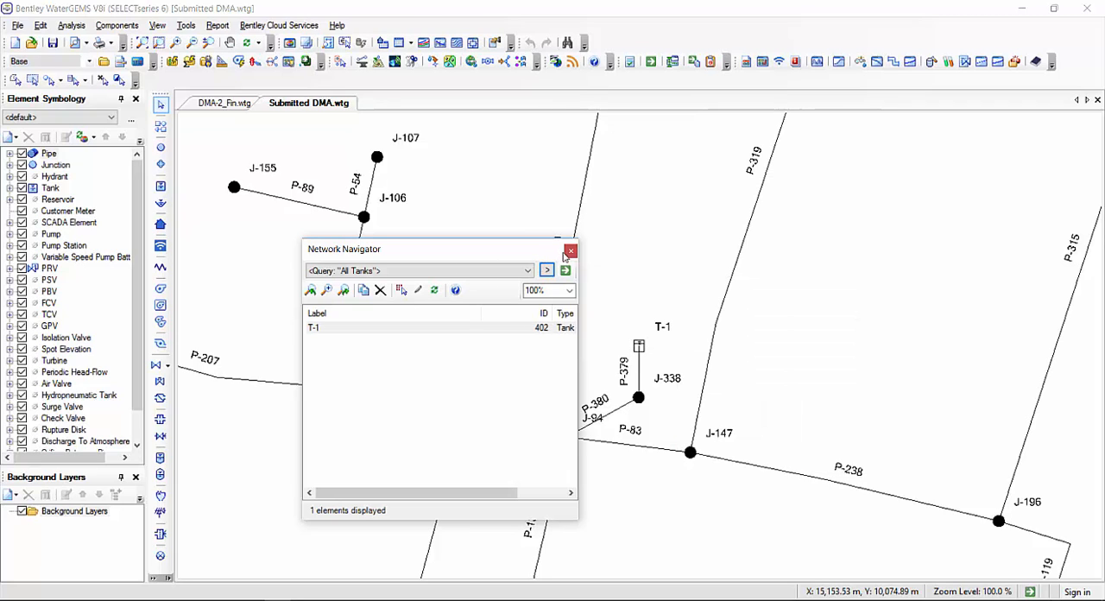
left_click(571, 251)
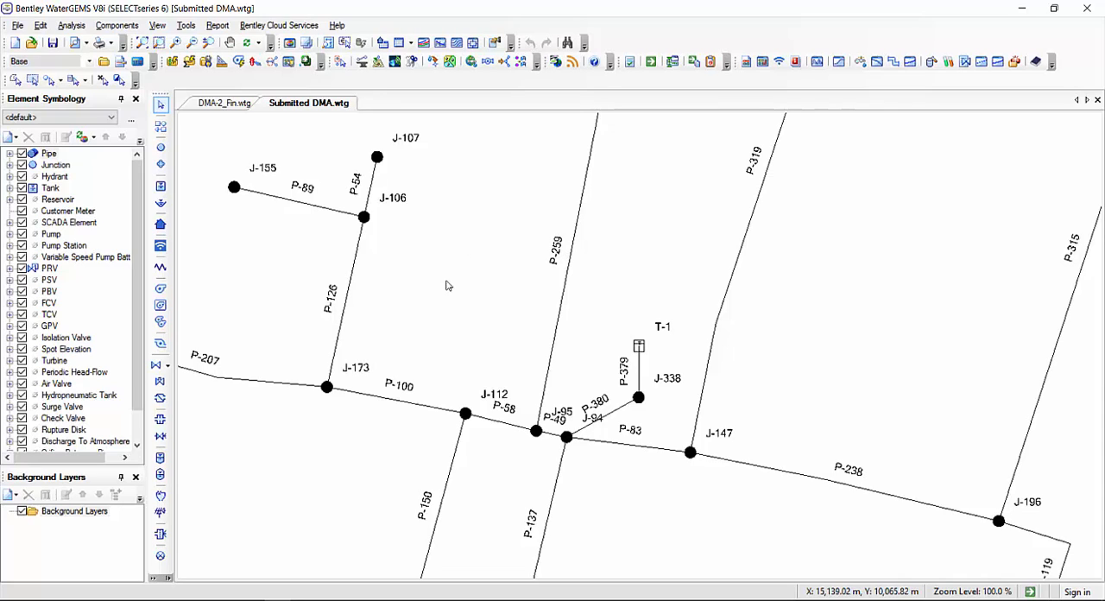
Open the properties of tank T-1 and check its base, minimum, initial and maximum elevations and its physical elevation, then deselect it
double_click(640, 346)
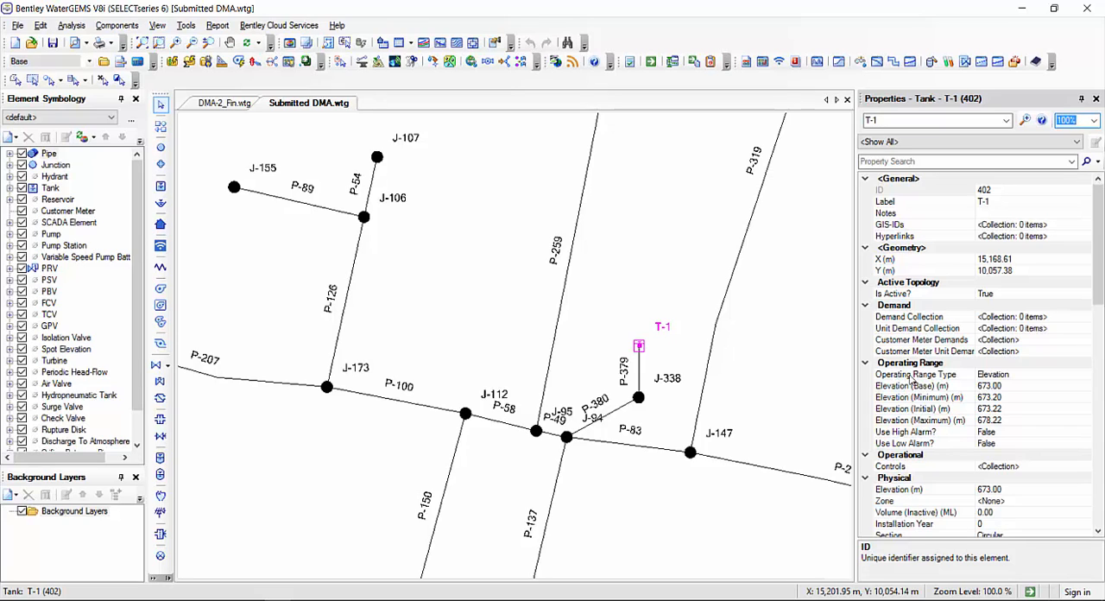
left_click(909, 390)
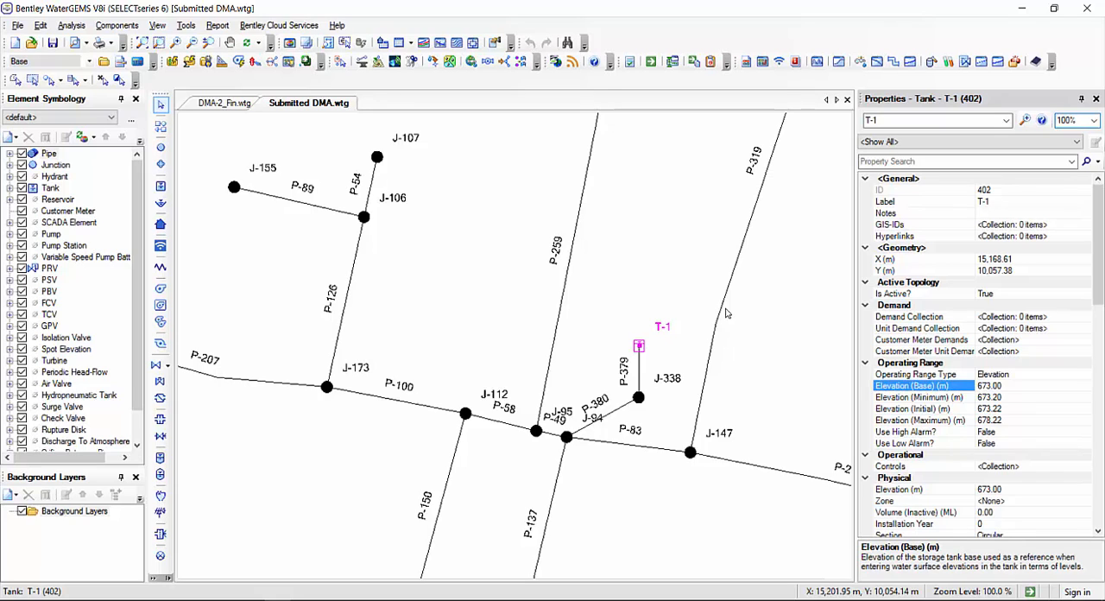
key("Down")
key("Down")
key("Down")
left_click(909, 420)
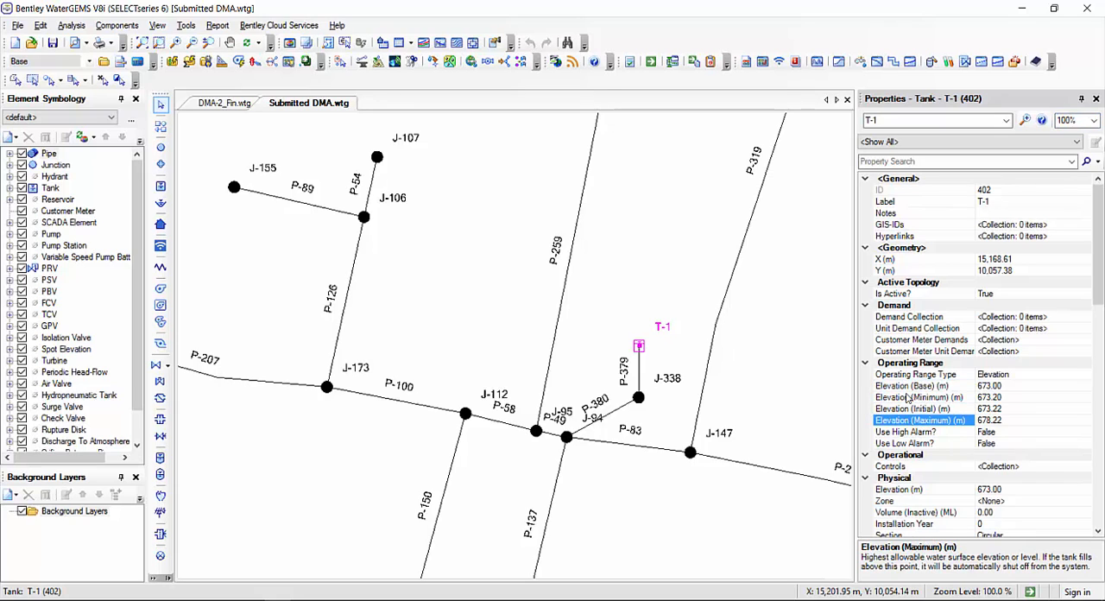
left_click(900, 488)
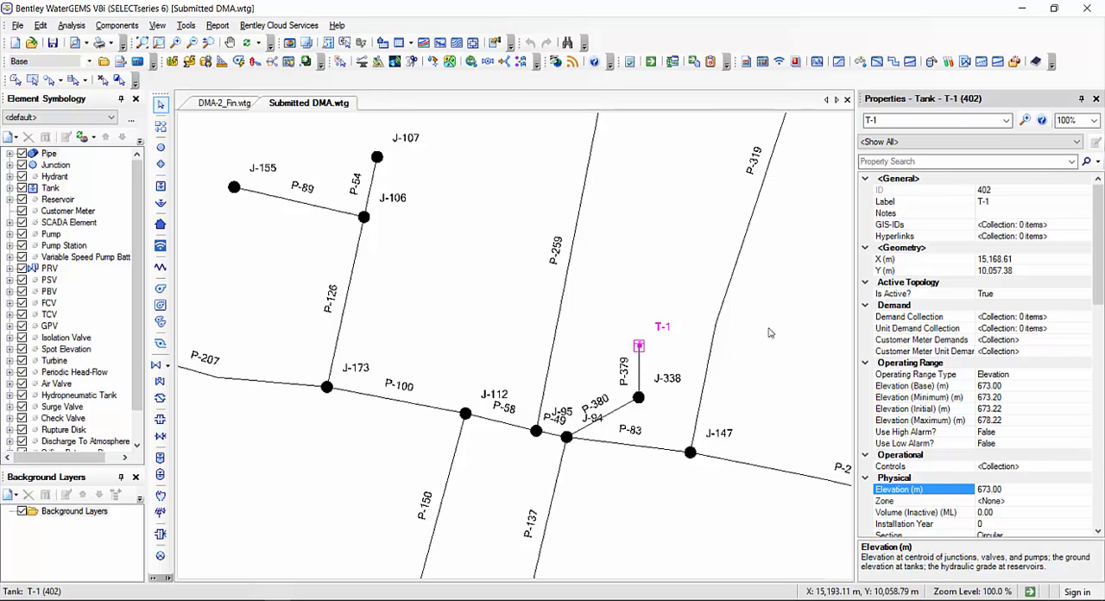
left_click(654, 260)
Open the Junction FlexTable for the whole network and maximize it
scroll(483, 218, "down", 3)
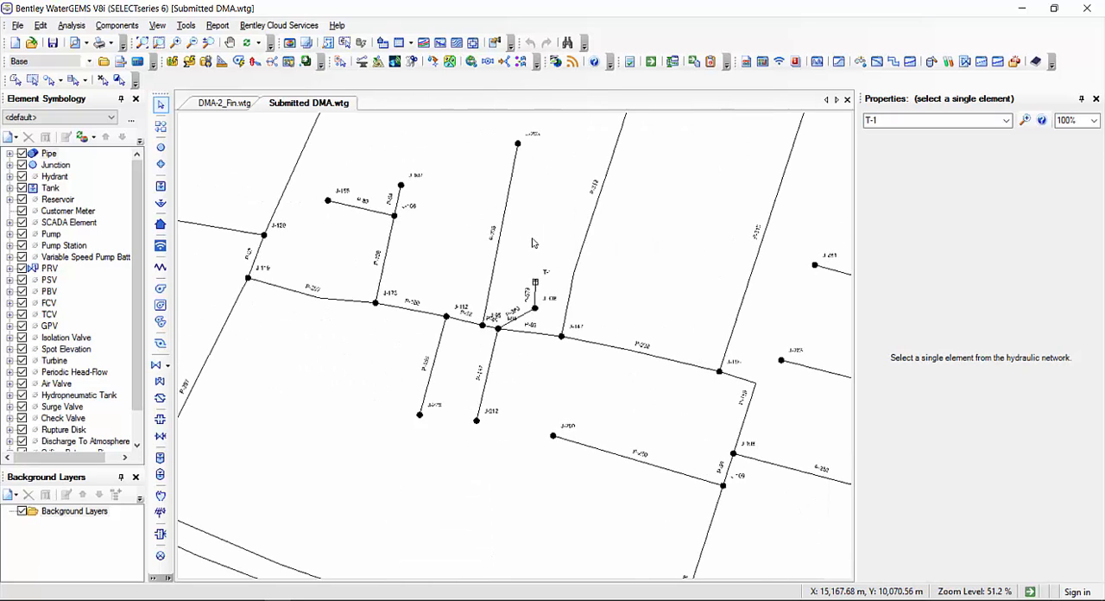
scroll(538, 249, "down", 4)
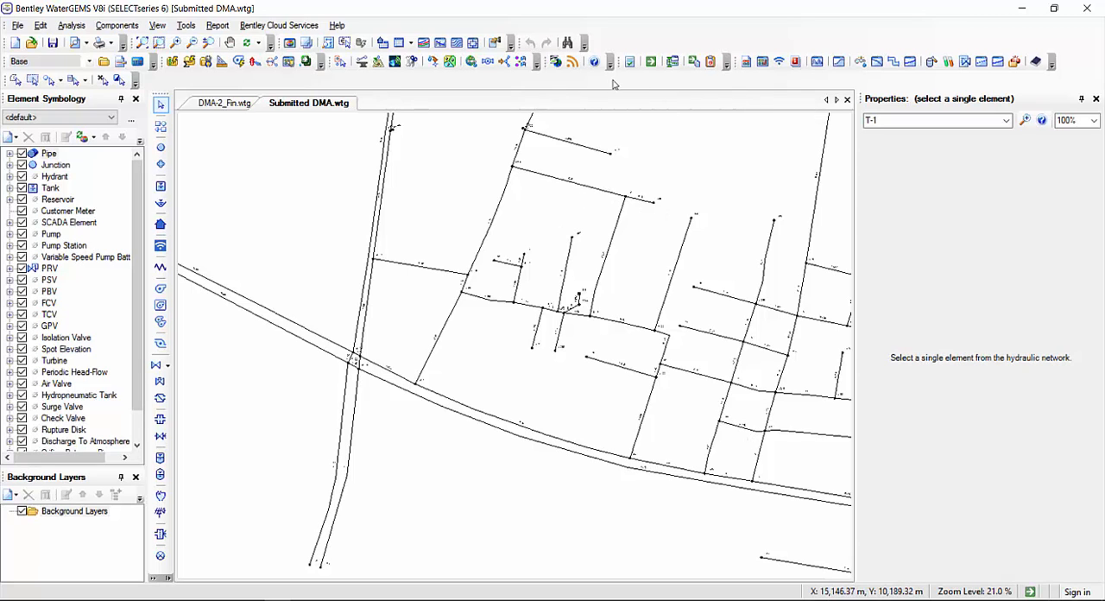
left_click(156, 25)
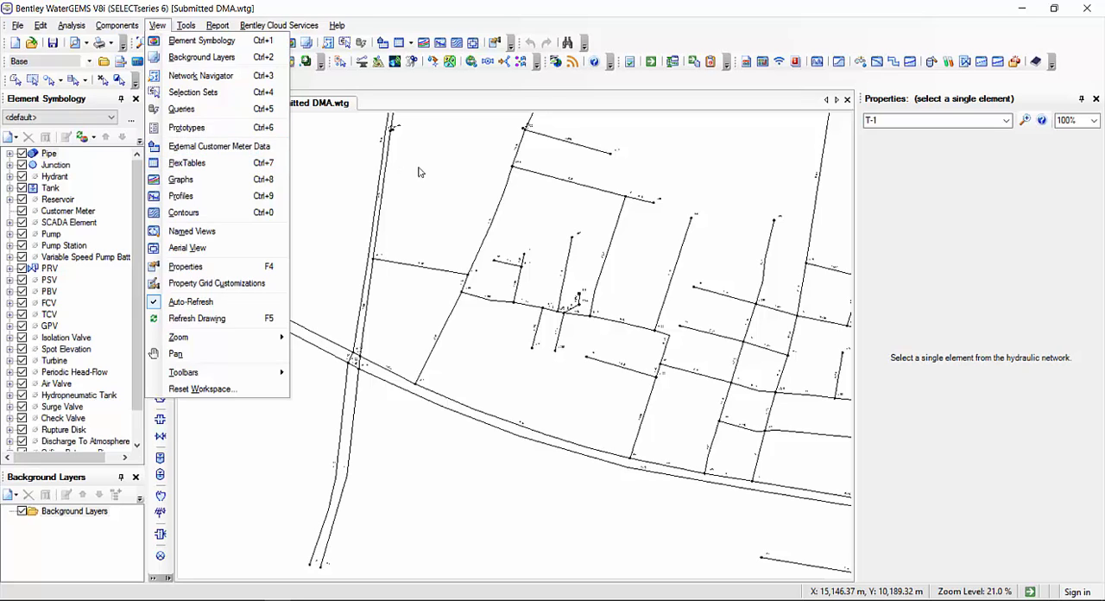
left_click(458, 186)
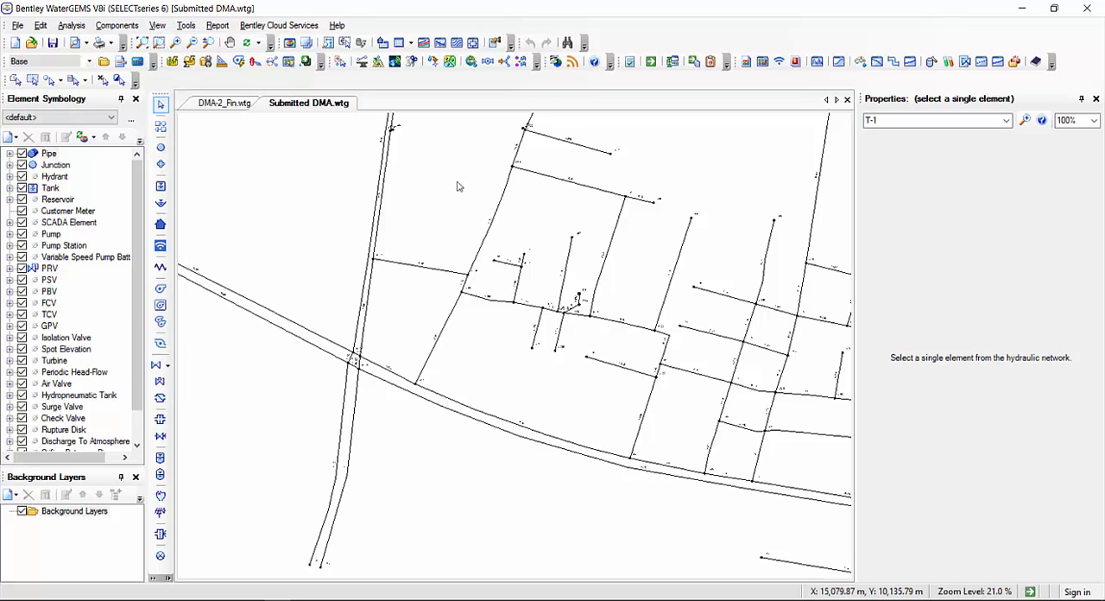
left_click(412, 44)
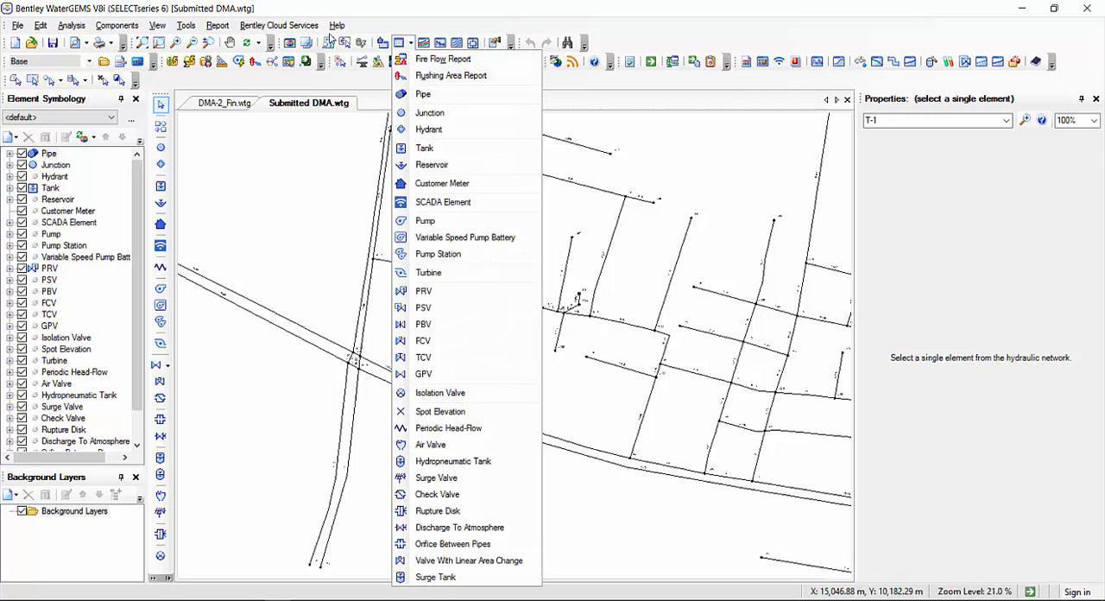
left_click(430, 113)
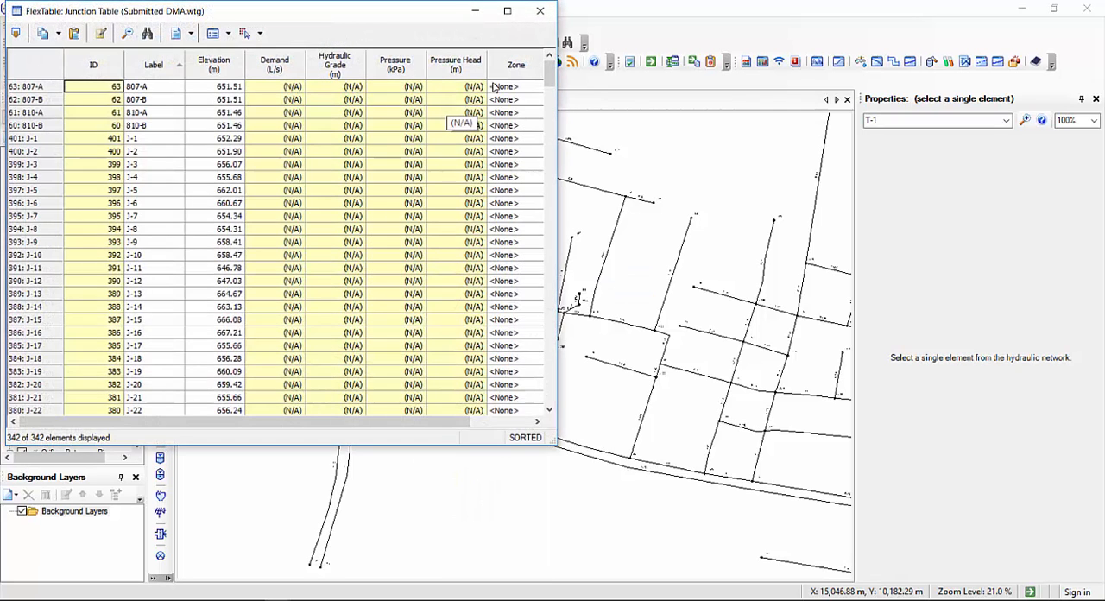
left_click(517, 11)
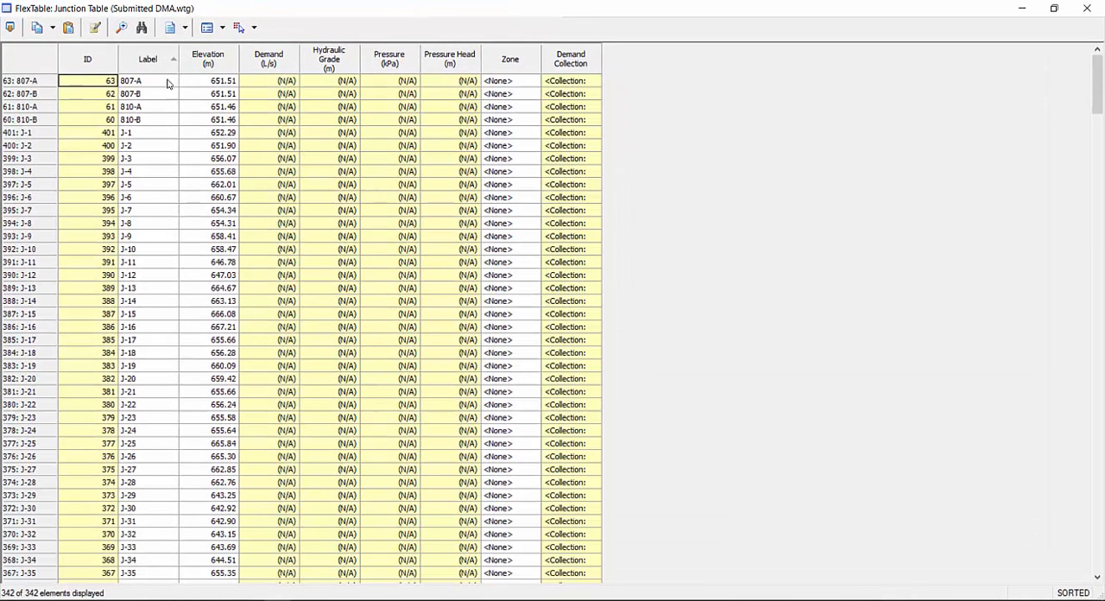
Review the junction labels and elevations in the Junction FlexTable
left_click_drag(152, 81, 164, 571)
scroll(166, 244, "down", 8)
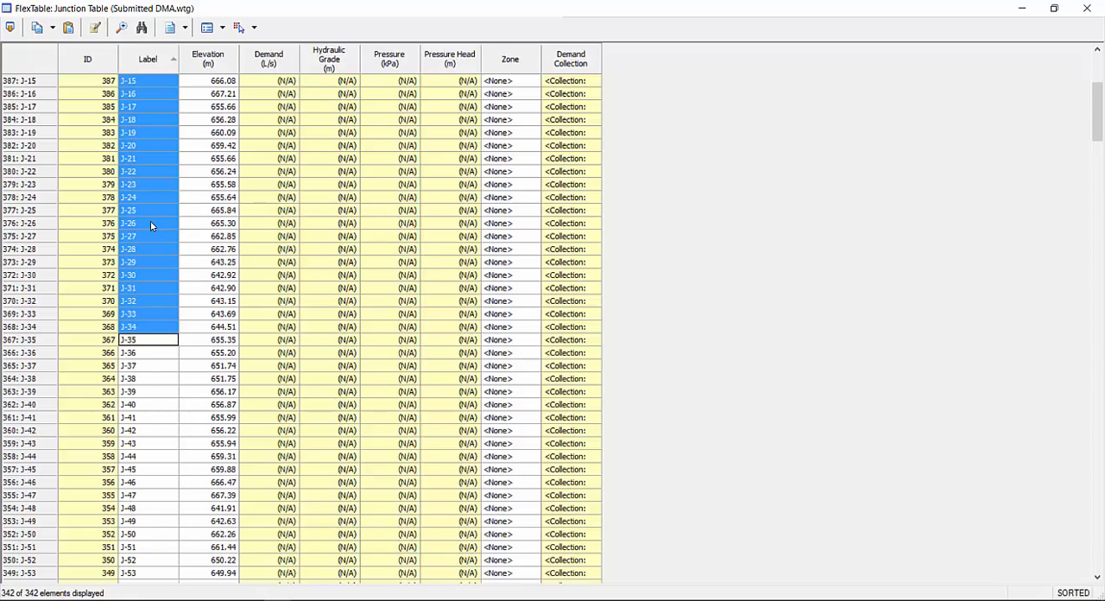
scroll(158, 259, "up", 8)
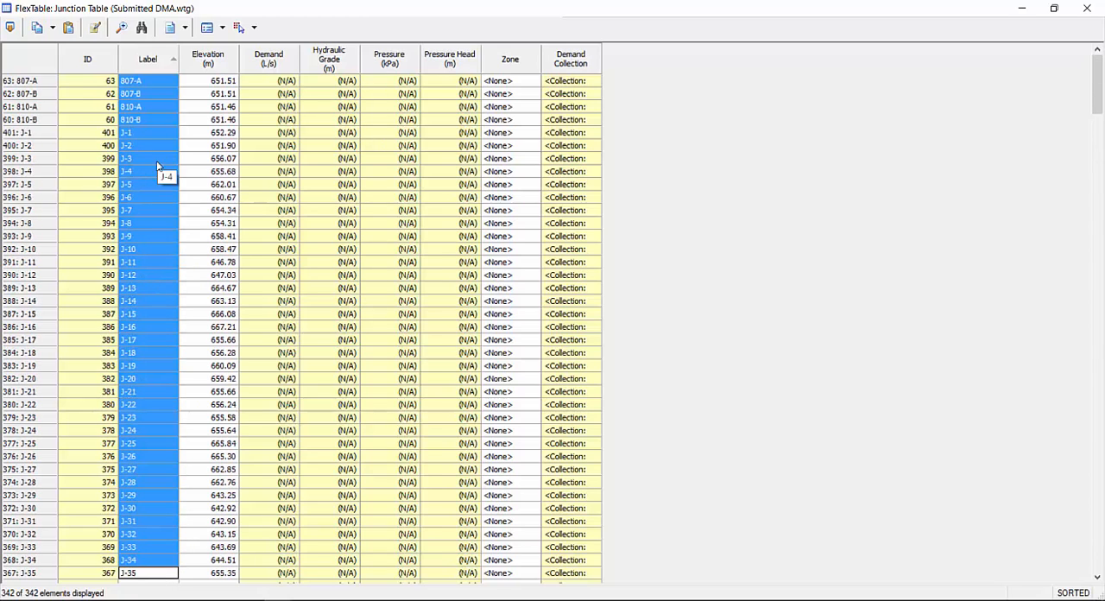
left_click_drag(222, 86, 218, 536)
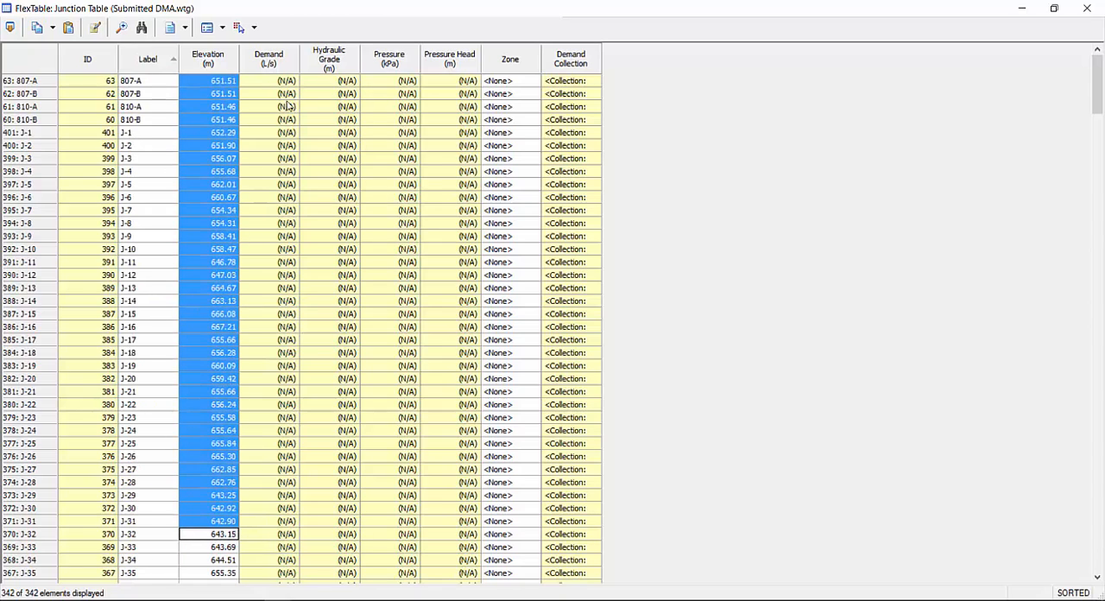
Check the calculated junction columns: Demand, Hydraulic Grade, Pressure and Pressure Head
left_click(268, 81)
left_click_drag(268, 81, 435, 367)
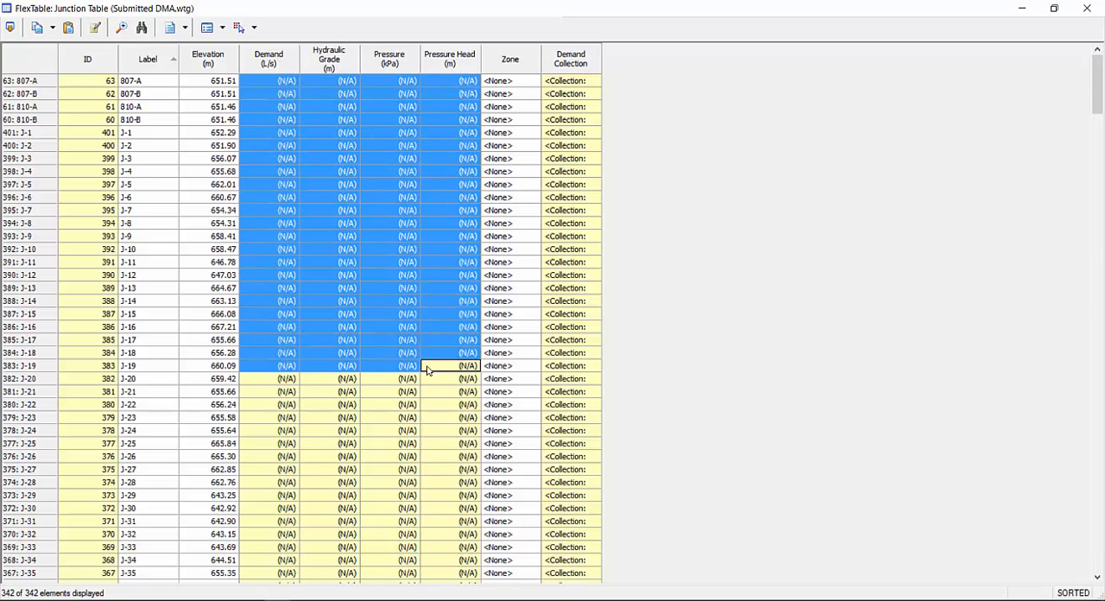
left_click(354, 420)
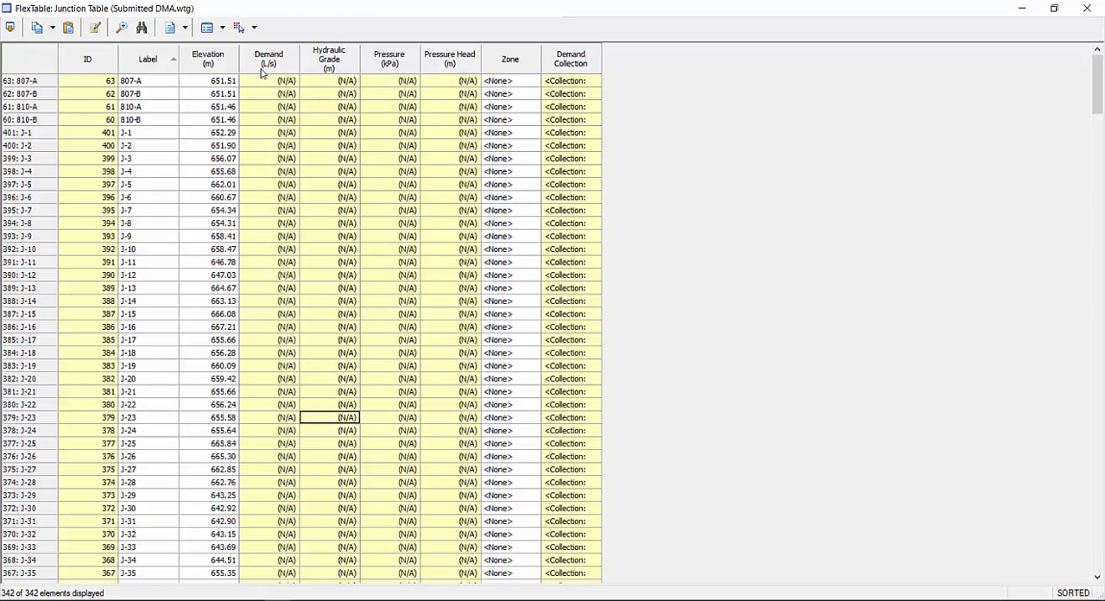
left_click_drag(266, 82, 445, 402)
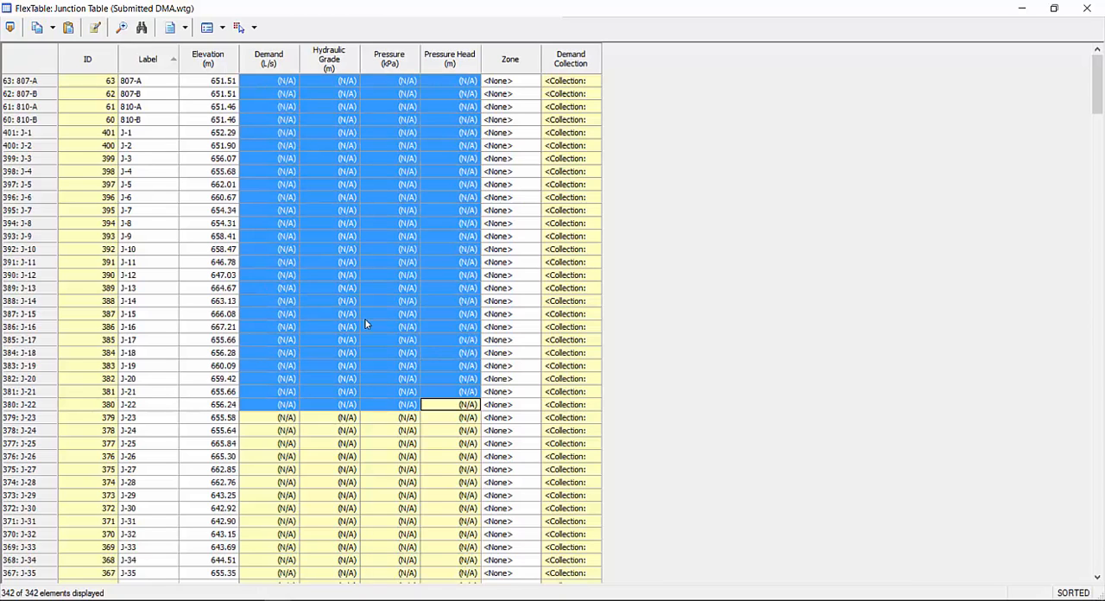
left_click(390, 145)
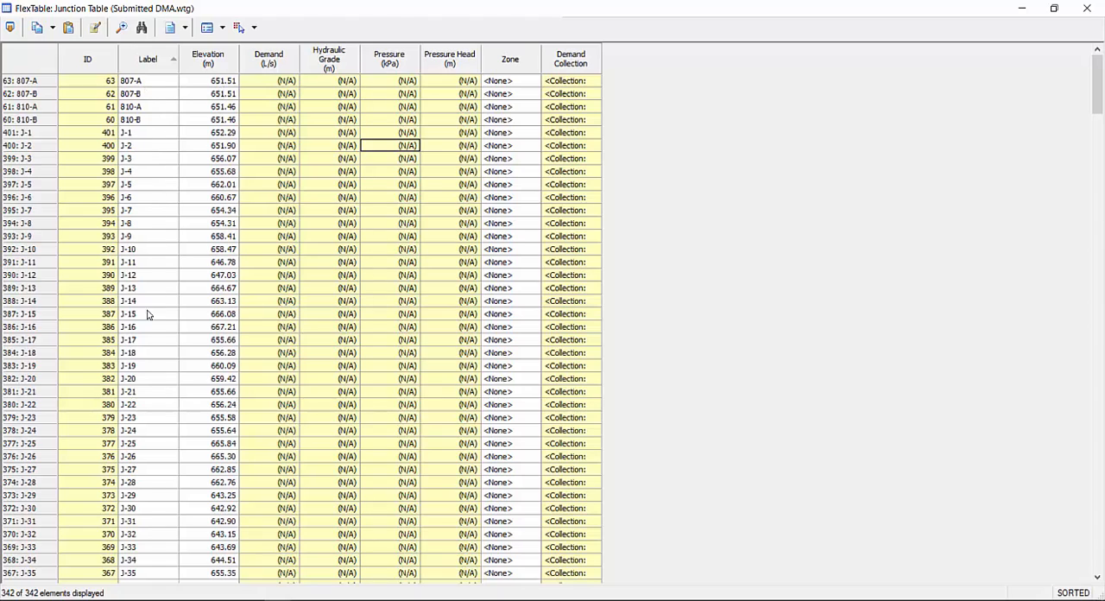
Check that elevations are filled in for the junctions further down the list, and close the Junction FlexTable
left_click_drag(227, 81, 216, 327)
left_click(213, 338)
scroll(215, 332, "down", 8)
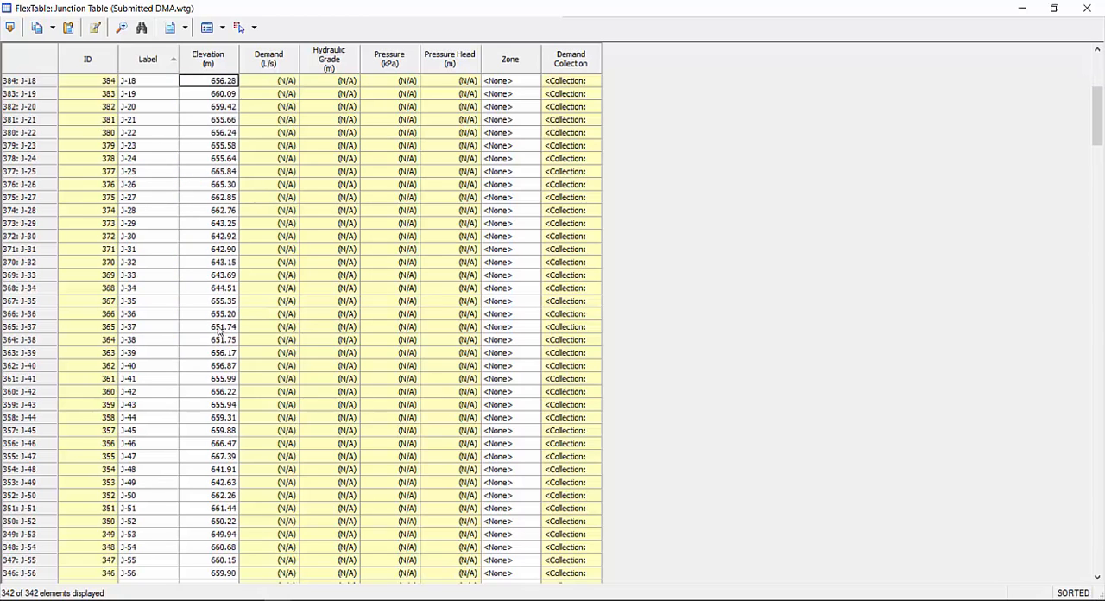
scroll(219, 194, "down", 19)
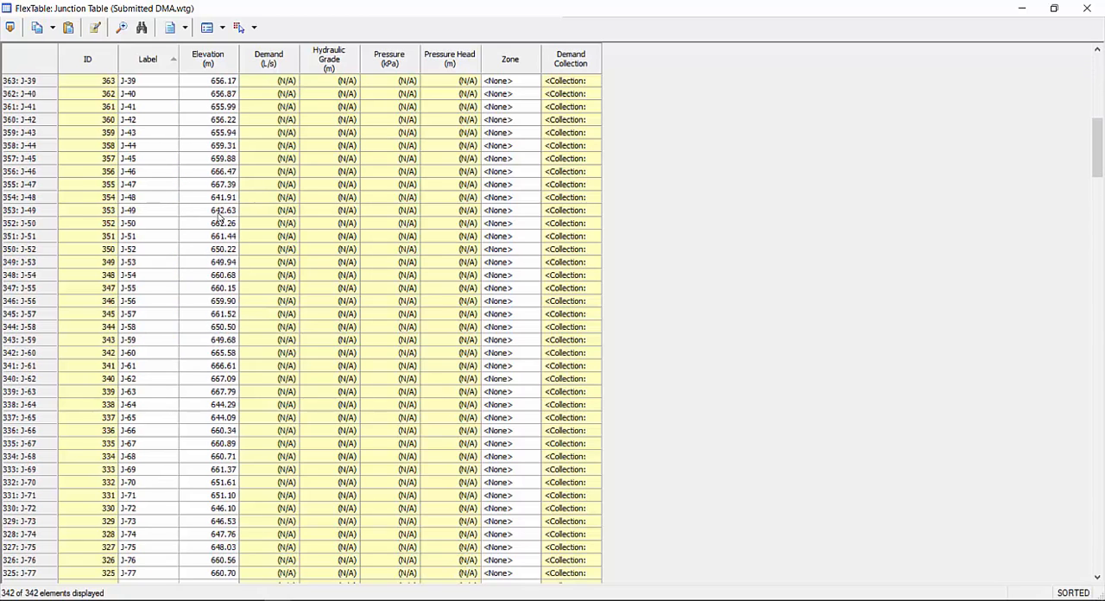
scroll(220, 219, "down", 14)
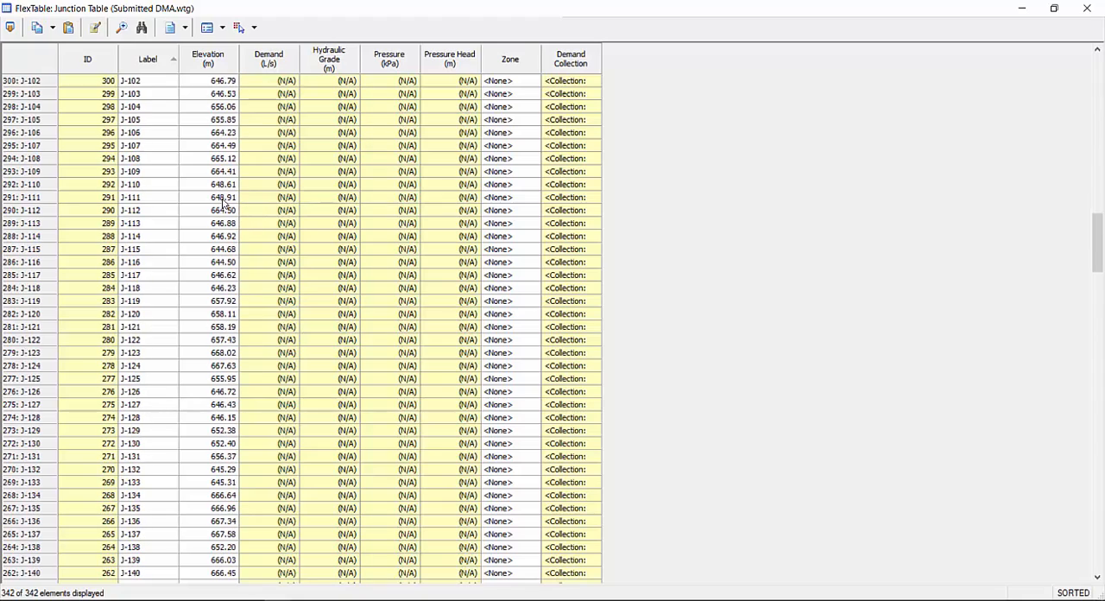
left_click(1087, 8)
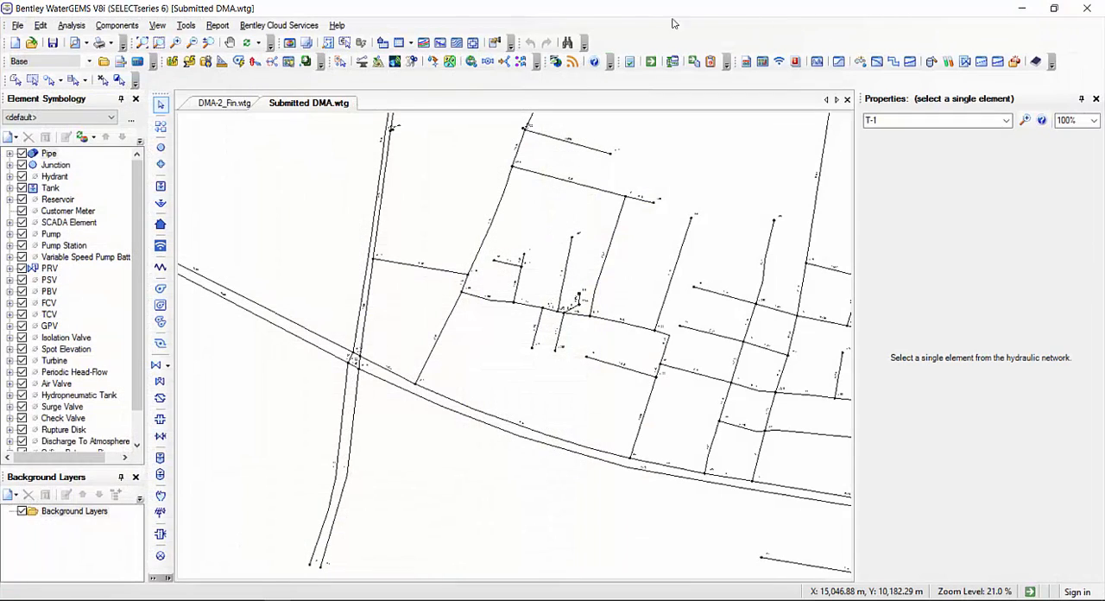
Open the Pipe FlexTable for the whole network and maximize it
left_click(410, 42)
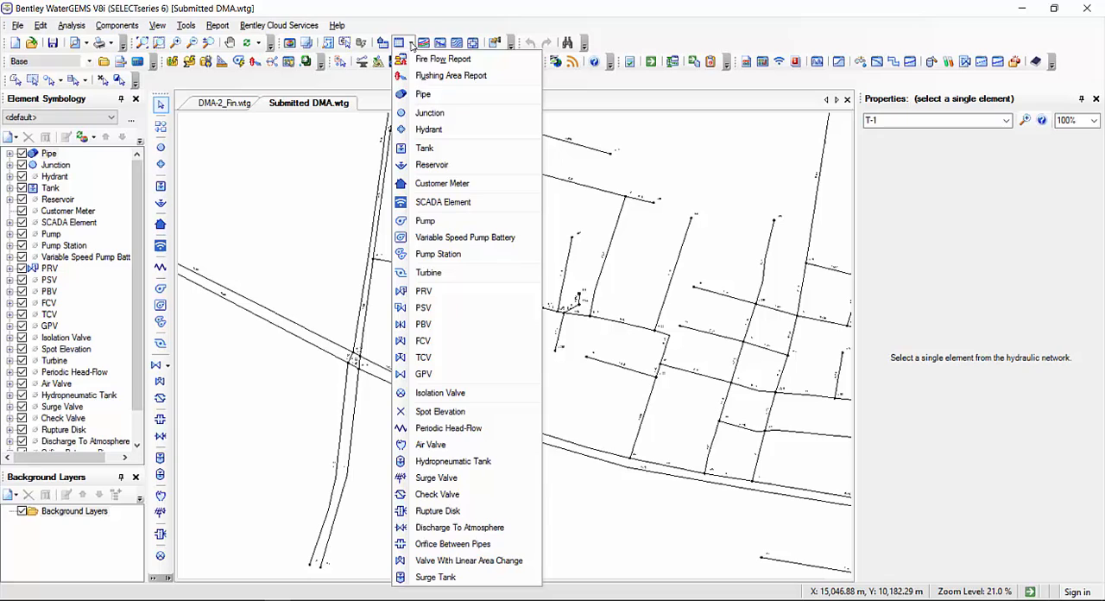
left_click(455, 97)
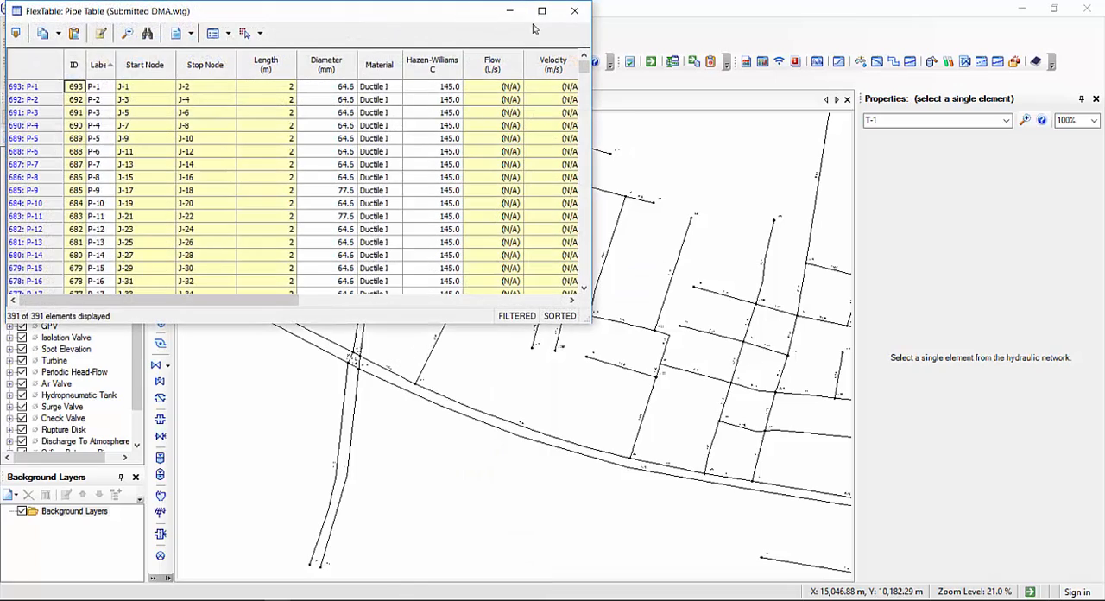
left_click(541, 10)
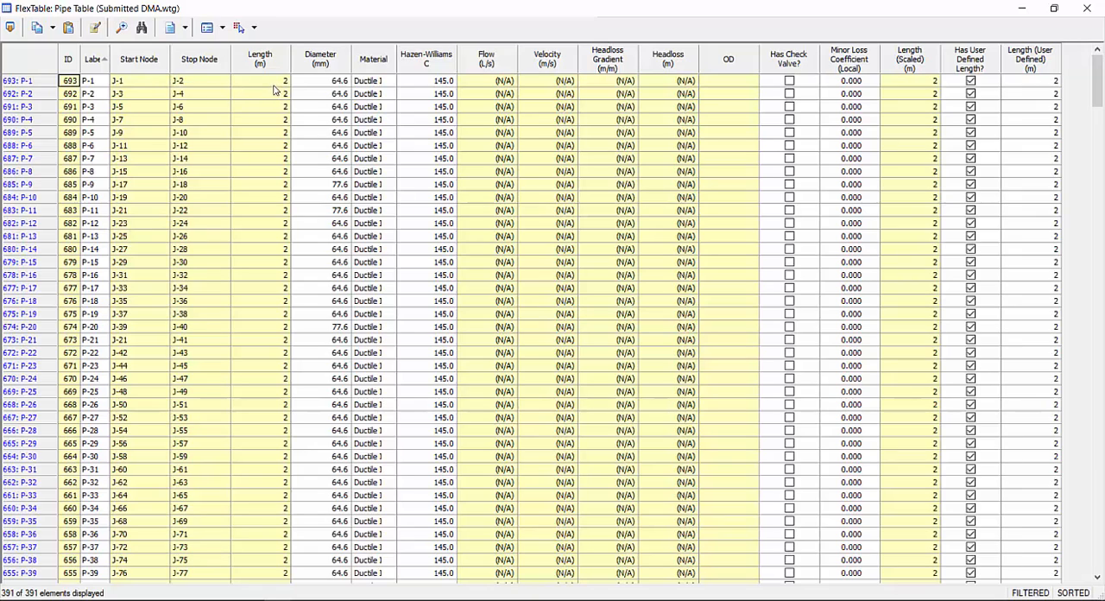
Review the pipes' Length and Diameter columns and their calculated Flow, Velocity, Headloss Gradient and Headloss columns
left_click_drag(263, 106, 261, 391)
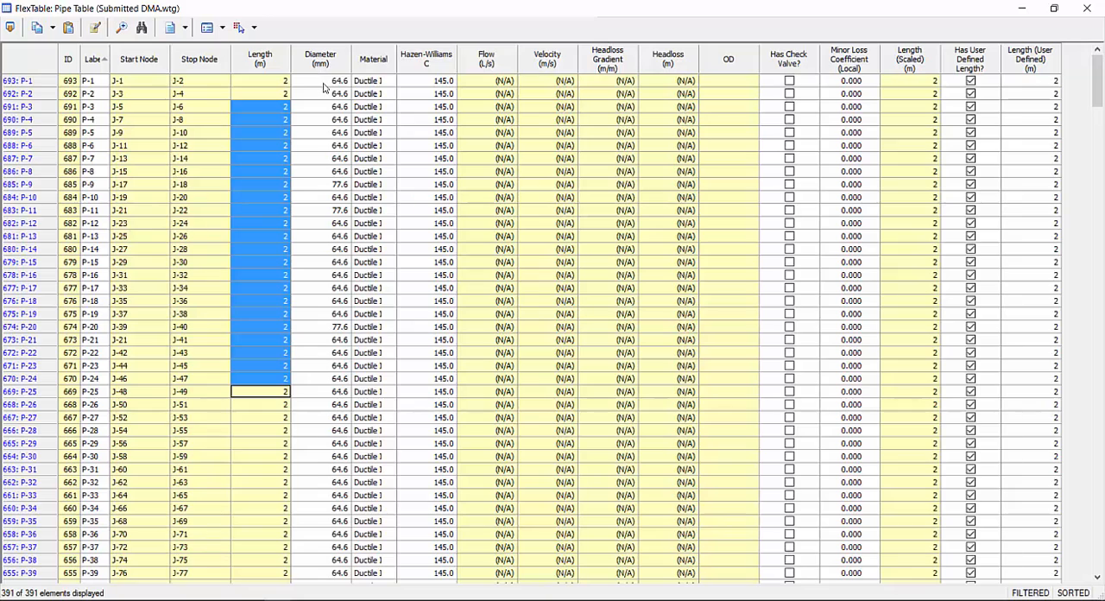
left_click(324, 82)
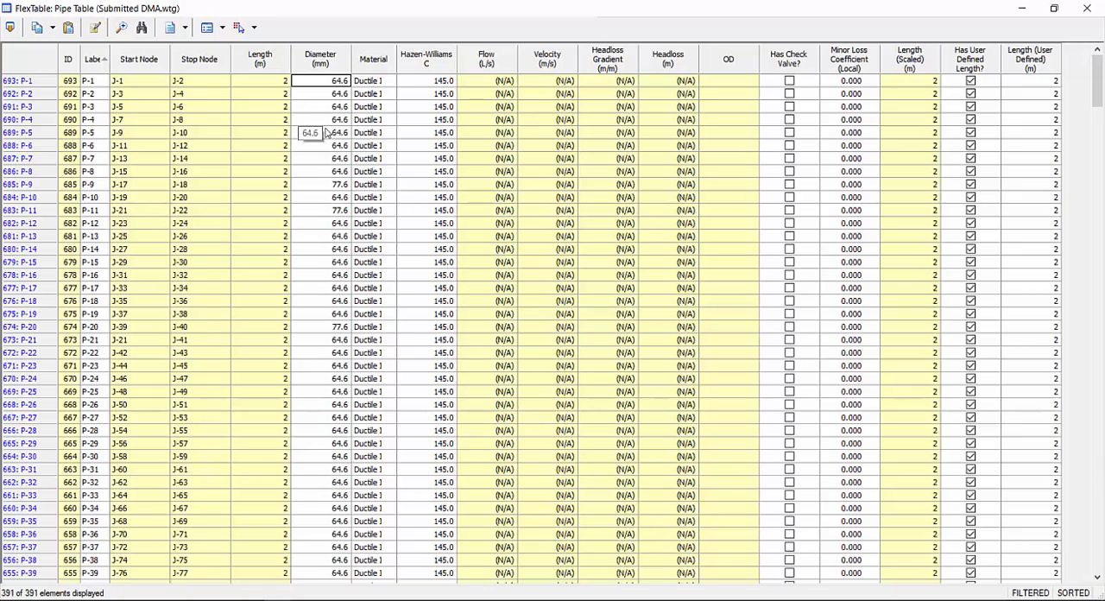
left_click_drag(496, 84, 676, 340)
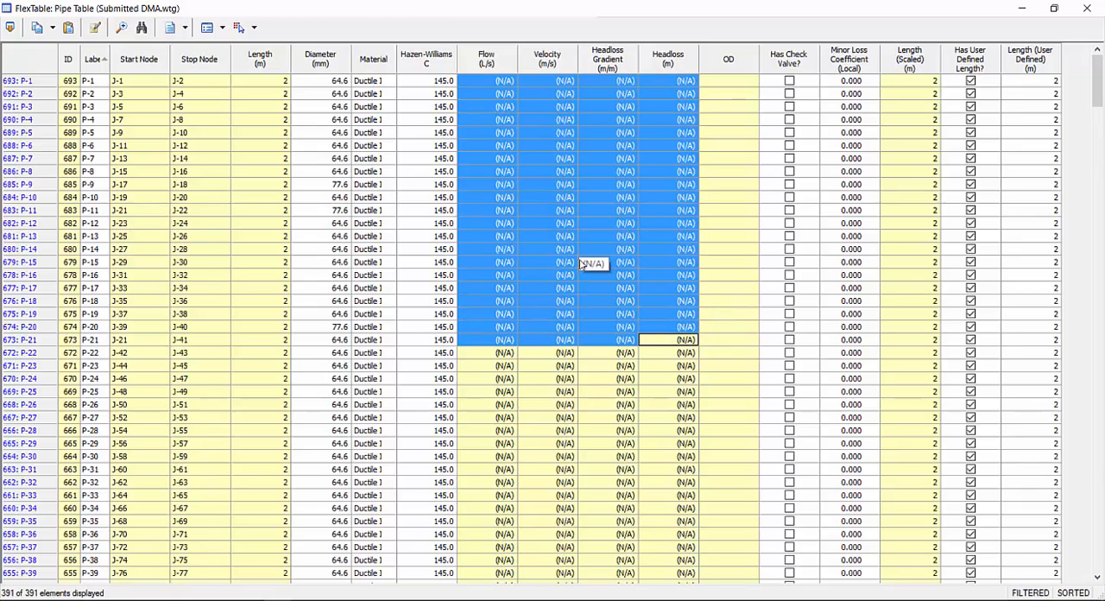
left_click(569, 236)
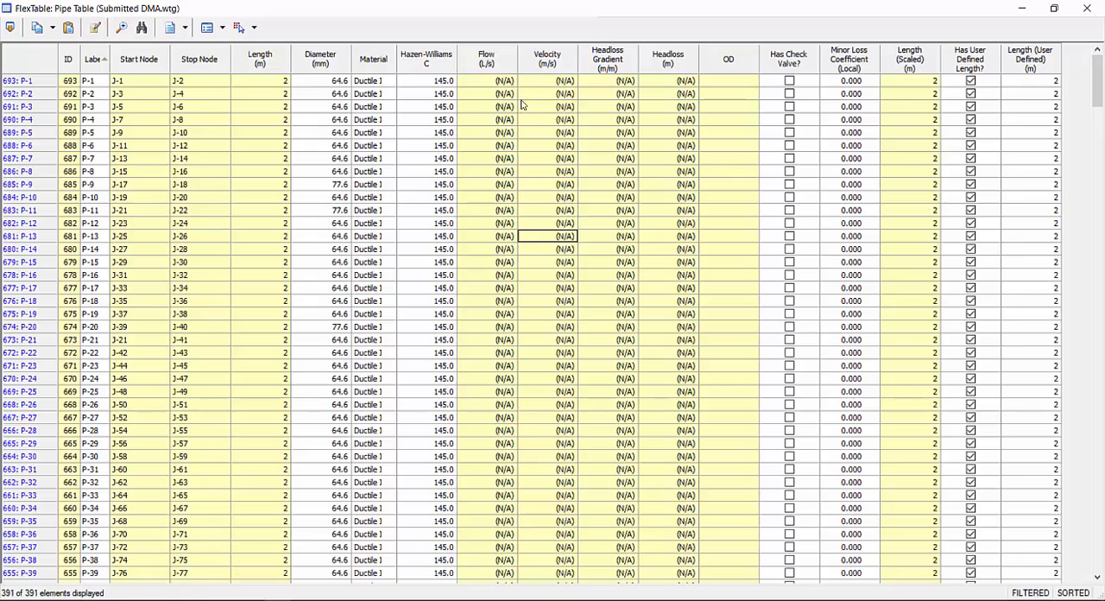
Check the calculated pipe result columns from Flow through Headloss for the first pipes, and close the Pipe FlexTable
left_click_drag(496, 80, 676, 404)
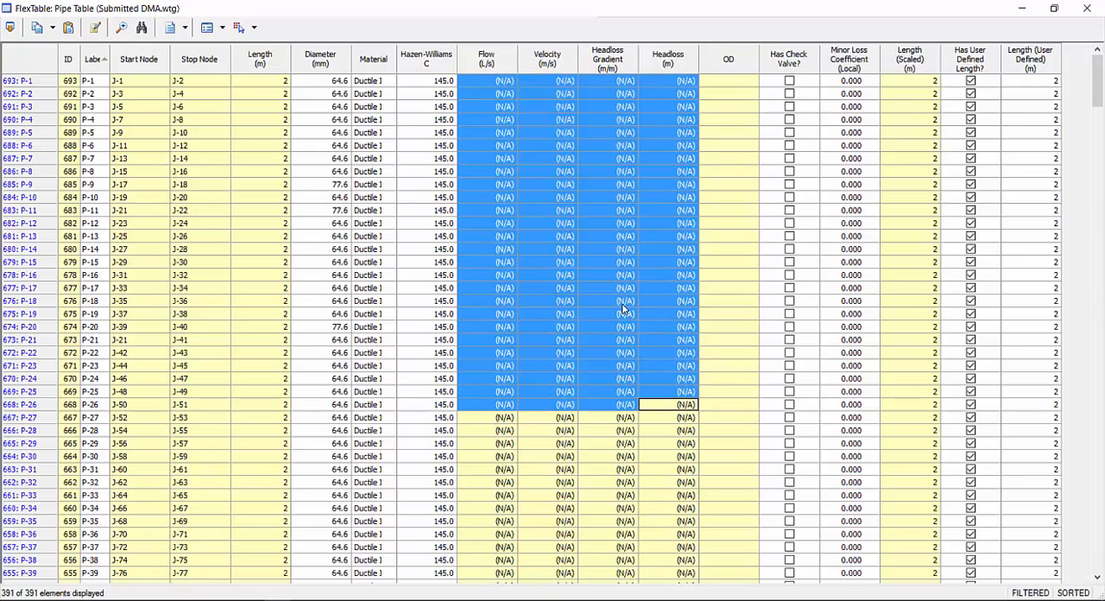
left_click(620, 236)
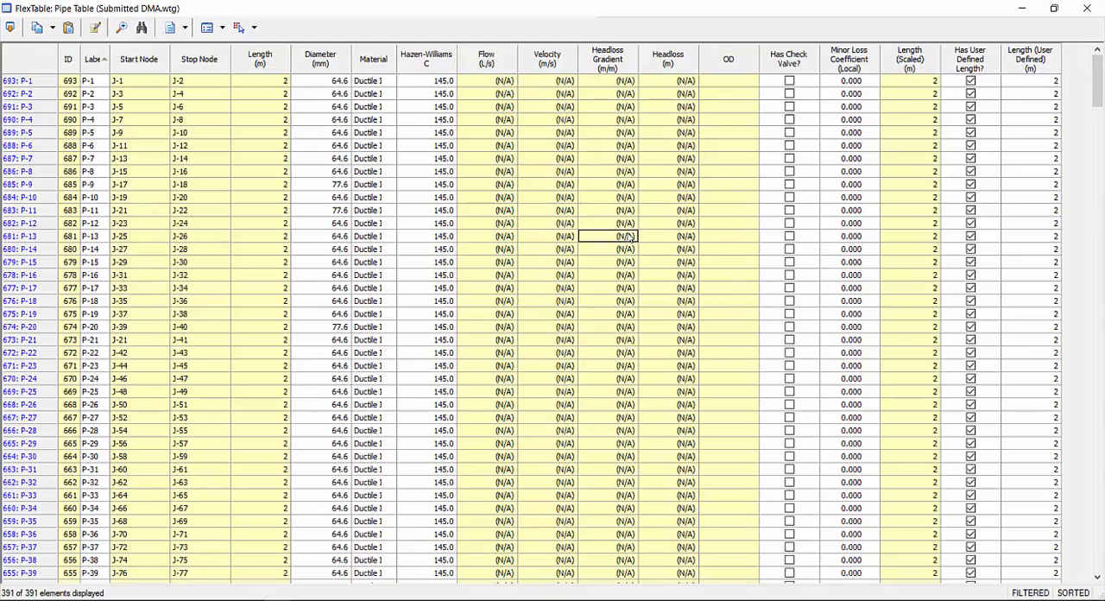
left_click(495, 80)
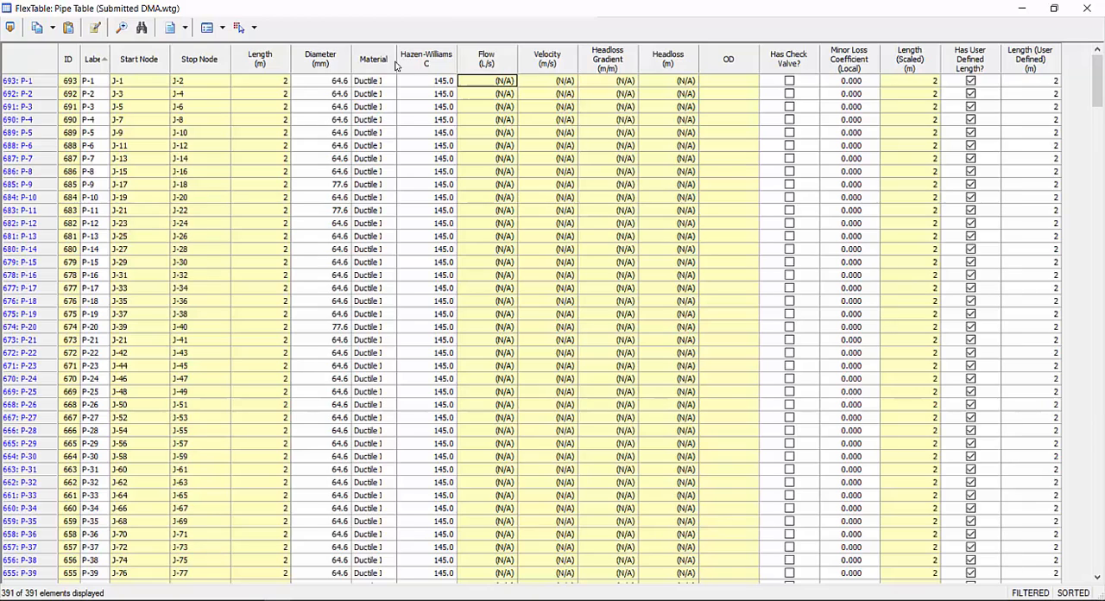
left_click_drag(497, 80, 668, 473)
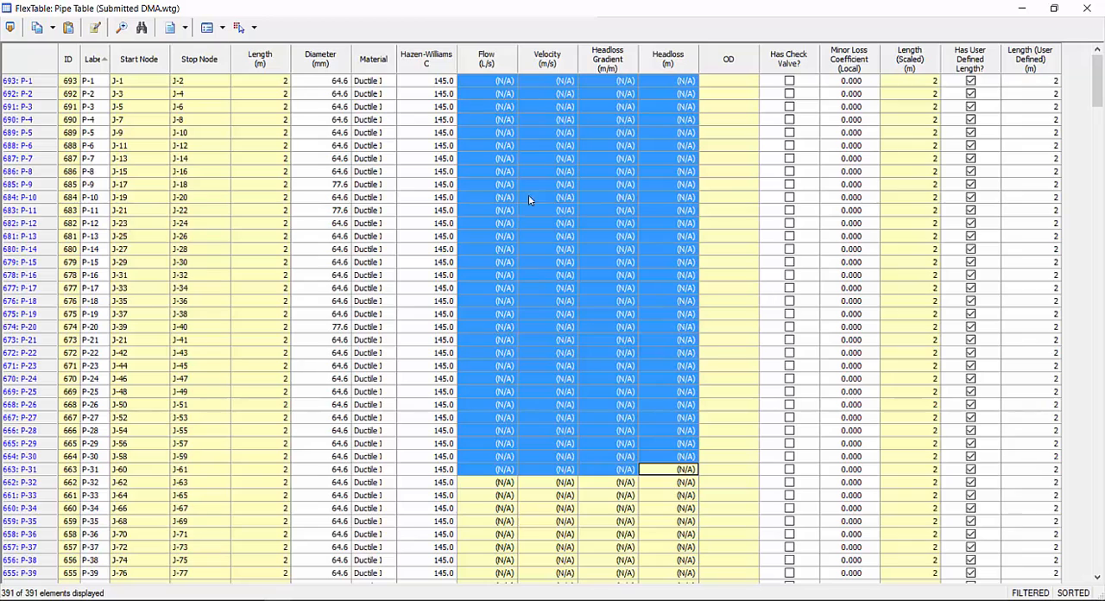
left_click(499, 145)
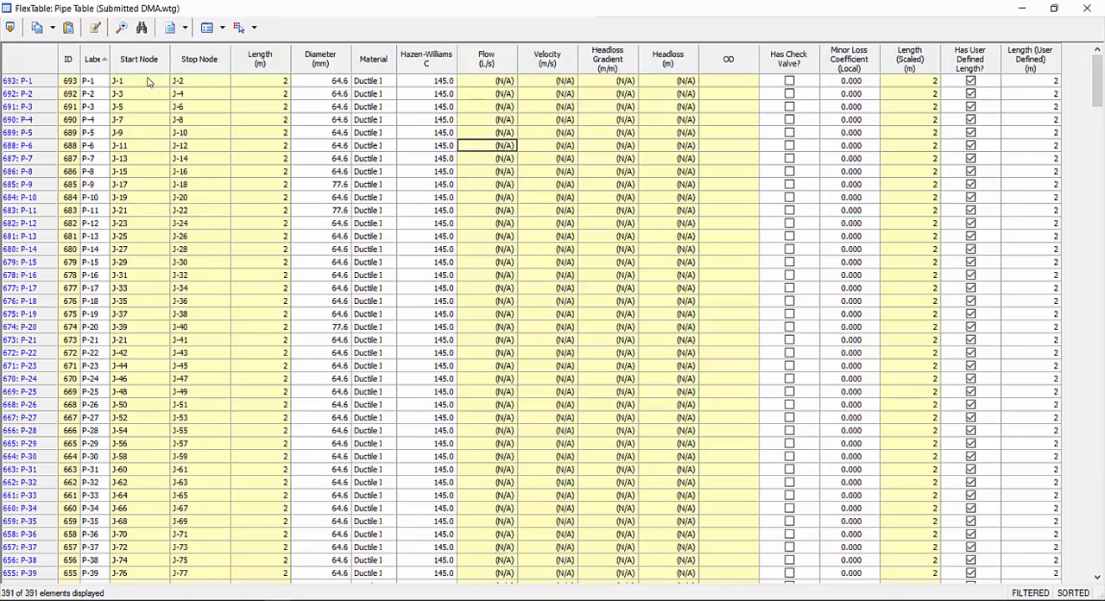
left_click_drag(487, 83, 650, 108)
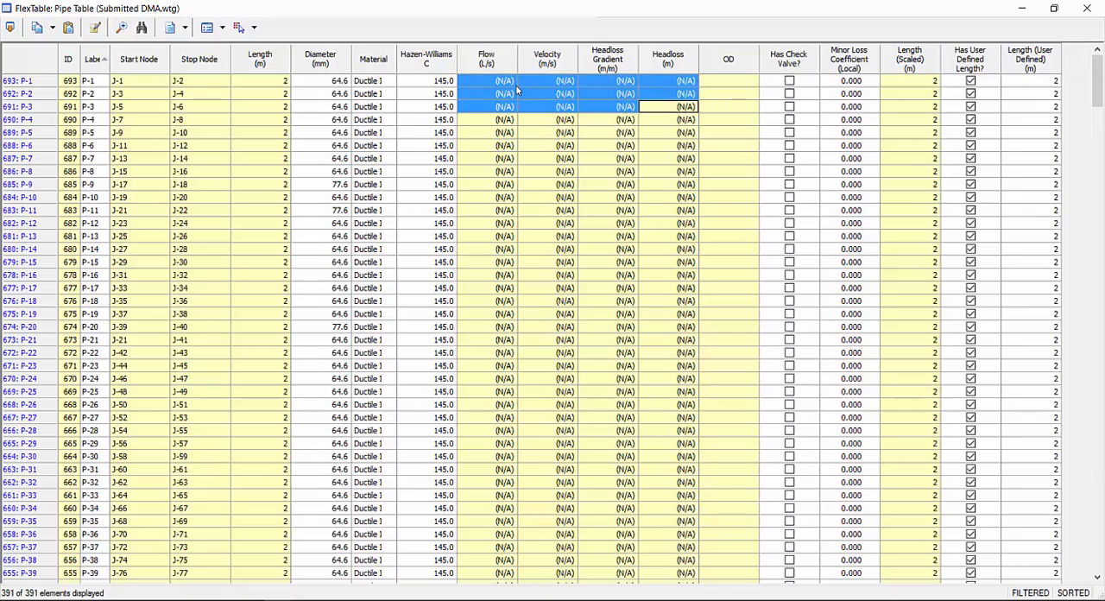
left_click(1097, 9)
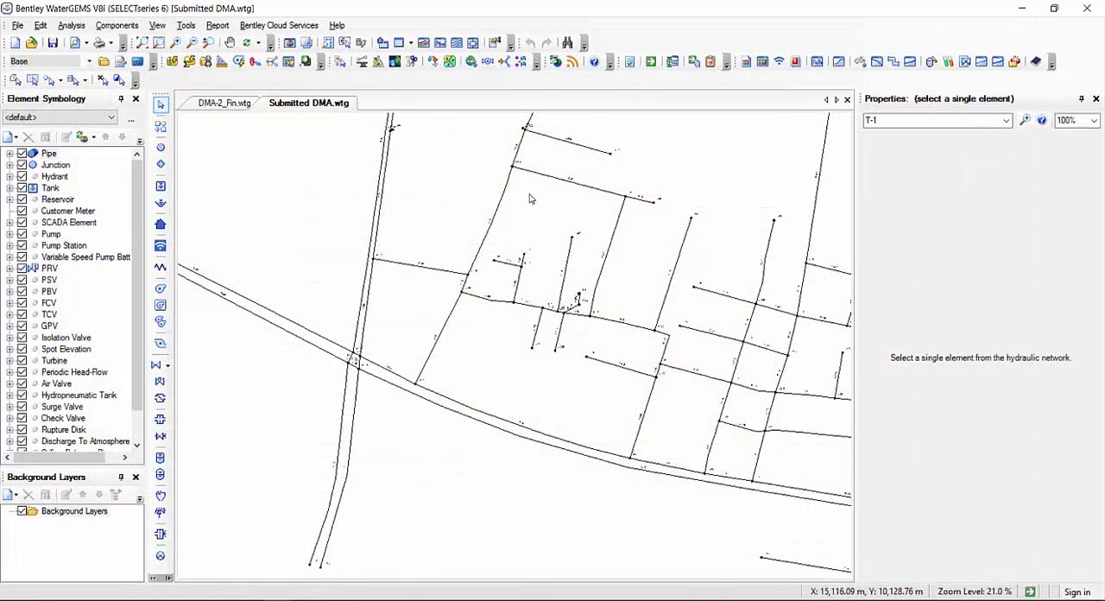
Validate the whole Submitted DMA network and dismiss the validation message
scroll(530, 199, "down", 7)
left_click_drag(635, 359, 647, 374)
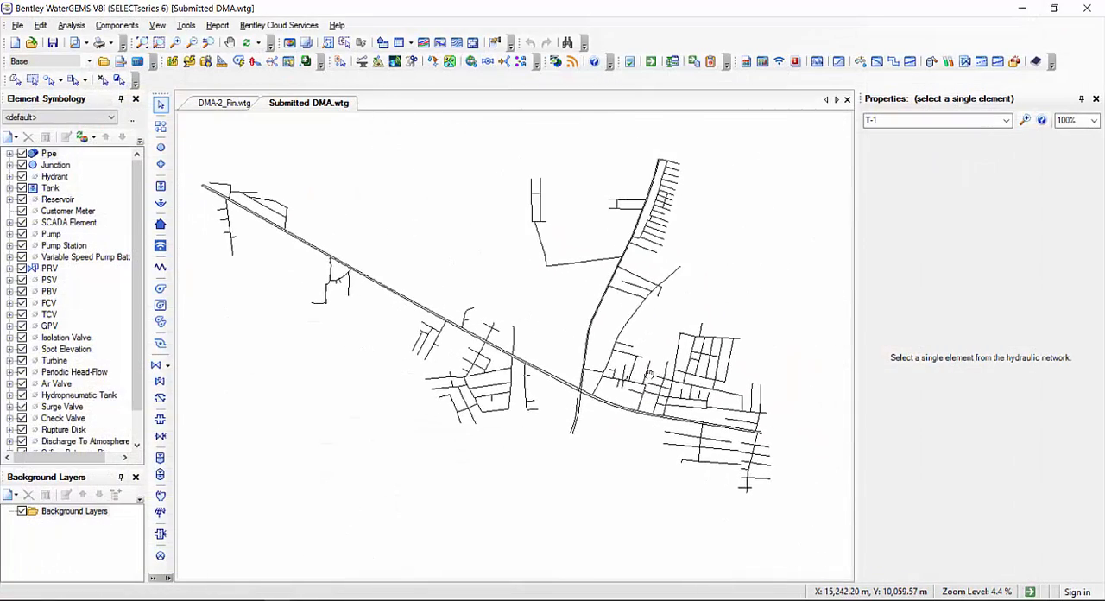
left_click(72, 25)
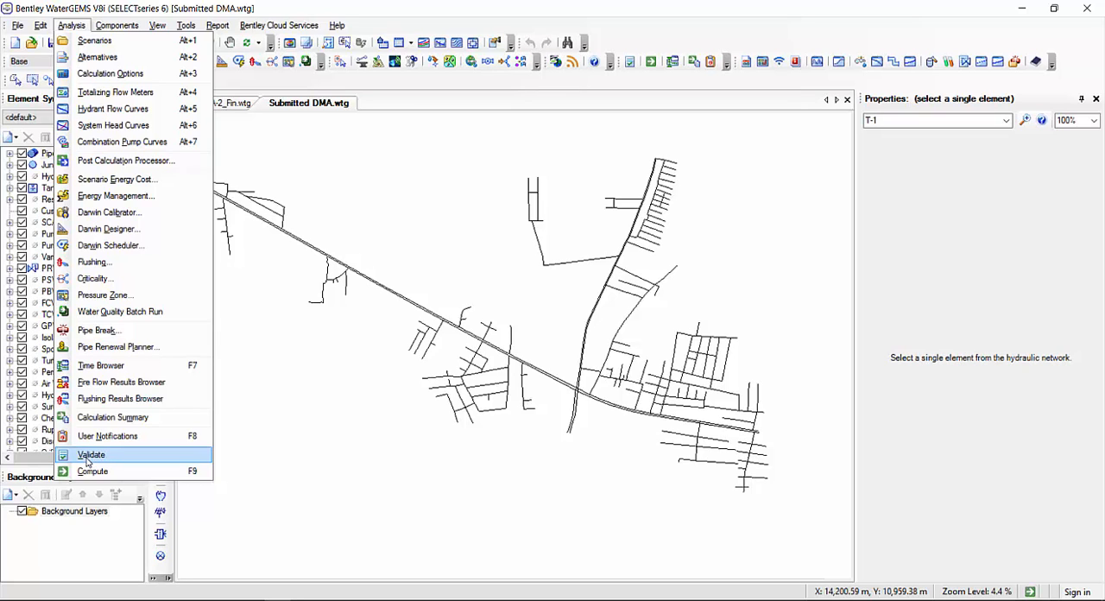
left_click(91, 457)
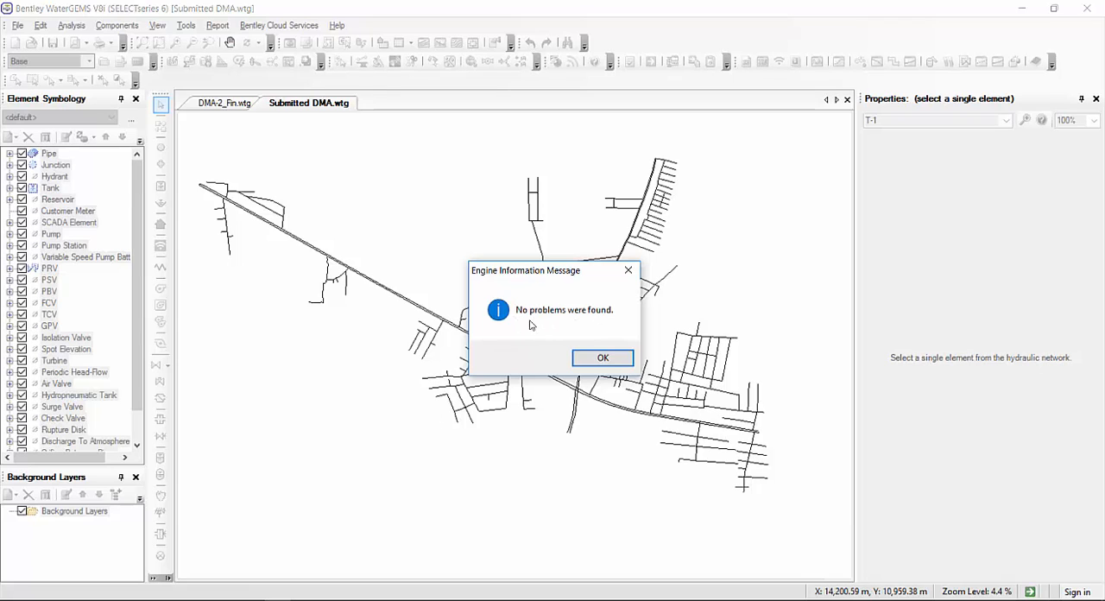
left_click(602, 358)
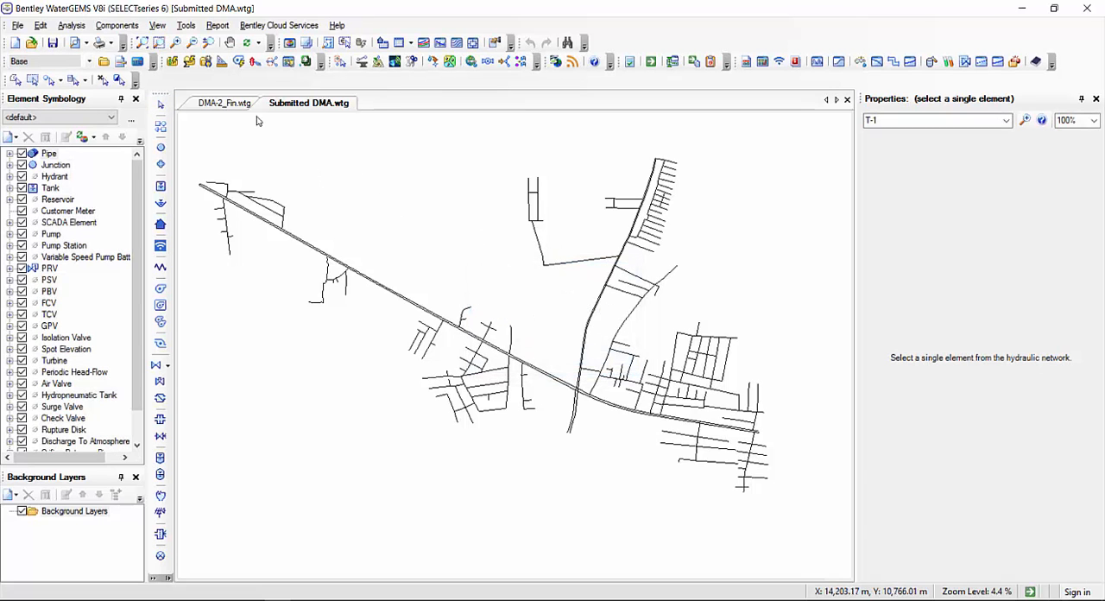
Compute the Base scenario and check the supplied, demanded and stored flows in the Calculation Summary before closing it
left_click(73, 26)
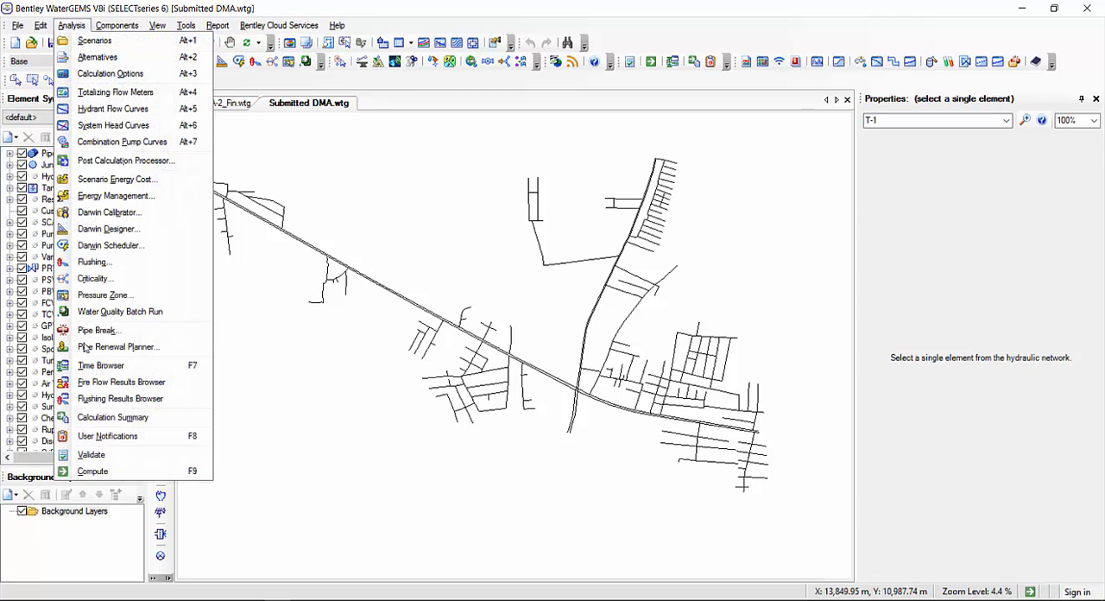
left_click(83, 474)
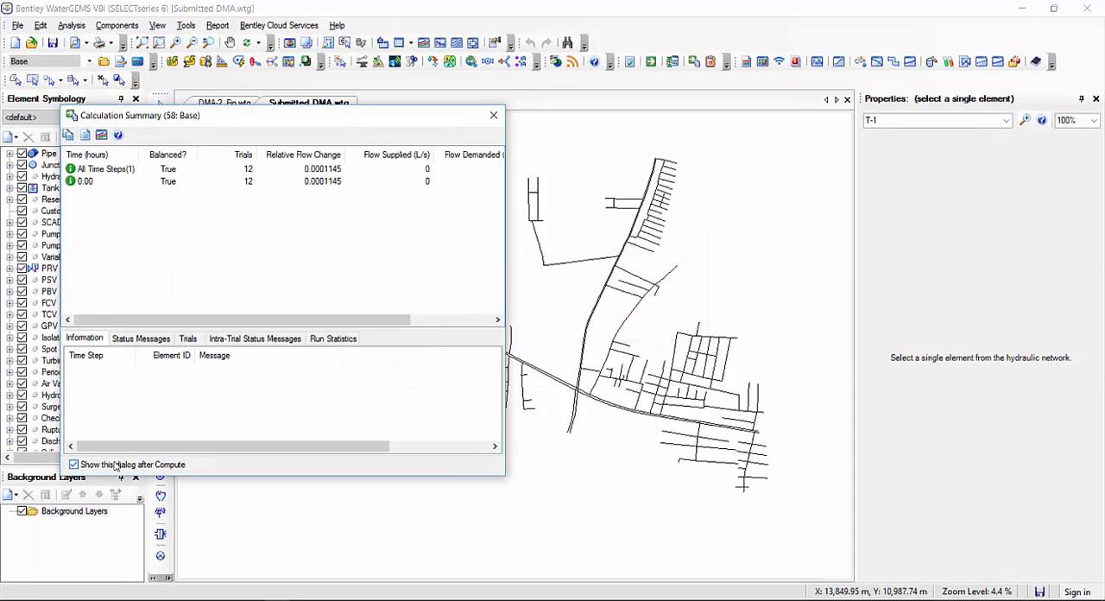
left_click_drag(239, 127, 409, 127)
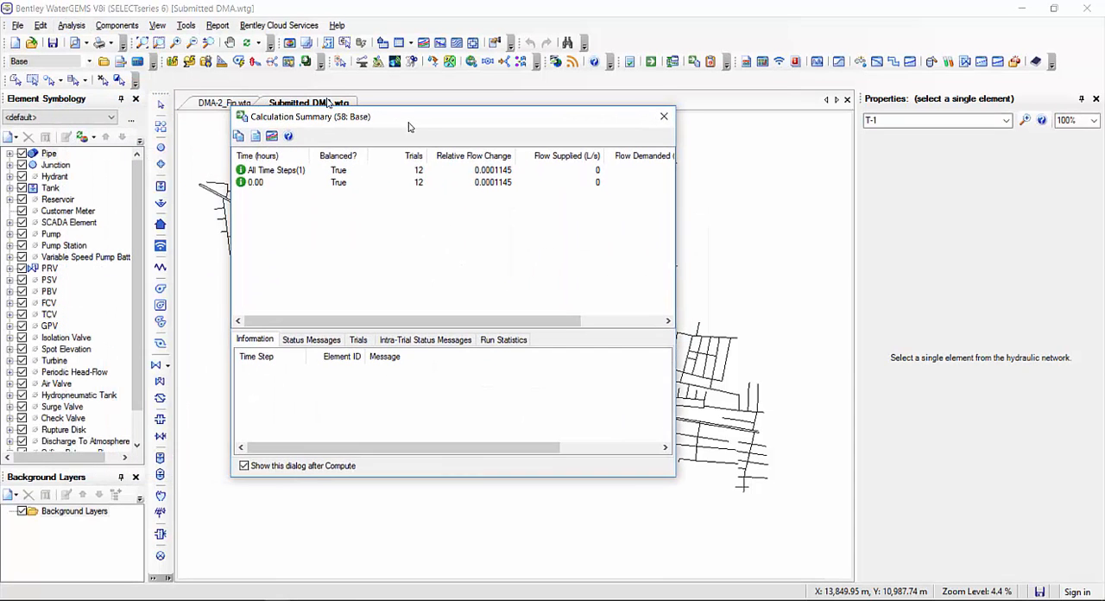
left_click_drag(377, 321, 437, 321)
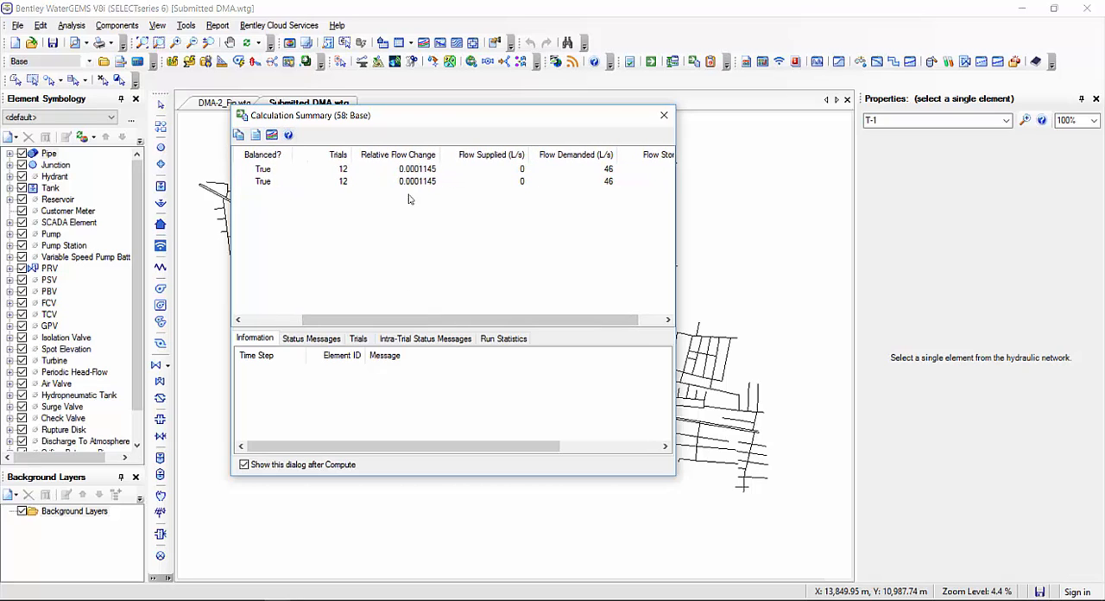
left_click(586, 170)
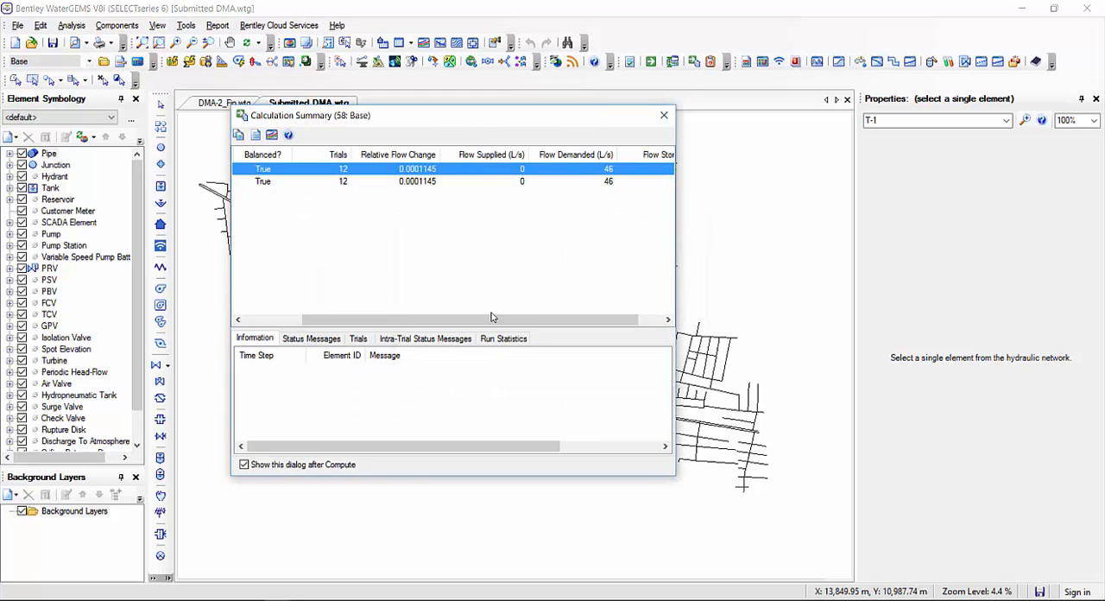
left_click_drag(494, 318, 598, 320)
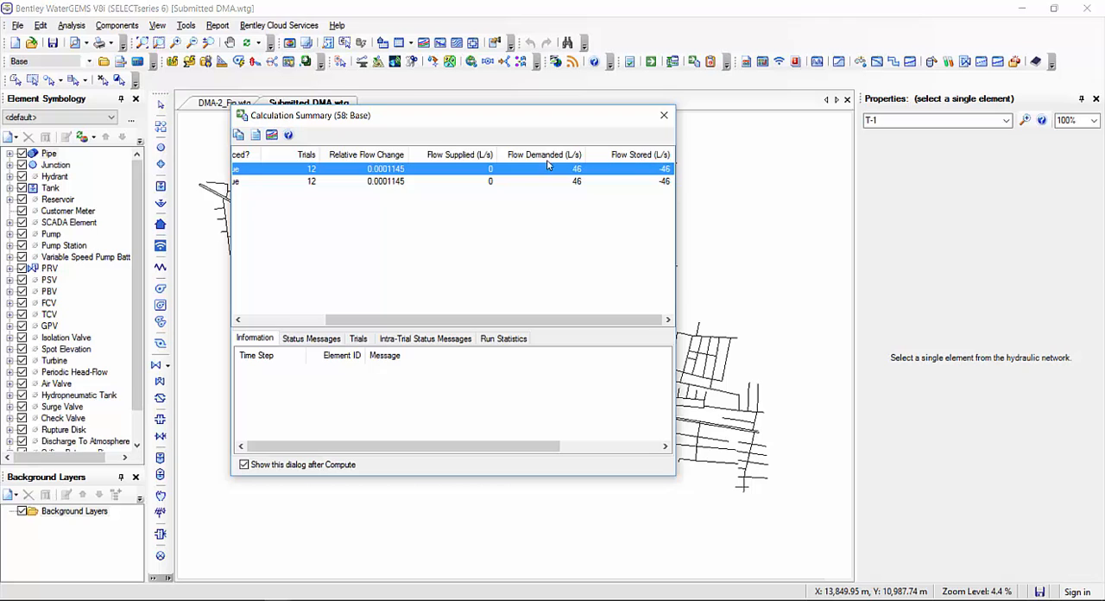
left_click(664, 114)
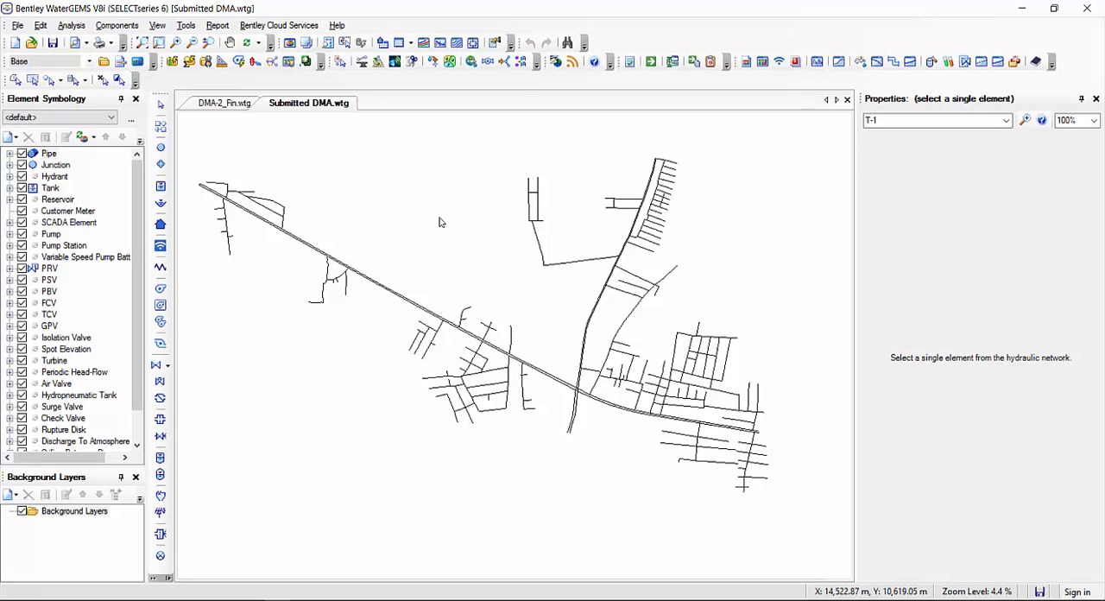
Inspect the active demand adjustment in the Steady State/EPS Base Calculation Options, including its operation and value, and close the options
left_click(61, 26)
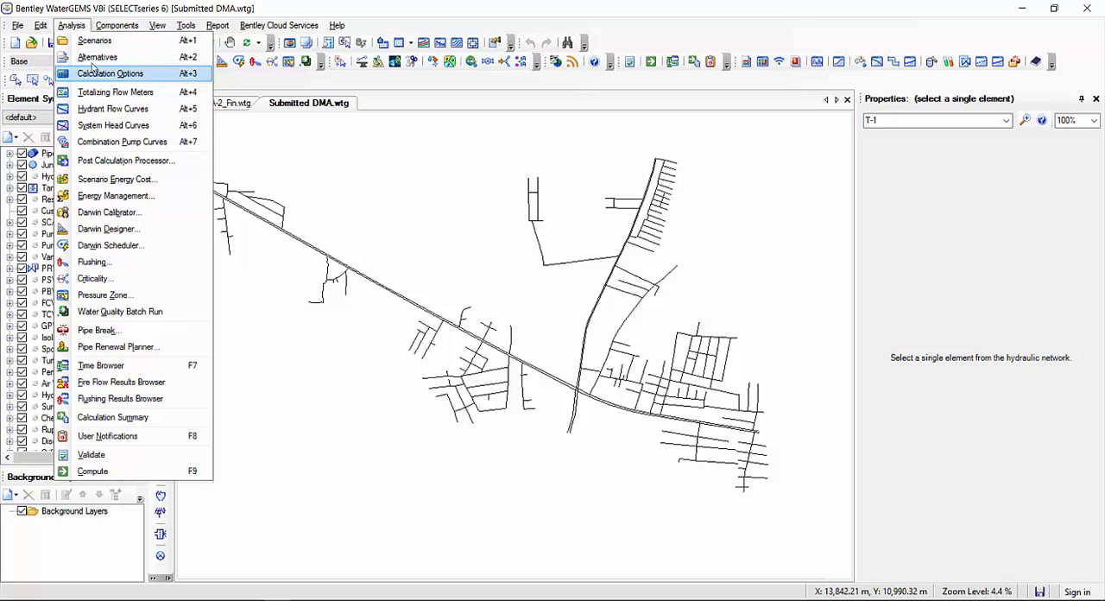
left_click(115, 76)
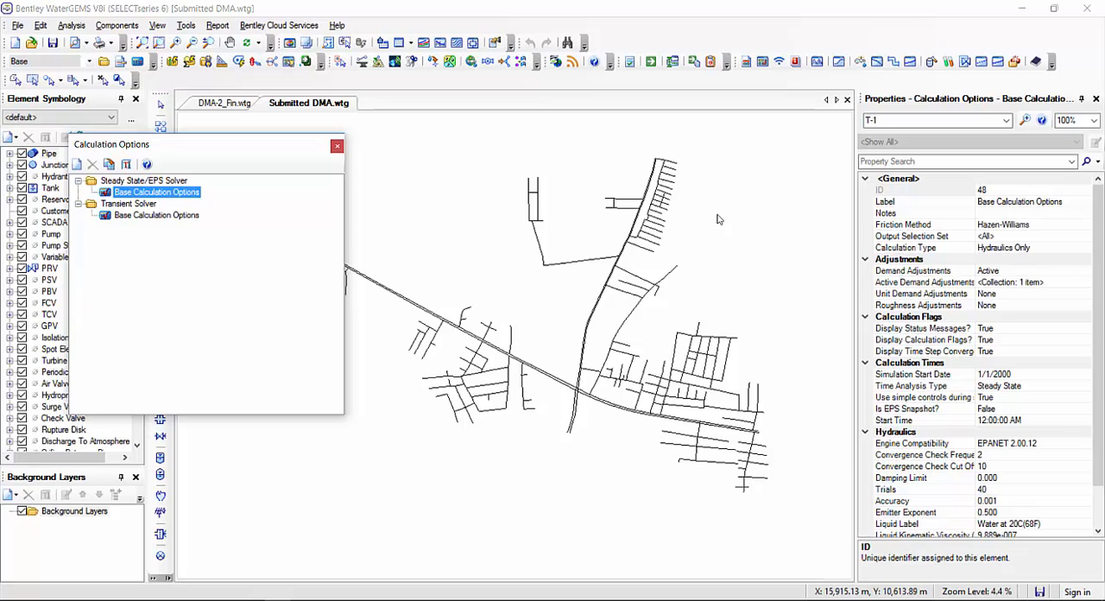
left_click(907, 270)
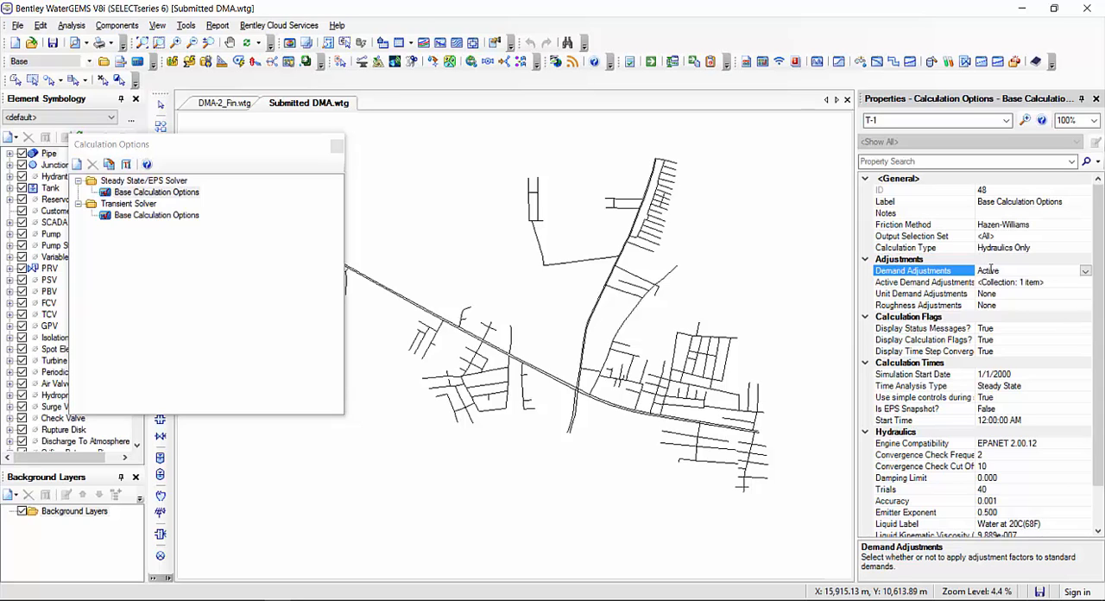
left_click(926, 282)
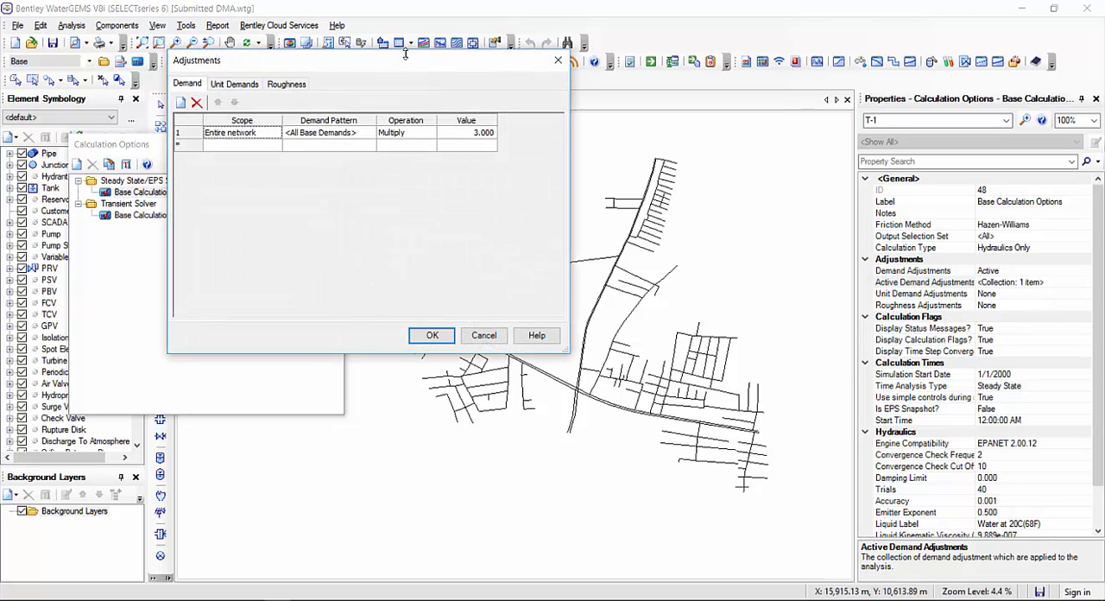
left_click_drag(413, 69, 586, 149)
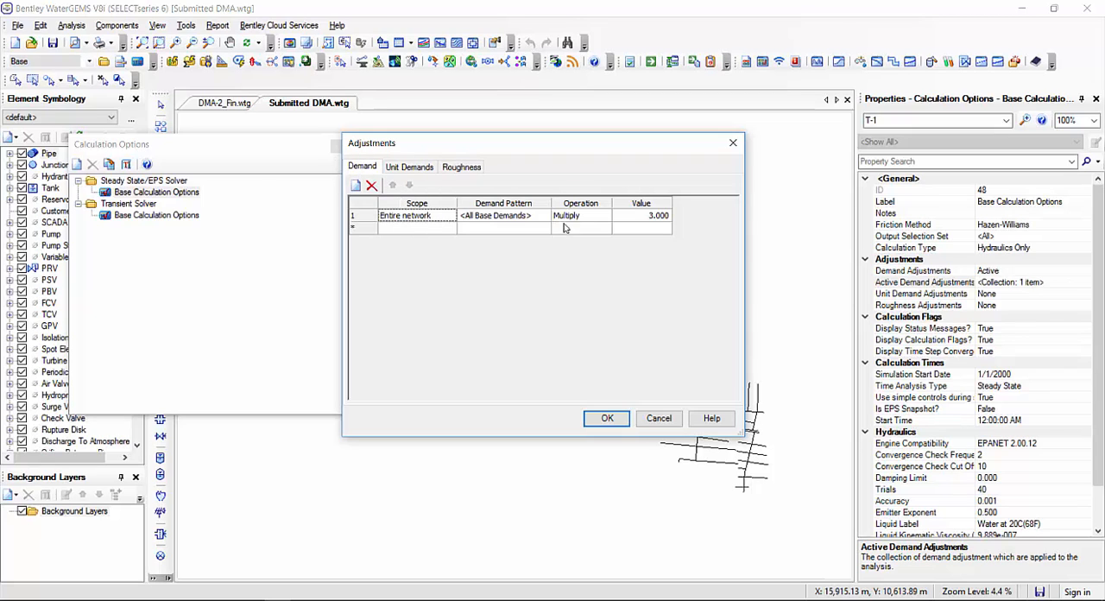
left_click(657, 220)
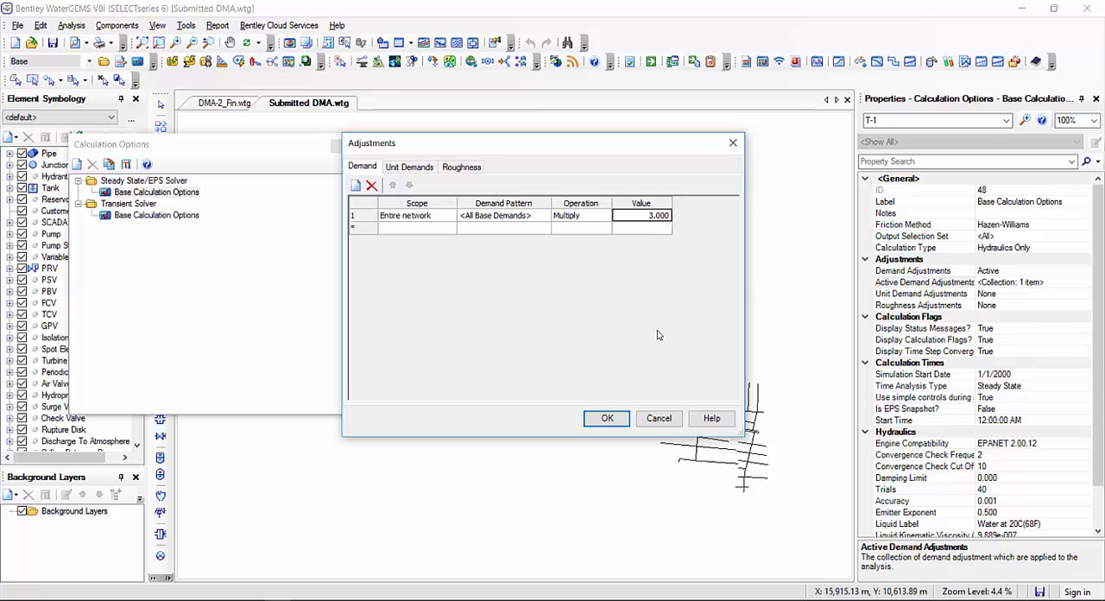
left_click(596, 420)
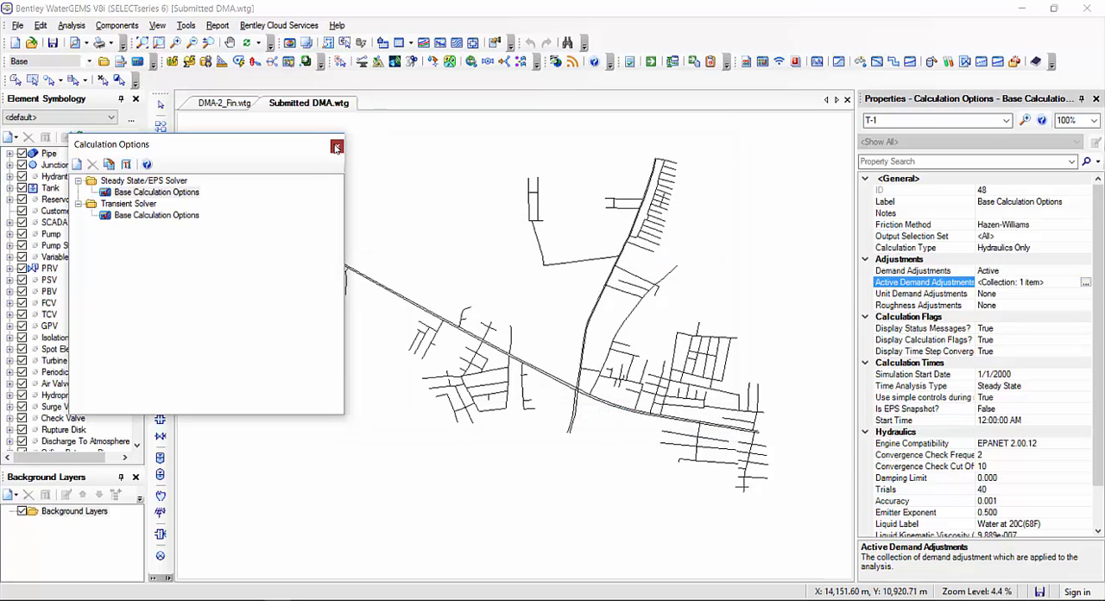
left_click(337, 145)
Open the Demand Control Center and review the base demands of the junctions
left_click(186, 25)
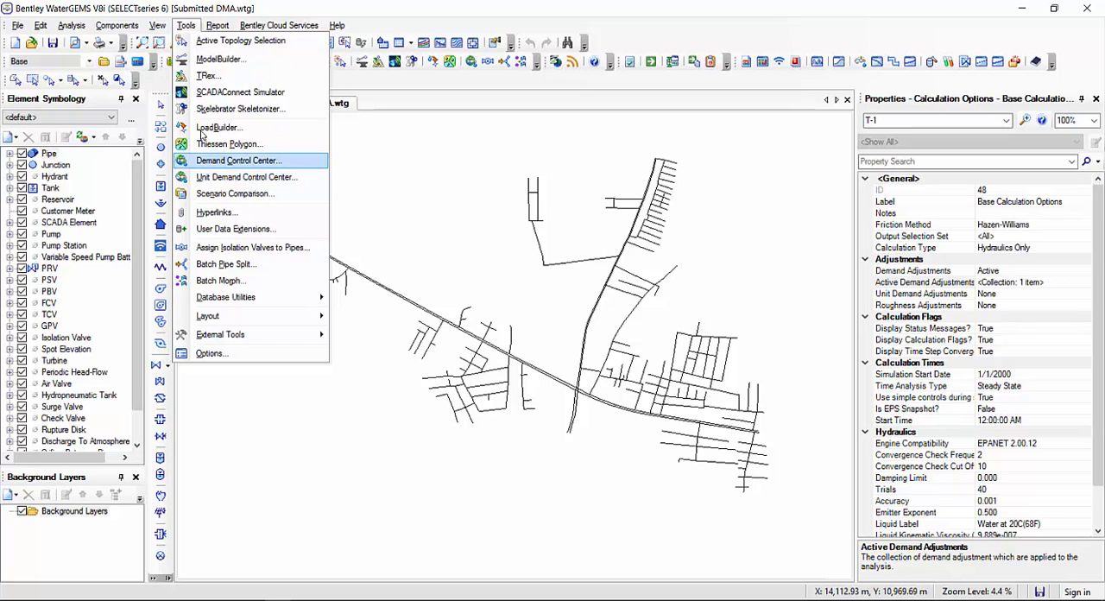
left_click(204, 159)
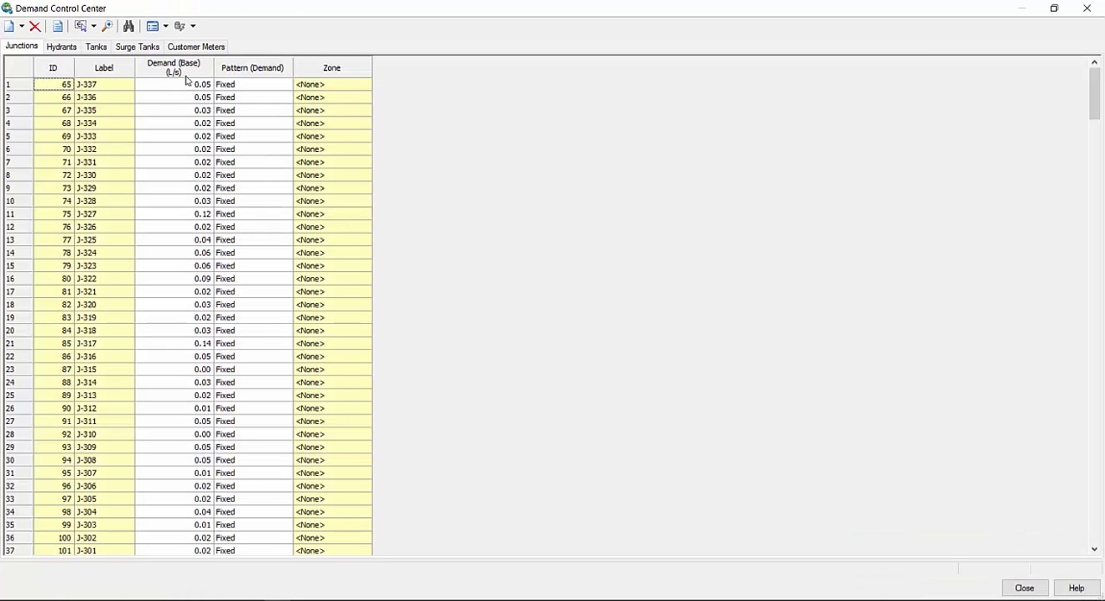
left_click(149, 84)
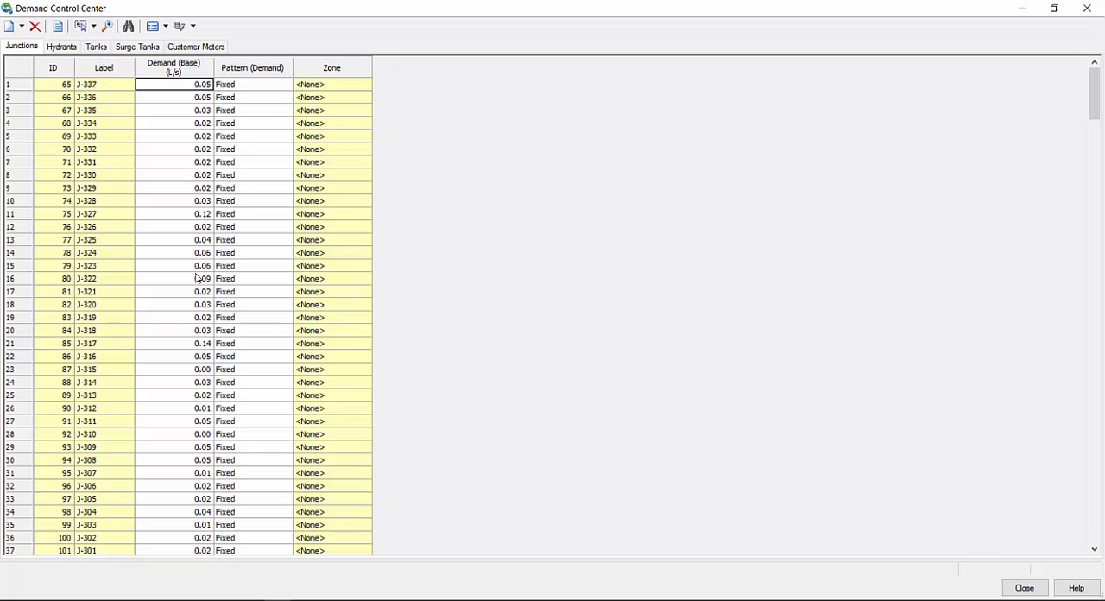
scroll(177, 113, "down", 3)
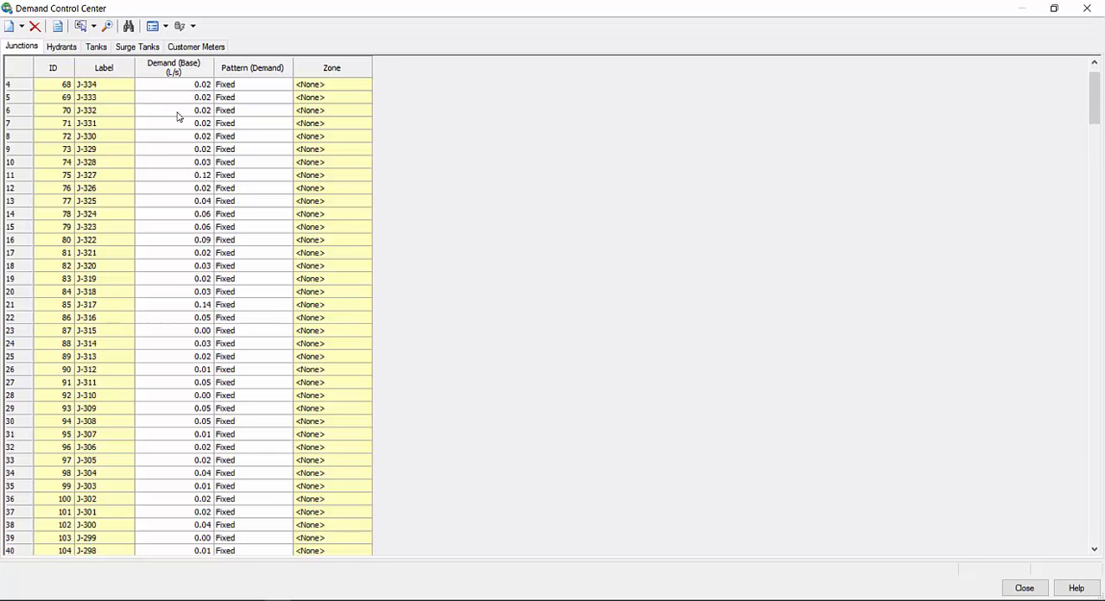
scroll(177, 114, "up", 3)
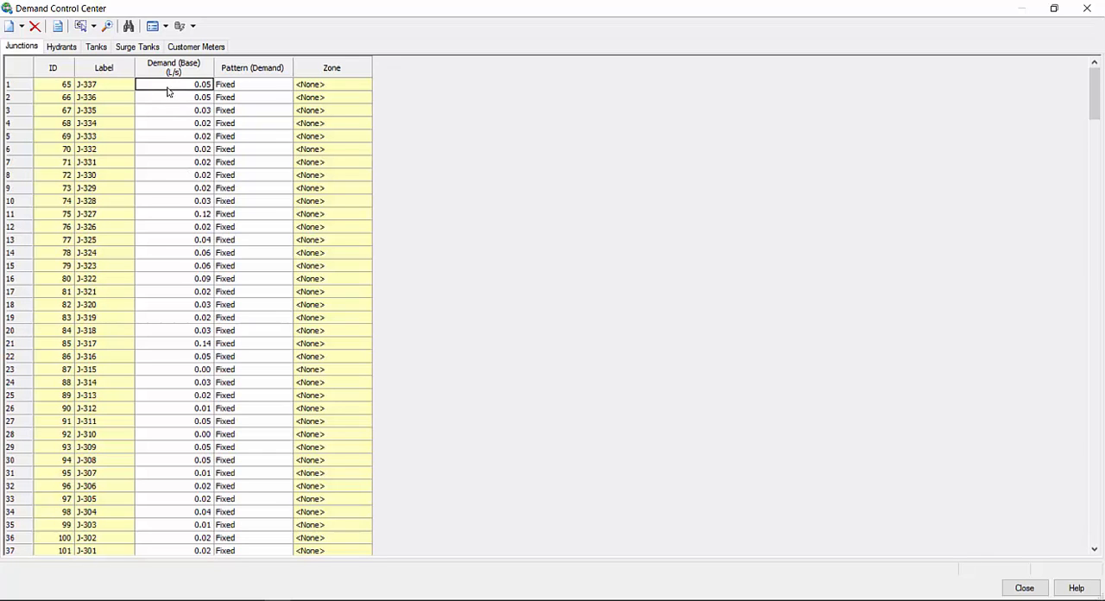
left_click_drag(169, 93, 175, 442)
scroll(175, 380, "down", 7)
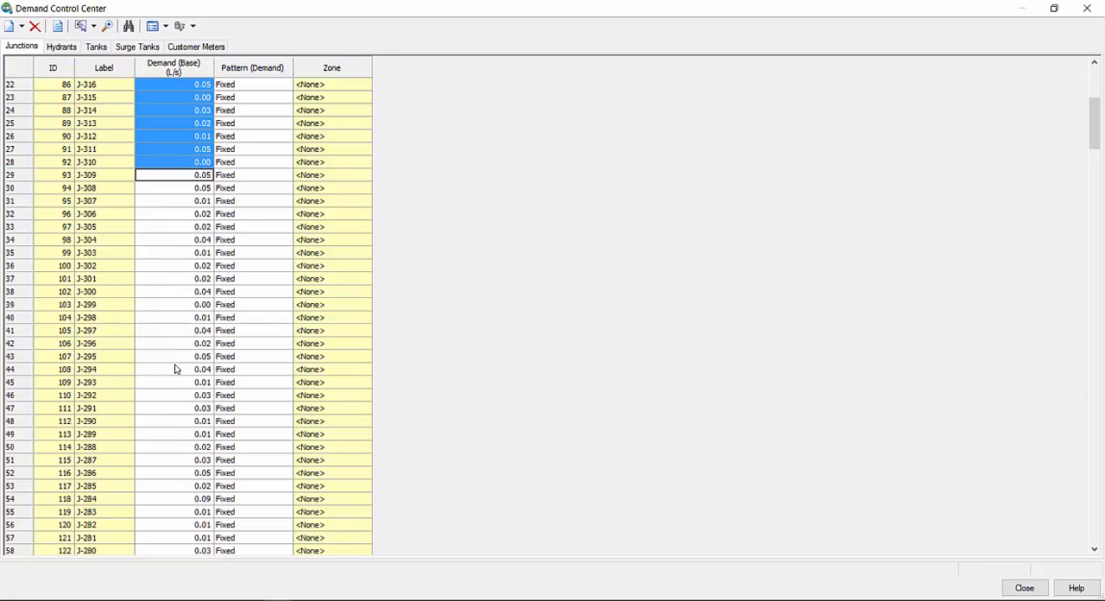
scroll(171, 362, "up", 7)
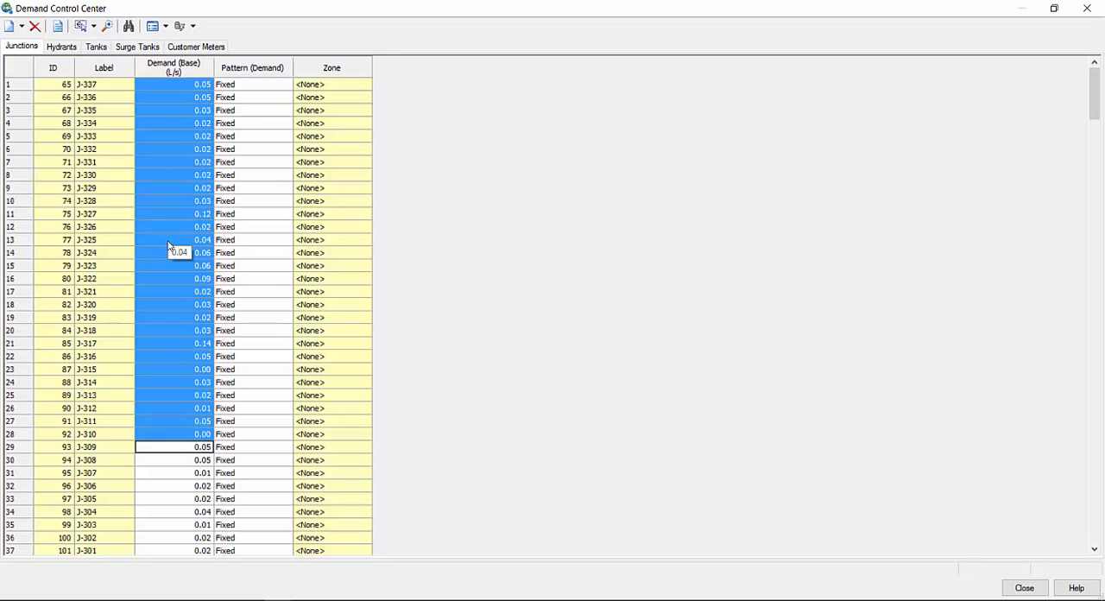
Show the statistics of the junctions' Demand (Base) column
right_click(181, 67)
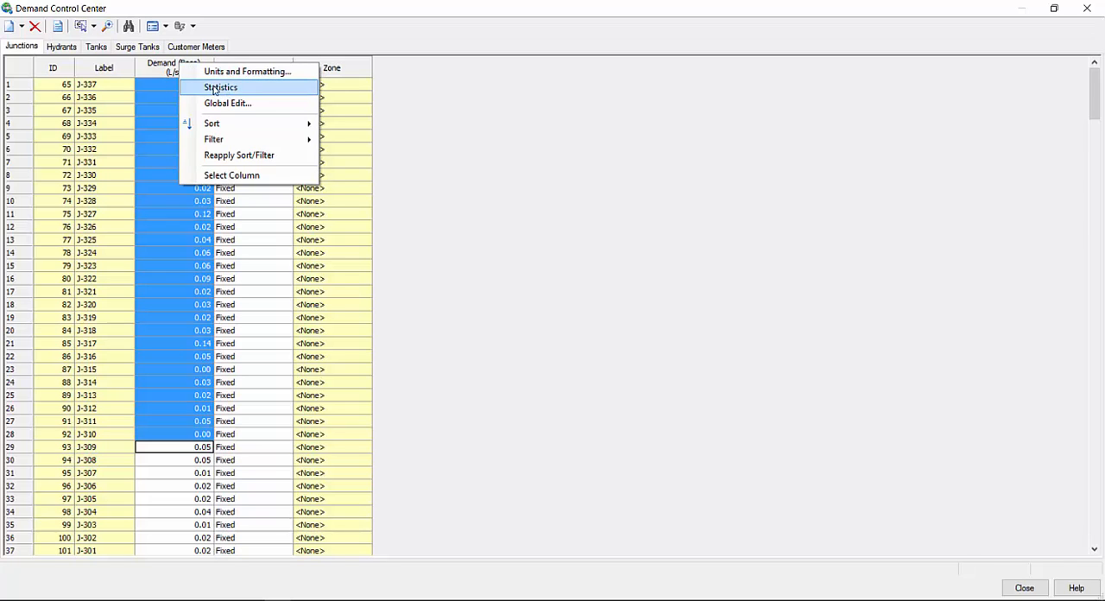
left_click(145, 70)
right_click(165, 69)
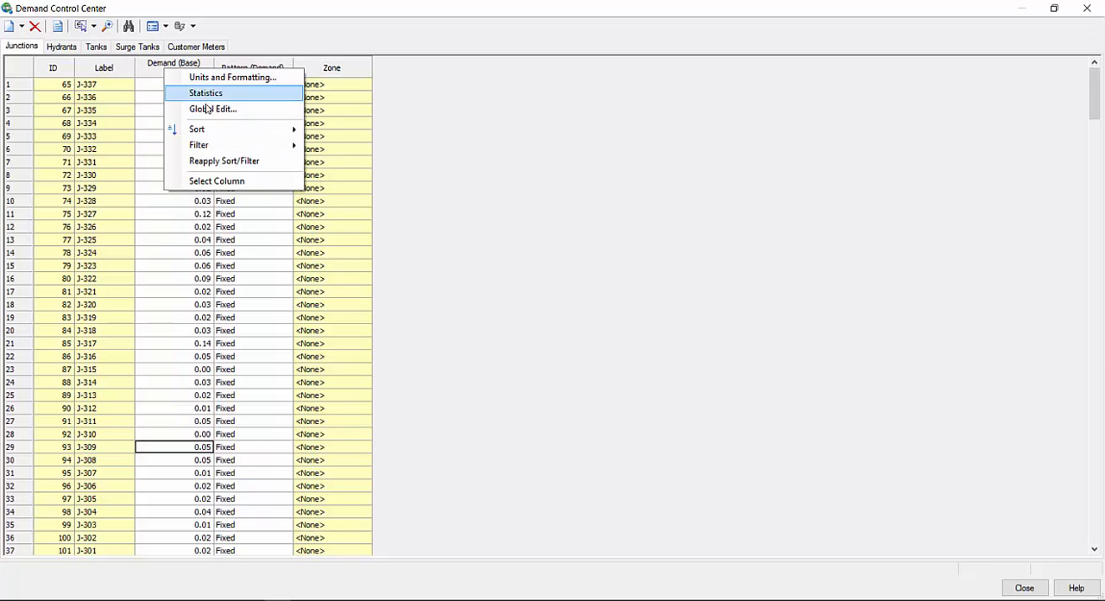
left_click(207, 93)
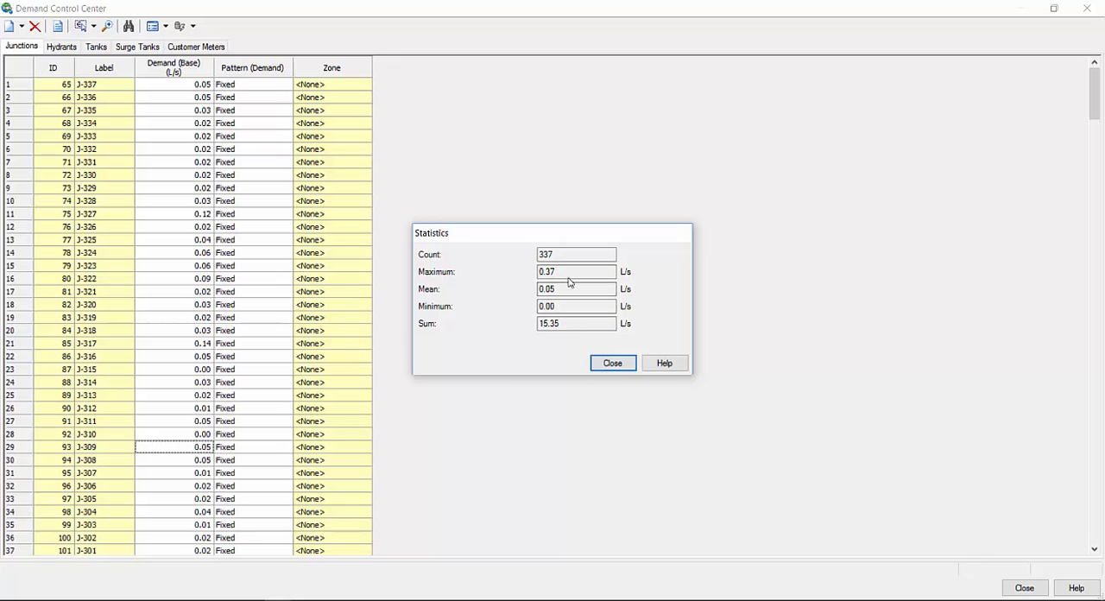
Check the sum of the junctions' base demands in the statistics, and close the Demand Control Center
double_click(564, 329)
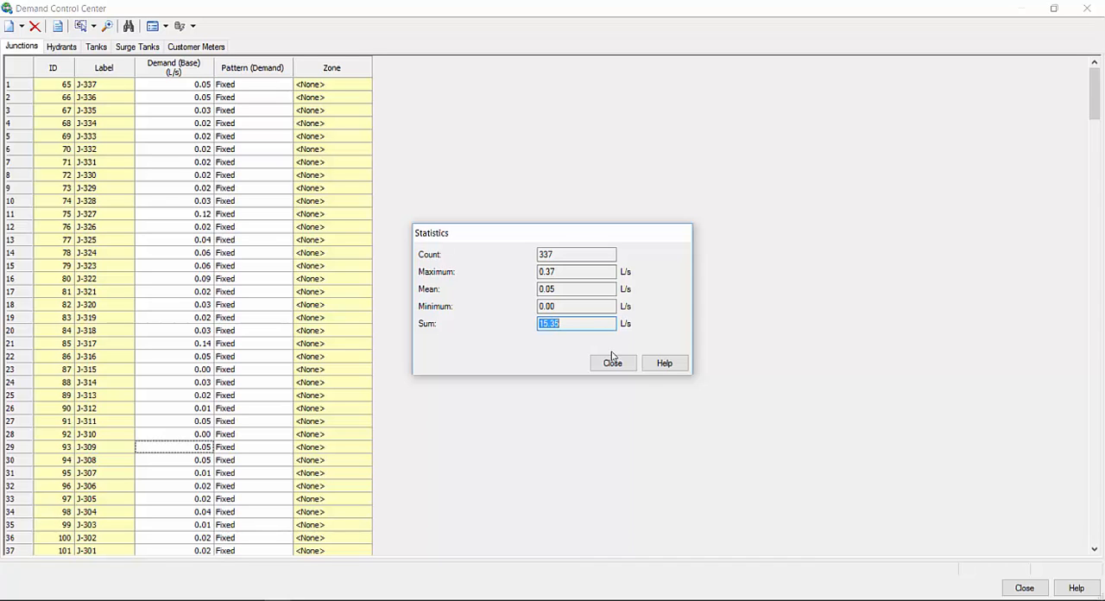
left_click(612, 361)
left_click(1086, 7)
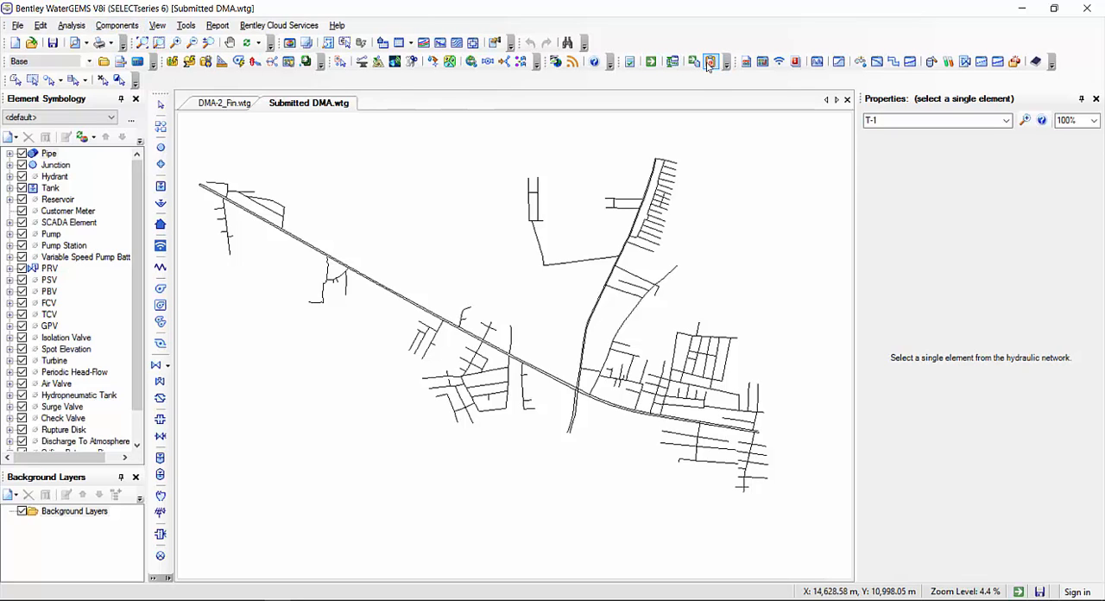
Reopen the Calculation Summary to check the supplied, demanded and stored flows for all time steps, and close it
left_click(695, 62)
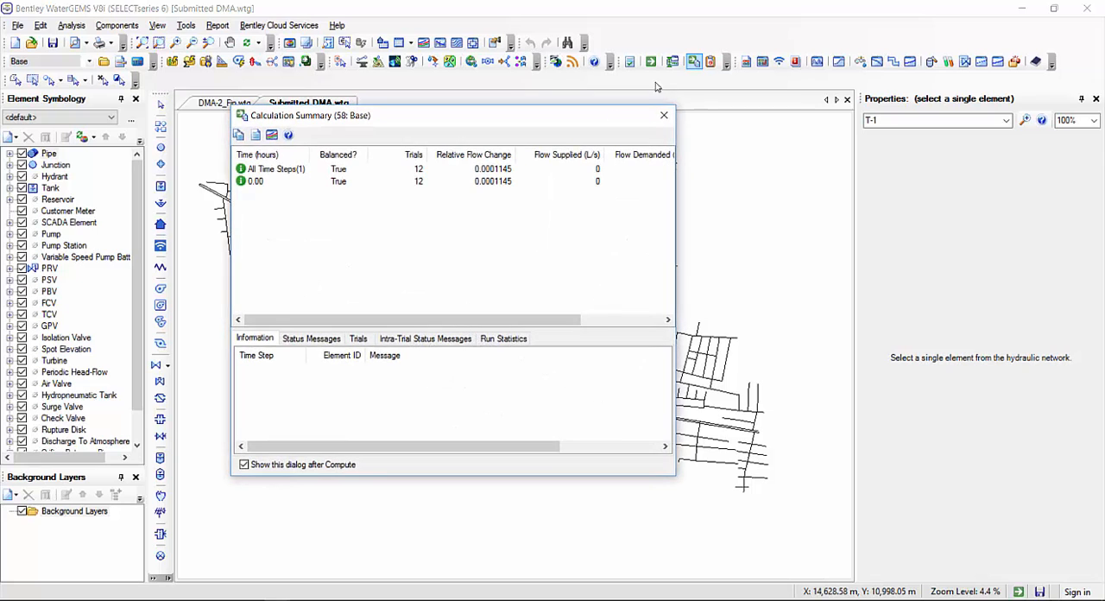
left_click_drag(519, 321, 623, 322)
left_click(525, 171)
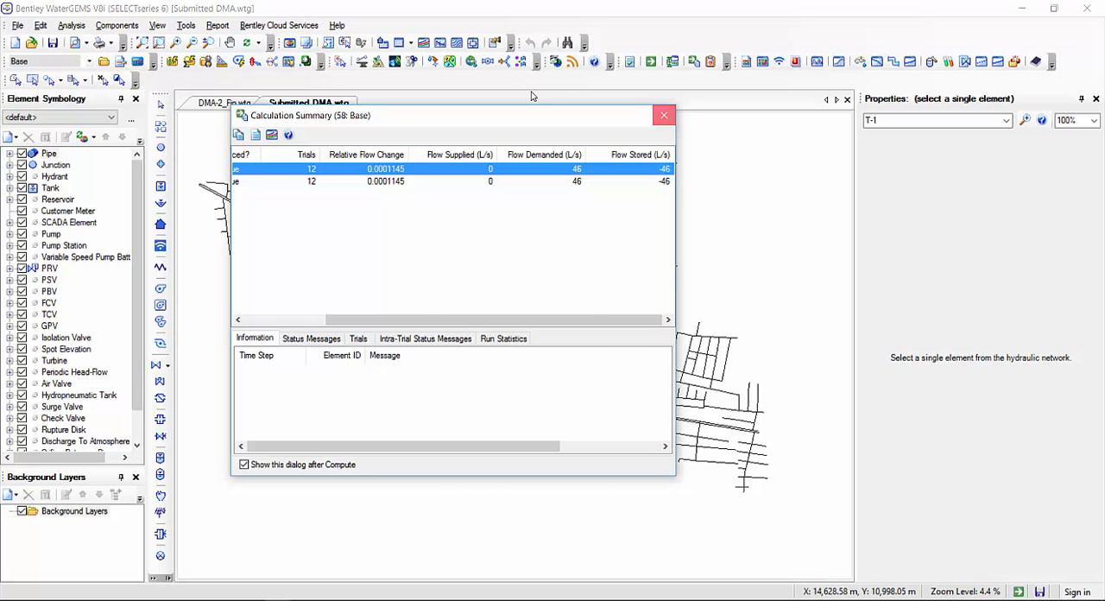
left_click(664, 114)
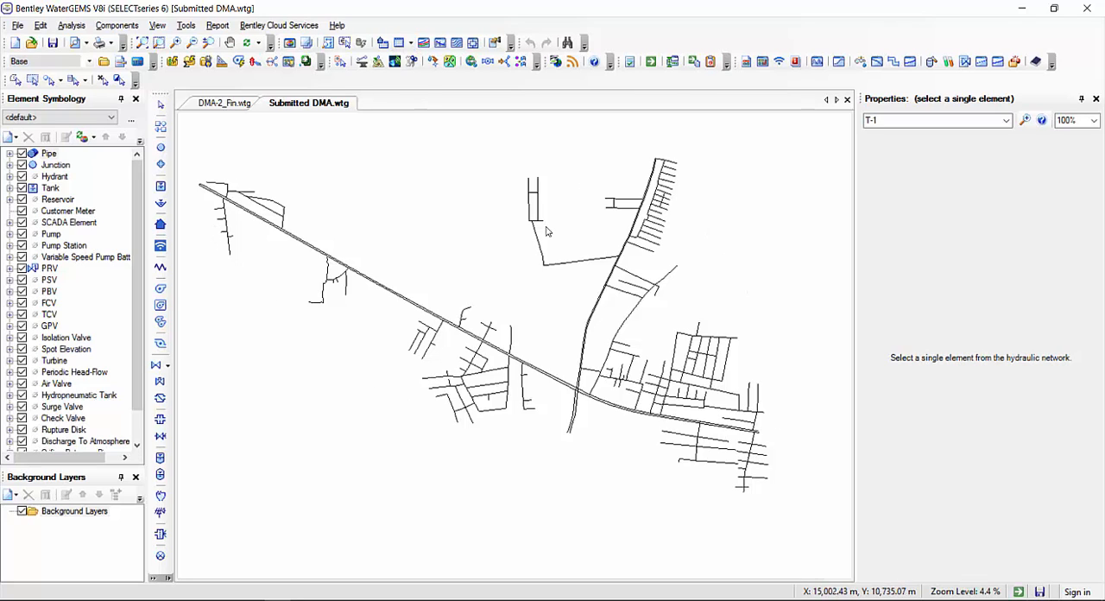
Inspect the diameter of pipe P-288, just above junction J-101, in its properties
left_click_drag(605, 364, 583, 363)
scroll(583, 363, "up", 15)
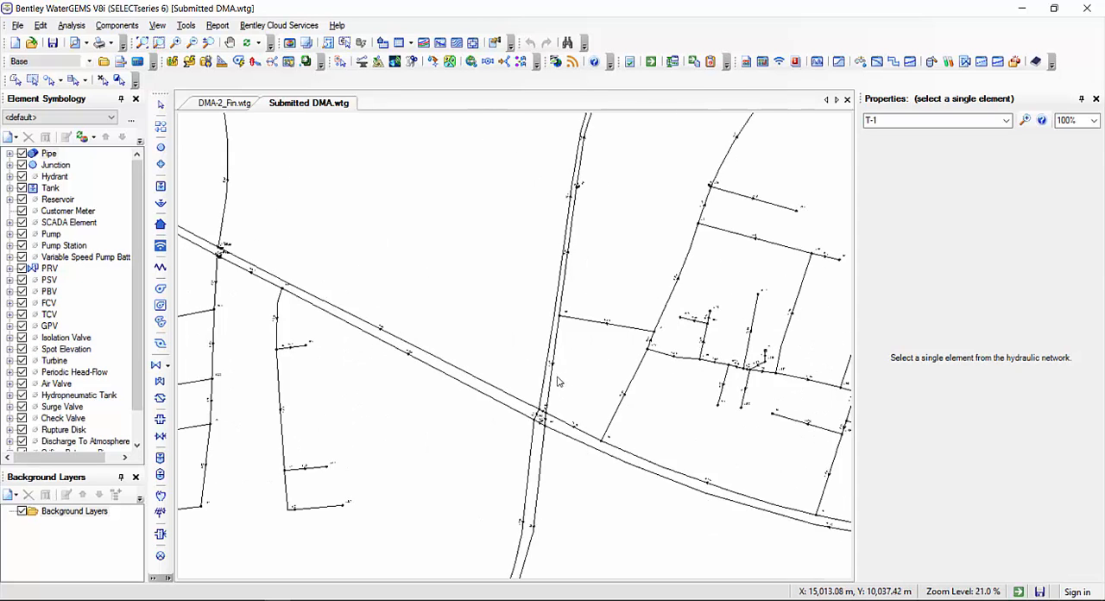
left_click(525, 272)
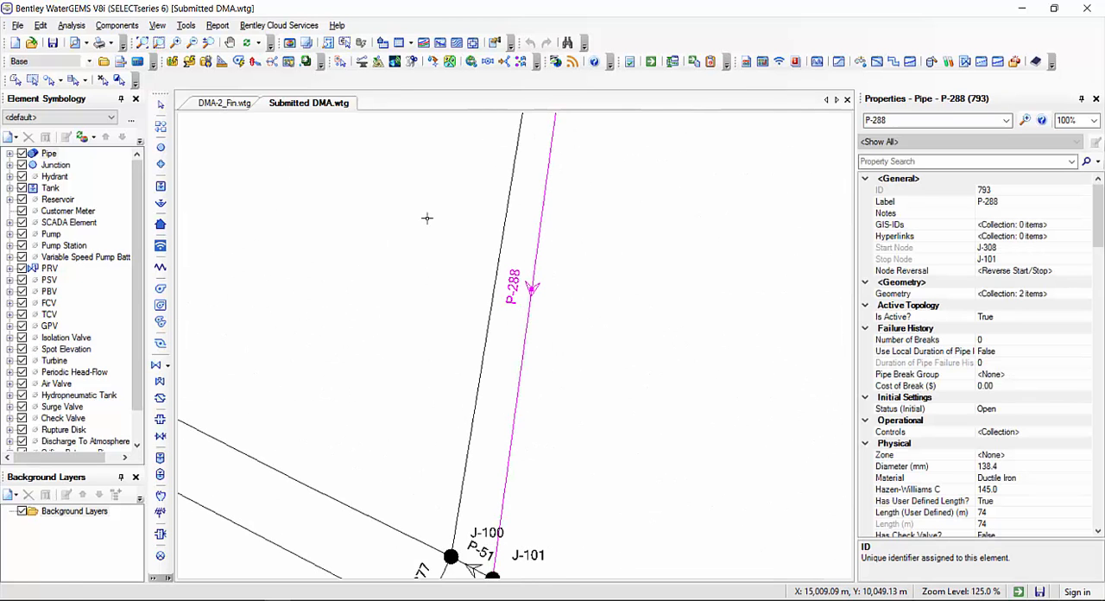
left_click(911, 467)
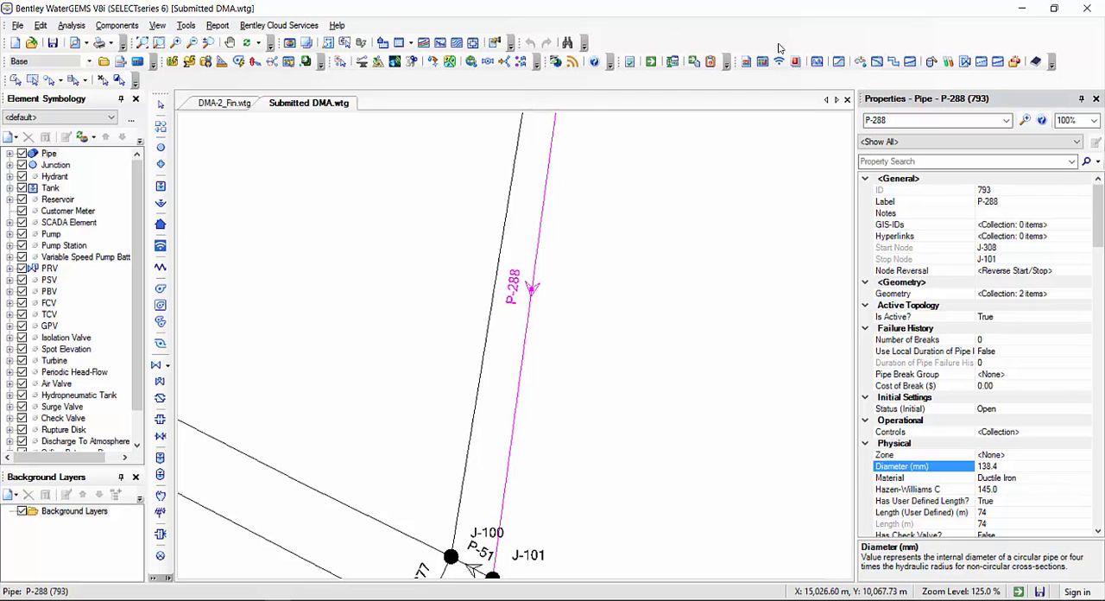
Review the diameters, flows, velocities and headlosses of all pipes in the Pipe FlexTable, and close the table
left_click(411, 43)
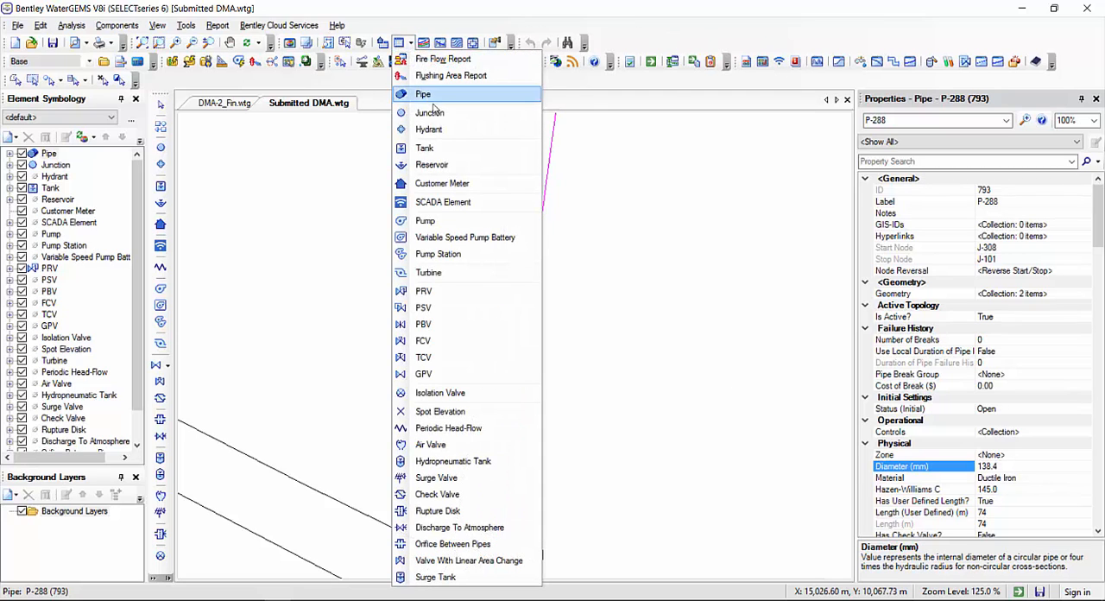
left_click(348, 82)
left_click(342, 89)
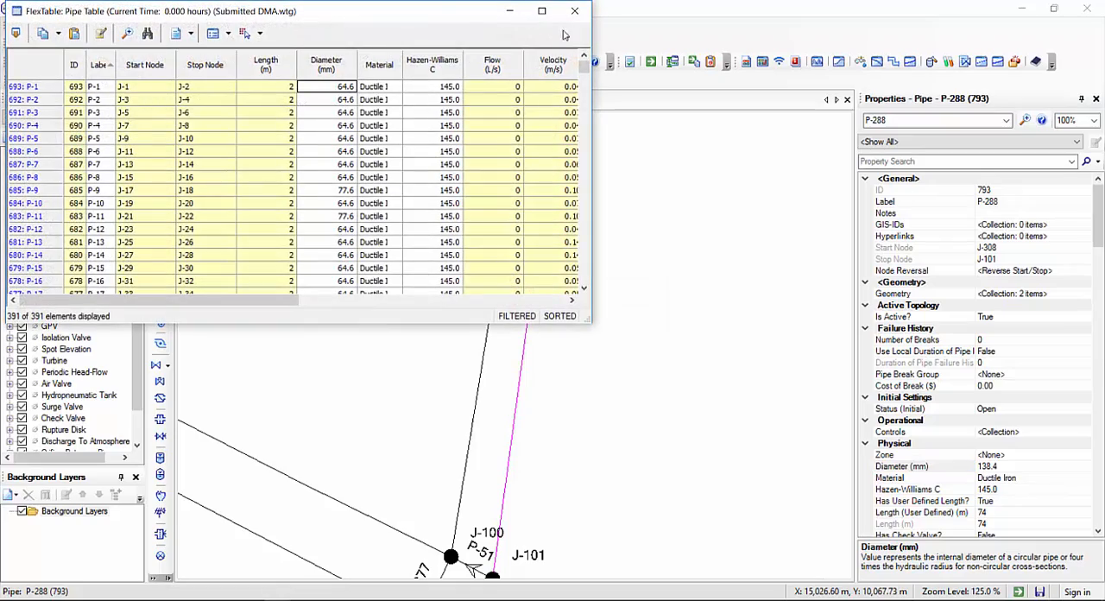
left_click(542, 10)
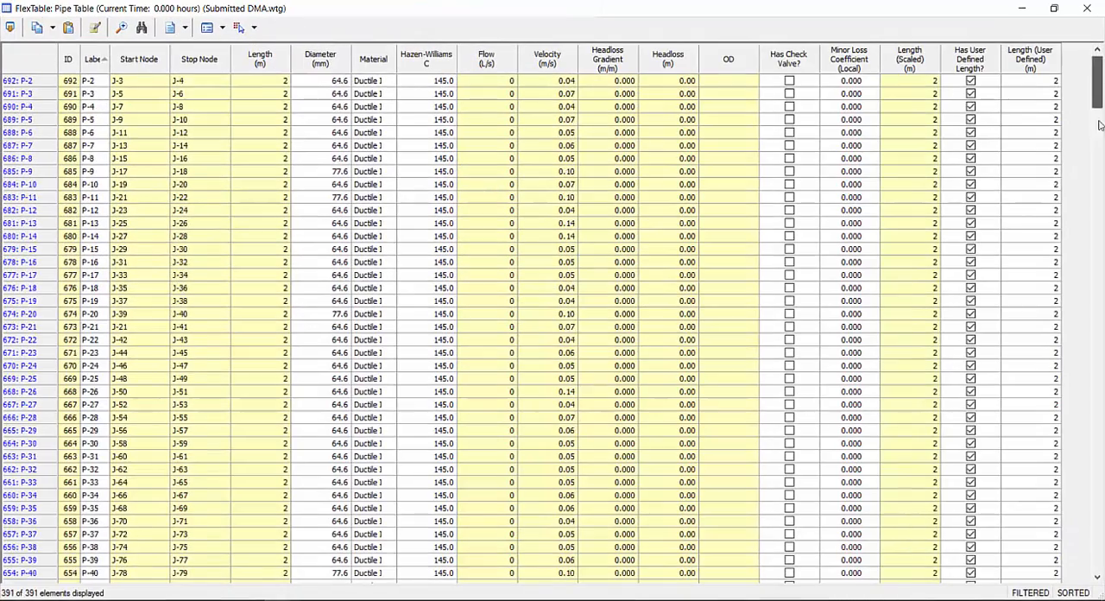
left_click_drag(1097, 88, 1097, 559)
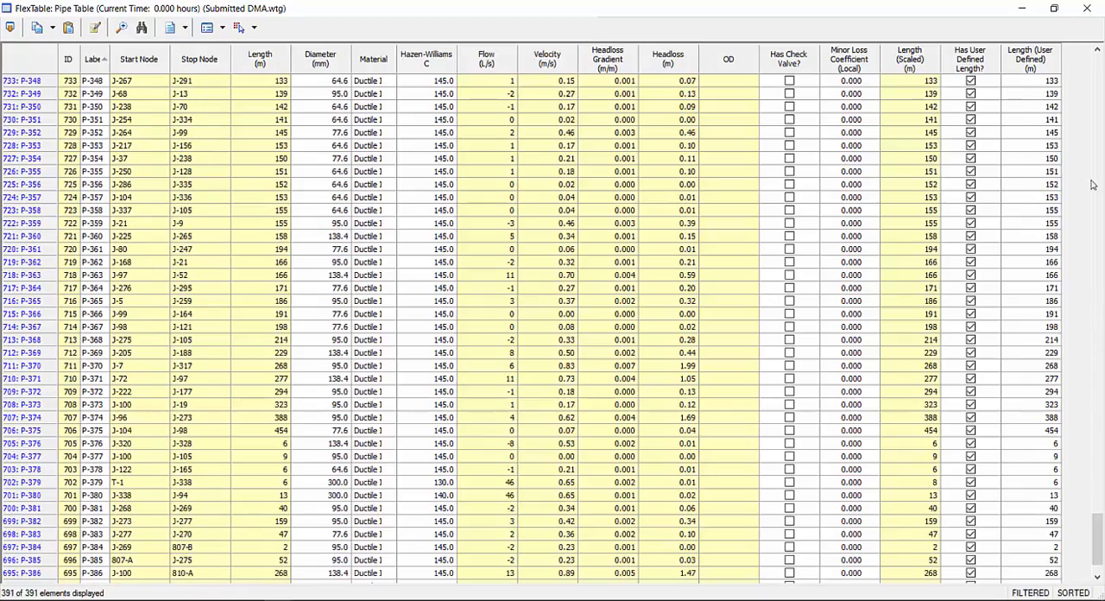
left_click(1087, 10)
left_click(633, 259)
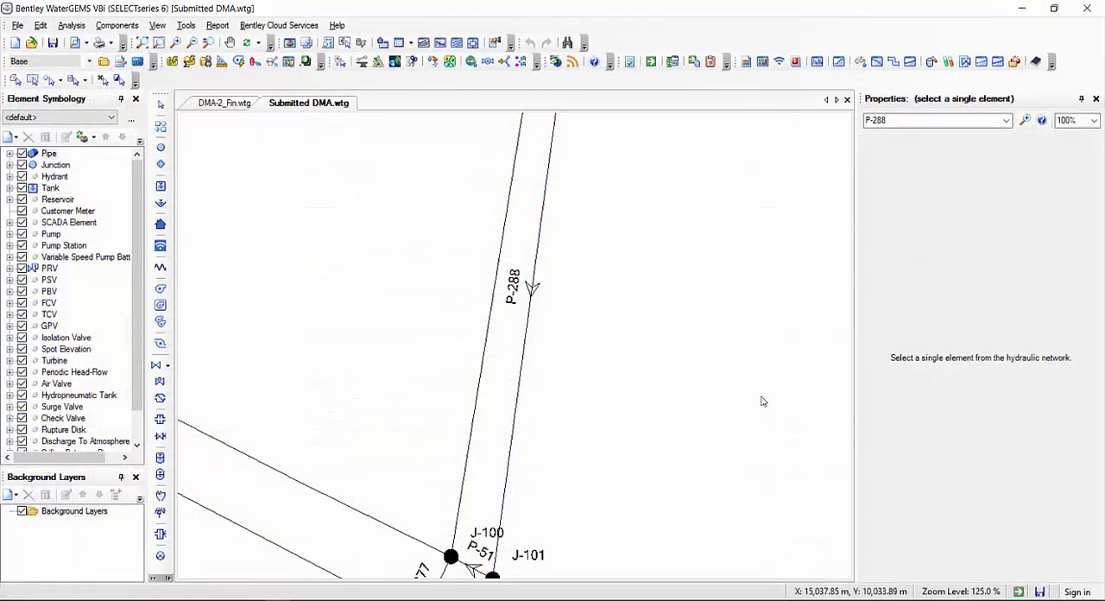
scroll(472, 365, "down", 10)
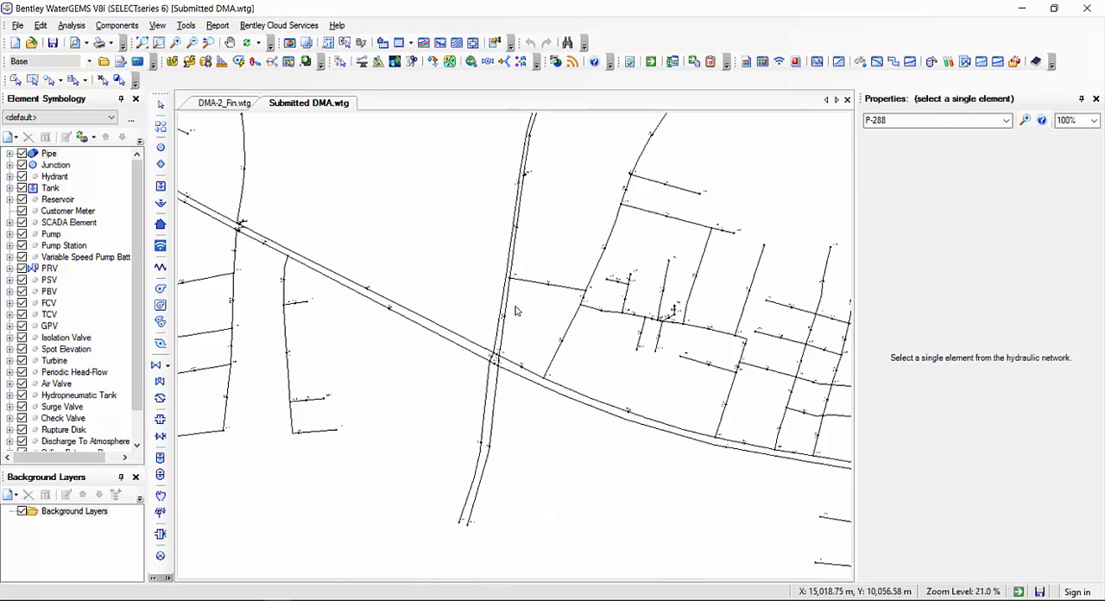
scroll(534, 294, "down", 3)
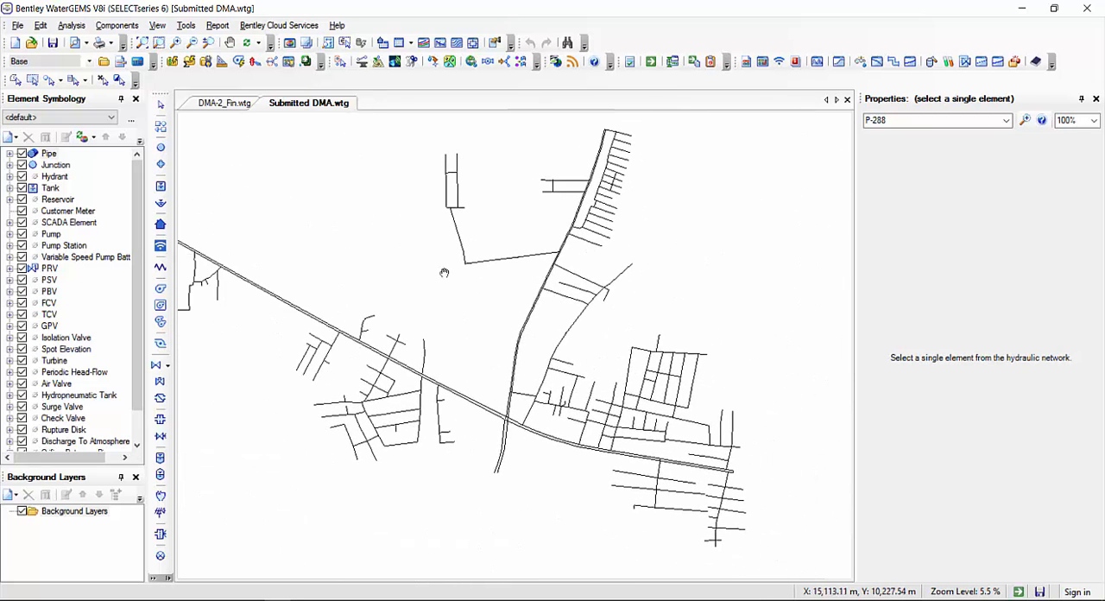
left_click_drag(570, 342, 642, 349)
scroll(596, 347, "down", 1)
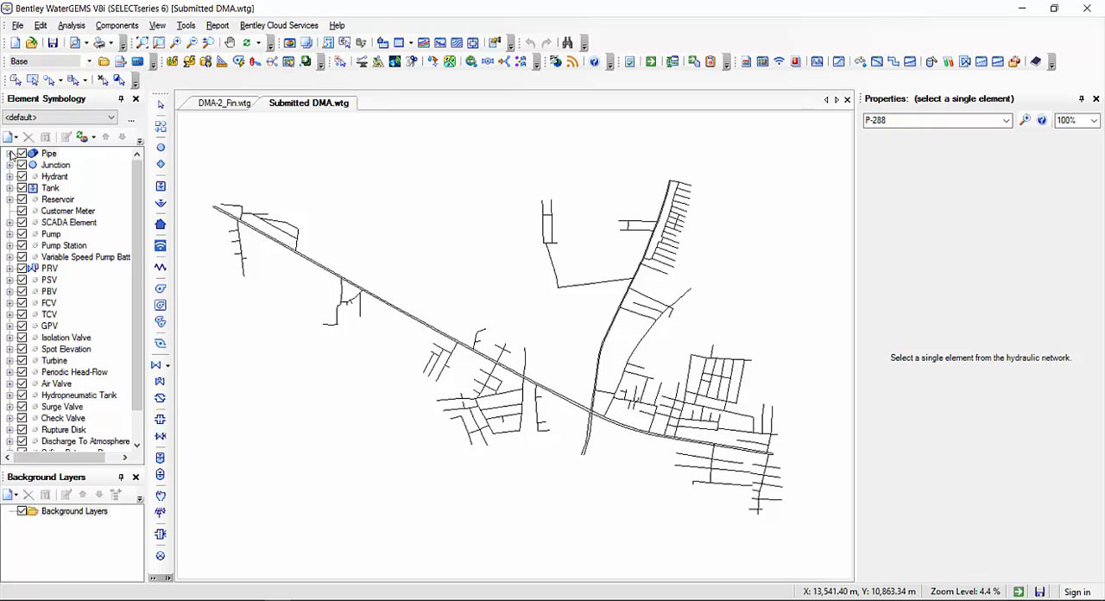
right_click(46, 154)
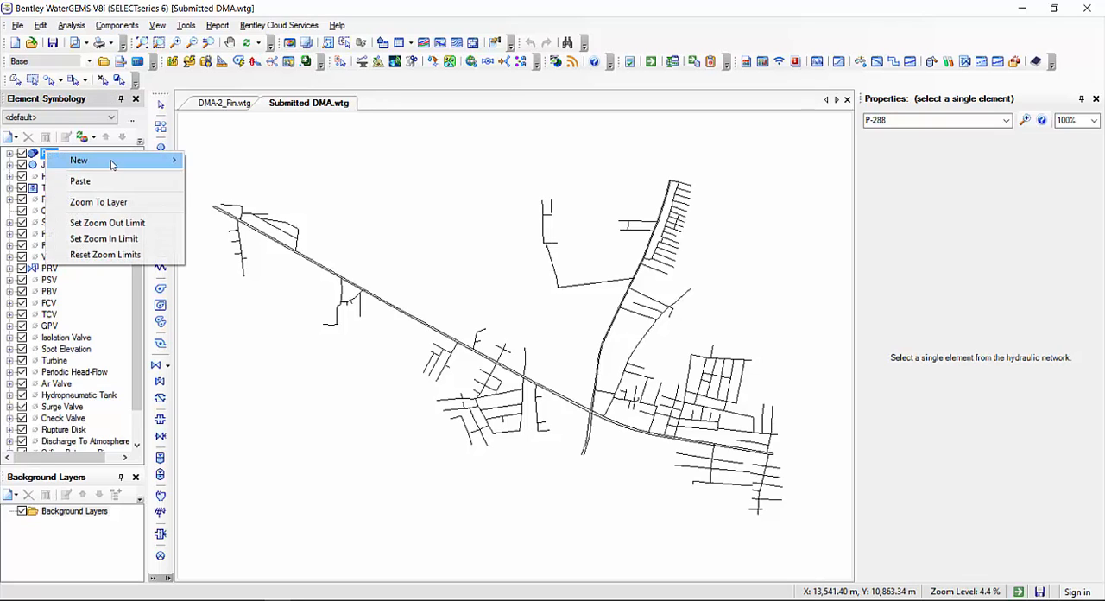
mouse_move(141, 163)
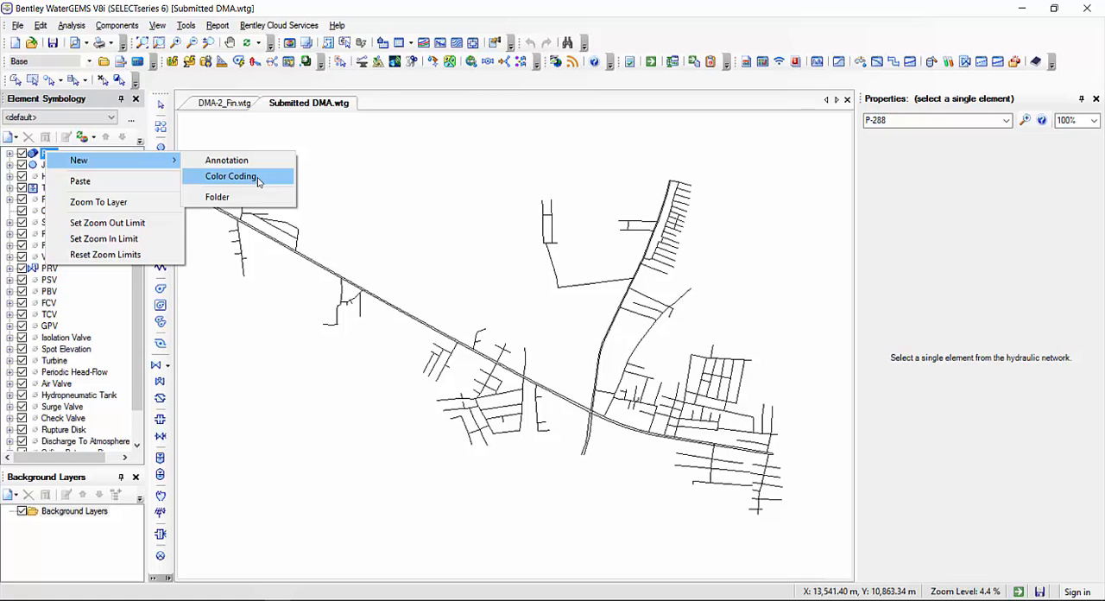
left_click(527, 203)
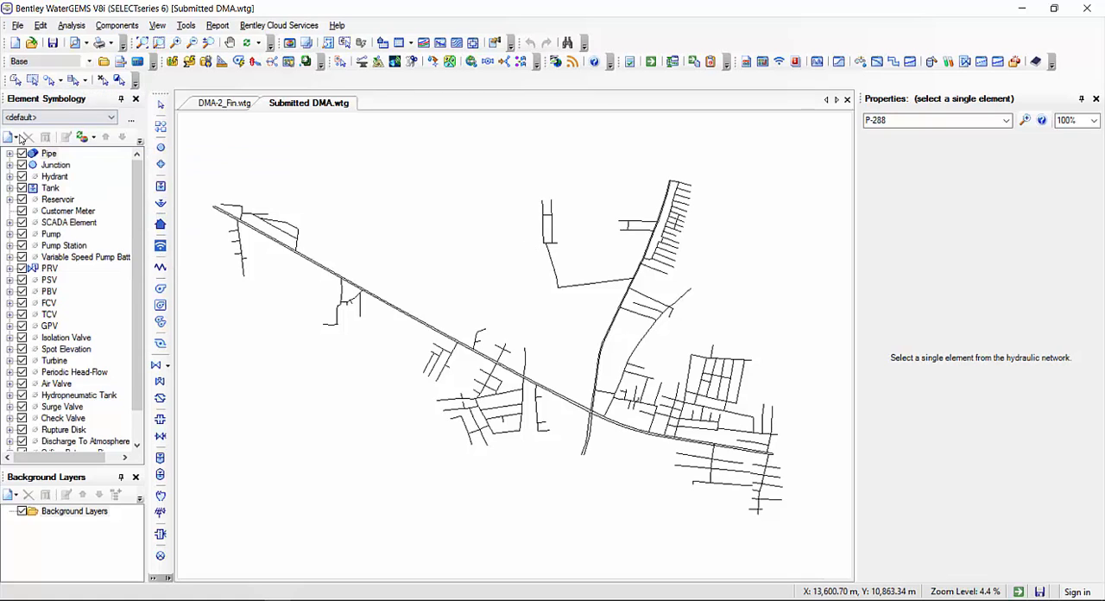
left_click(49, 155)
left_click(50, 188)
left_click(54, 164)
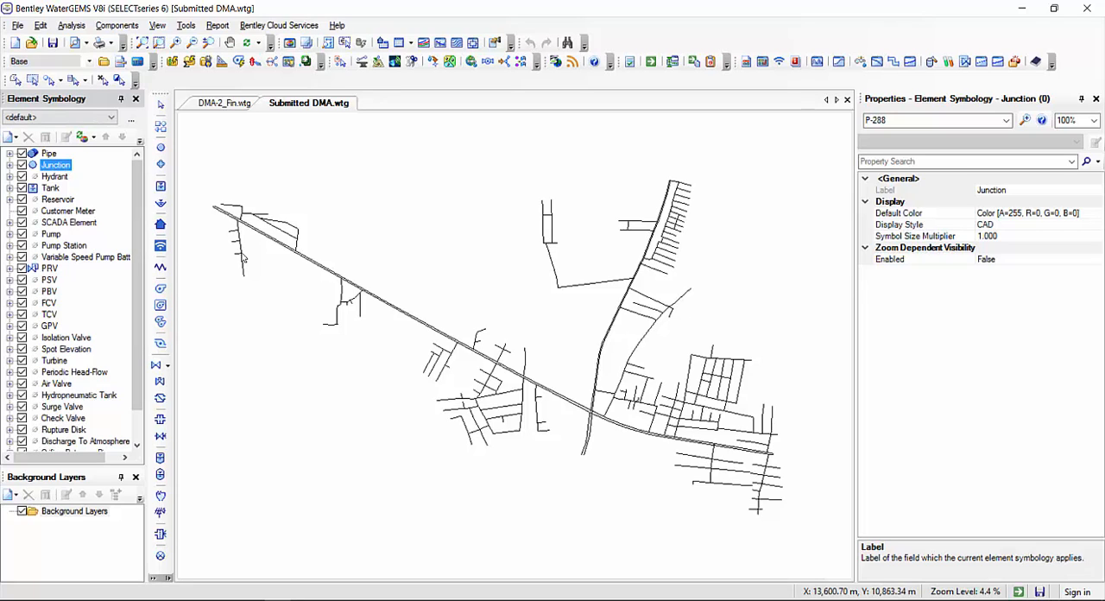
left_click(406, 316)
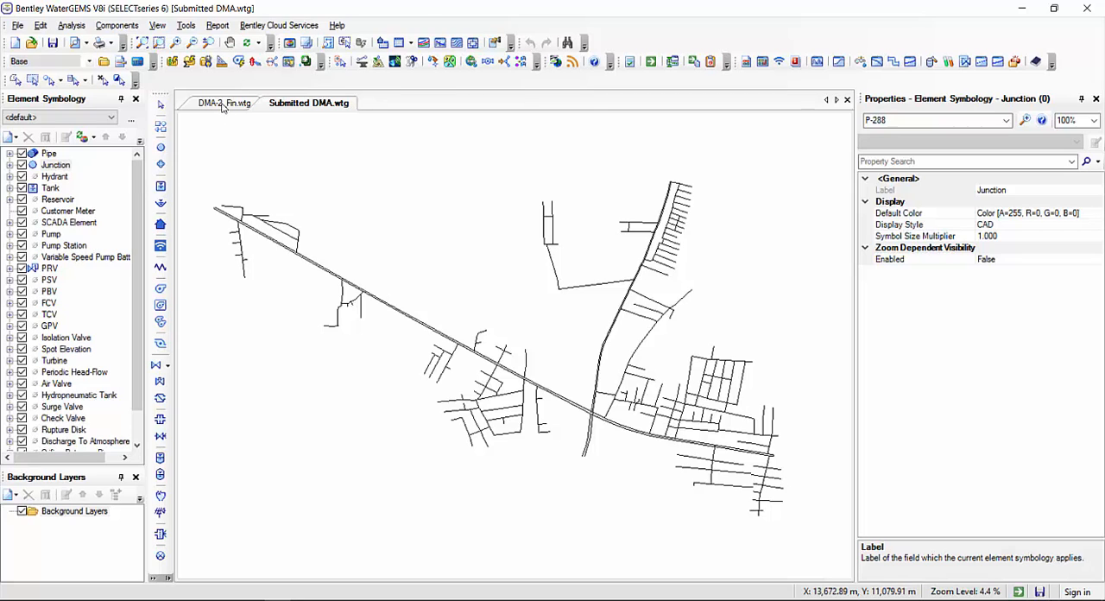
Start a new color coding for the pipes based on the Velocity field
left_click(49, 156)
right_click(49, 156)
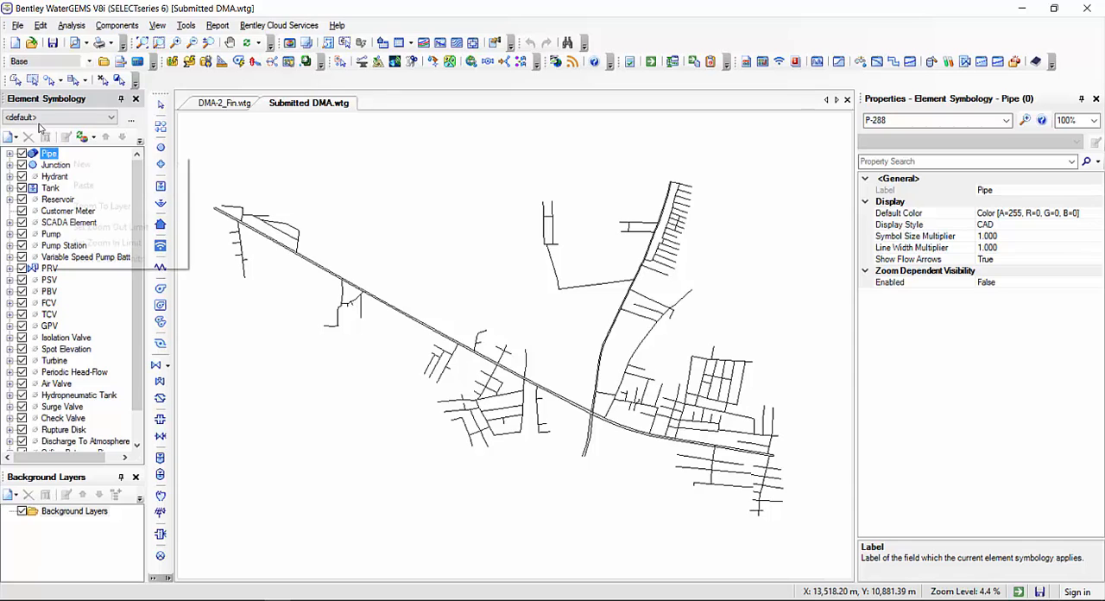
mouse_move(80, 165)
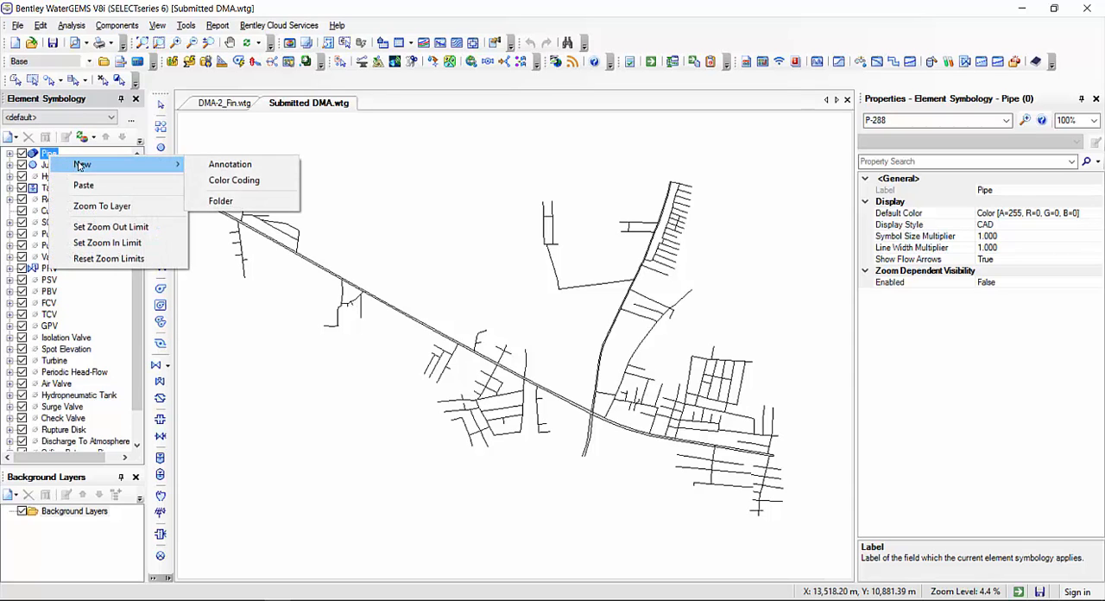
left_click(253, 186)
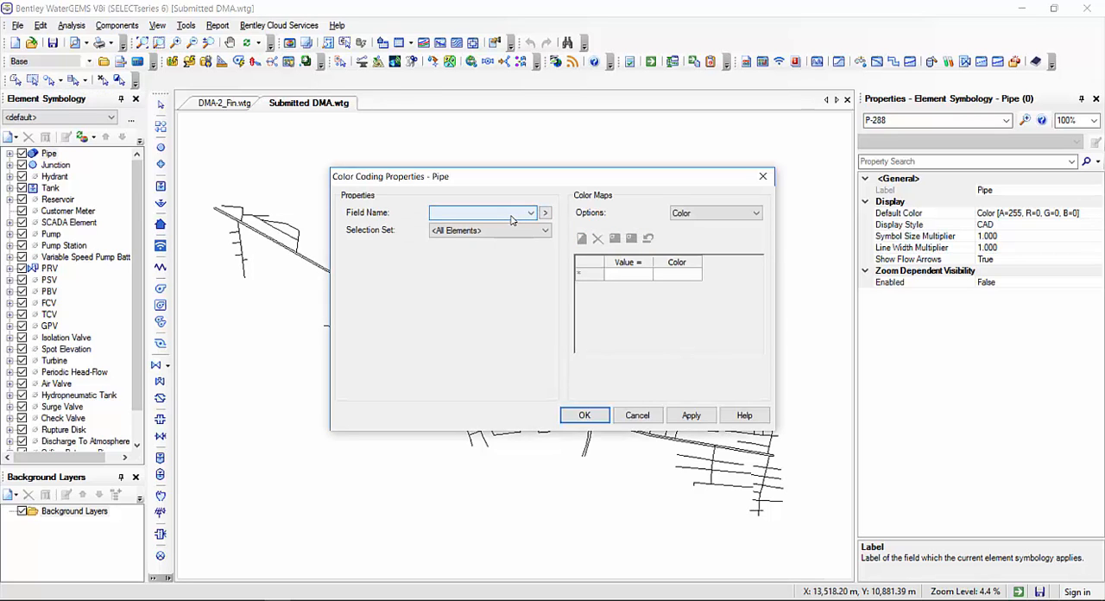
left_click(512, 213)
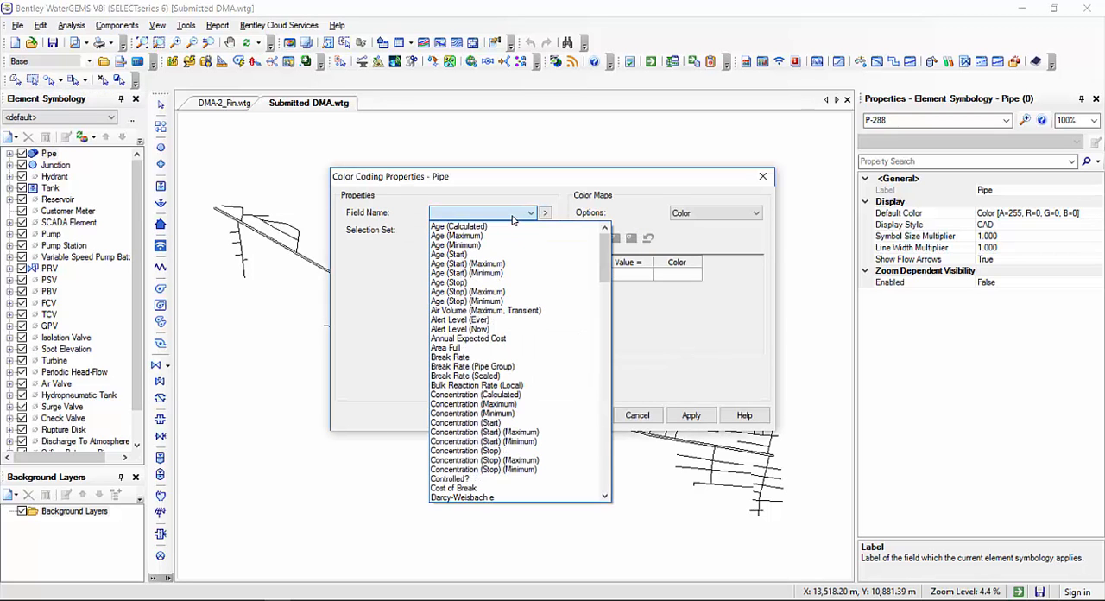
key("v")
scroll(520, 378, "down", 2)
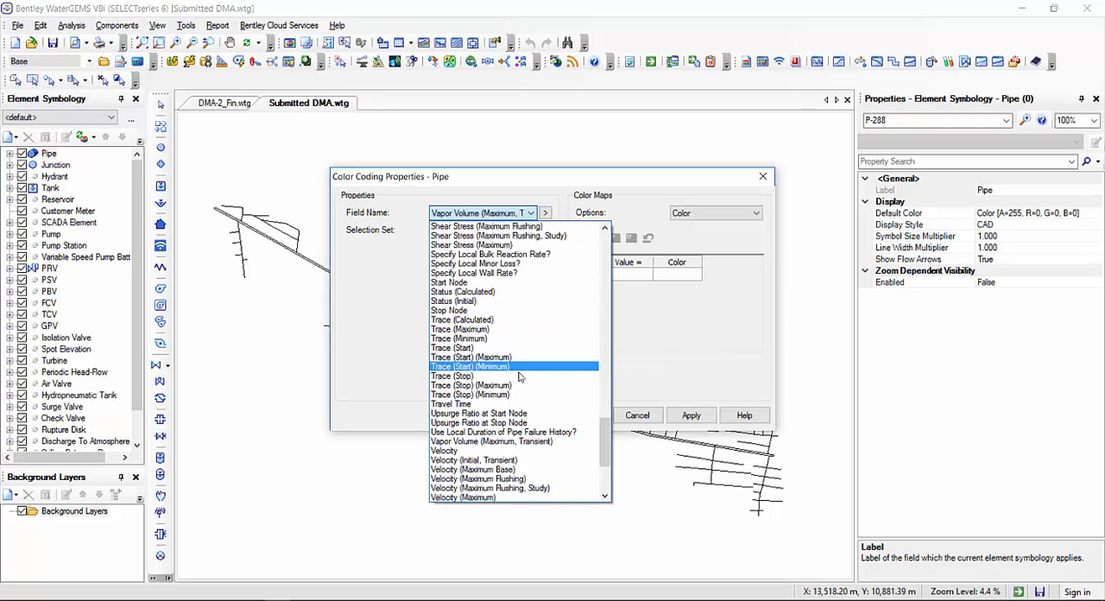
left_click(474, 450)
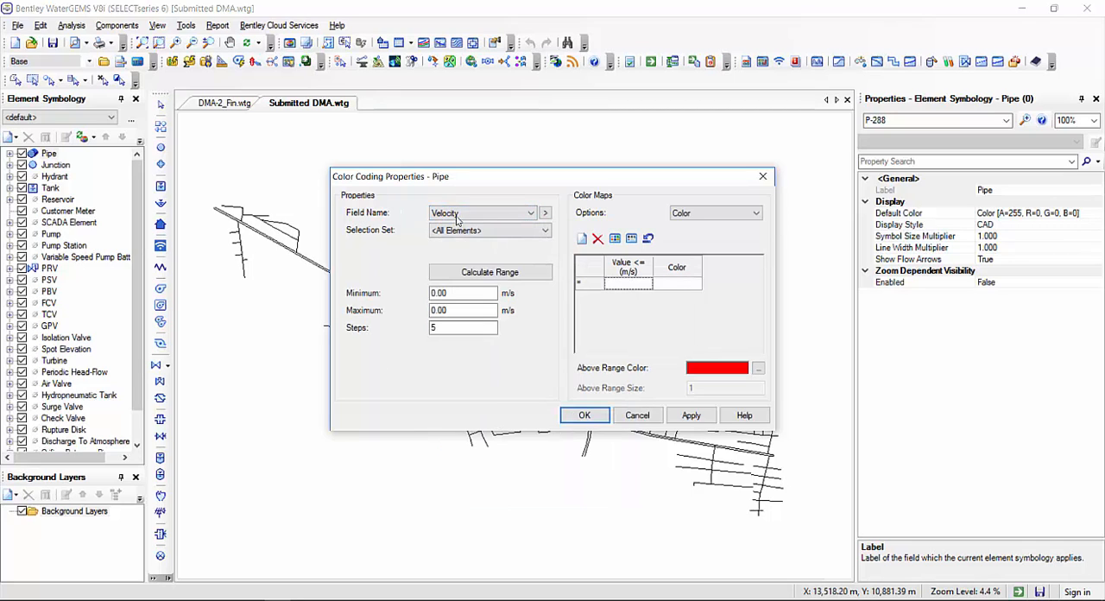
Add a color map entry that shows pipes with velocities up to 1.80 m/s in green
left_click(636, 287)
left_click(676, 285)
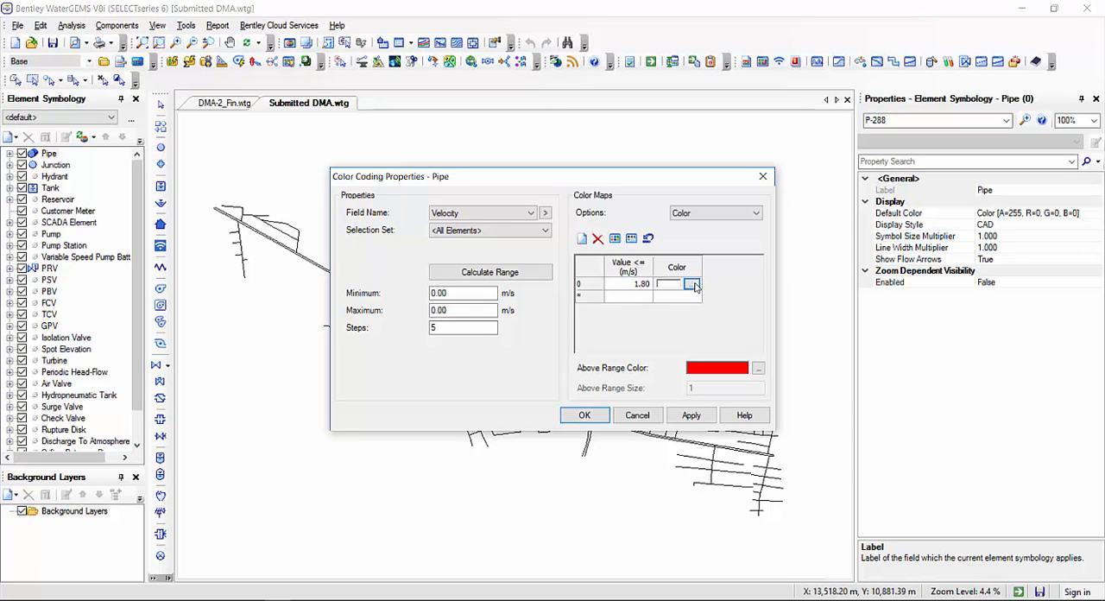
left_click(692, 284)
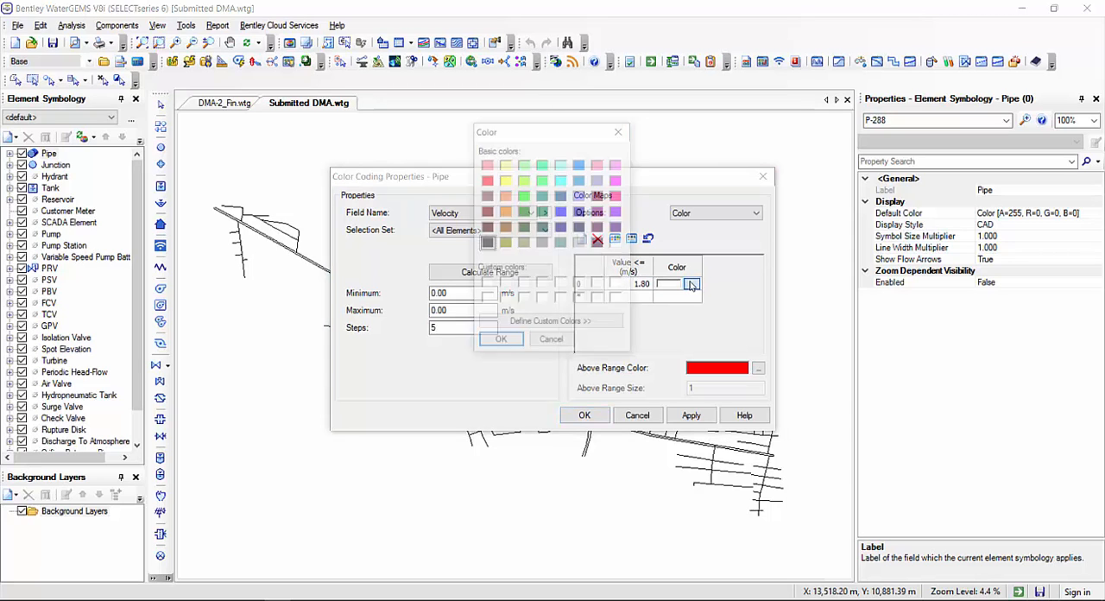
left_click(500, 343)
left_click(690, 295)
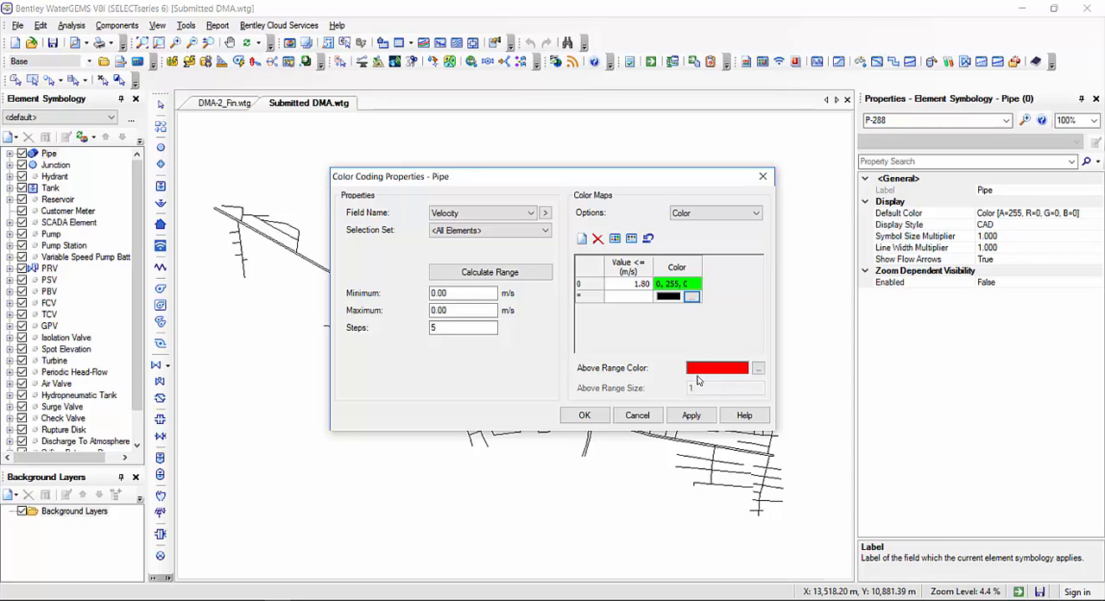
Set the color map option to Color and Size with an above range size of 3, and apply the velocity color coding
left_click(707, 212)
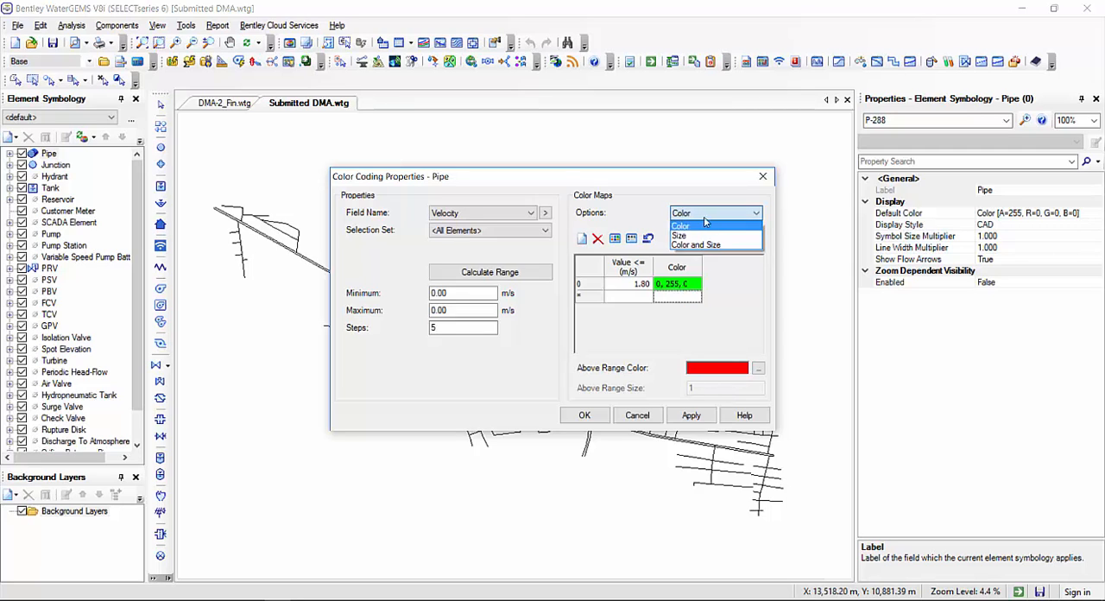
left_click(715, 246)
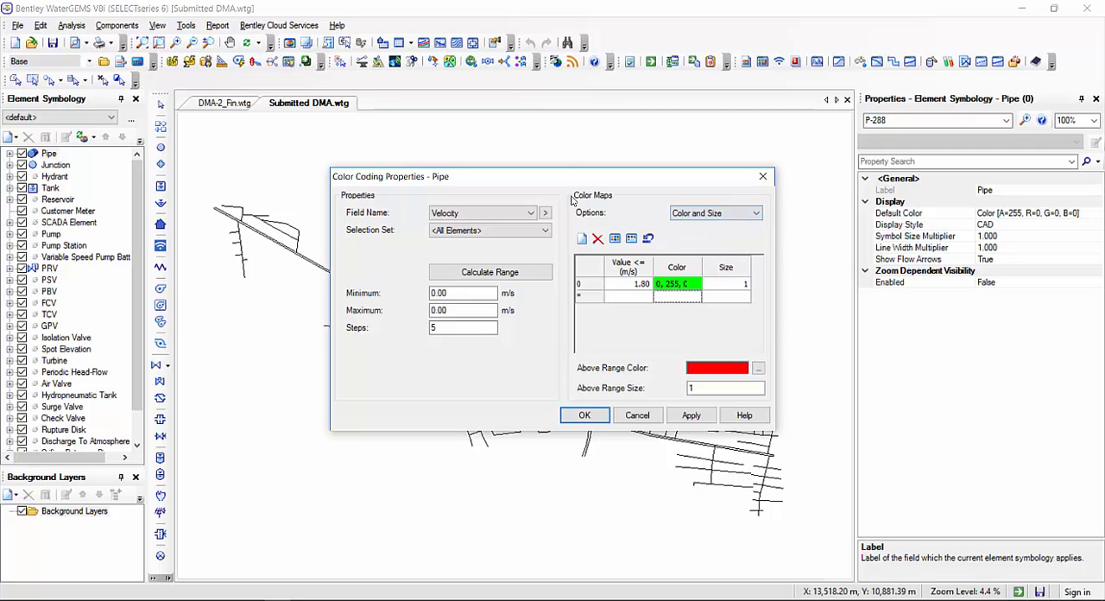
left_click(740, 285)
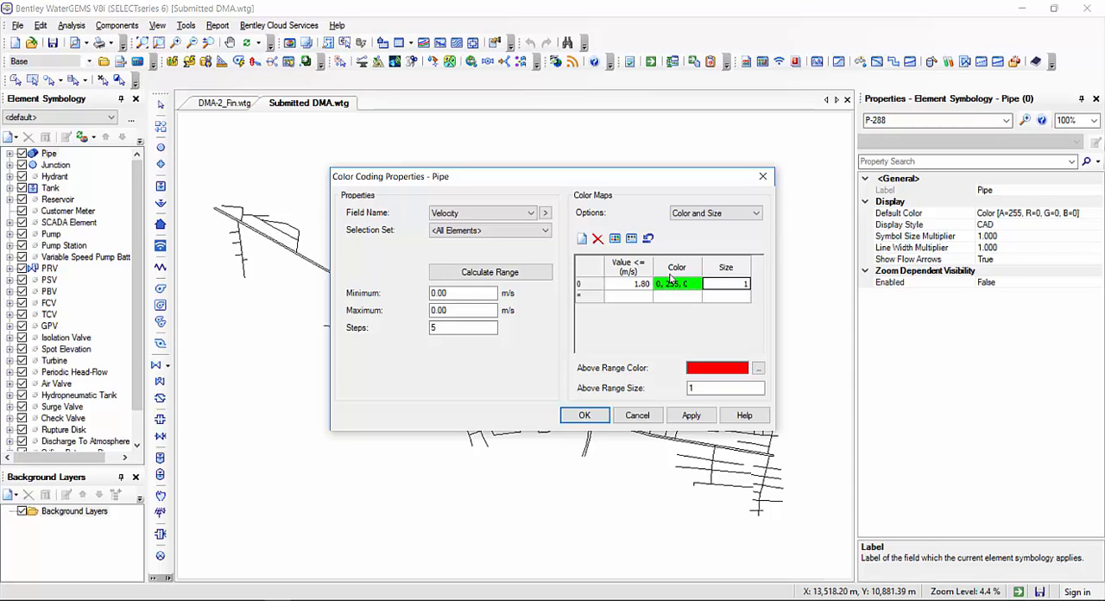
left_click(746, 287)
left_click(701, 387)
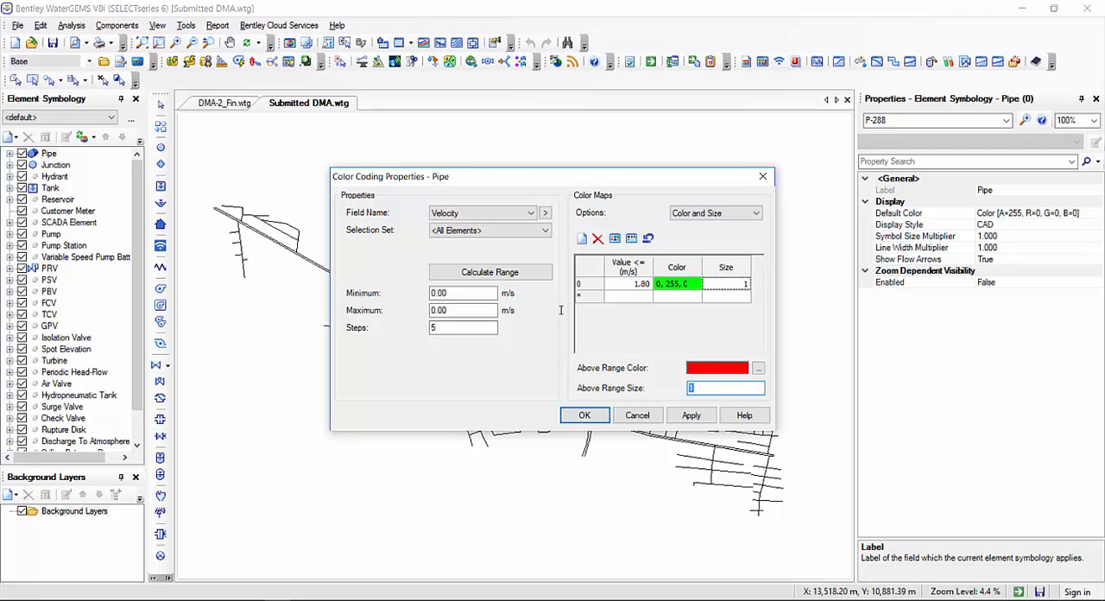
left_click(695, 416)
left_click(585, 416)
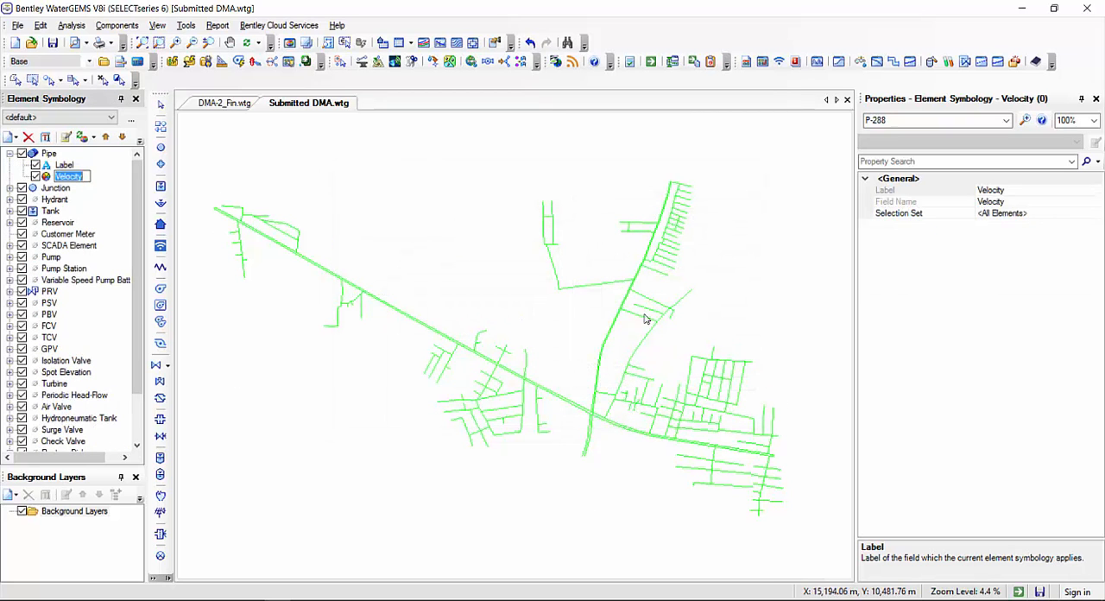
Open the Pipe FlexTable and examine the maximum and minimum in the statistics of the Velocity column
mouse_move(749, 476)
left_mouse_down()
mouse_move(698, 429)
mouse_move(752, 469)
left_mouse_up()
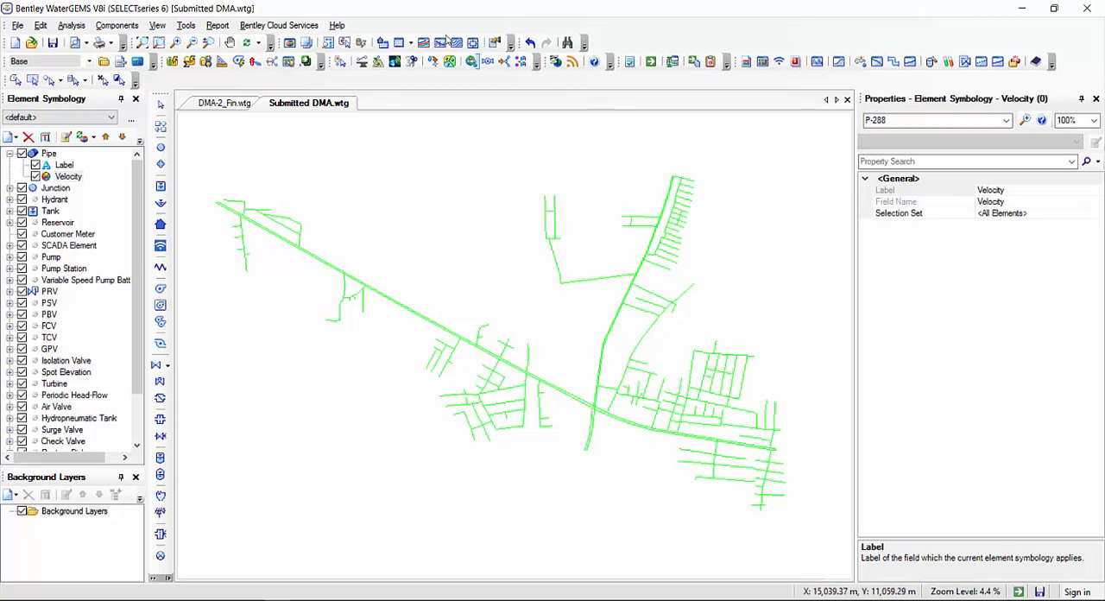
left_click(412, 44)
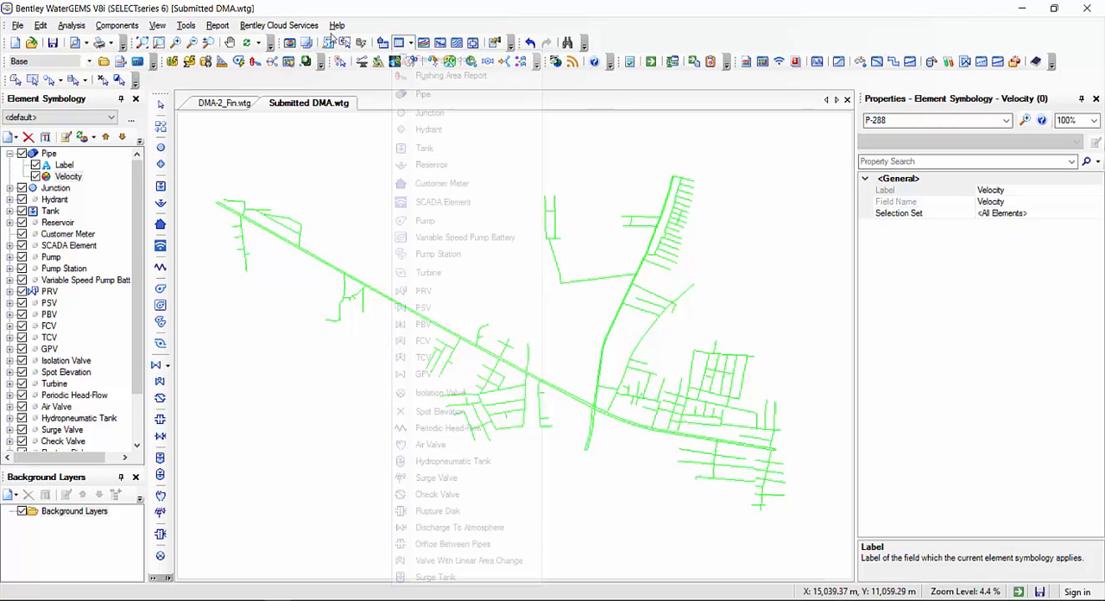
left_click(423, 94)
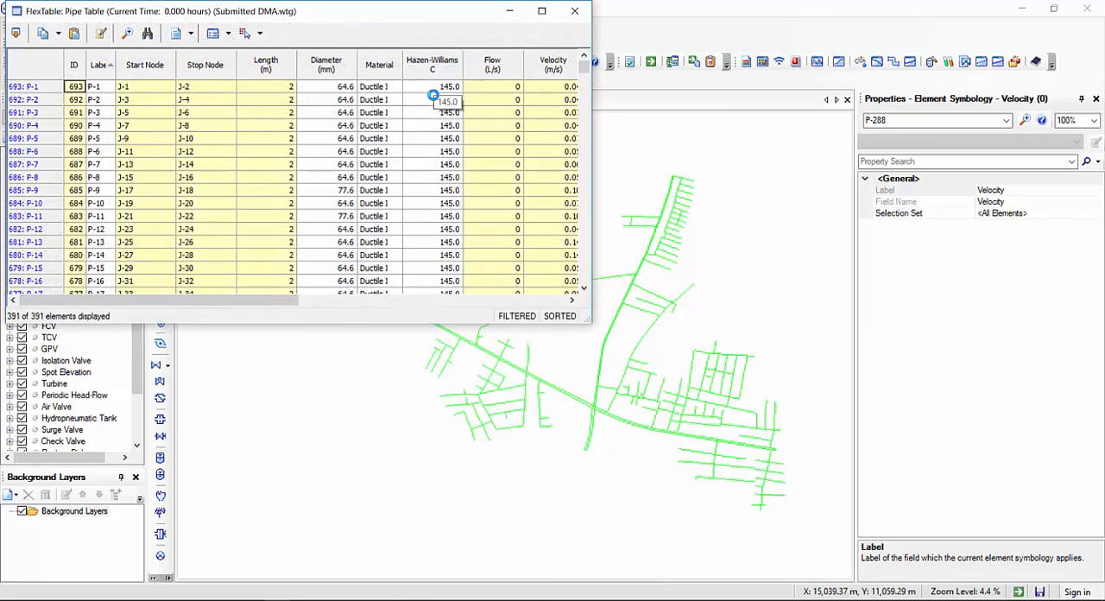
left_click(540, 10)
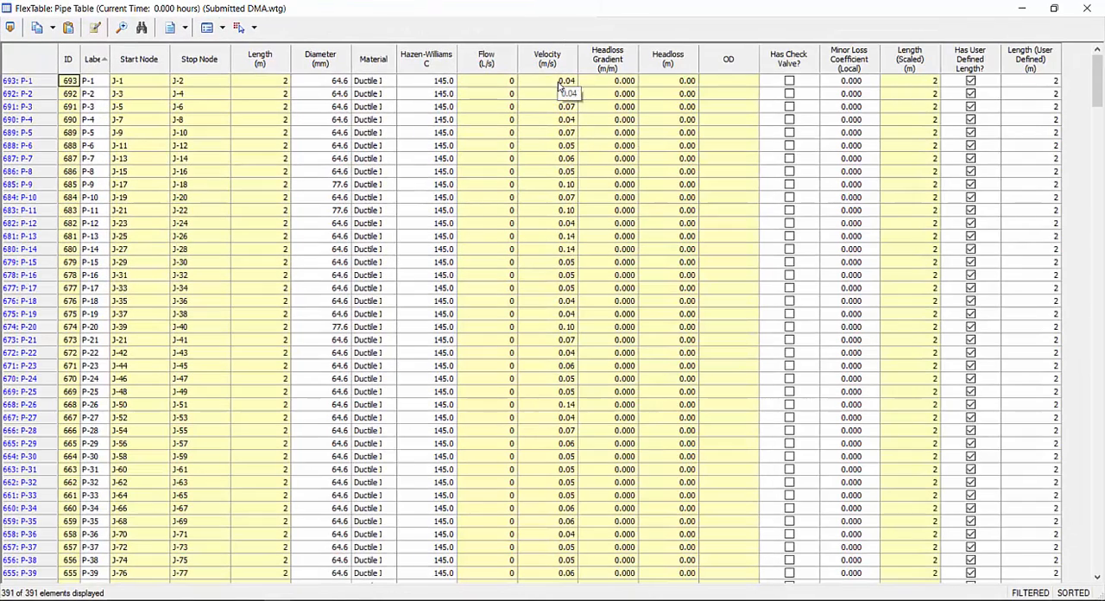
right_click(550, 55)
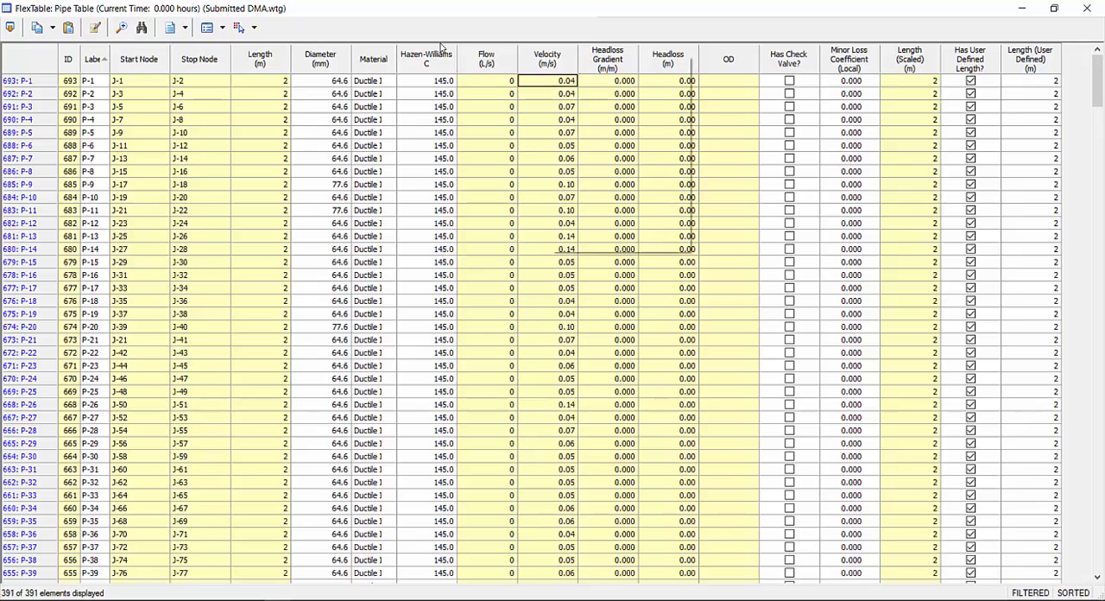
left_click(605, 80)
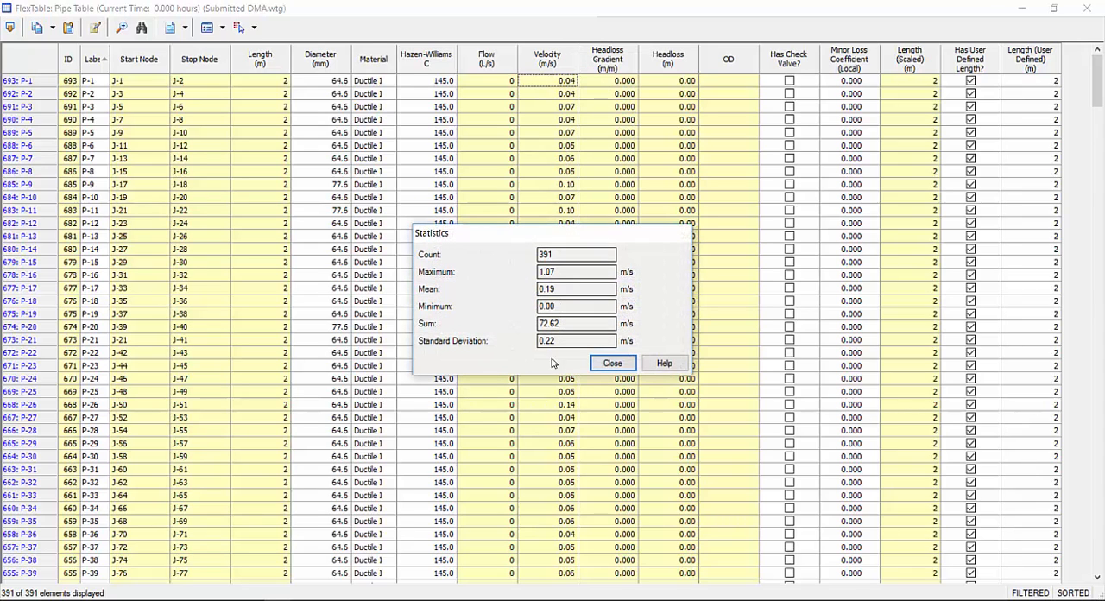
double_click(566, 305)
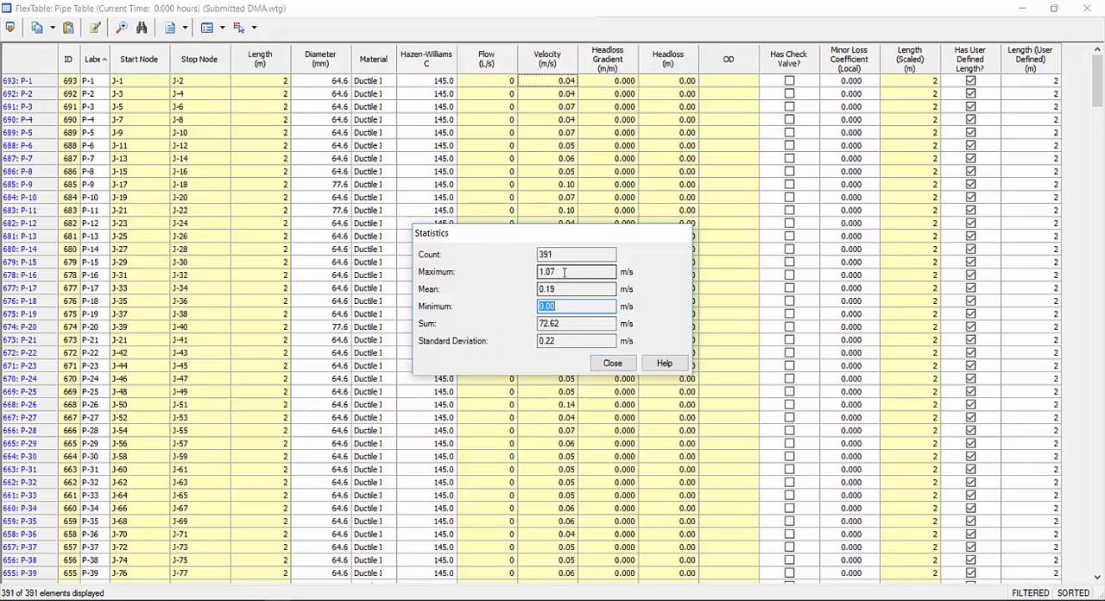
left_click_drag(565, 272, 452, 218)
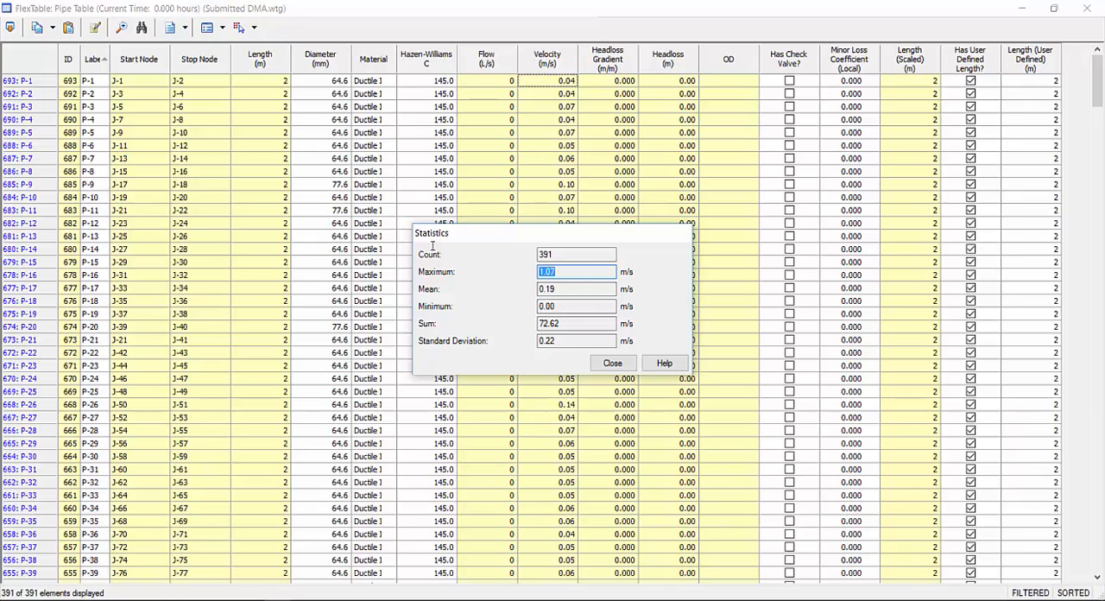
Set the velocity display precision to 5, check the velocity statistics again, and close them
double_click(587, 309)
right_click(631, 309)
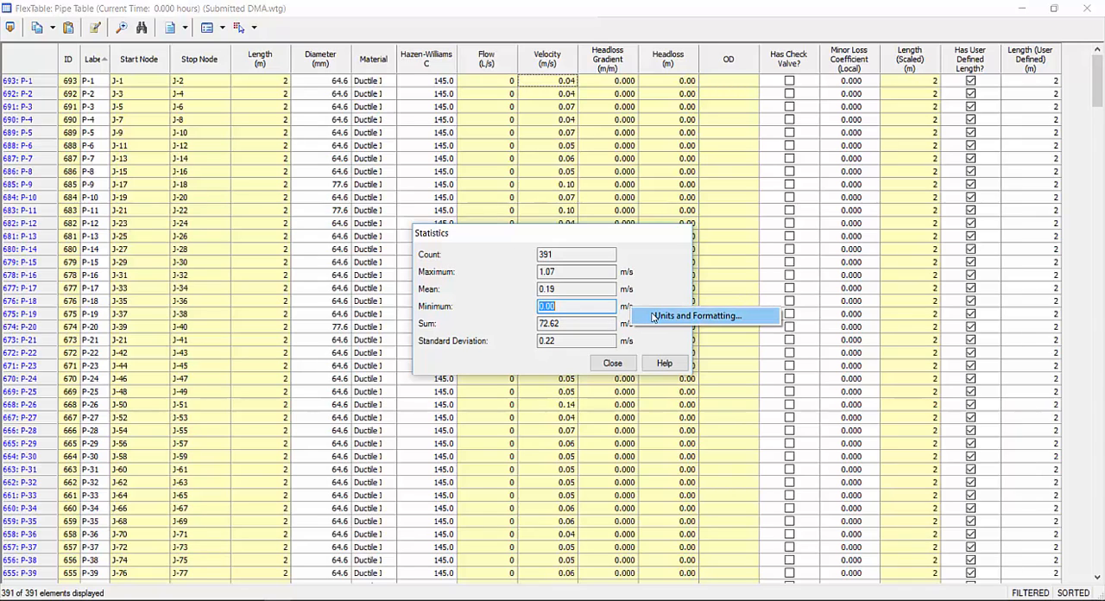
left_click(690, 316)
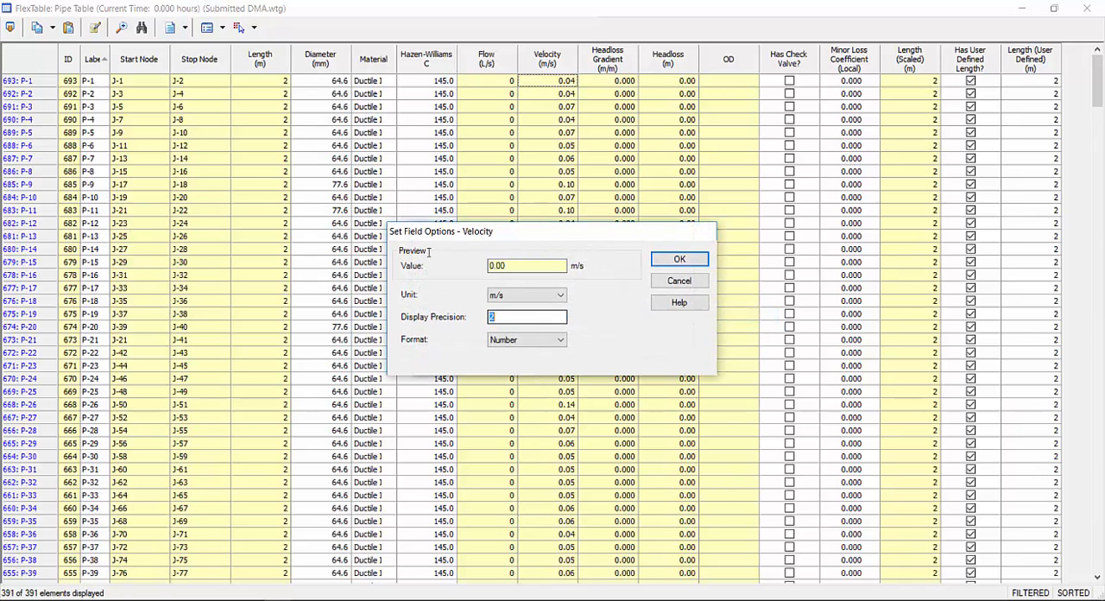
type("5")
left_click(658, 264)
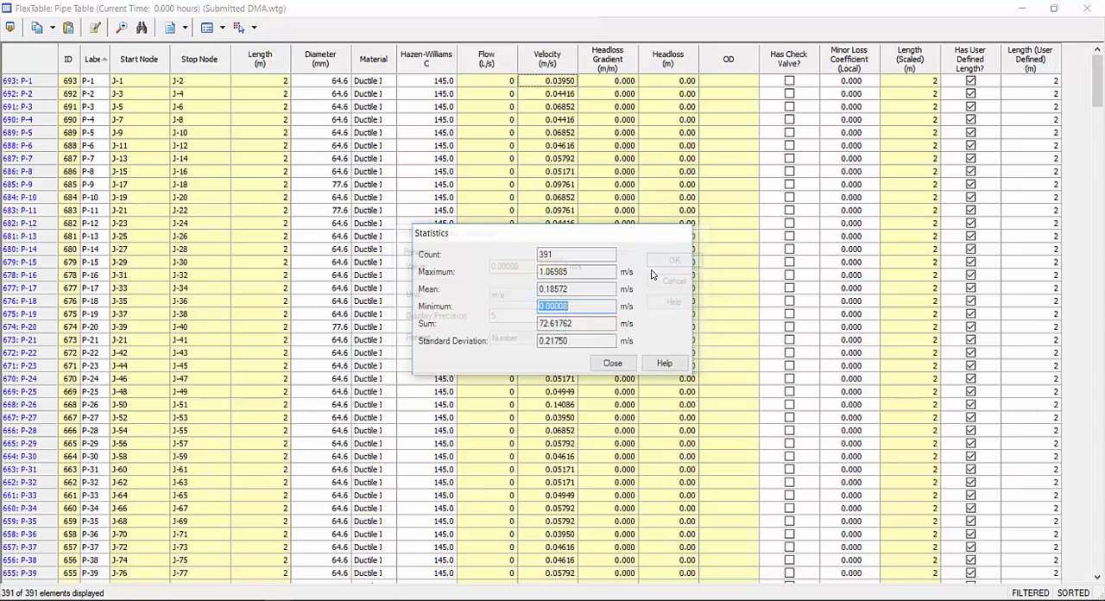
left_click(570, 306)
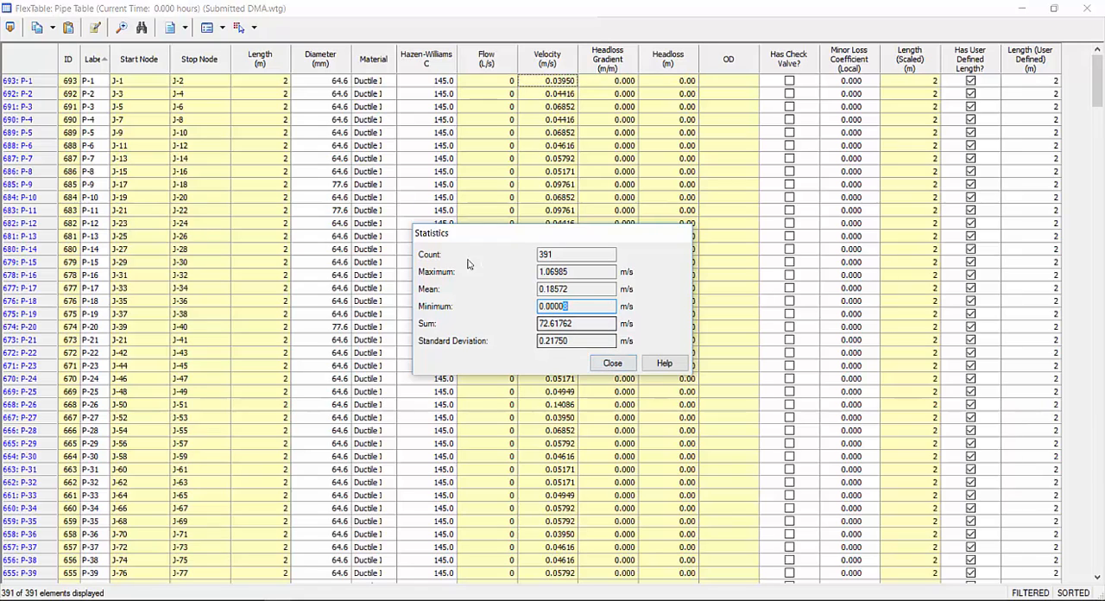
key("shift+Tab")
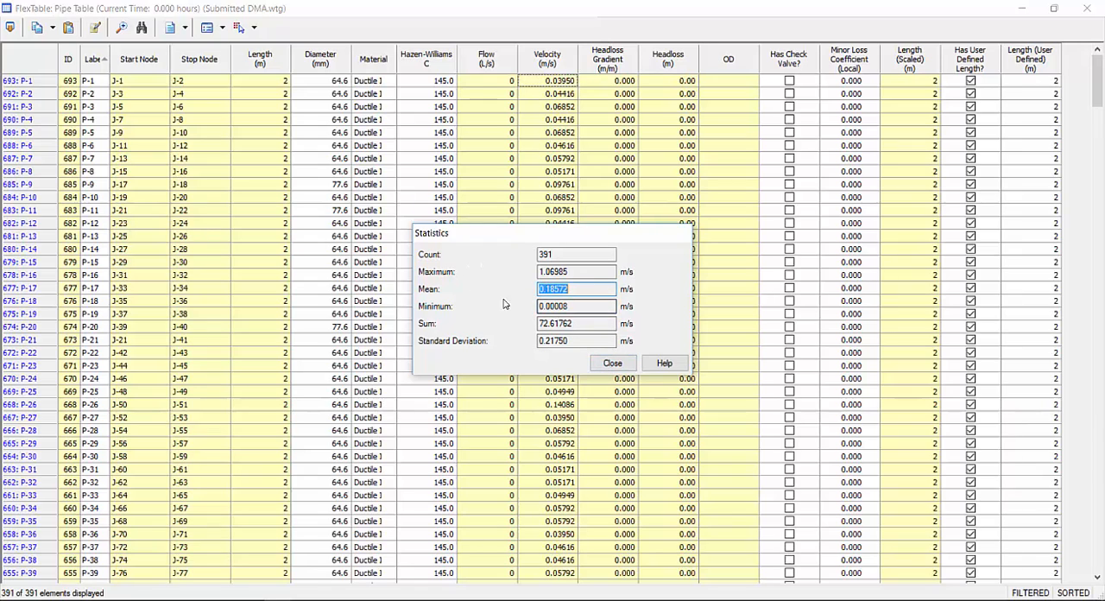
left_click(617, 365)
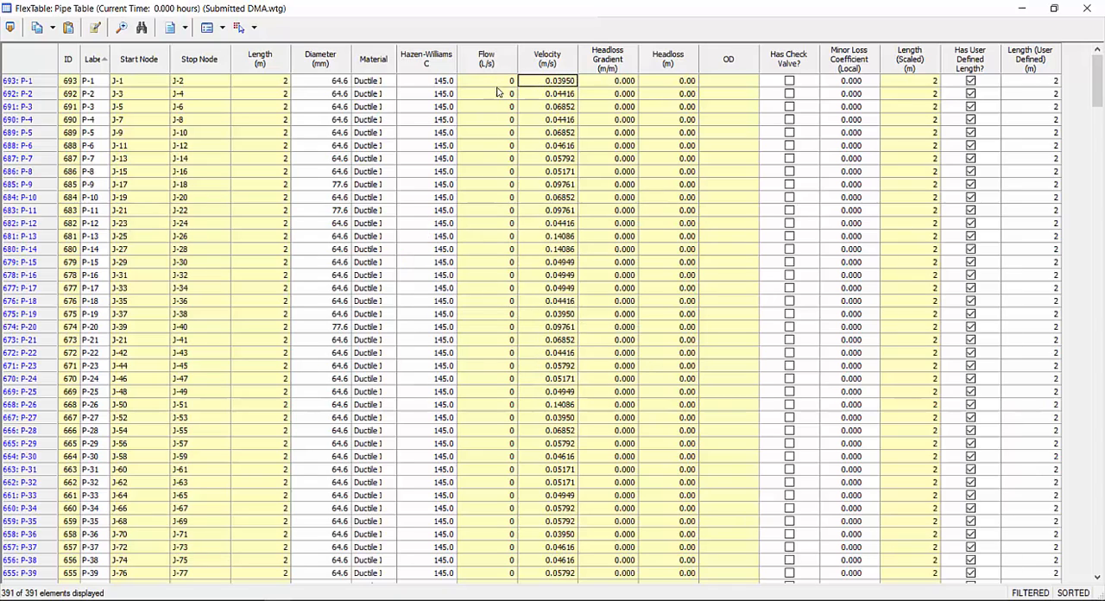
Set the Flow column's unit to L/day with a display precision of 3
left_click_drag(498, 82, 502, 495)
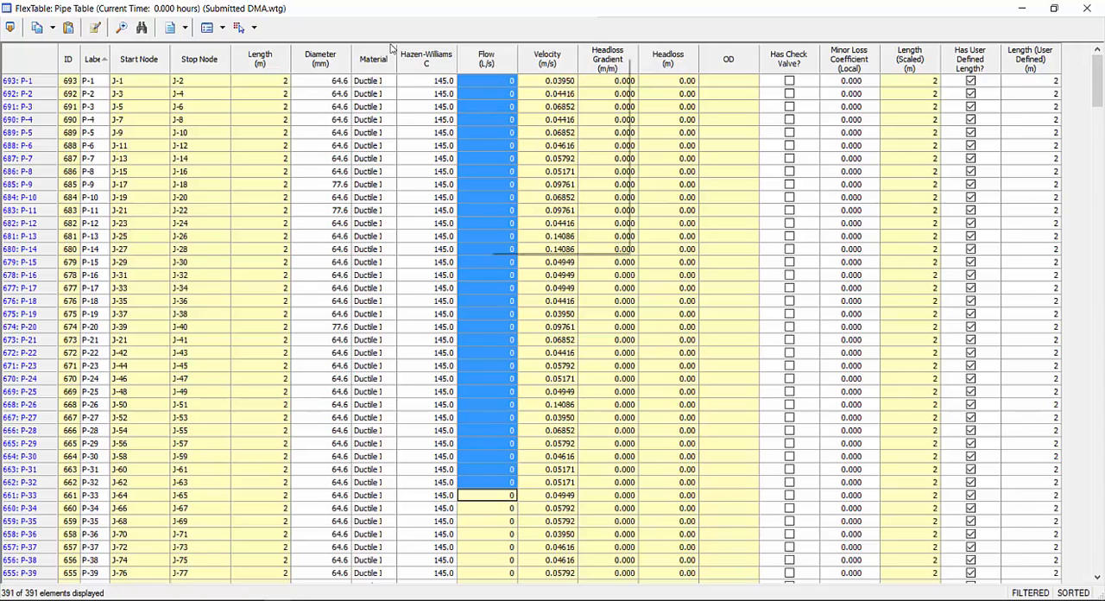
right_click(488, 55)
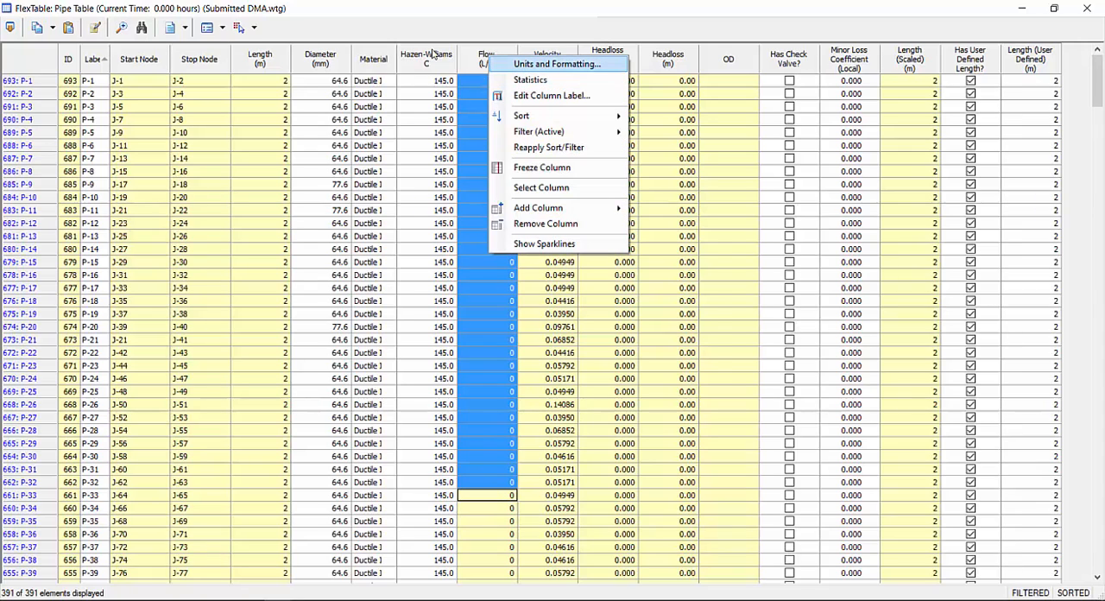
left_click(557, 64)
left_click(525, 296)
left_click(525, 298)
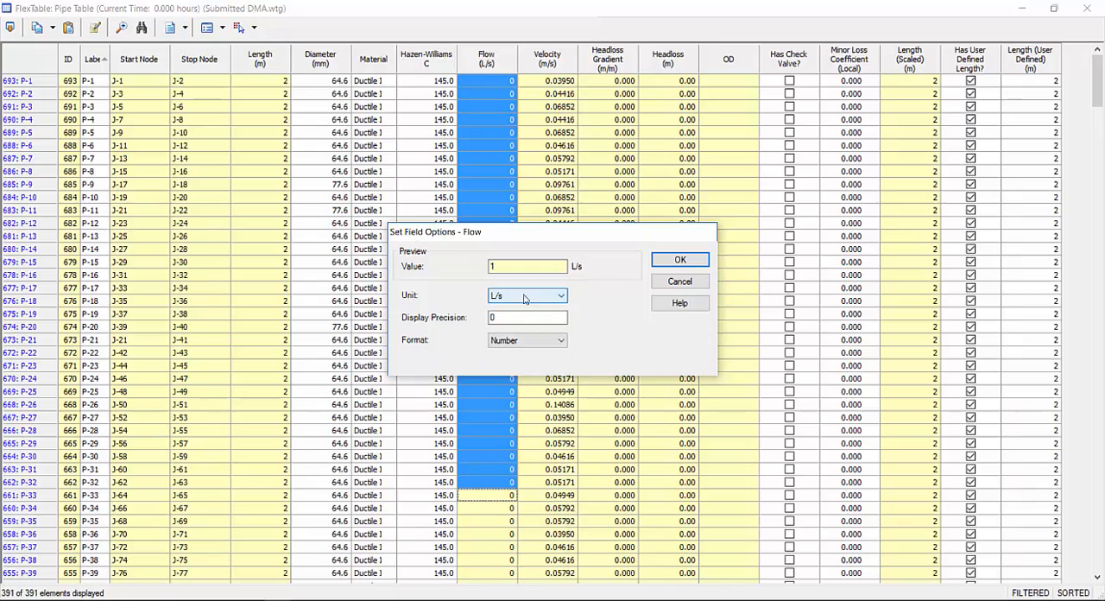
left_click(524, 296)
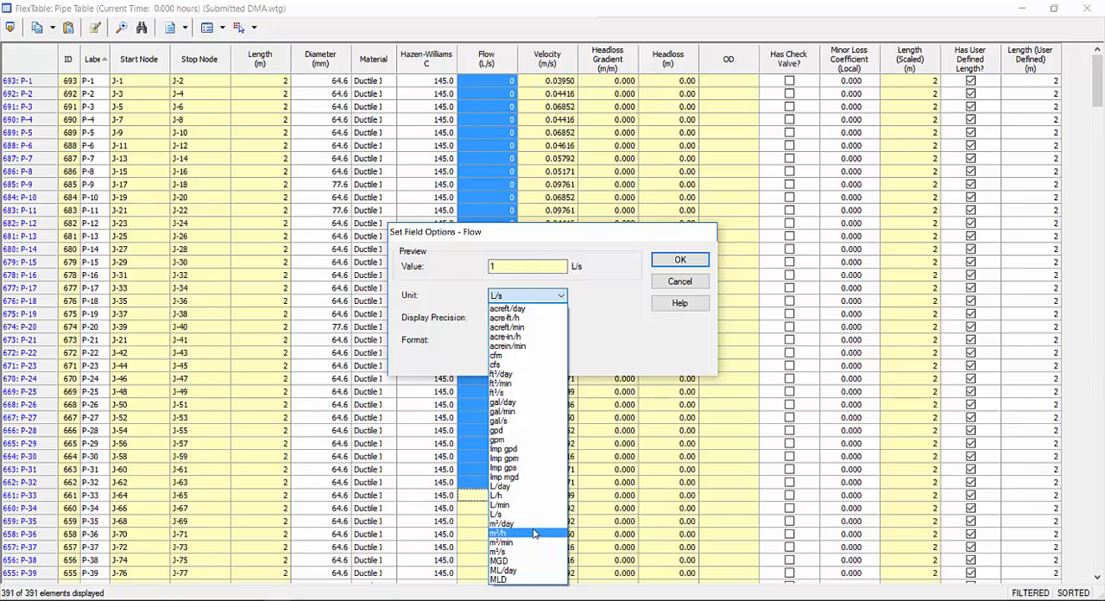
left_click(528, 486)
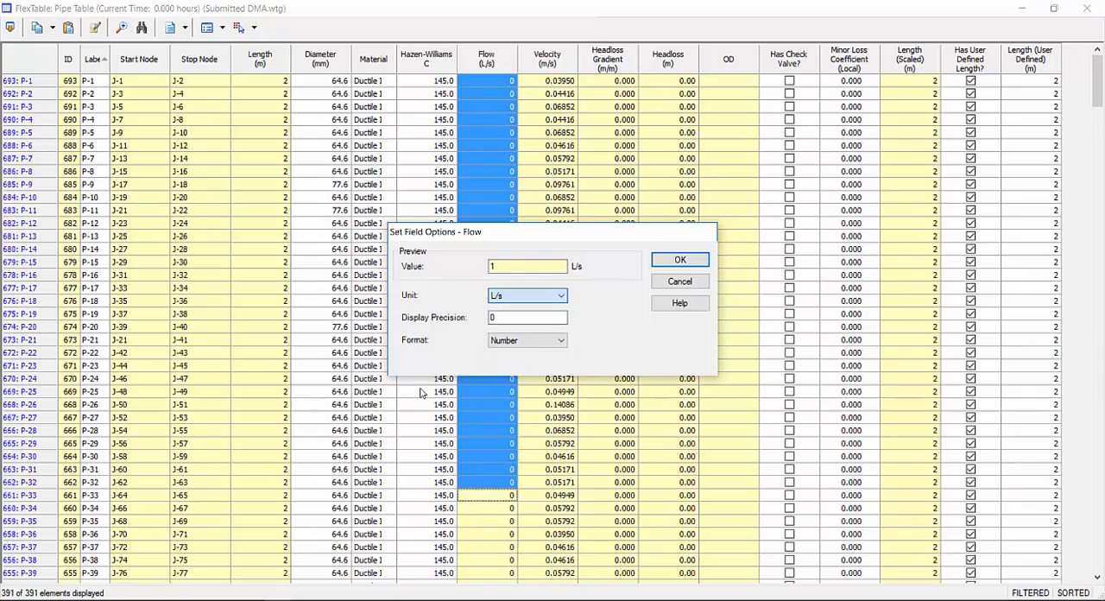
double_click(521, 316)
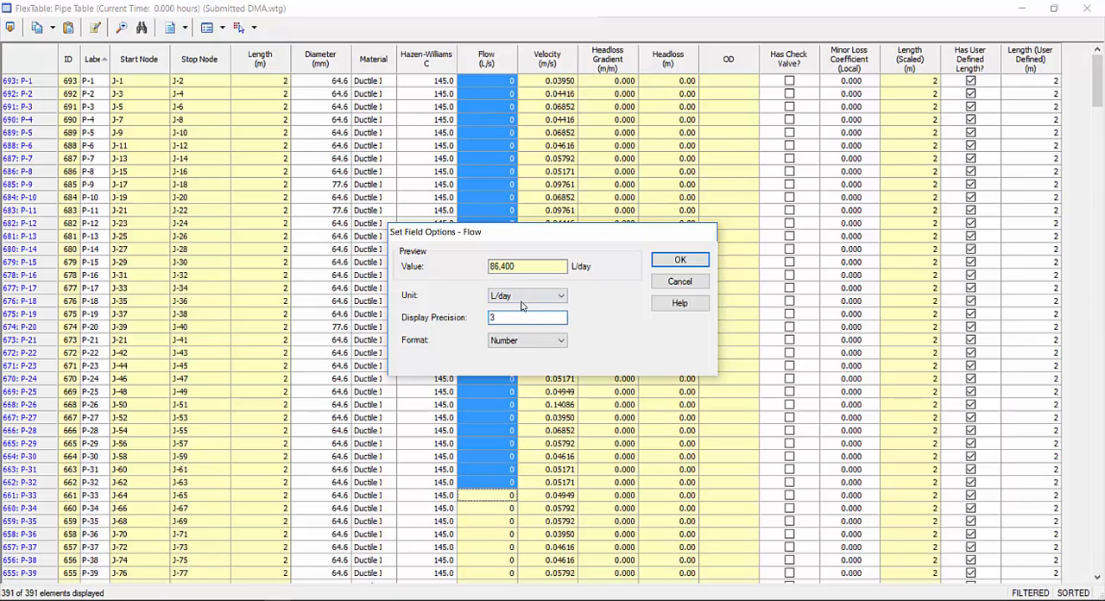
type("3")
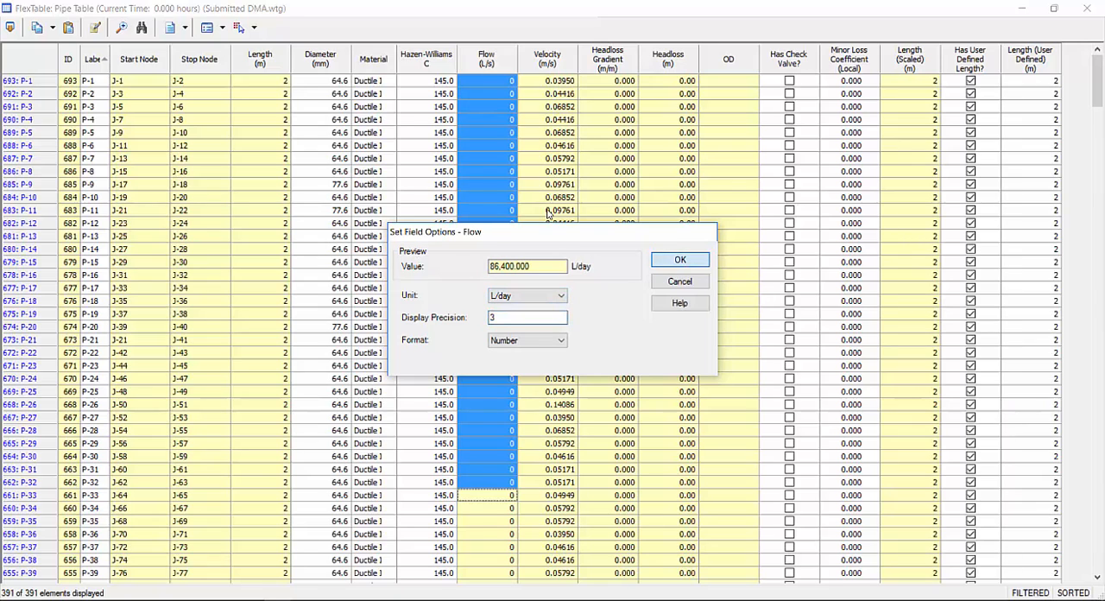
left_click(680, 261)
left_click(491, 82)
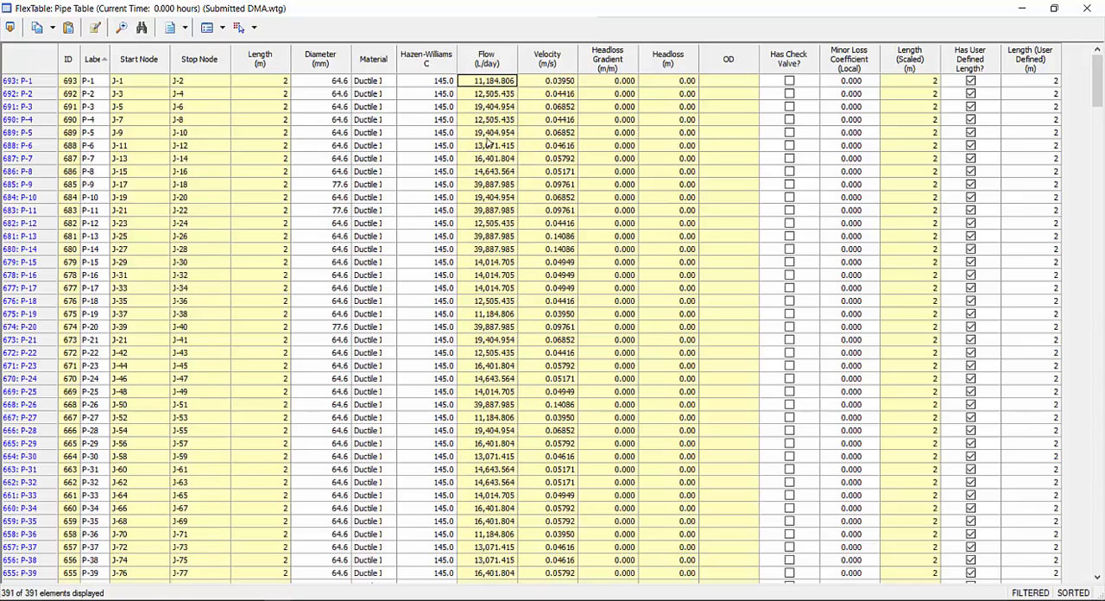
Set the Flow column's unit back to L/s and close the pipe table after checking the flows
right_click(486, 61)
left_click(518, 72)
left_click(522, 298)
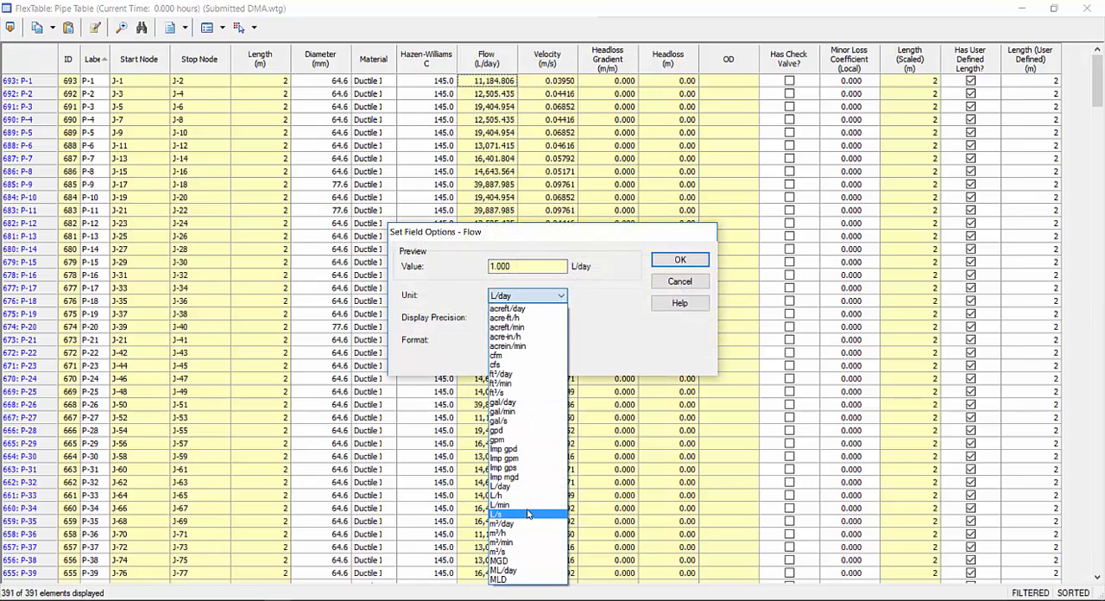
left_click(536, 295)
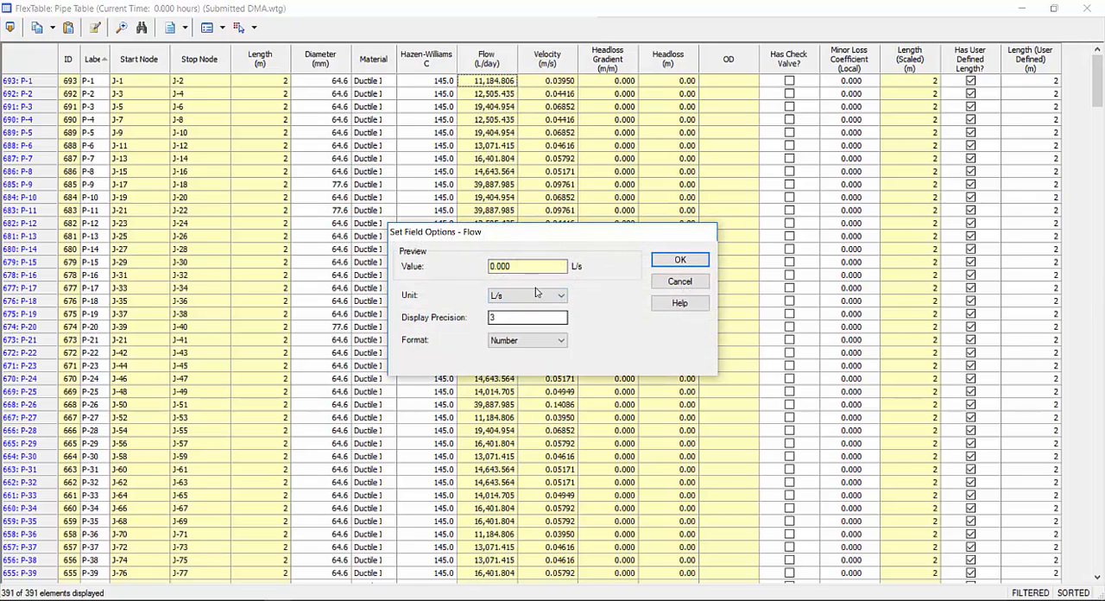
left_click(670, 259)
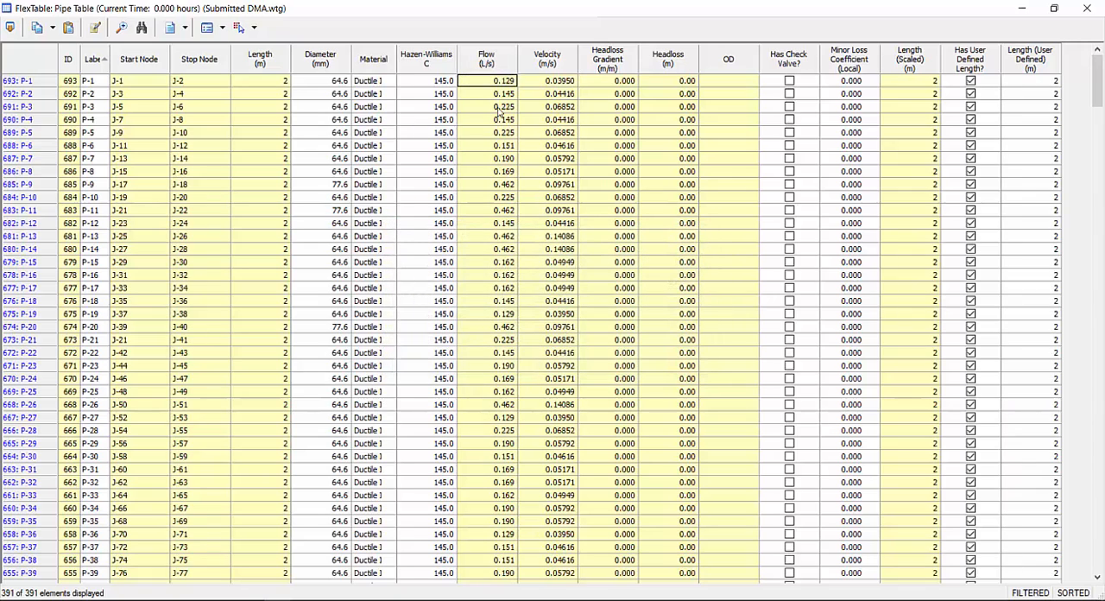
left_click_drag(486, 94, 504, 404)
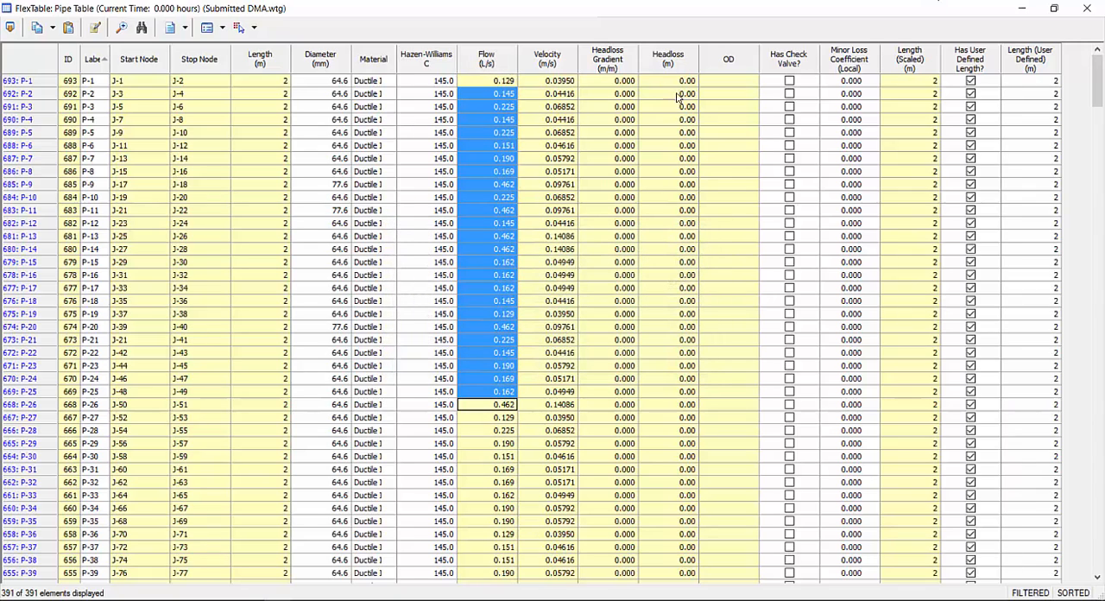
left_click(1087, 8)
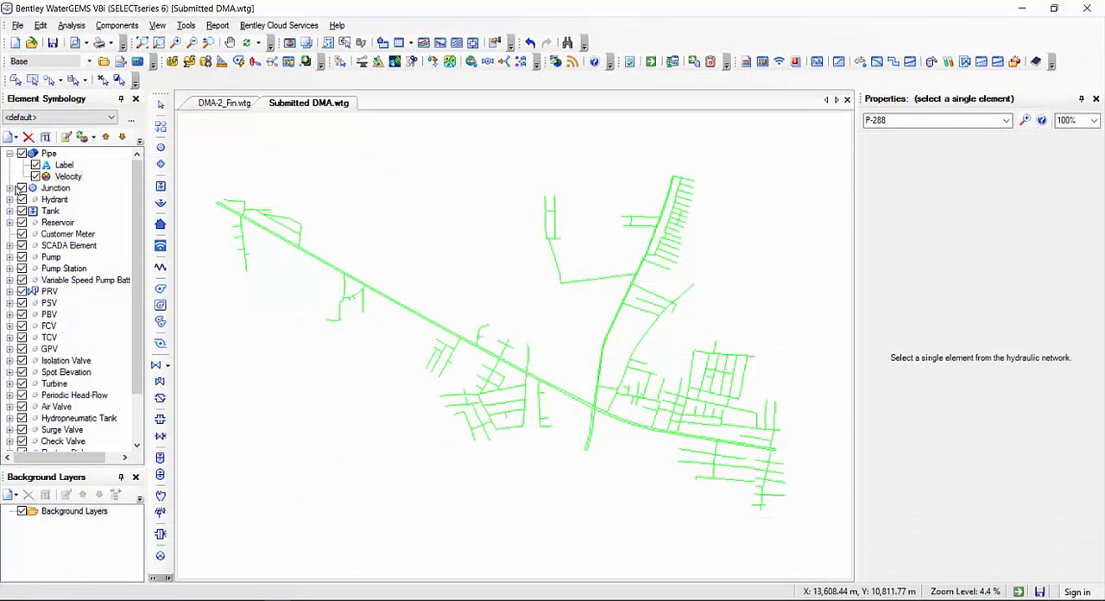
Turn off the pipe velocity color coding and start a new pipe color coding based on the Headloss Gradient field
left_click(61, 176)
right_click(48, 153)
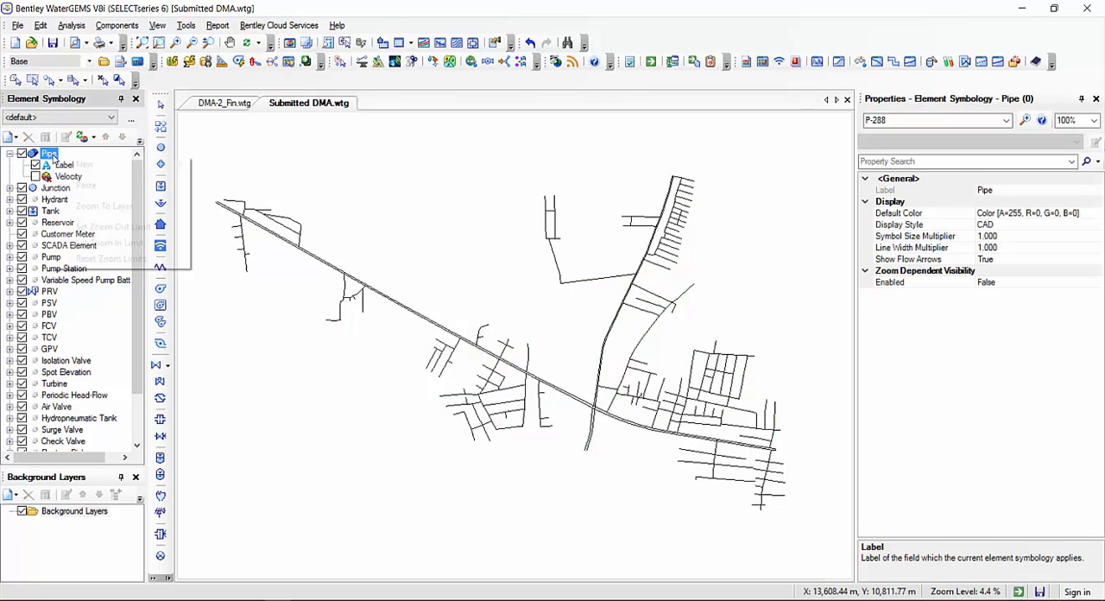
mouse_move(88, 166)
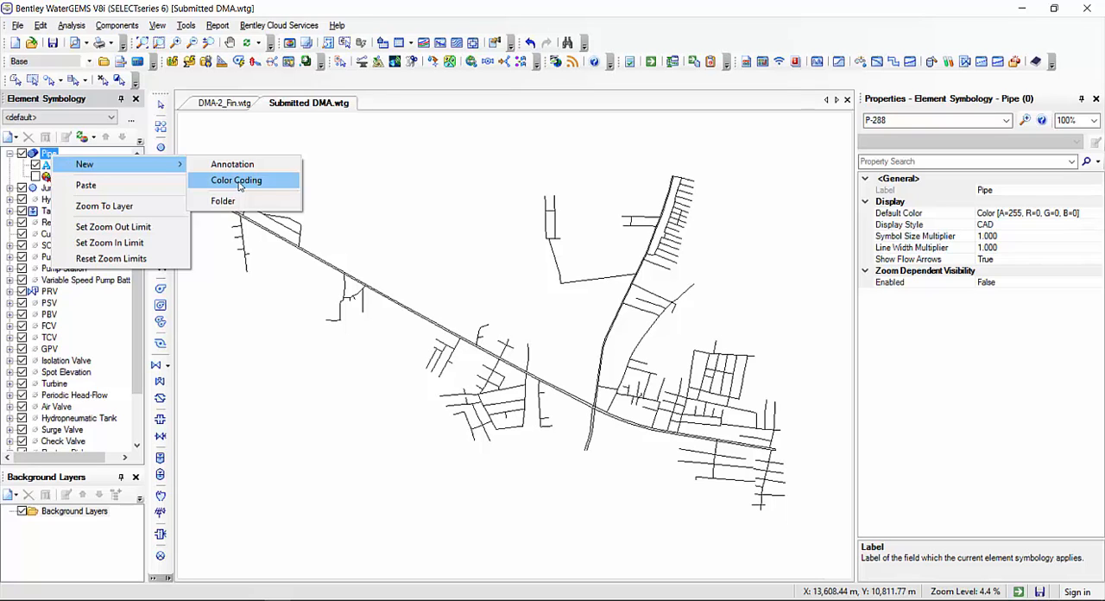
left_click(236, 180)
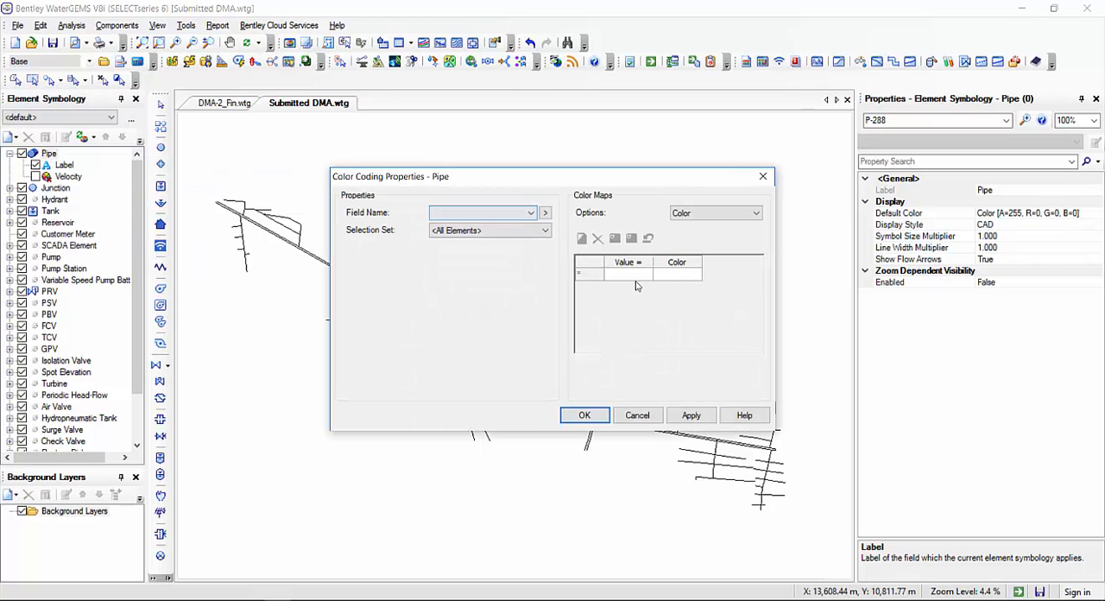
left_click(462, 217)
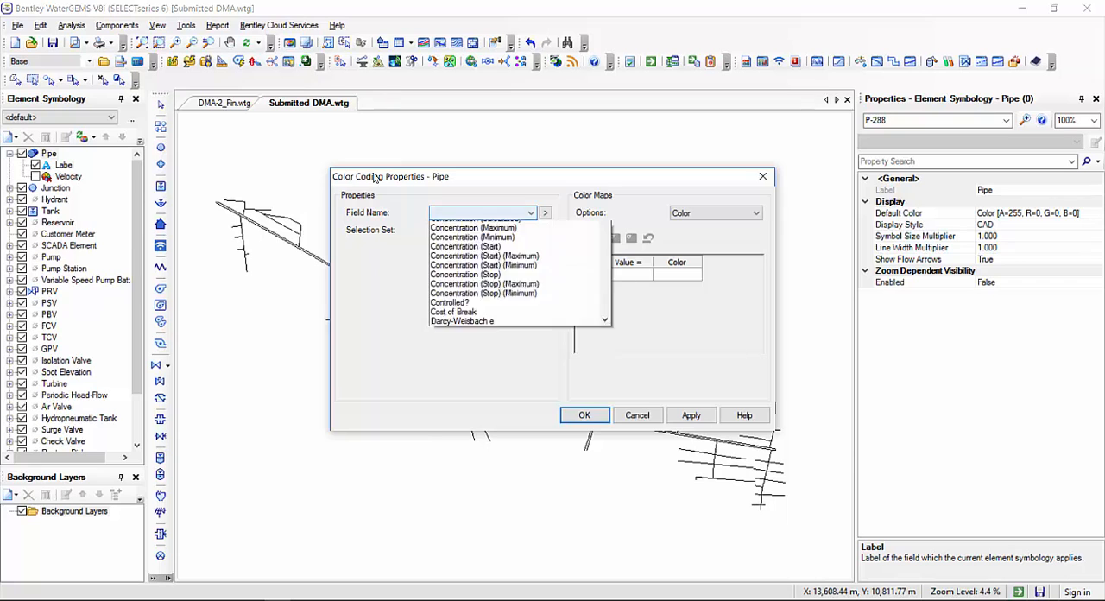
scroll(463, 426, "down", 5)
scroll(464, 427, "down", 3)
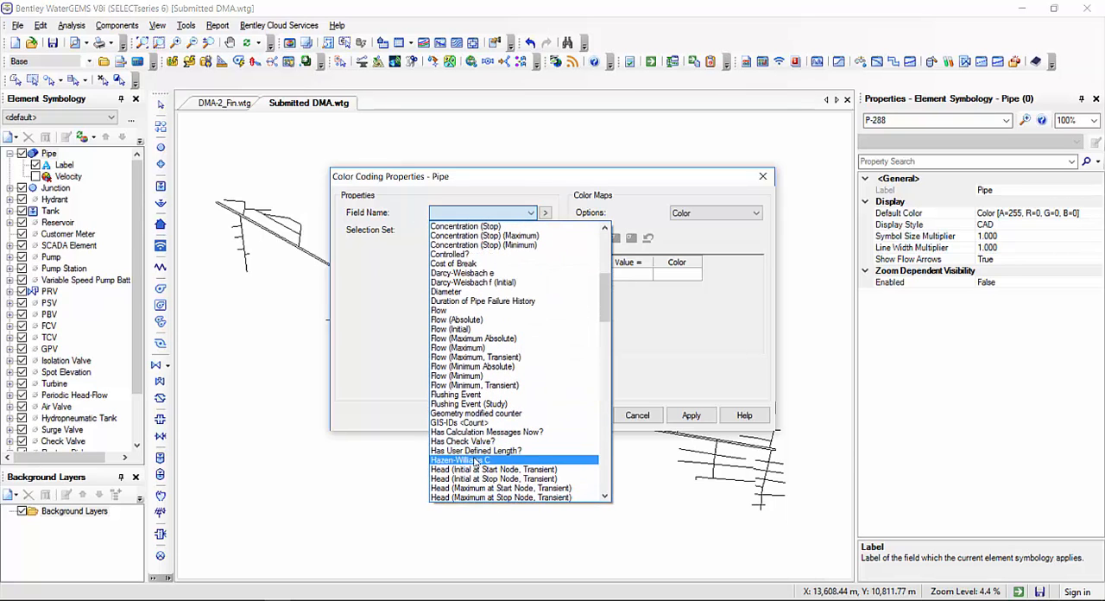
scroll(475, 479, "down", 2)
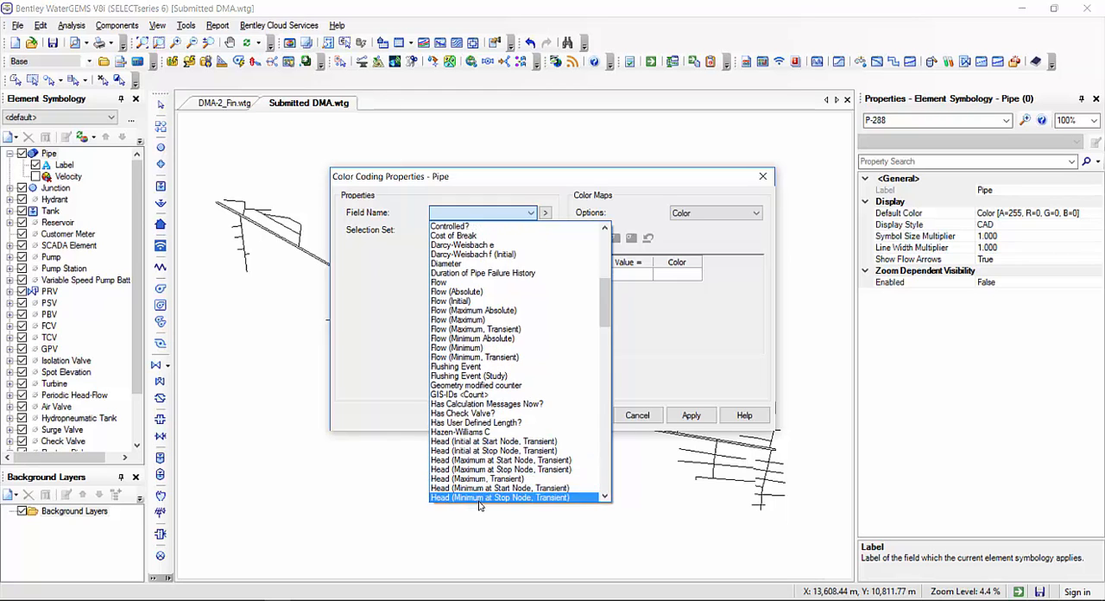
scroll(480, 496, "down", 2)
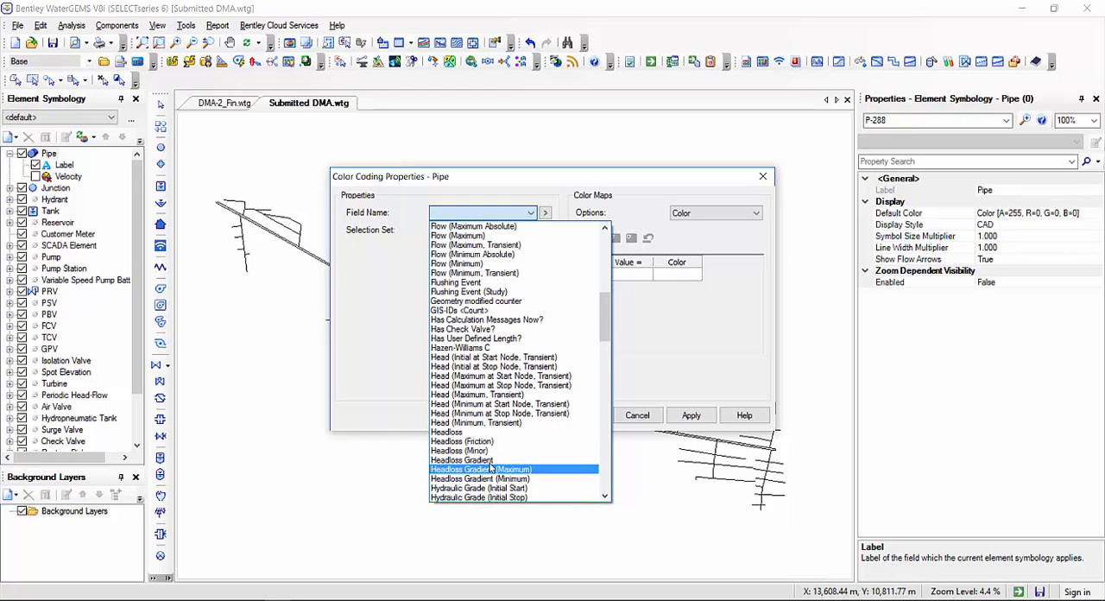
left_click(484, 471)
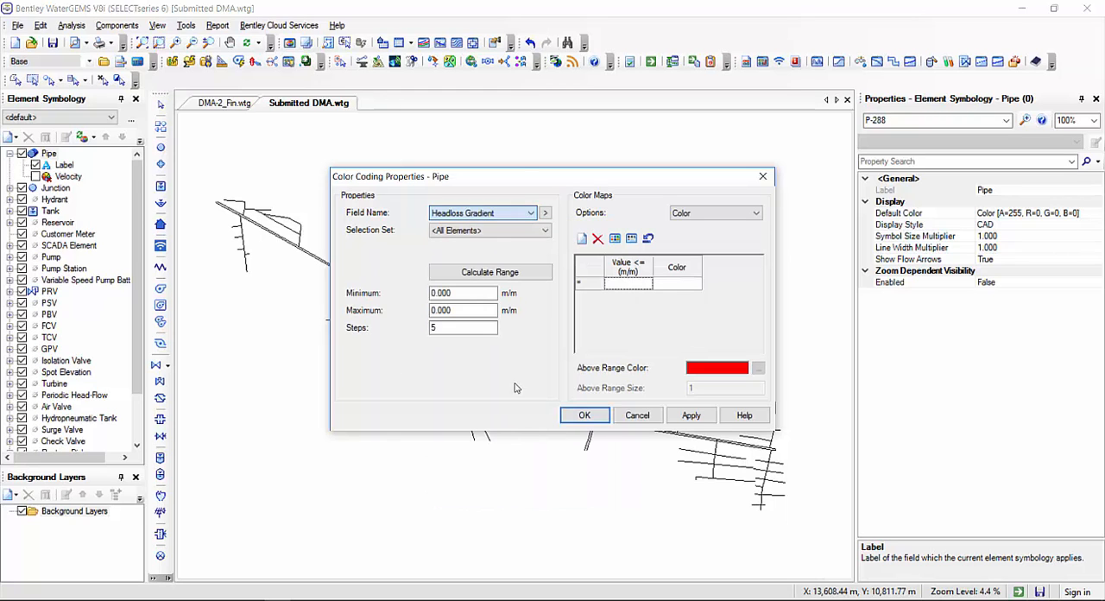
Set the headloss gradient unit of the pipe color map to m/km
right_click(631, 276)
left_click(663, 282)
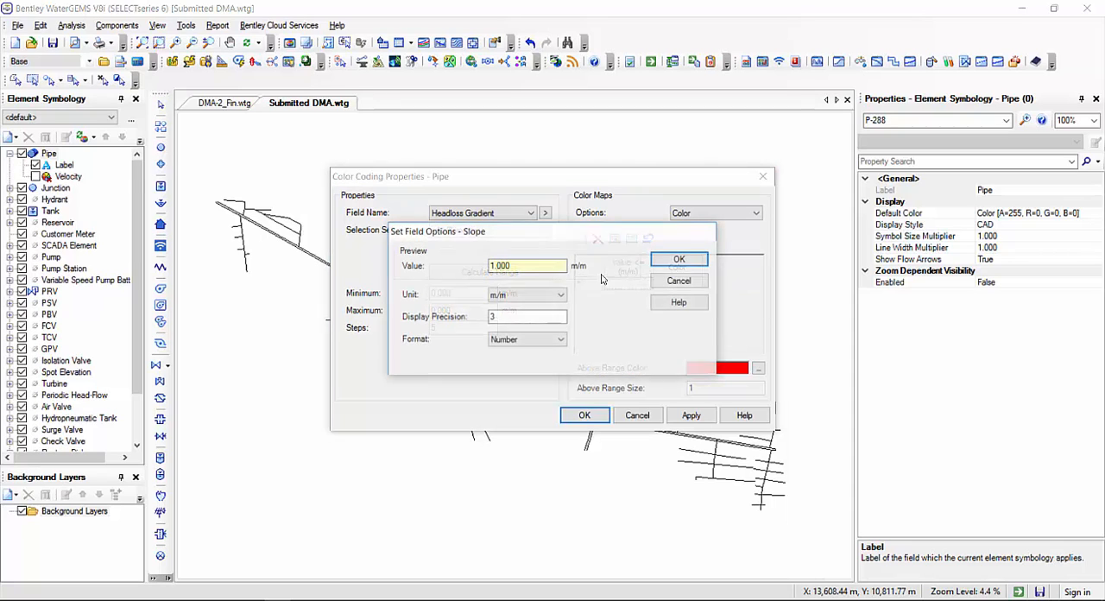
left_click(499, 295)
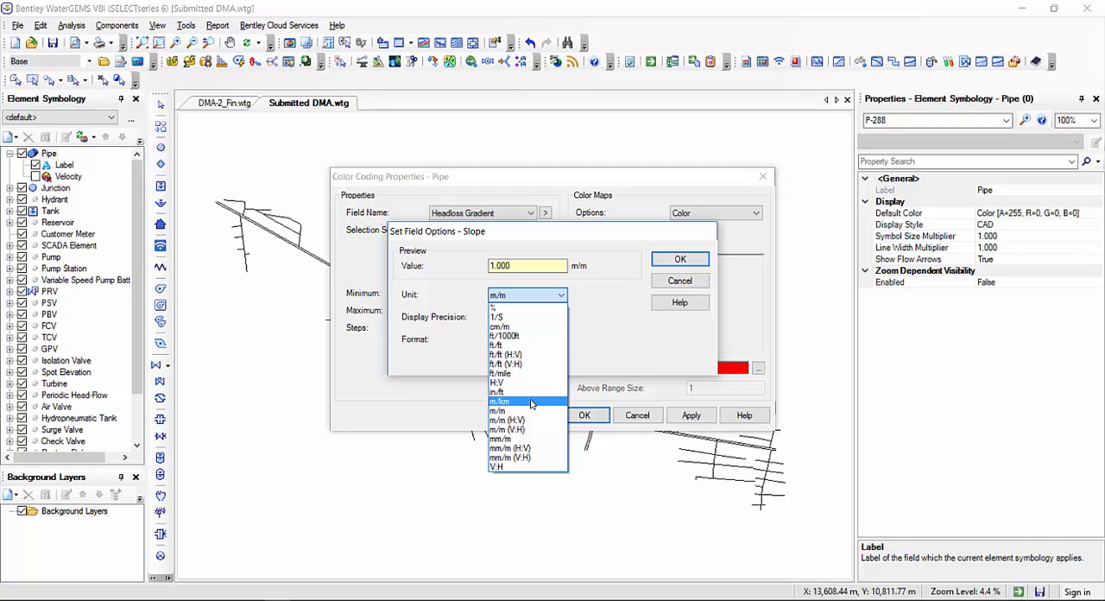
left_click(505, 403)
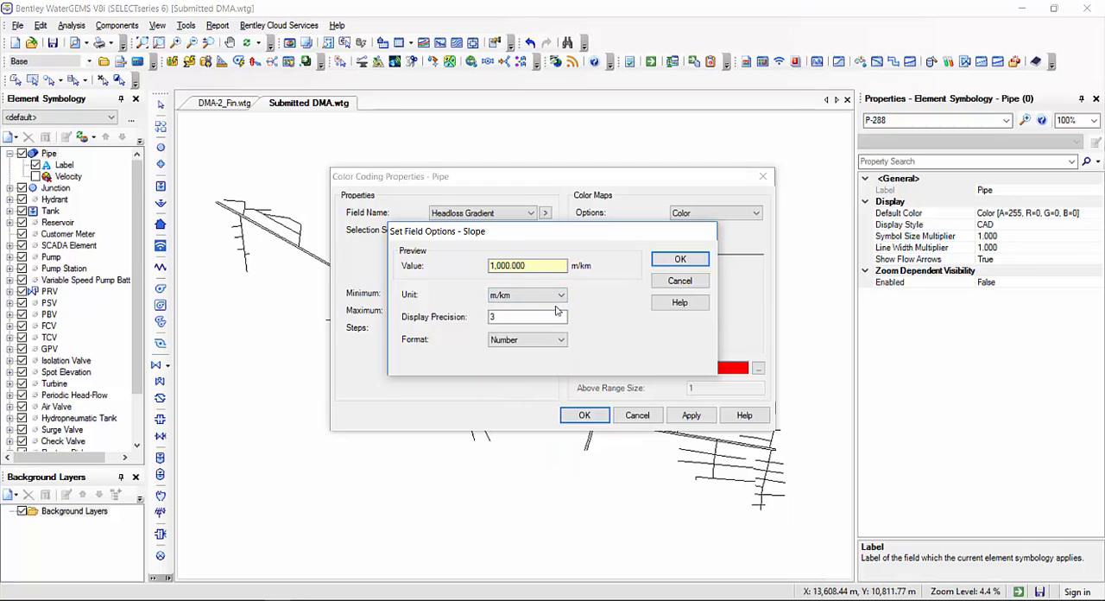
key("Return")
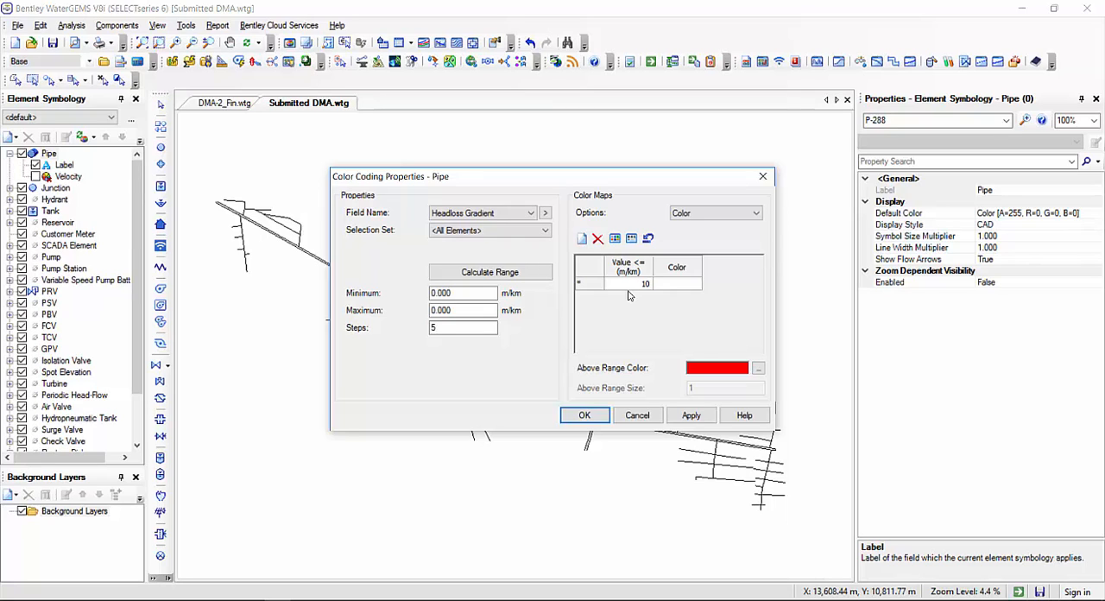
Give headloss gradients up to 10 m/km a green color in the pipe color map
left_click(678, 285)
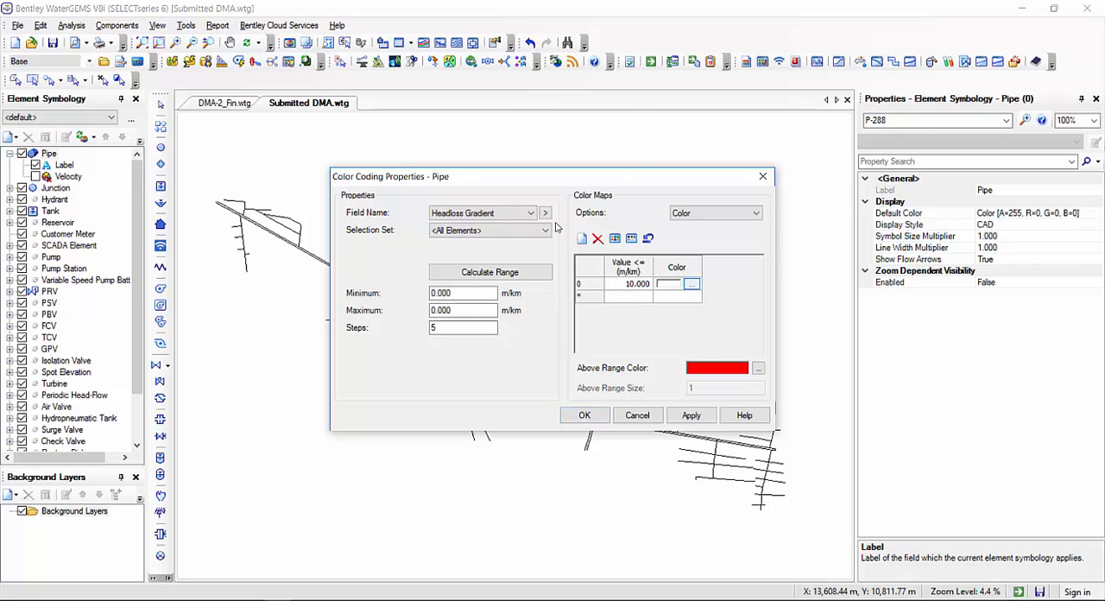
left_click(691, 285)
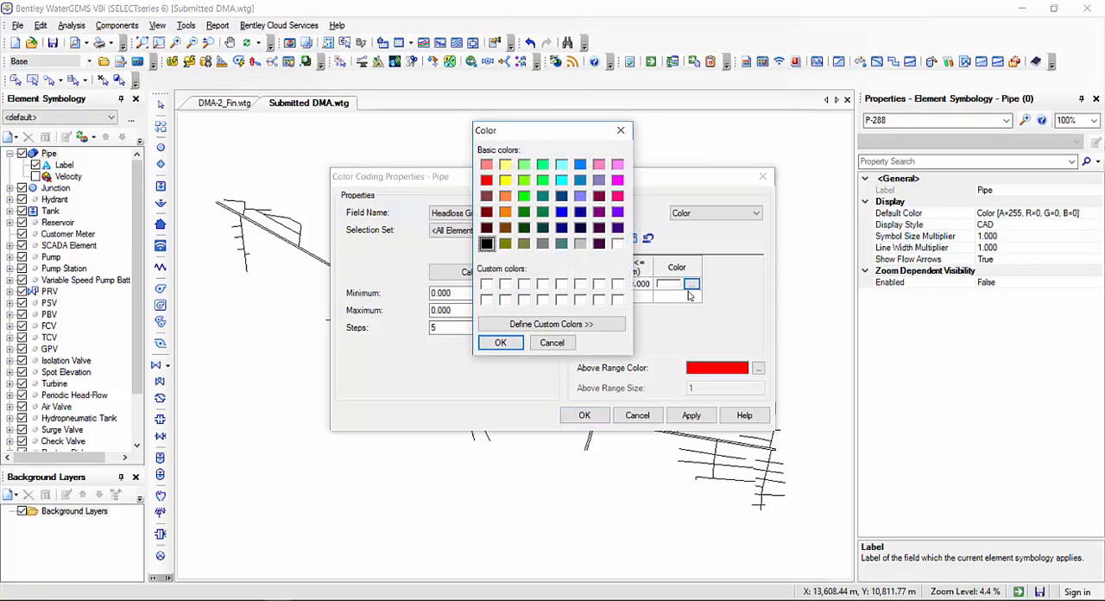
left_click(502, 343)
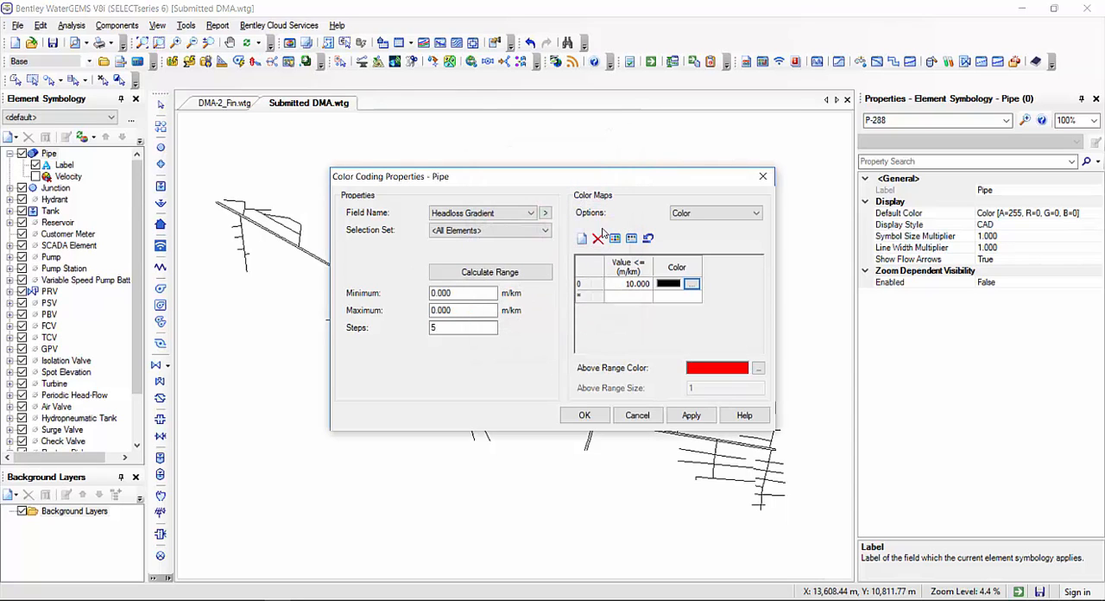
left_click(627, 299)
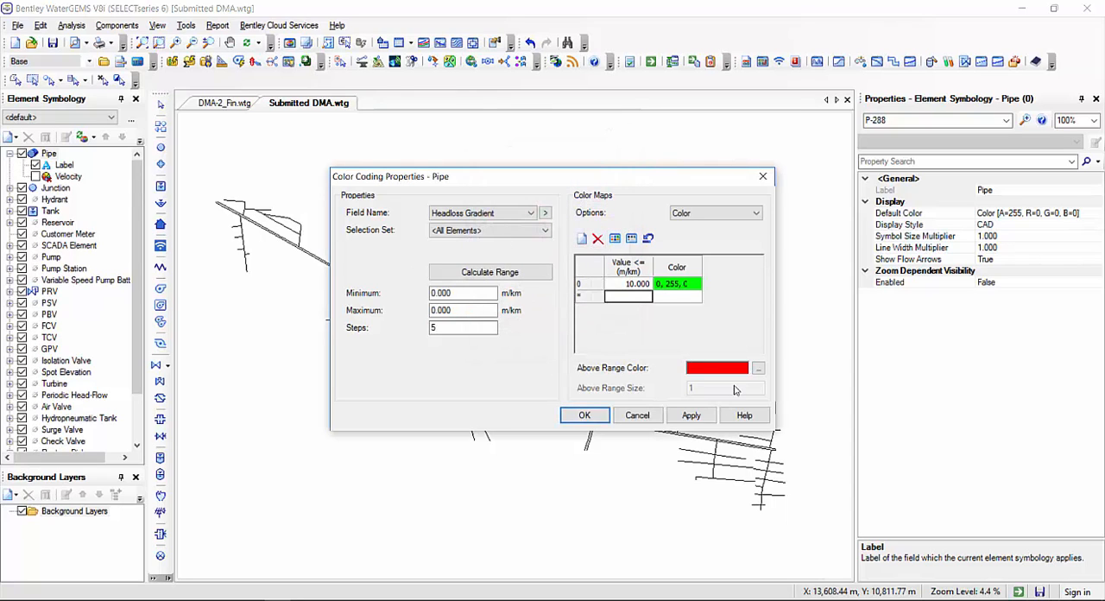
Switch the headloss gradient color map to Color and Size and apply the pipe color coding
left_click(731, 218)
left_click(730, 241)
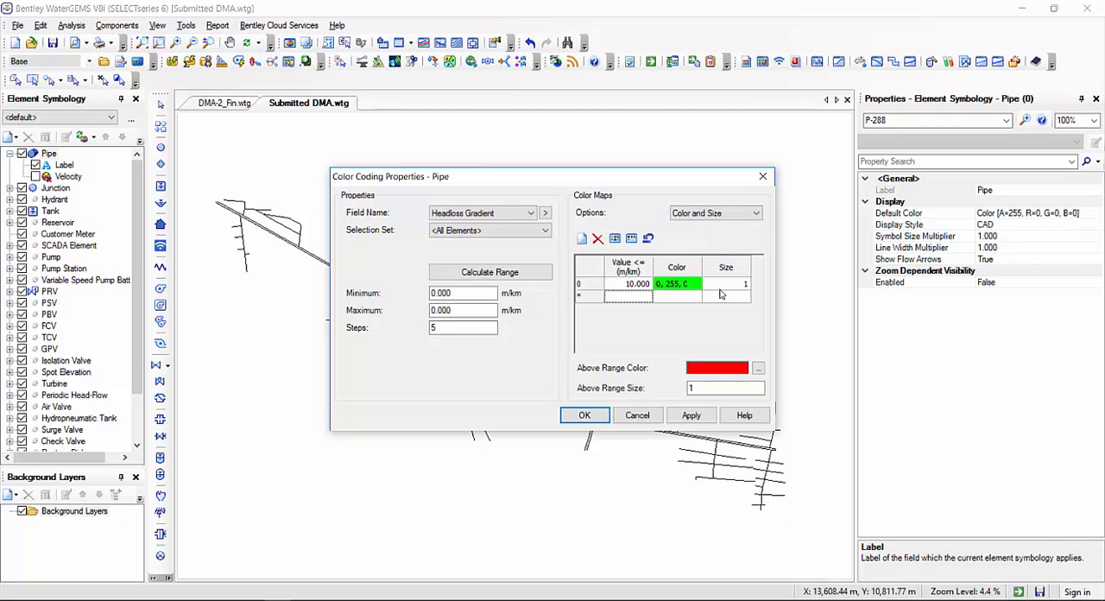
left_click(727, 286)
left_click(713, 387)
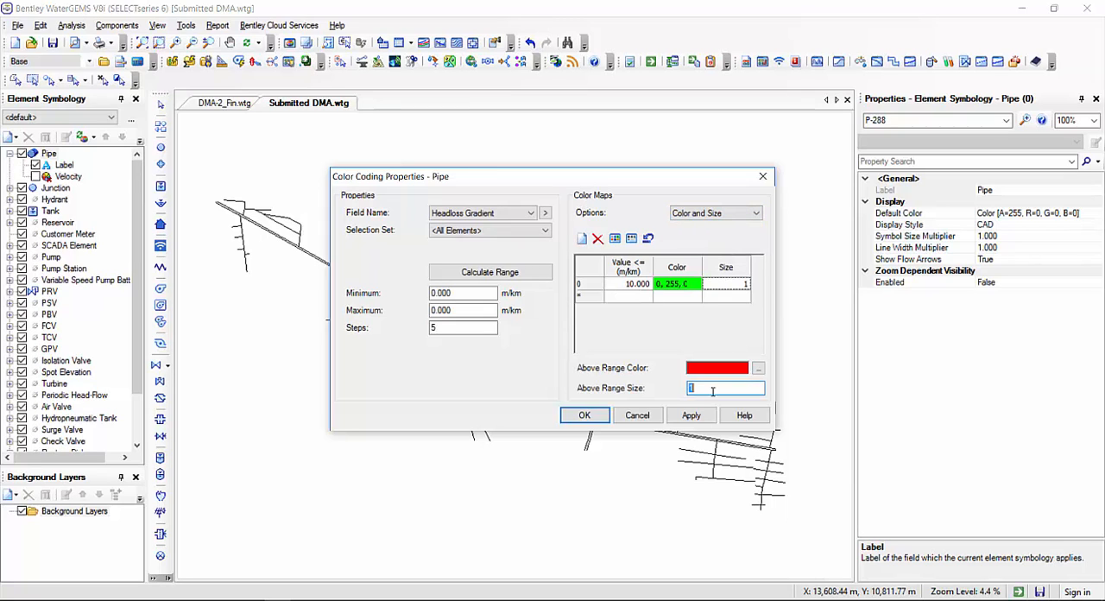
left_click(585, 415)
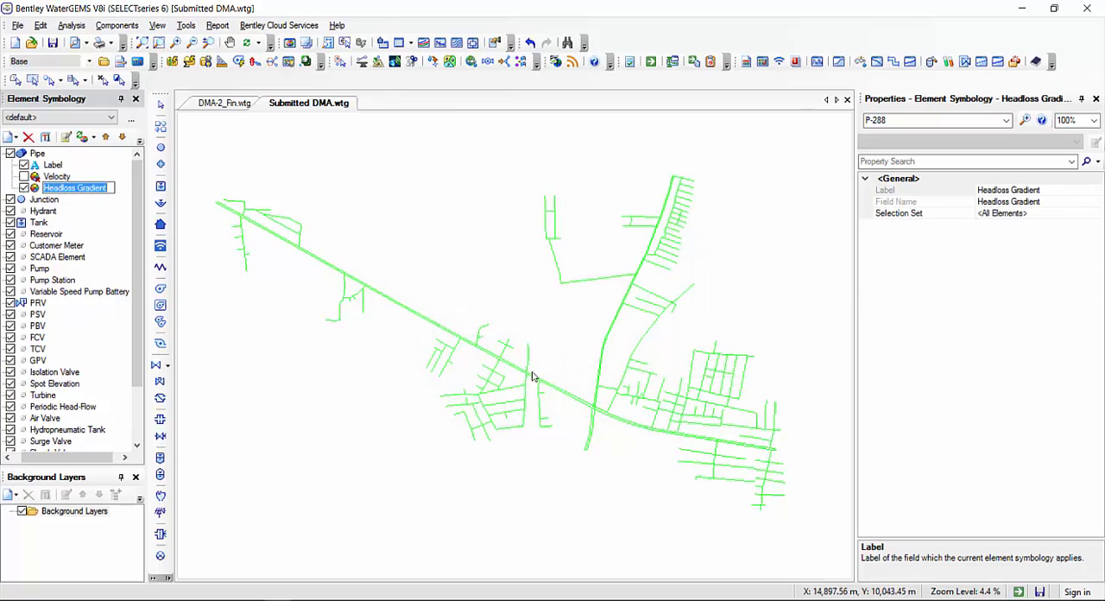
Inspect the headloss-colored pipes up close around J-100 and J-104, and turn off the Headloss Gradient color coding
left_click(24, 187)
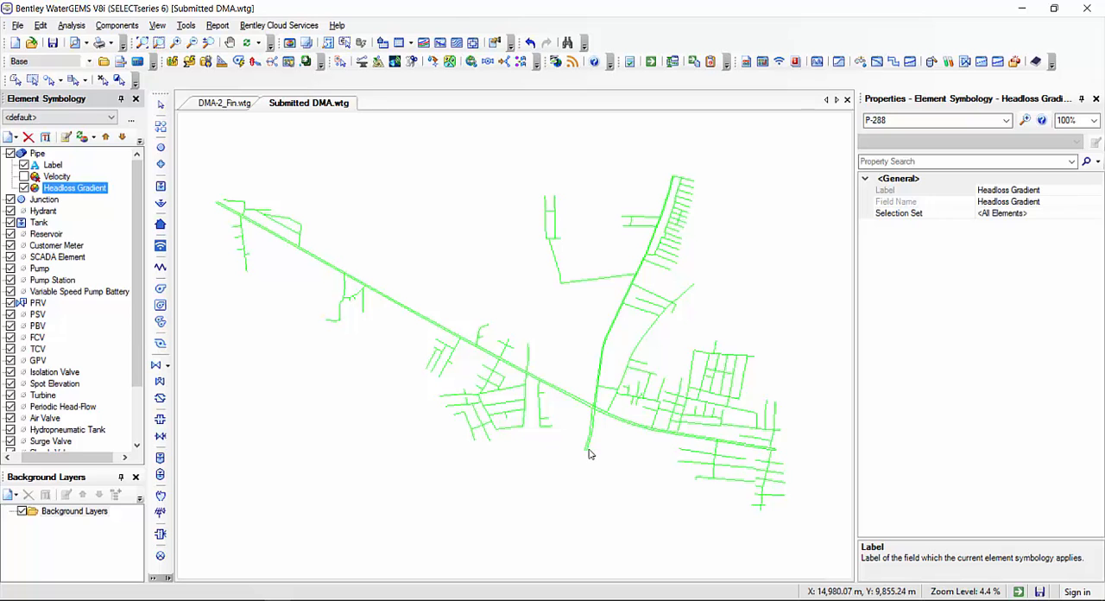
scroll(607, 423, "up", 5)
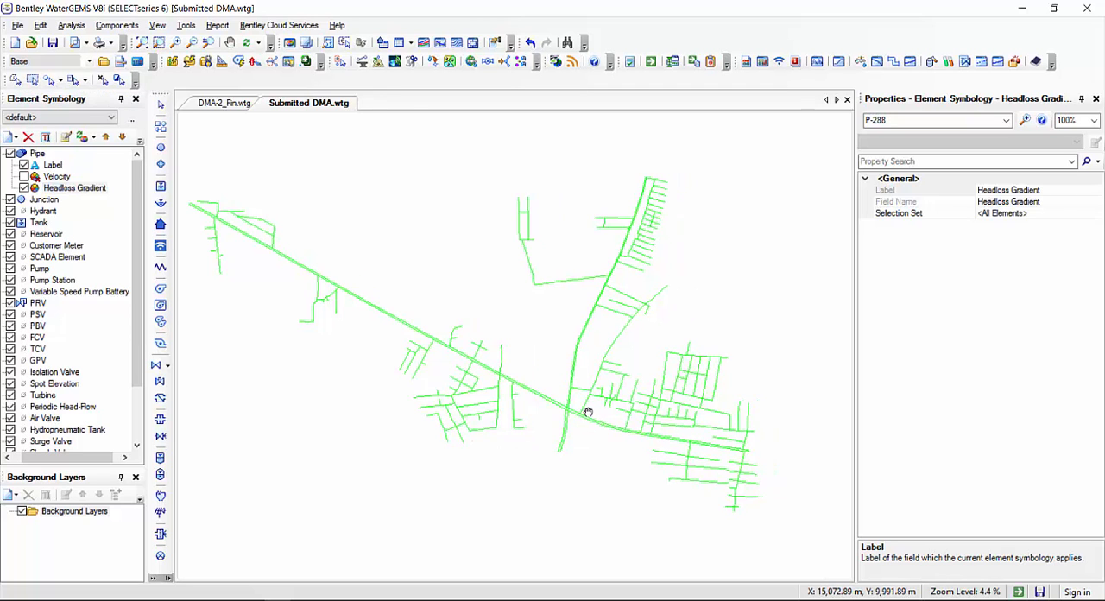
scroll(561, 406, "up", 6)
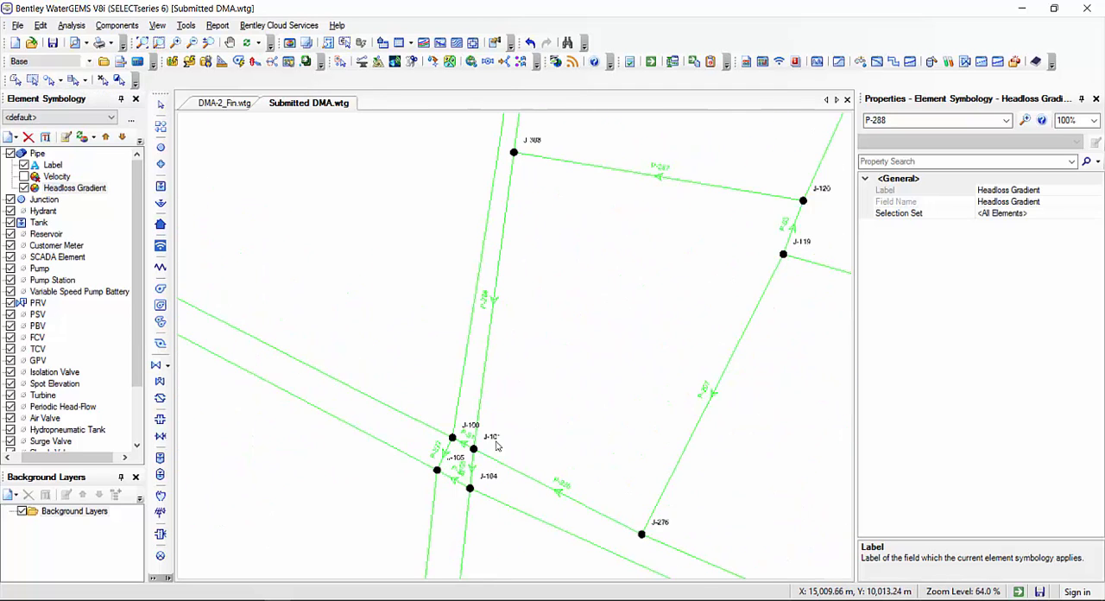
scroll(520, 395, "down", 12)
left_click_drag(400, 306, 464, 313)
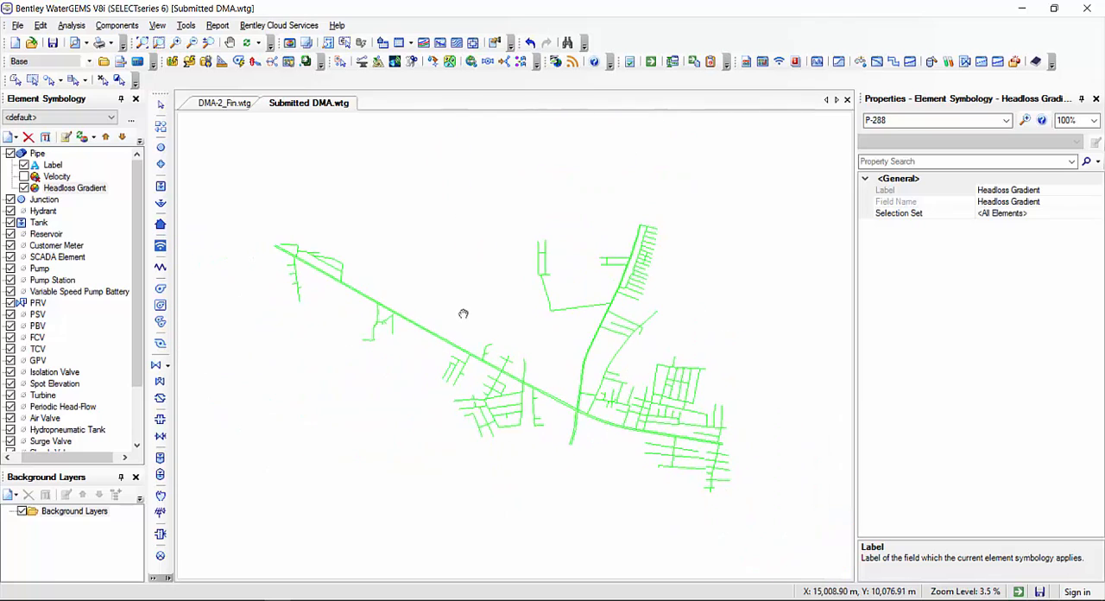
left_click(24, 188)
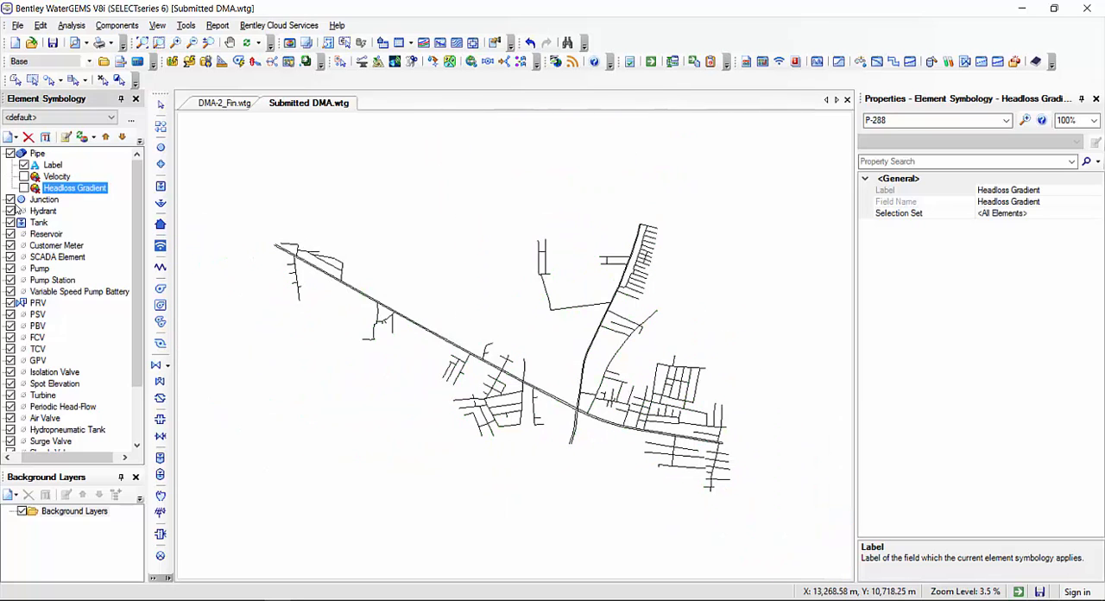
Start a new color coding for the junctions based on the Pressure field
left_click_drag(53, 458, 28, 458)
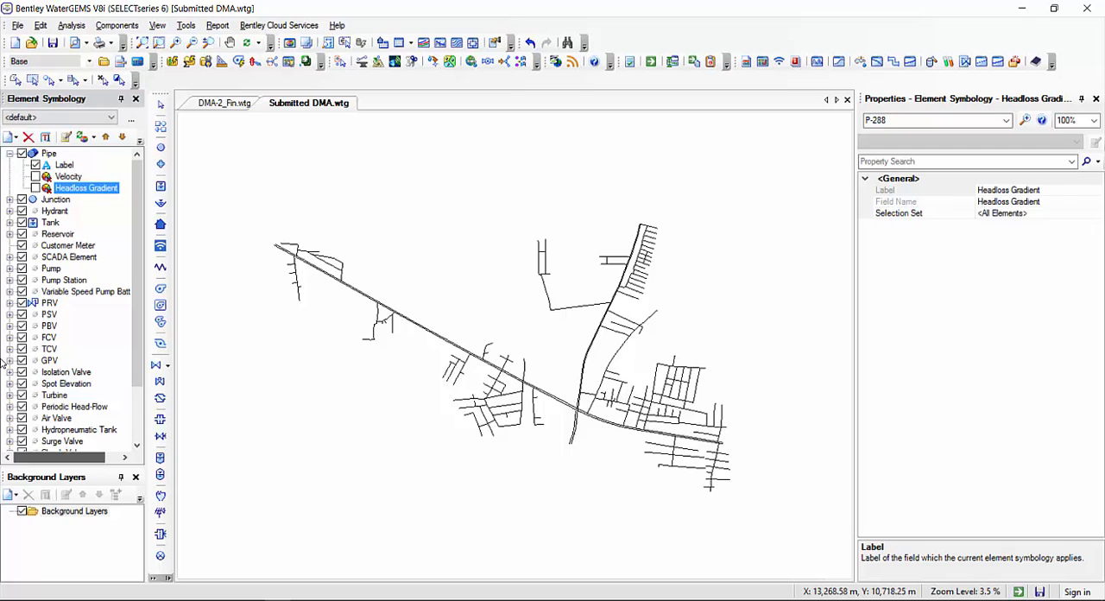
left_click(53, 200)
right_click(53, 200)
mouse_move(164, 209)
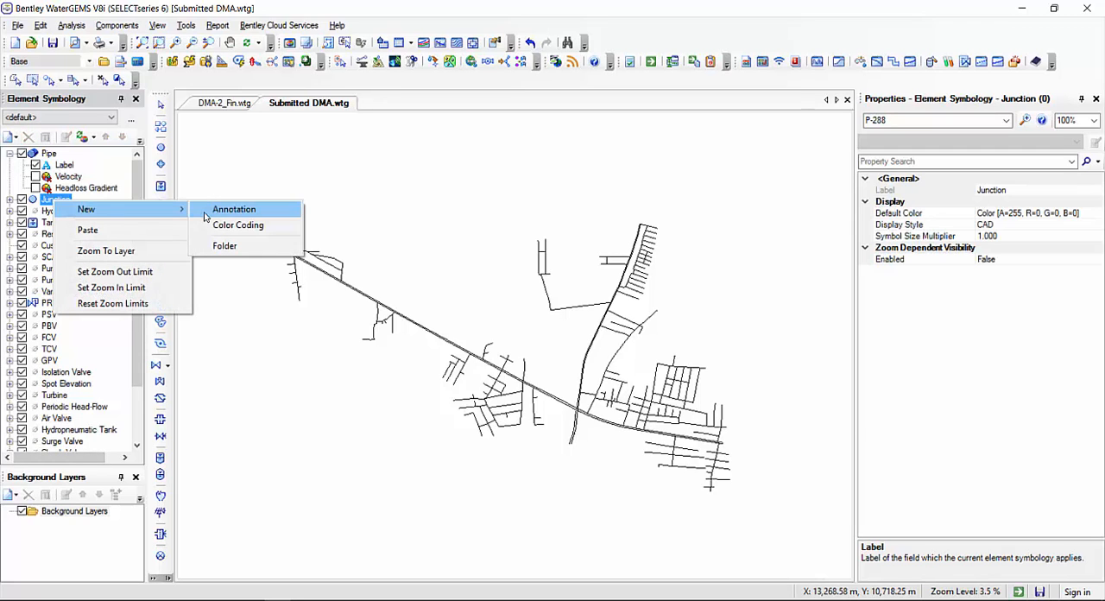
left_click(219, 231)
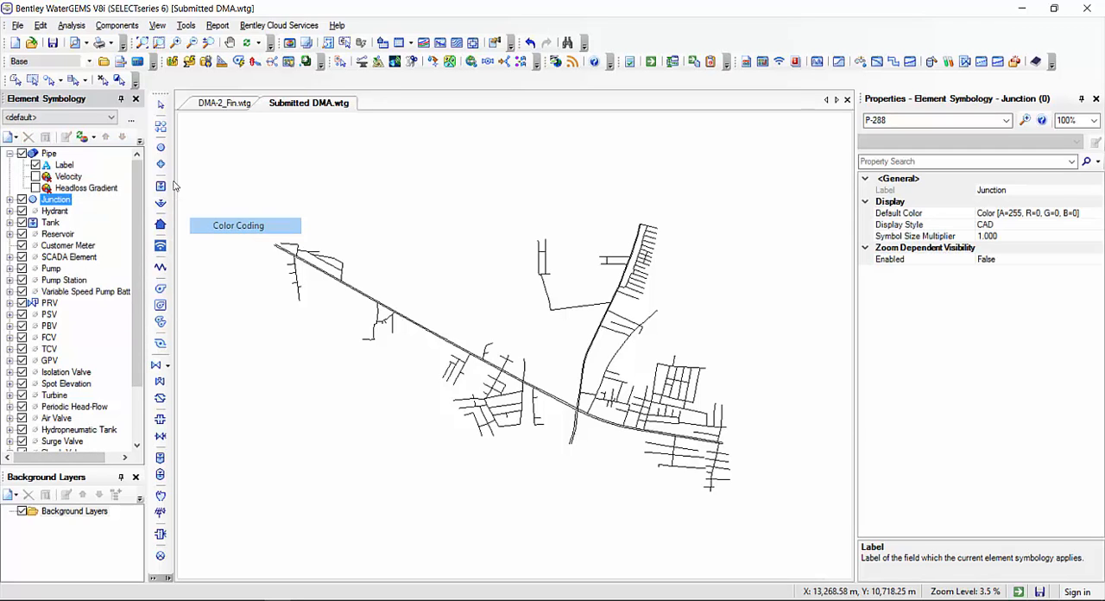
left_click(531, 213)
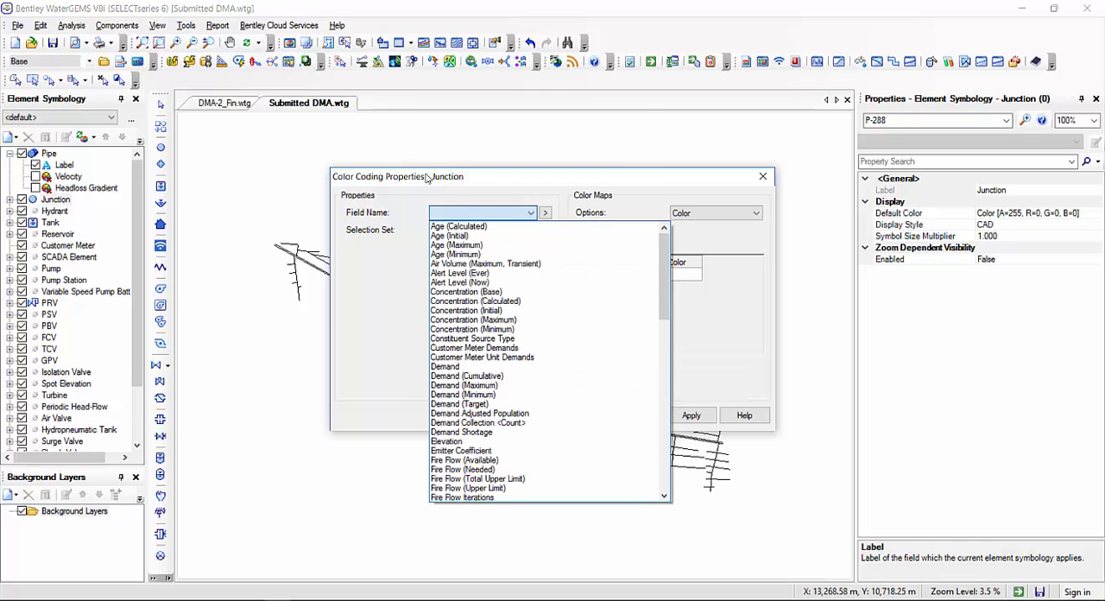
key("p")
scroll(490, 449, "down", 1)
left_click(477, 497)
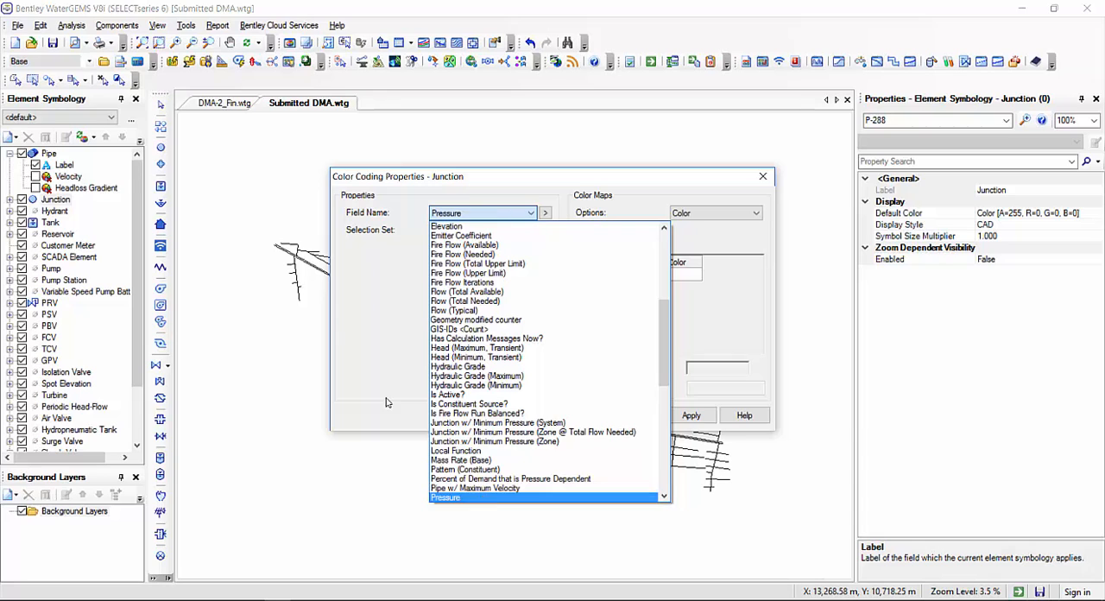
left_click(387, 402)
Set the junction pressure unit to m H2O with a display precision of 2
left_click(490, 272)
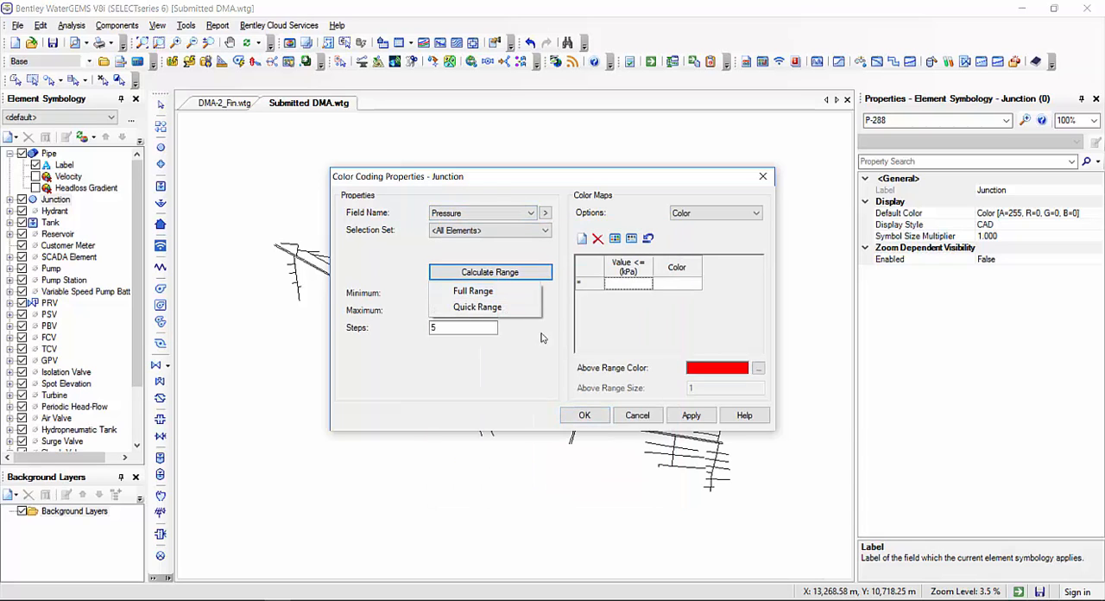
left_click(510, 301)
right_click(508, 296)
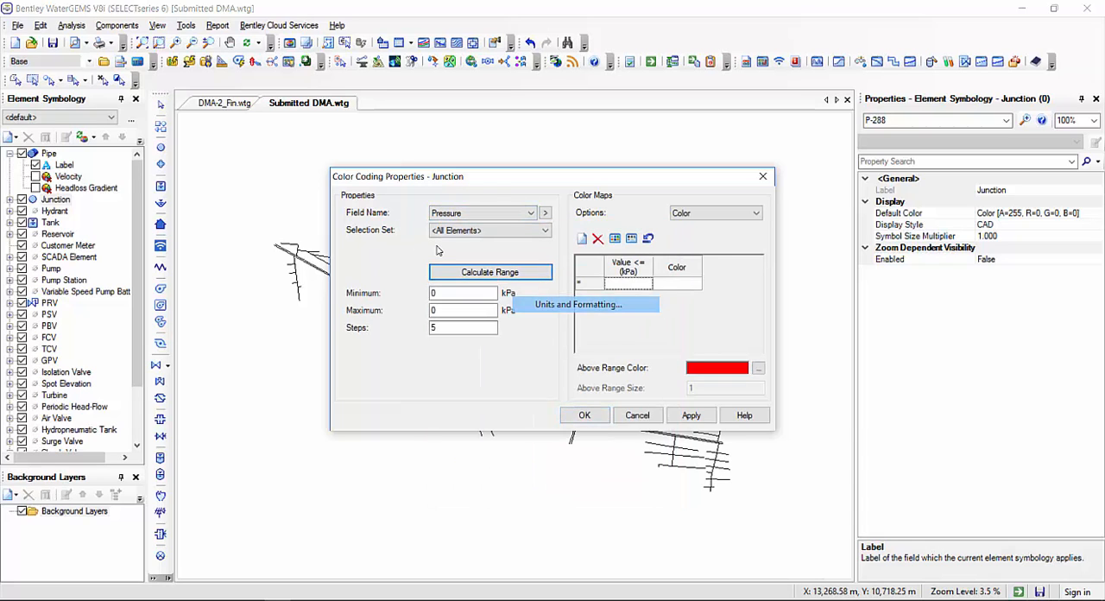
left_click(548, 304)
left_click(529, 295)
left_click(527, 392)
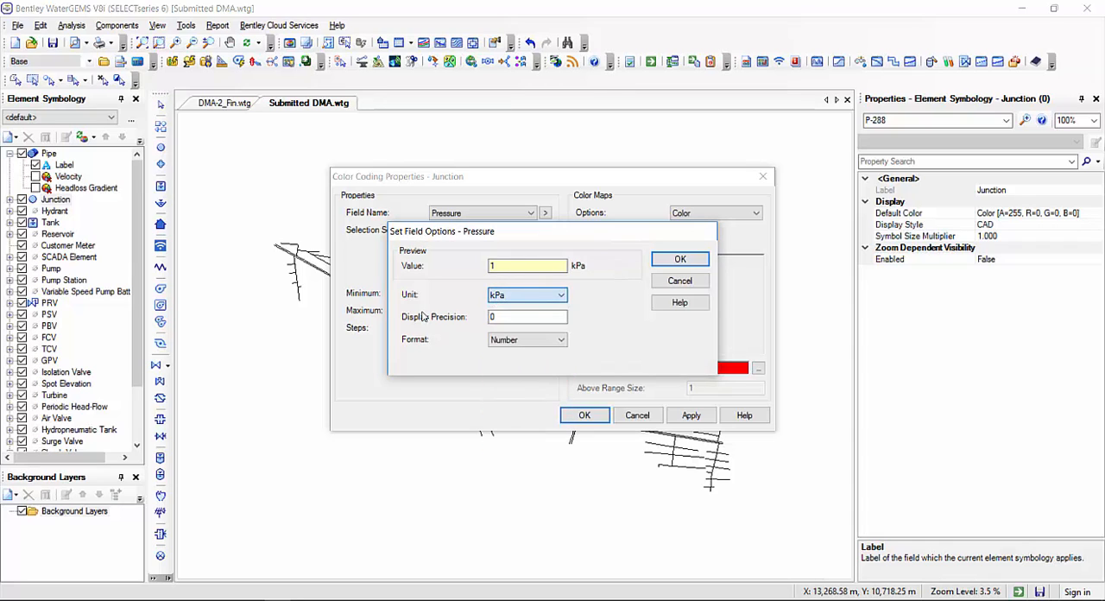
double_click(528, 318)
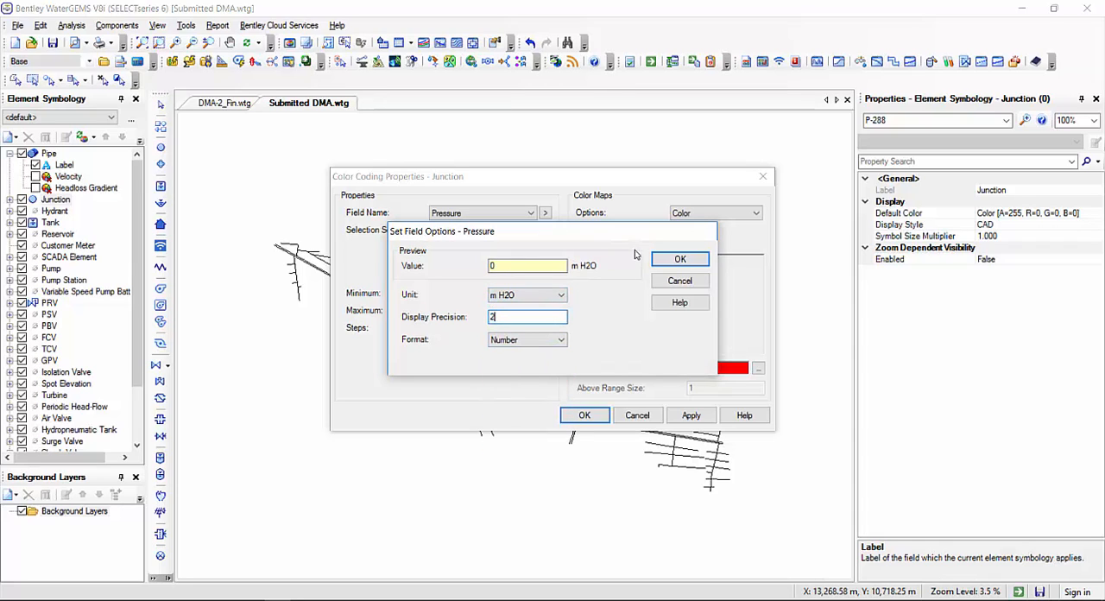
left_click(679, 259)
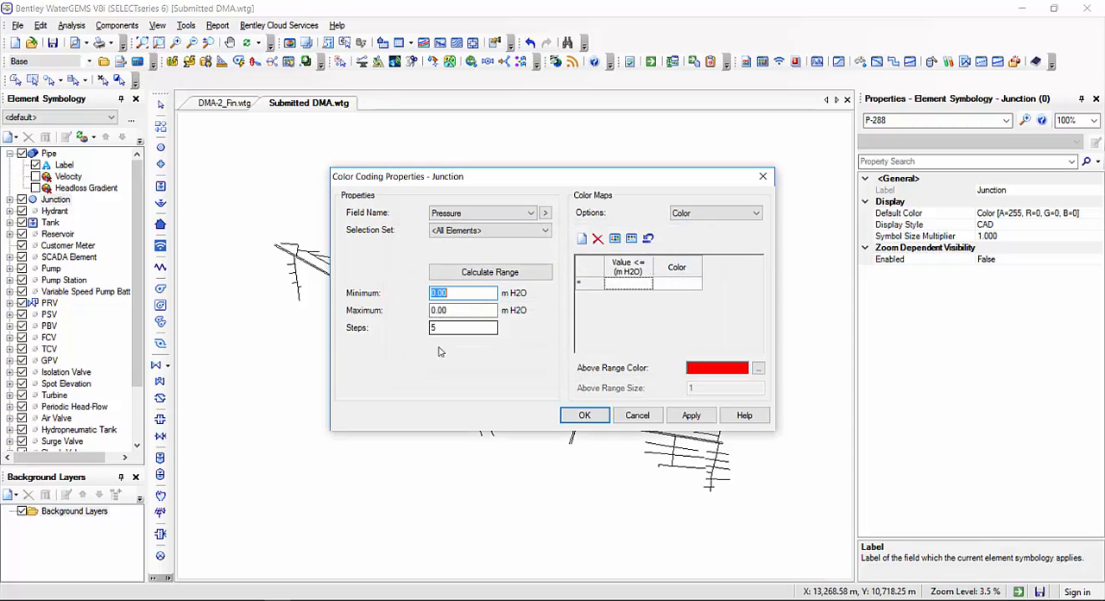
Calculate the full range of junction pressures and check the minimum and maximum
left_click(489, 272)
left_click(508, 293)
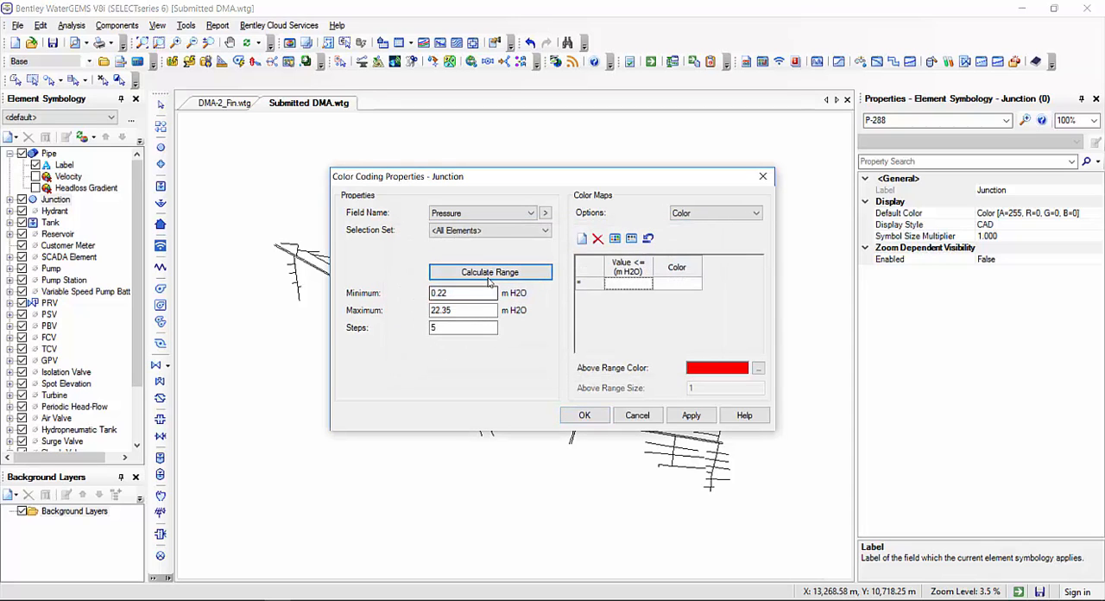
double_click(450, 293)
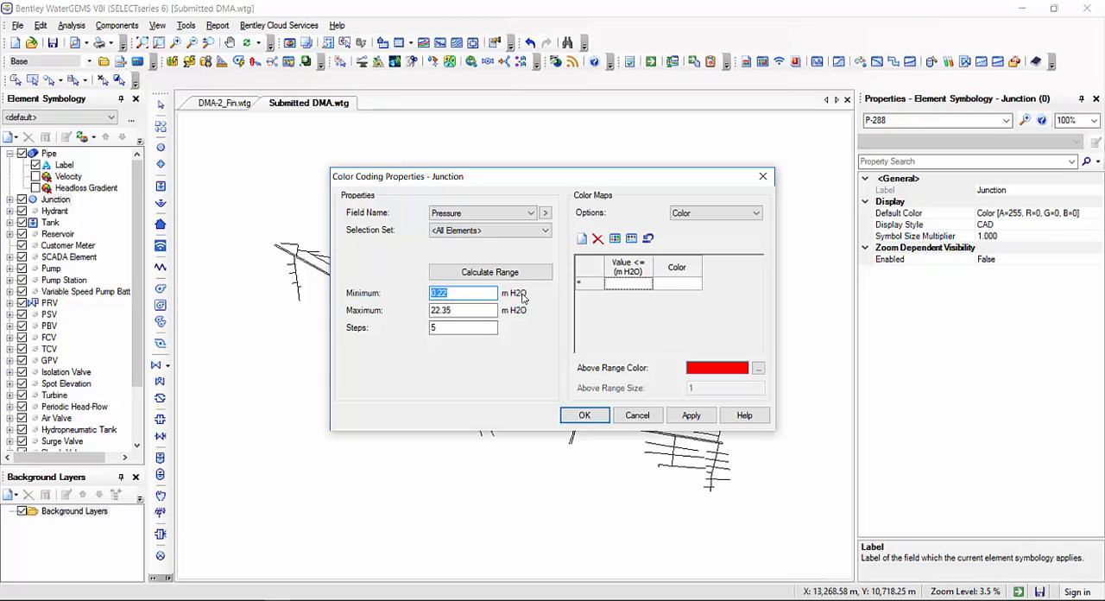
double_click(462, 313)
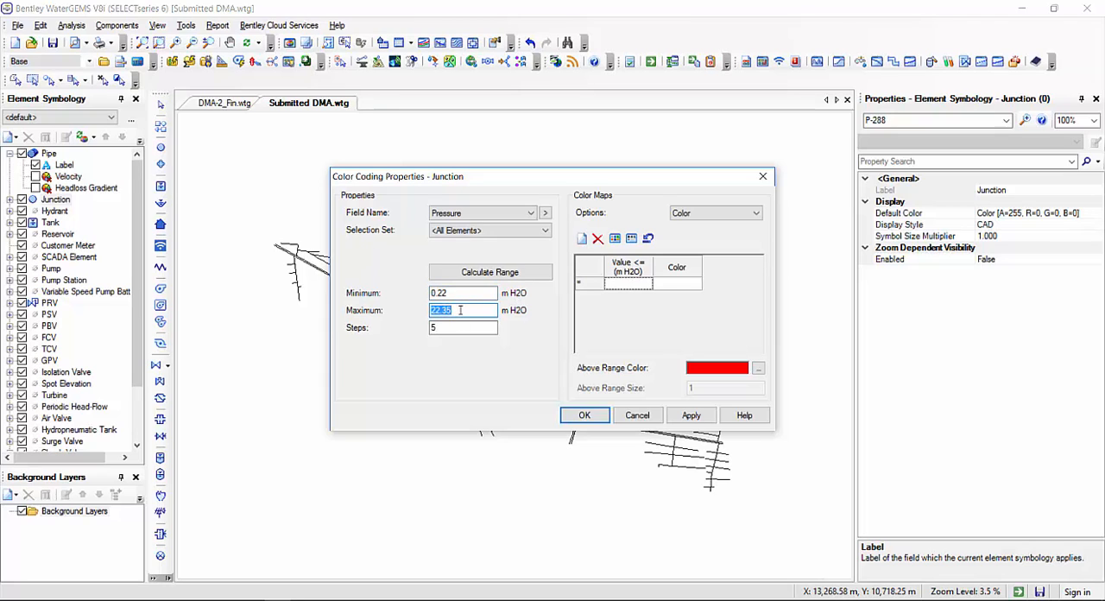
Generate a five-step pressure color map from the calculated range and delete all its rows
left_click(614, 239)
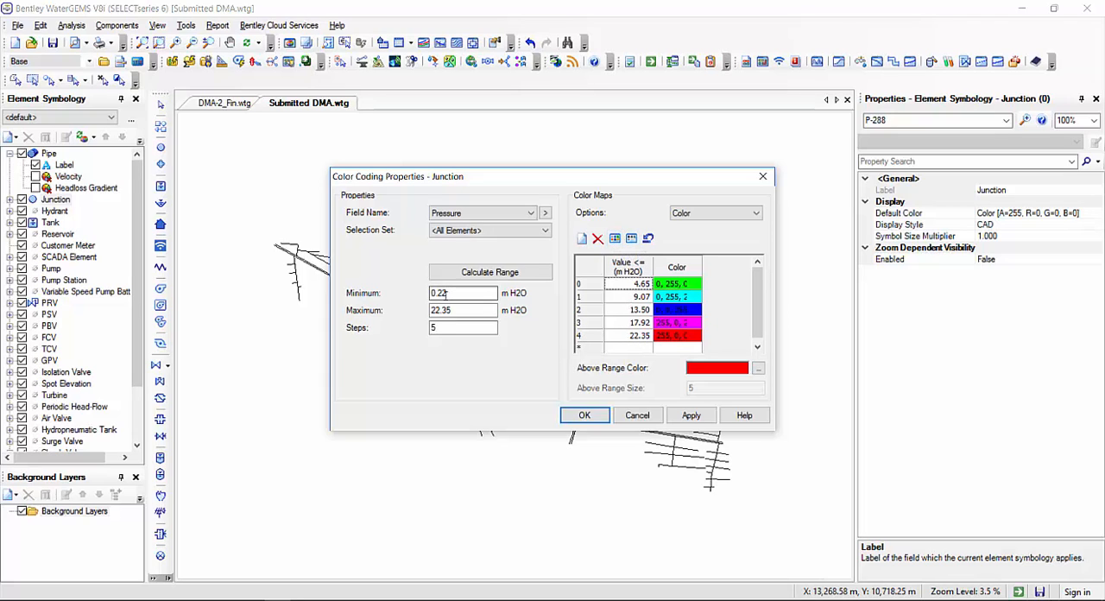
left_click_drag(450, 329, 359, 263)
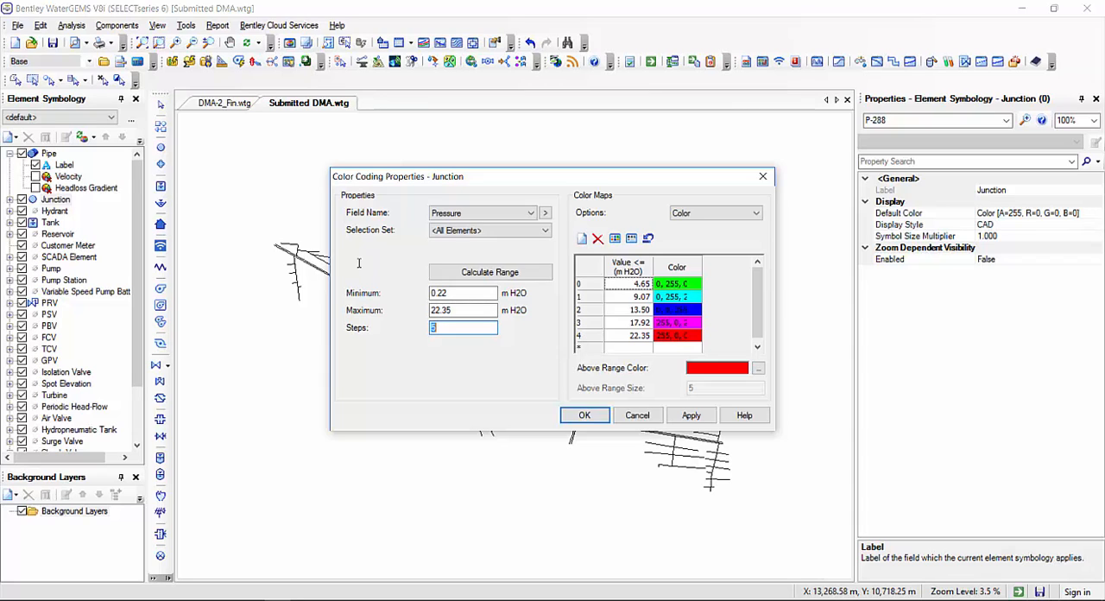
left_click_drag(595, 291, 590, 347)
left_click(597, 239)
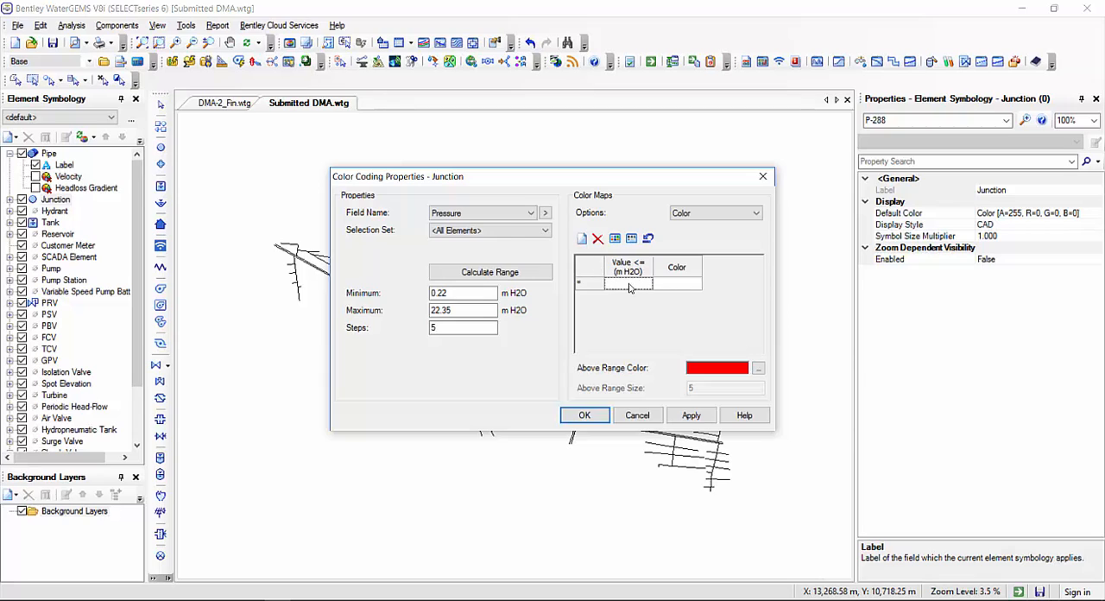
Add a color map row for pressures up to 7 m H2O and choose its color
left_click(630, 284)
left_click(677, 284)
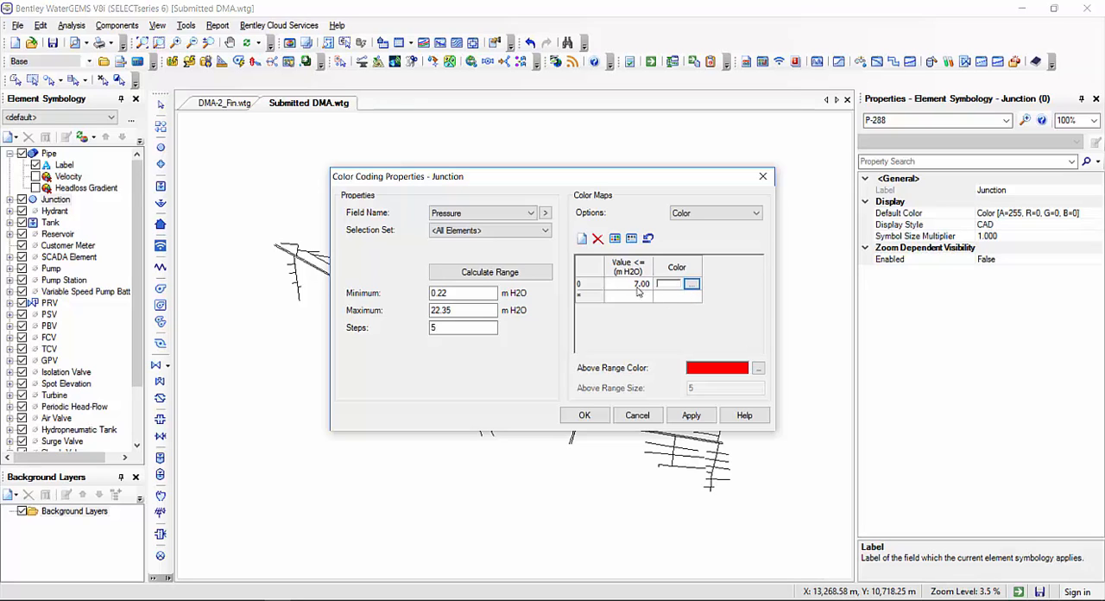
left_click(691, 284)
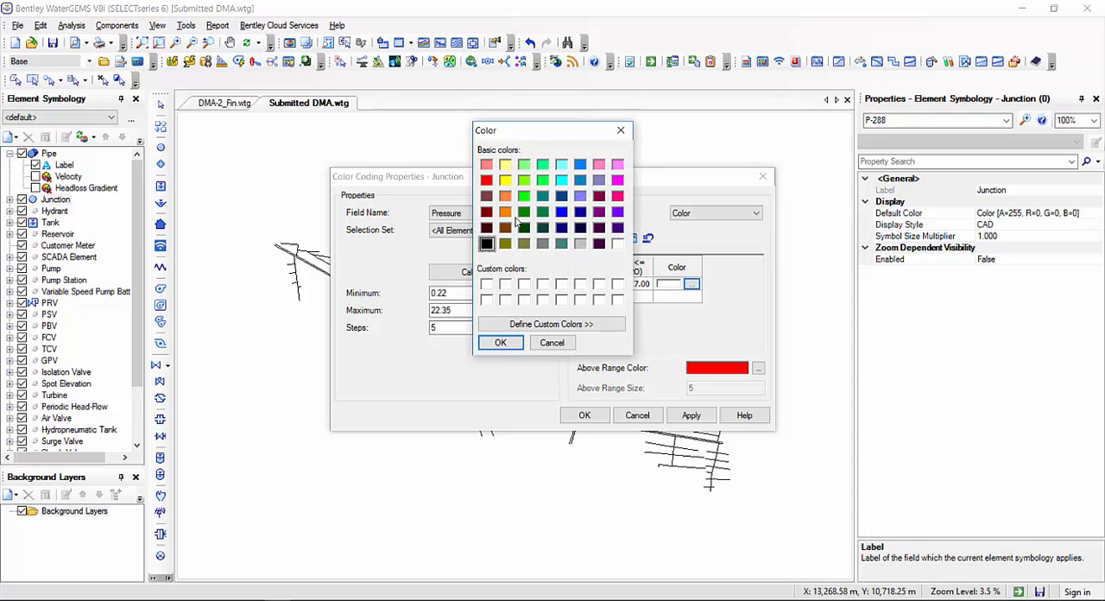
left_click(499, 343)
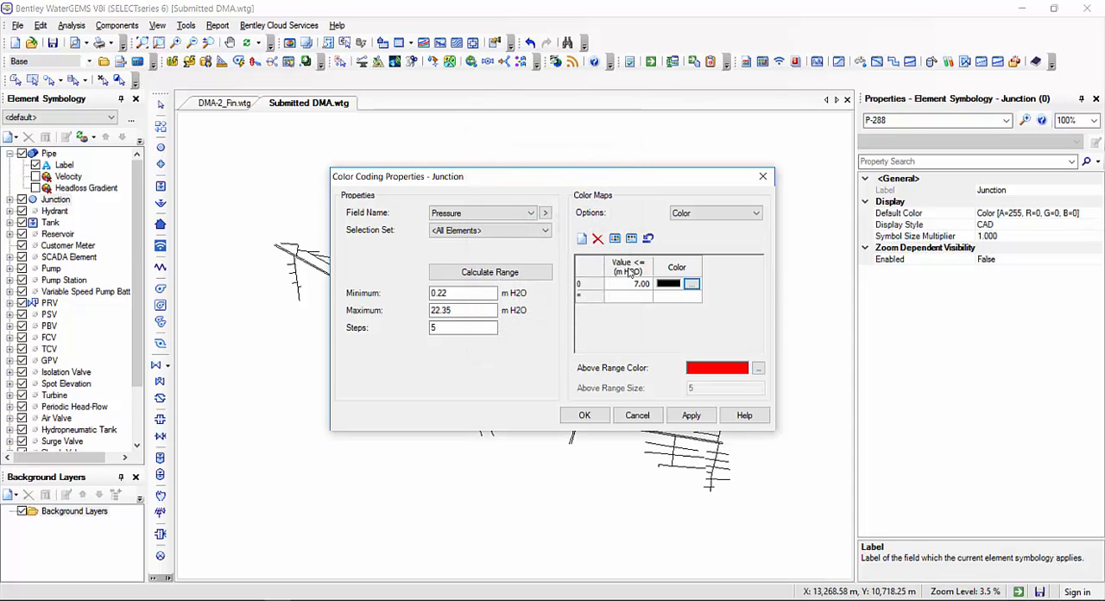
Add a color map row for pressures up to 22 m H2O and color it blue
left_click(647, 296)
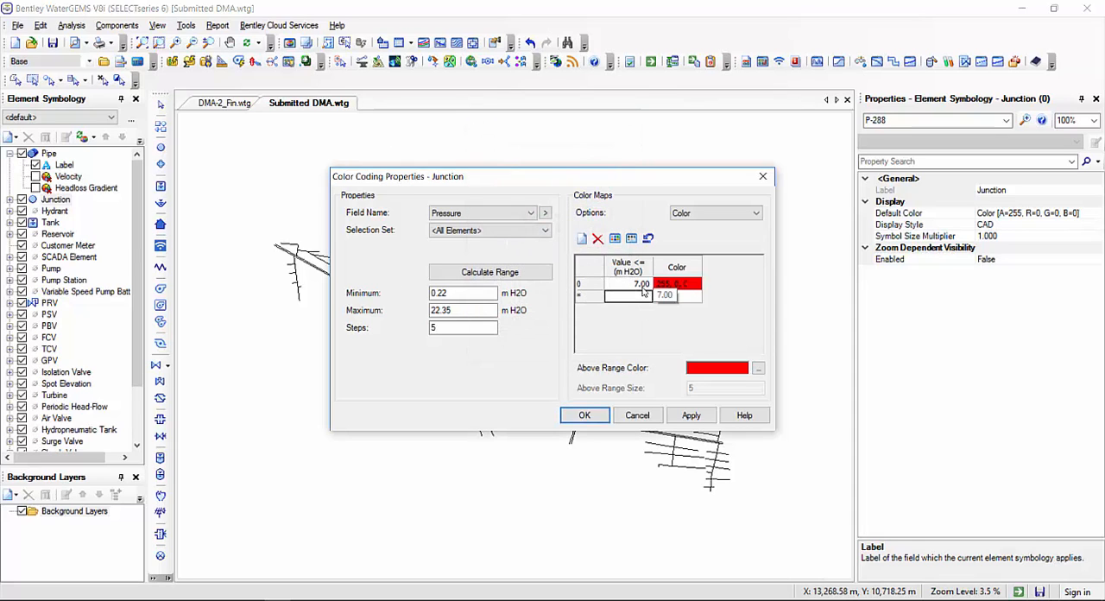
type("22")
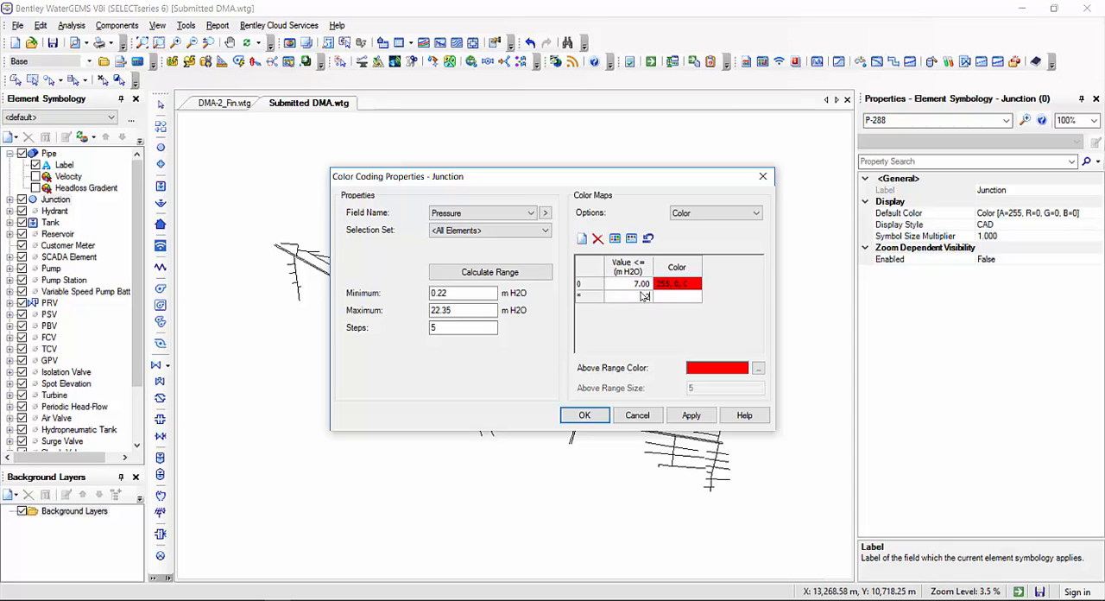
left_click(678, 297)
left_click(679, 299)
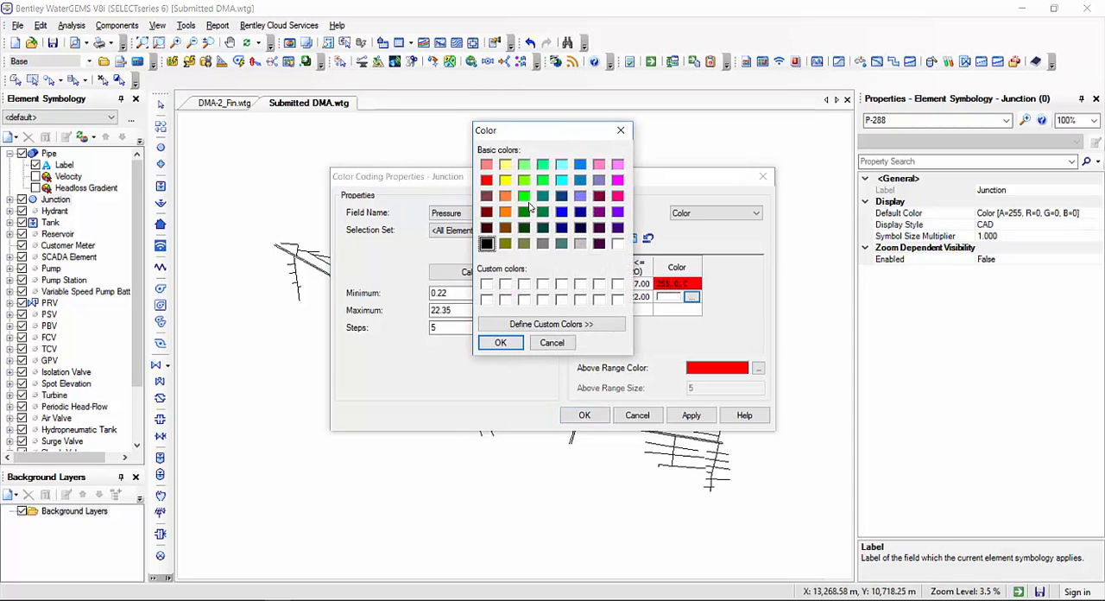
left_click(527, 199)
left_click(561, 214)
left_click(501, 343)
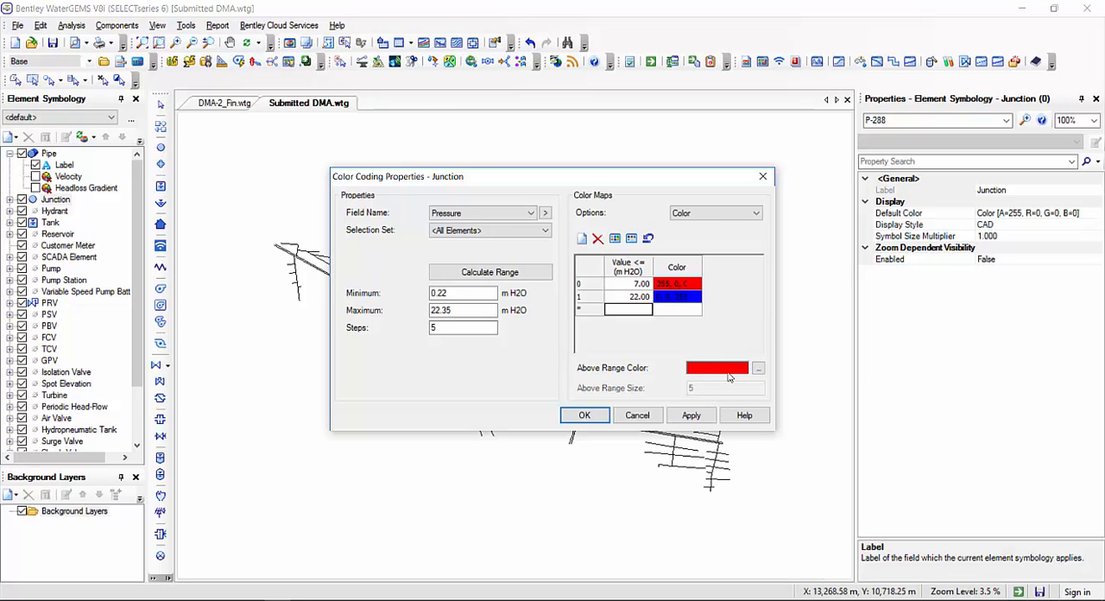
Switch the pressure color map to Color and Size, set size 5 for the 7 m H2O row, and apply the color coding
left_click(734, 214)
left_click(708, 230)
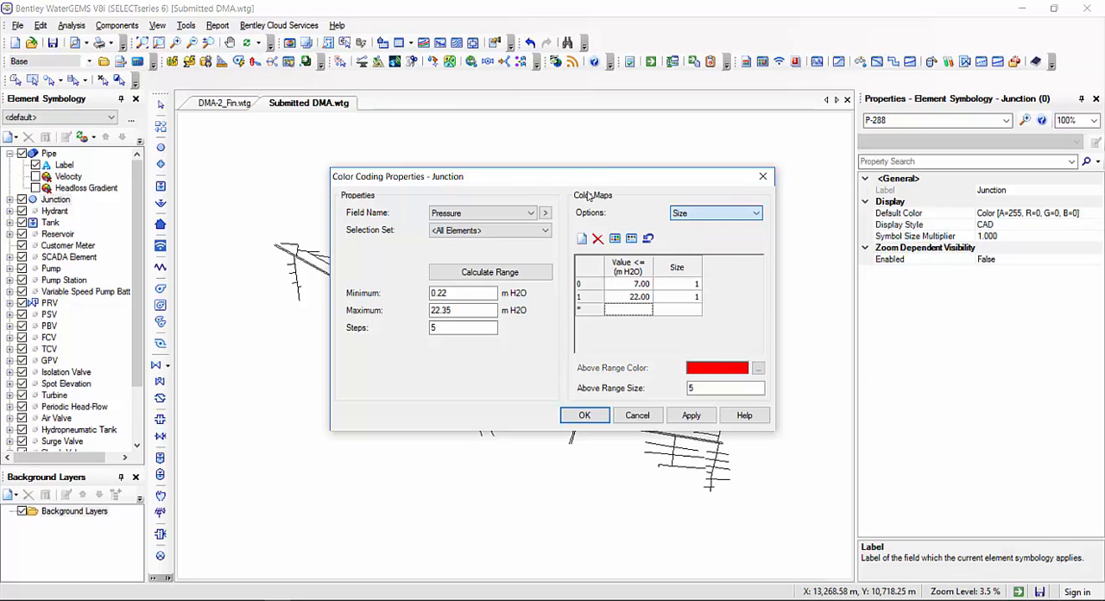
left_click(725, 214)
left_click(581, 204)
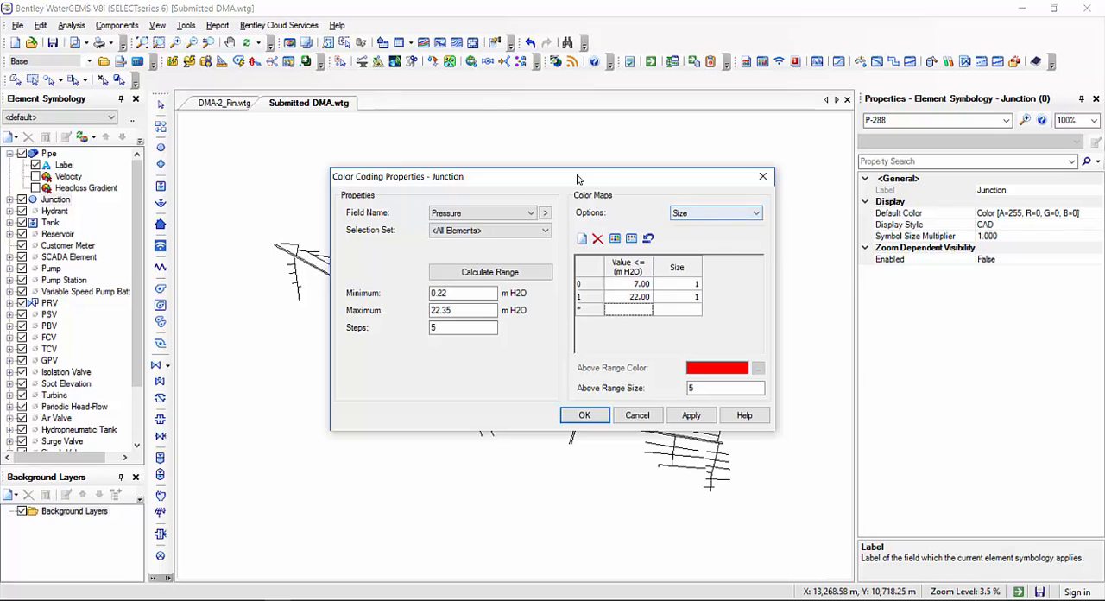
left_click(724, 214)
left_click(708, 248)
left_click(731, 286)
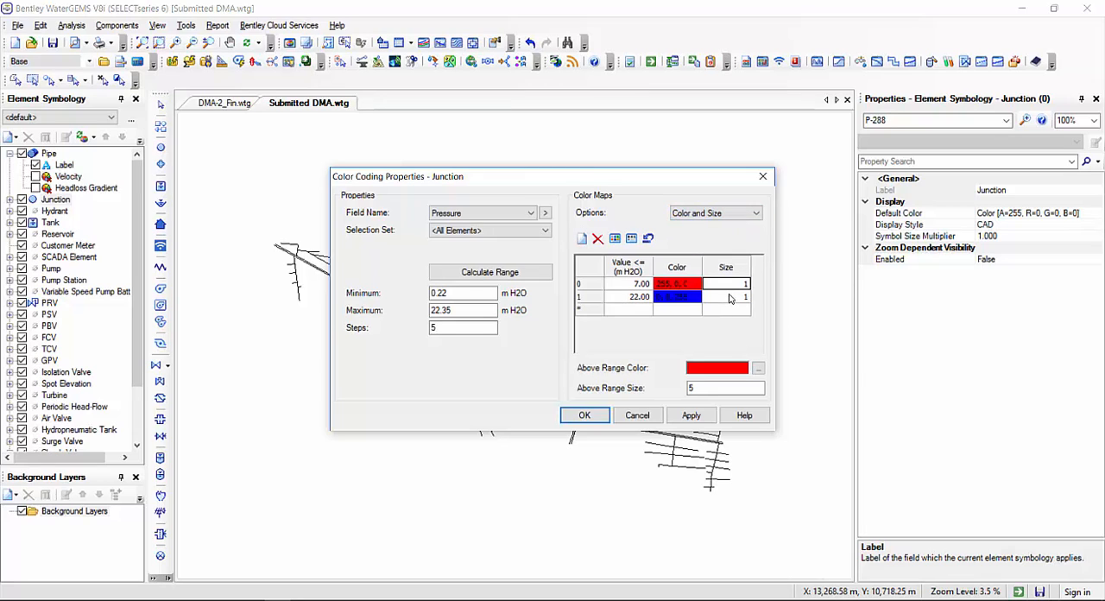
type("5")
left_click(731, 298)
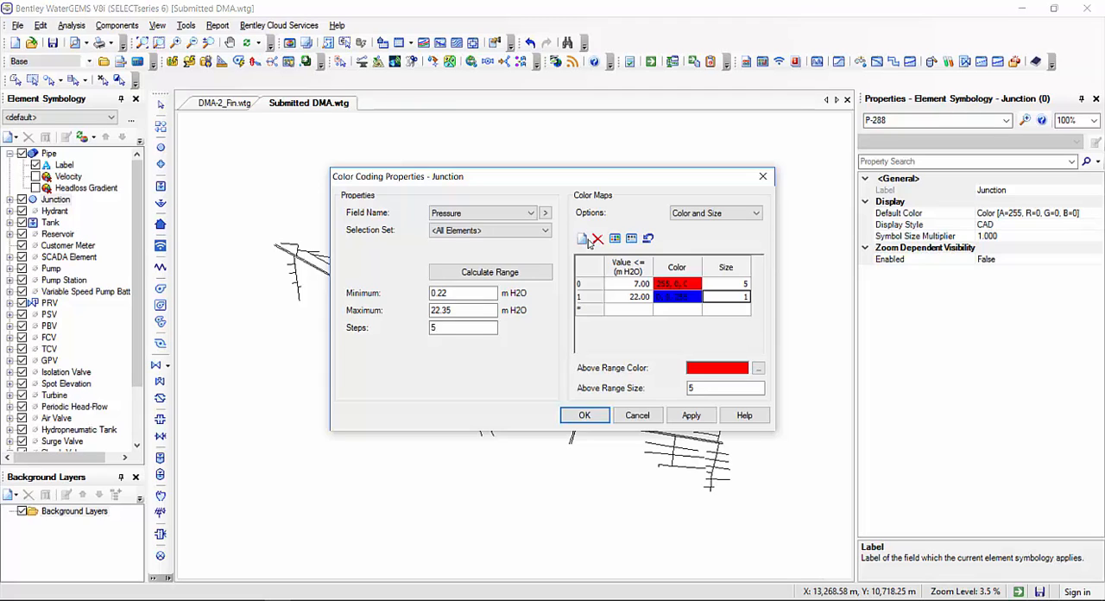
left_click(691, 416)
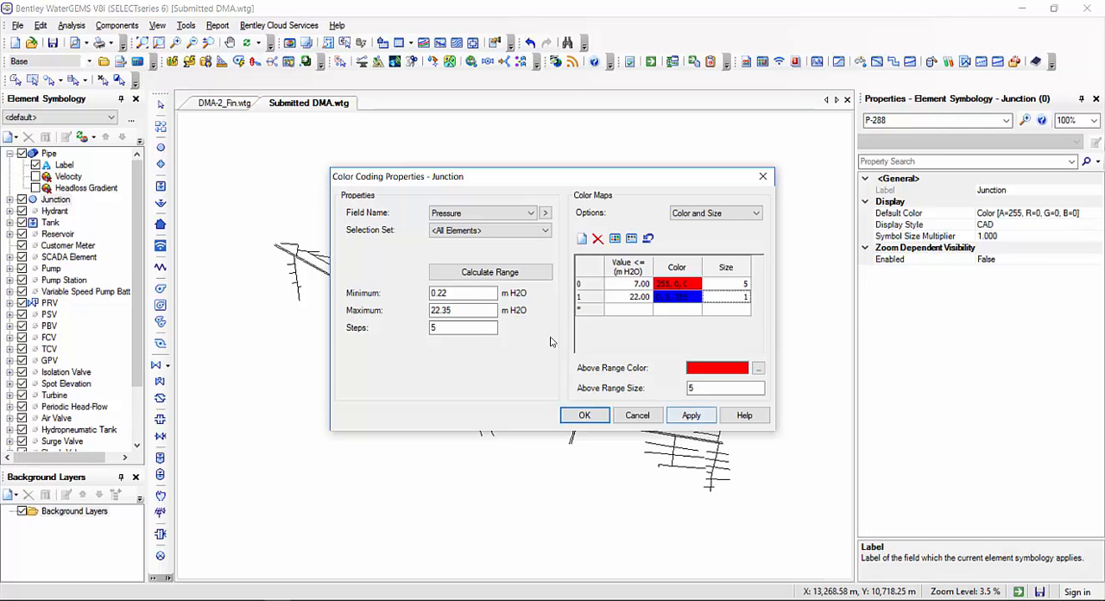
left_click(591, 416)
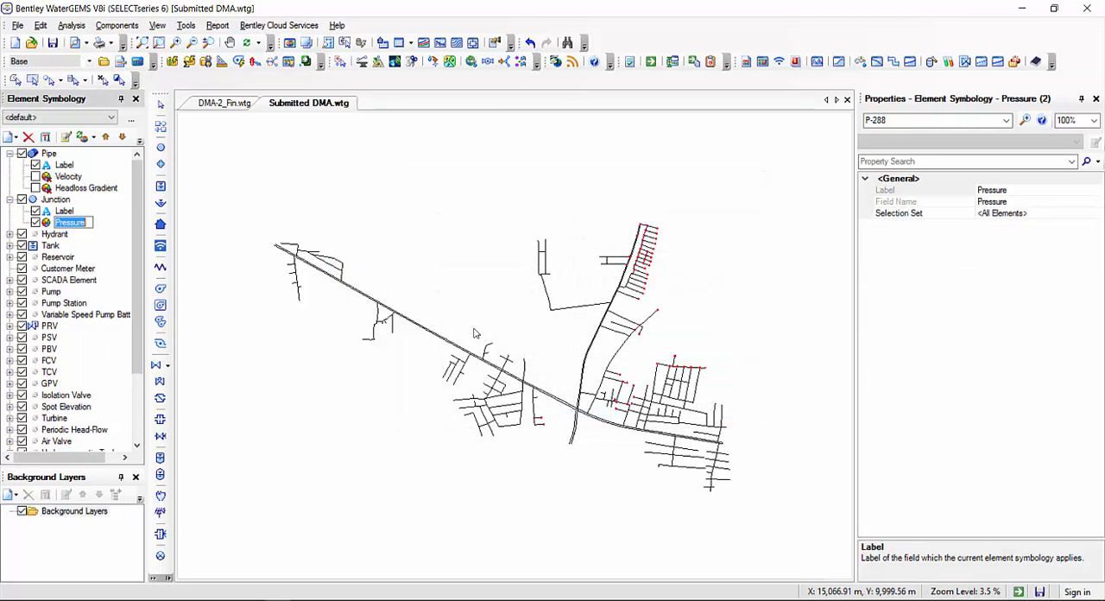
Examine the network for junctions marked red by the pressure color coding
scroll(633, 309, "up", 2)
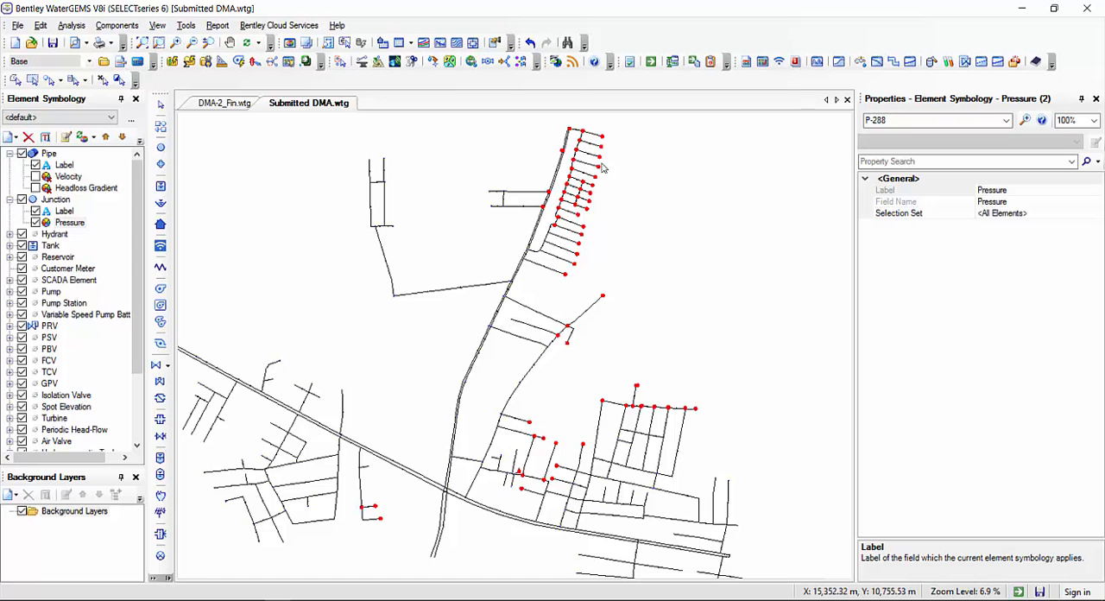
scroll(591, 248, "up", 3)
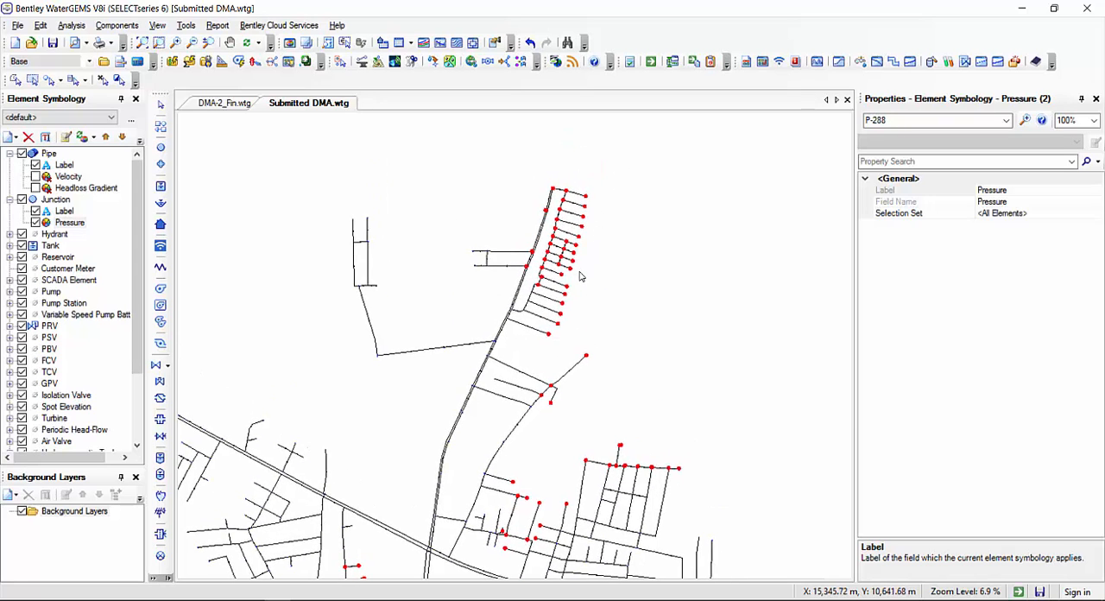
scroll(592, 249, "down", 3)
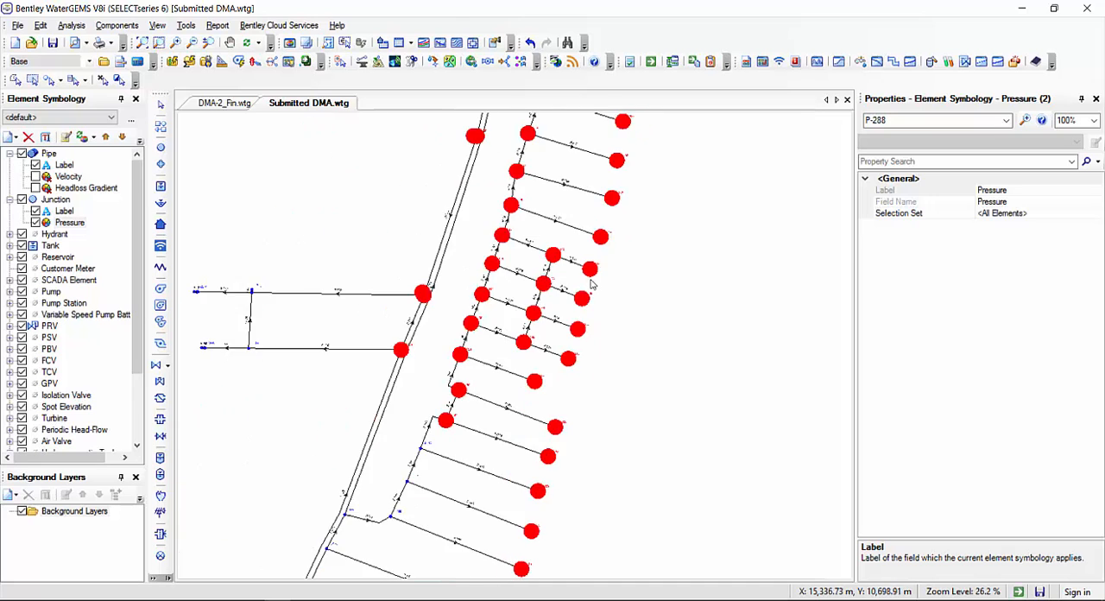
scroll(600, 421, "down", 1)
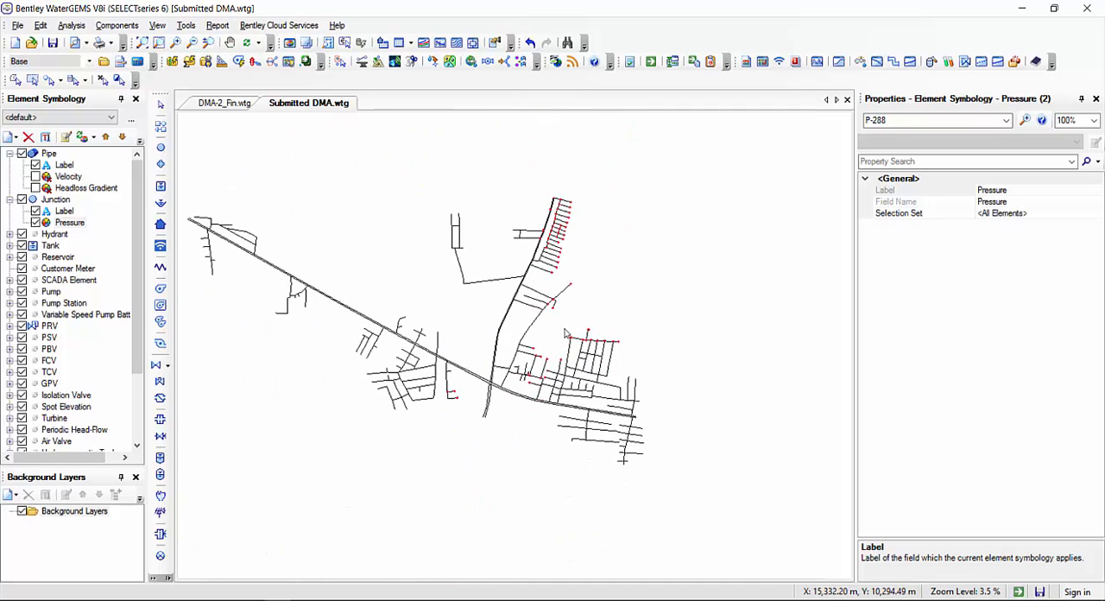
scroll(587, 346, "up", 1)
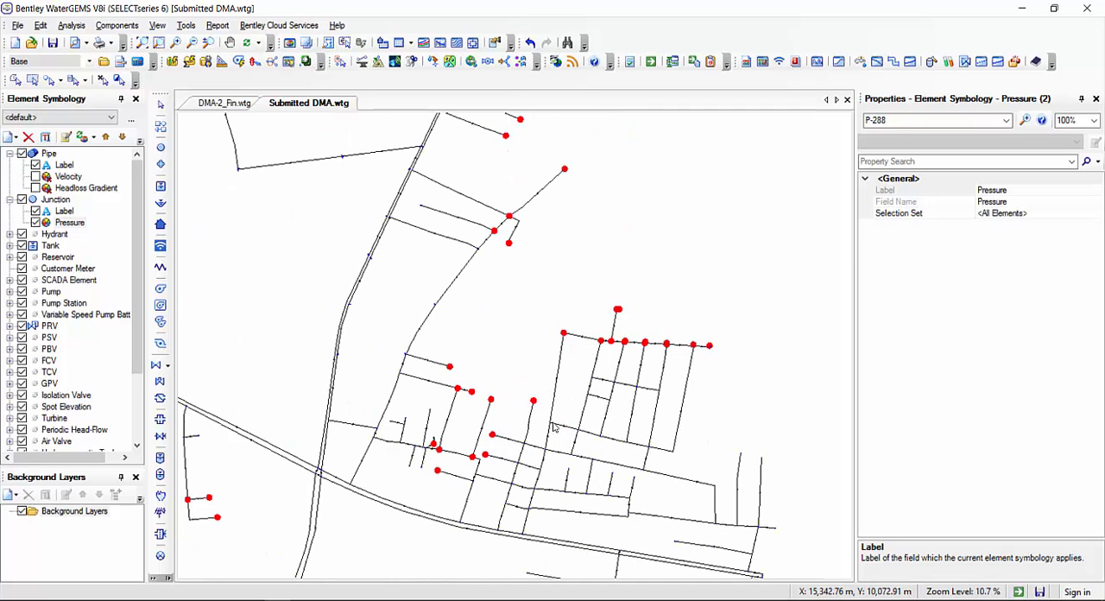
scroll(556, 436, "down", 1)
scroll(372, 453, "up", 1)
scroll(371, 454, "up", 3)
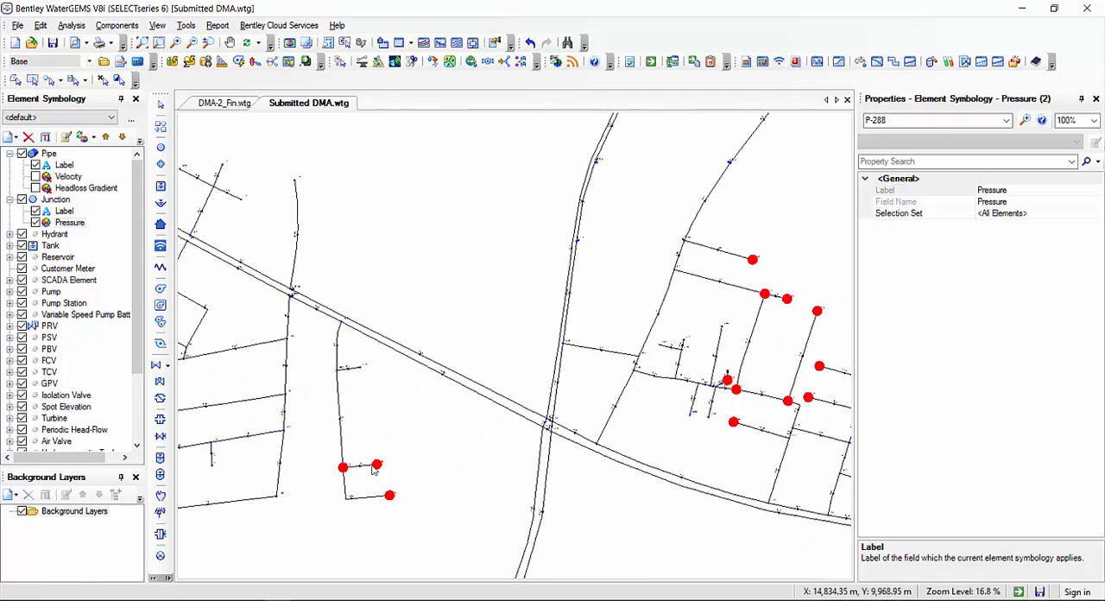
Check the calculated pressure of junctions J-235 and J-307
left_click(376, 466)
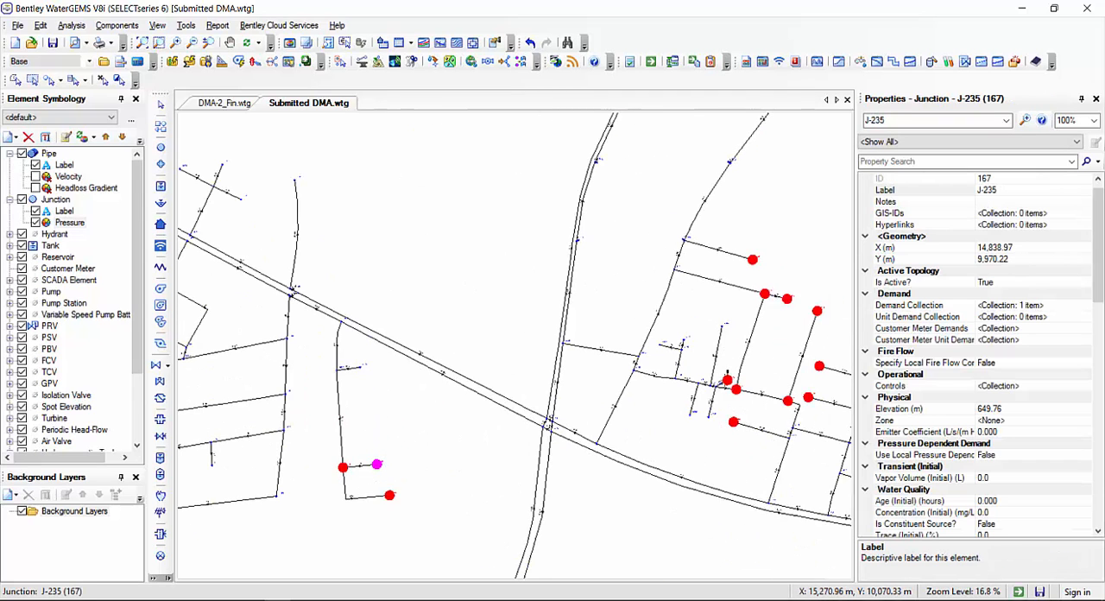
scroll(907, 319, "down", 7)
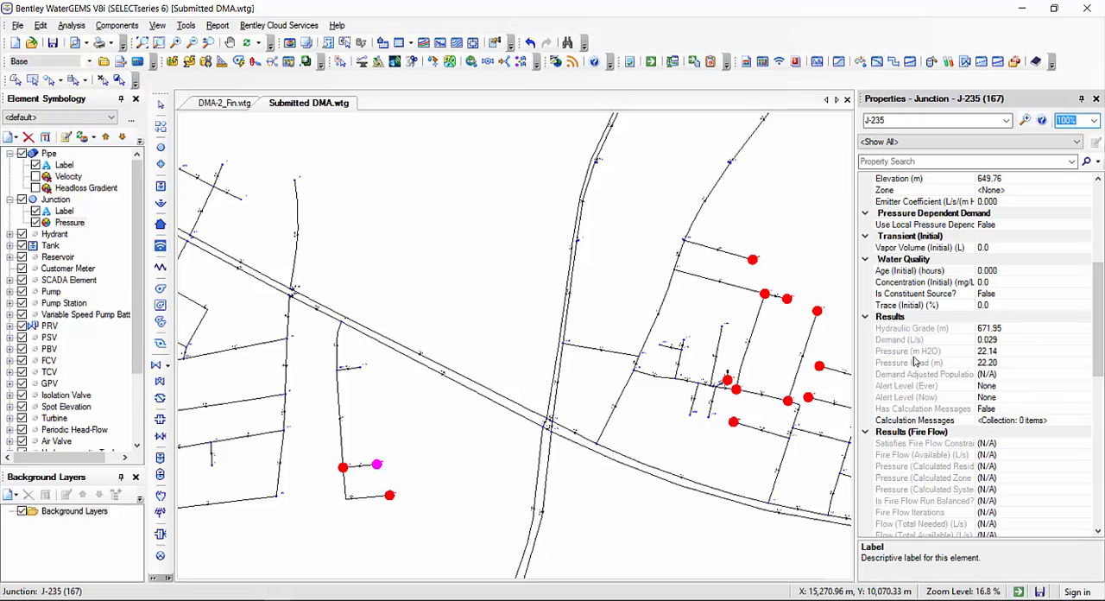
left_click(915, 353)
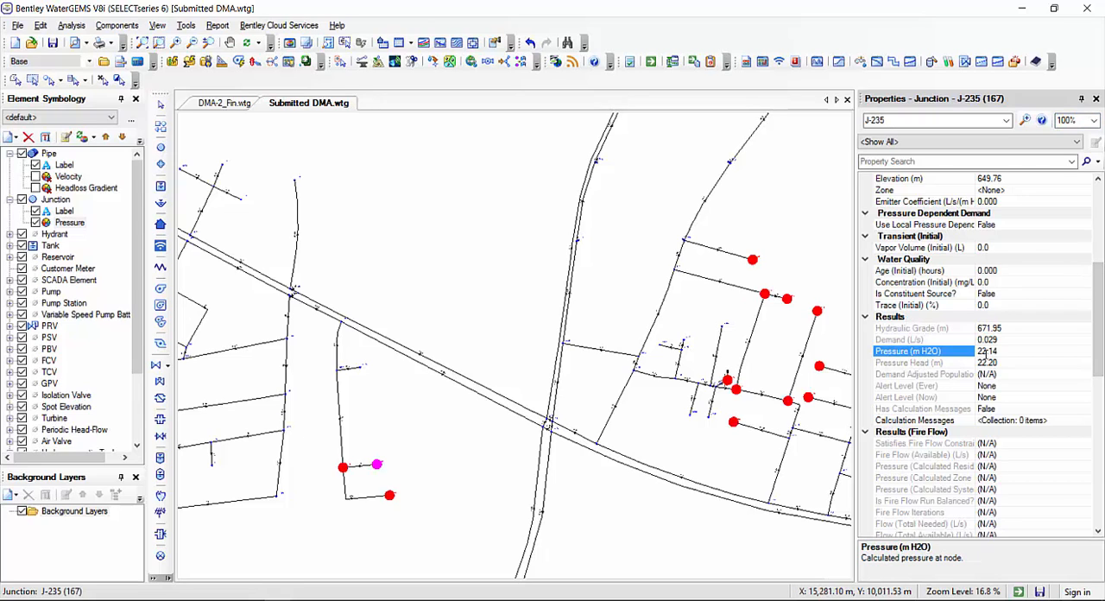
left_click(752, 262)
left_click(911, 353)
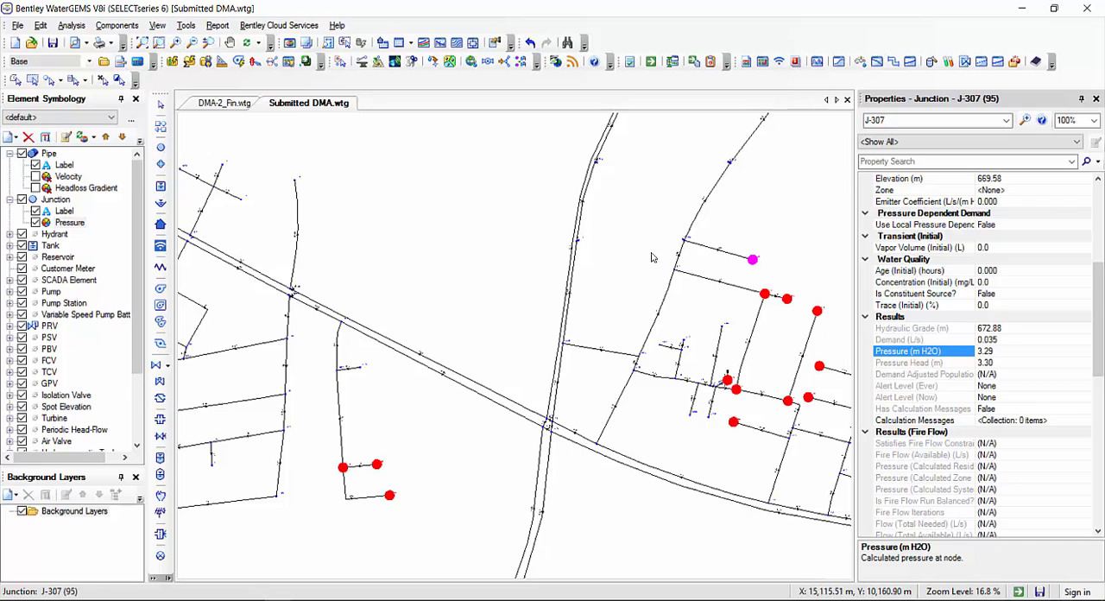
Inspect the red junctions in the eastern street grid, including J-47 on its northern edge, and clear the selection
left_click(616, 217)
scroll(637, 262, "down", 5)
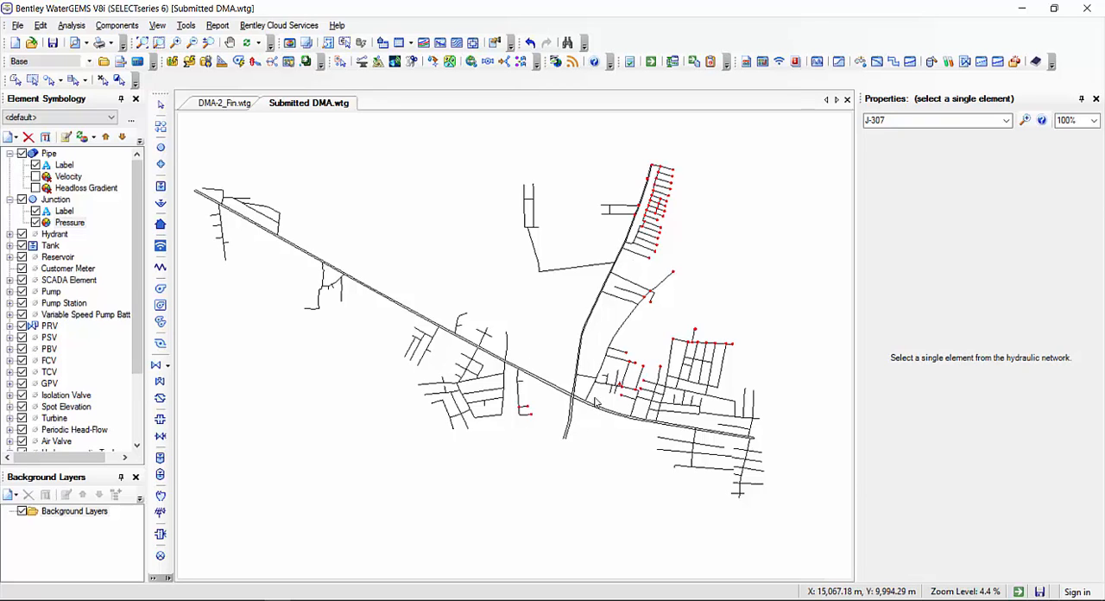
scroll(596, 401, "up", 8)
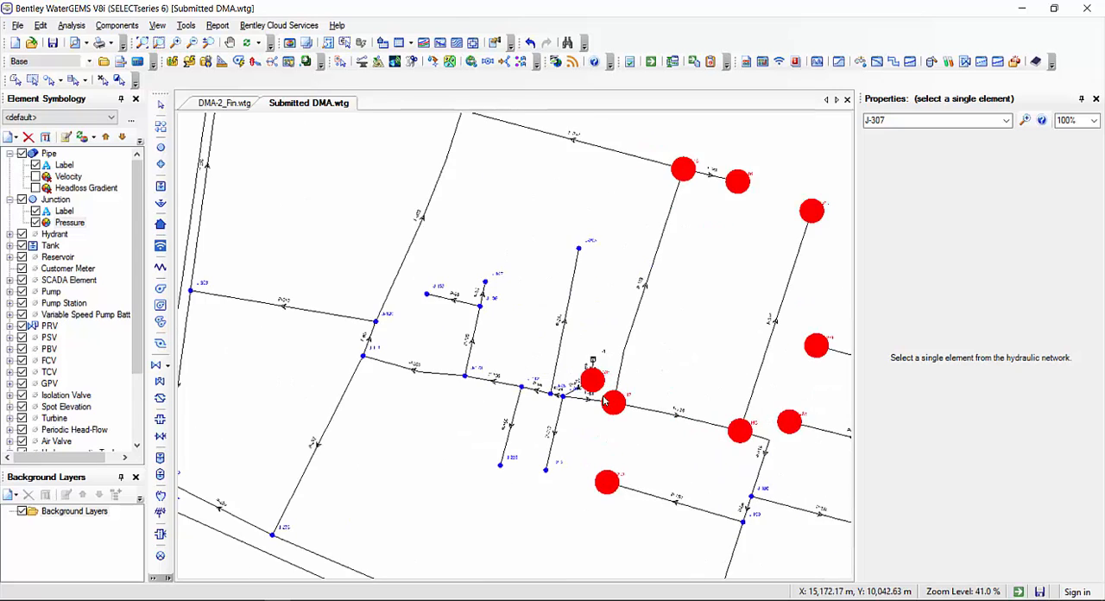
scroll(605, 400, "down", 4)
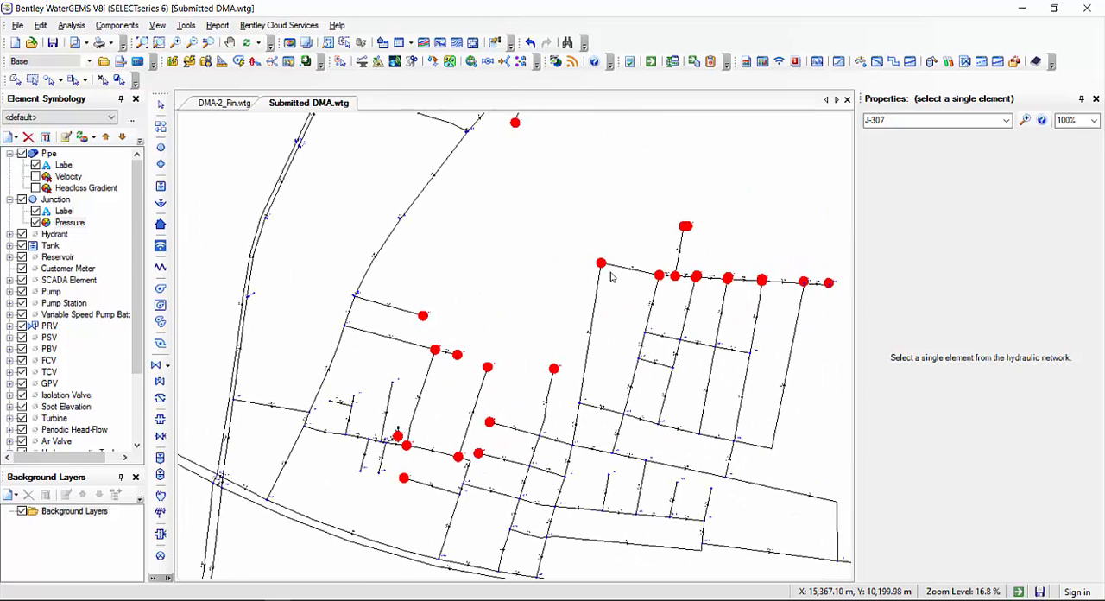
left_click(601, 262)
left_click(727, 279)
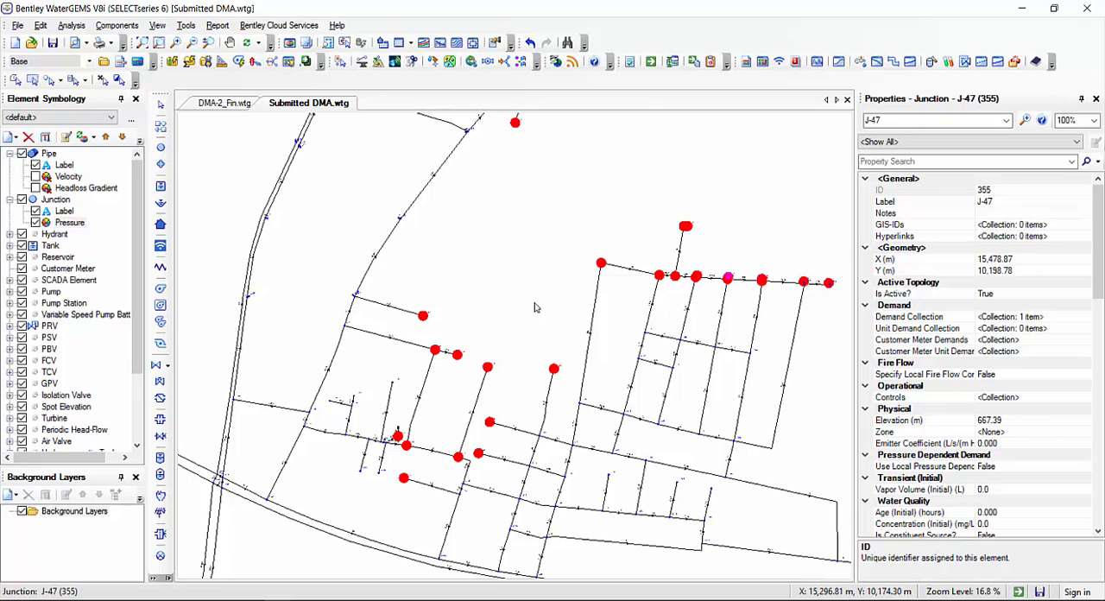
mouse_move(535, 316)
left_mouse_down()
mouse_move(51, 220)
mouse_move(68, 220)
left_mouse_up()
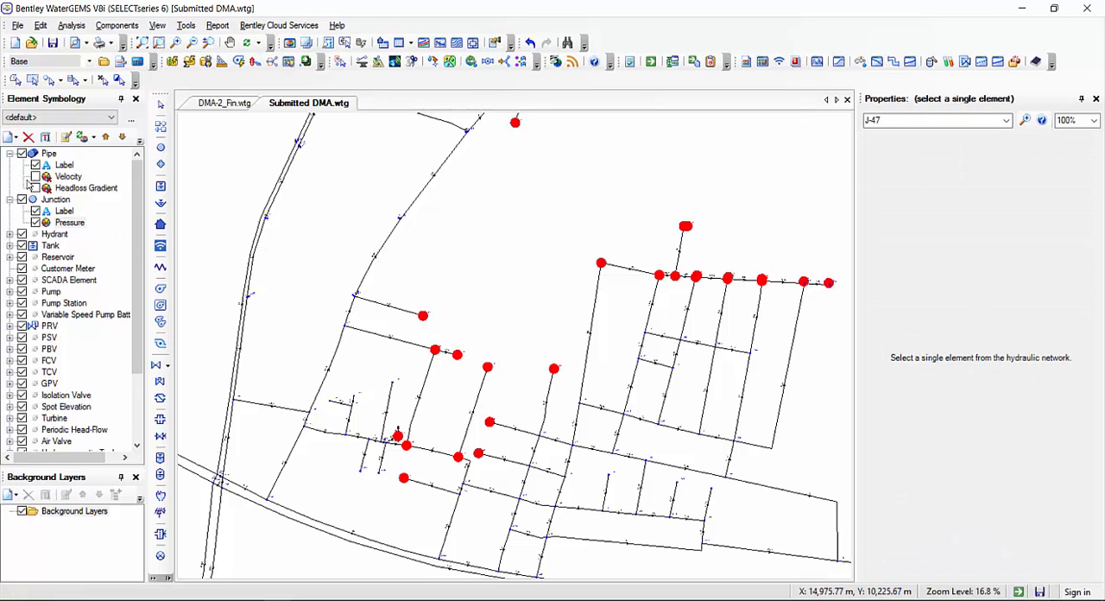
Hide the junction pressure color coding and open the Junction FlexTable maximized
left_click(35, 222)
scroll(501, 216, "down", 4)
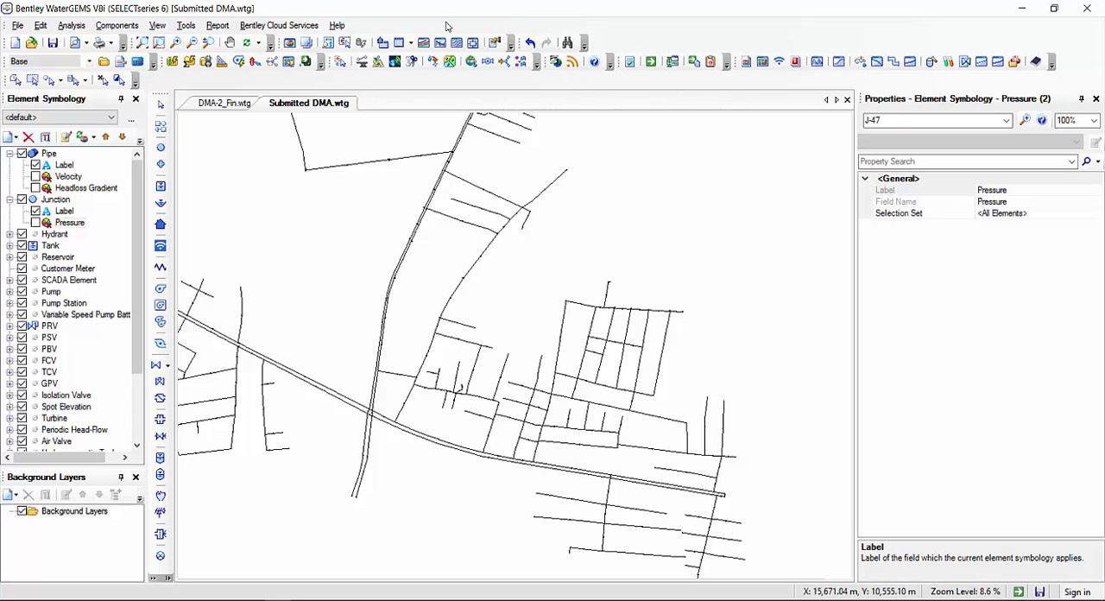
left_click(410, 43)
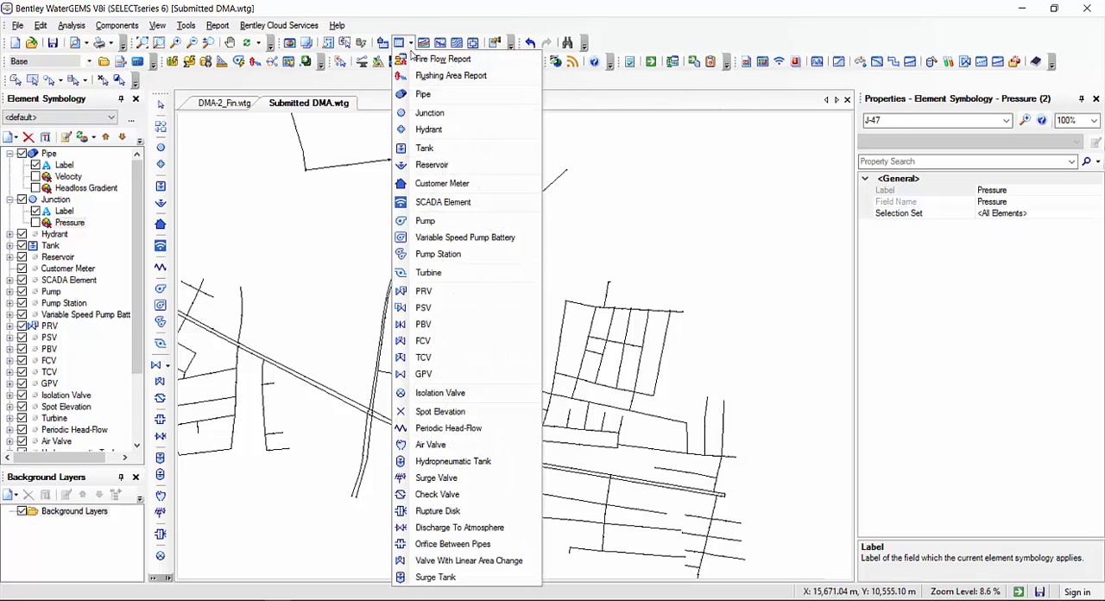
left_click(429, 112)
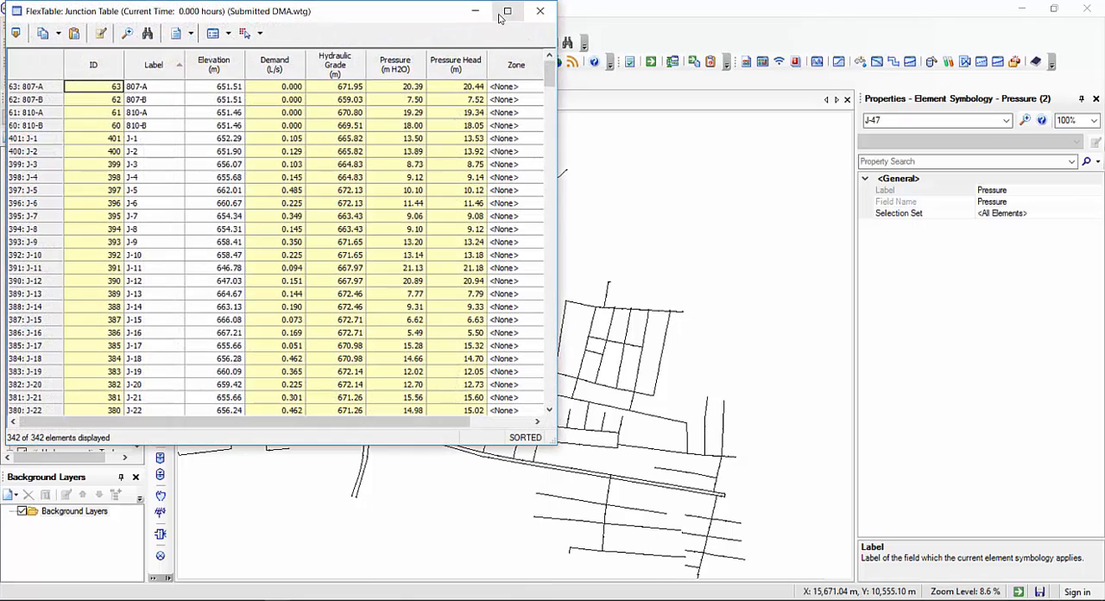
double_click(503, 21)
Filter the Junction table to pressures greater than 22 m H2O and select all the filtered rows
right_click(385, 68)
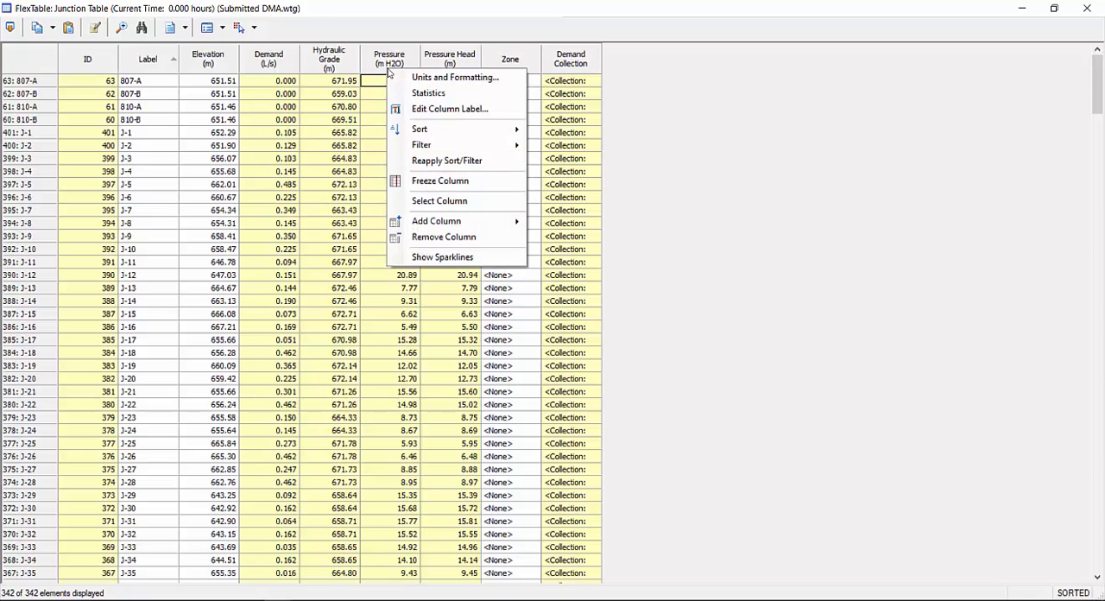
mouse_move(446, 148)
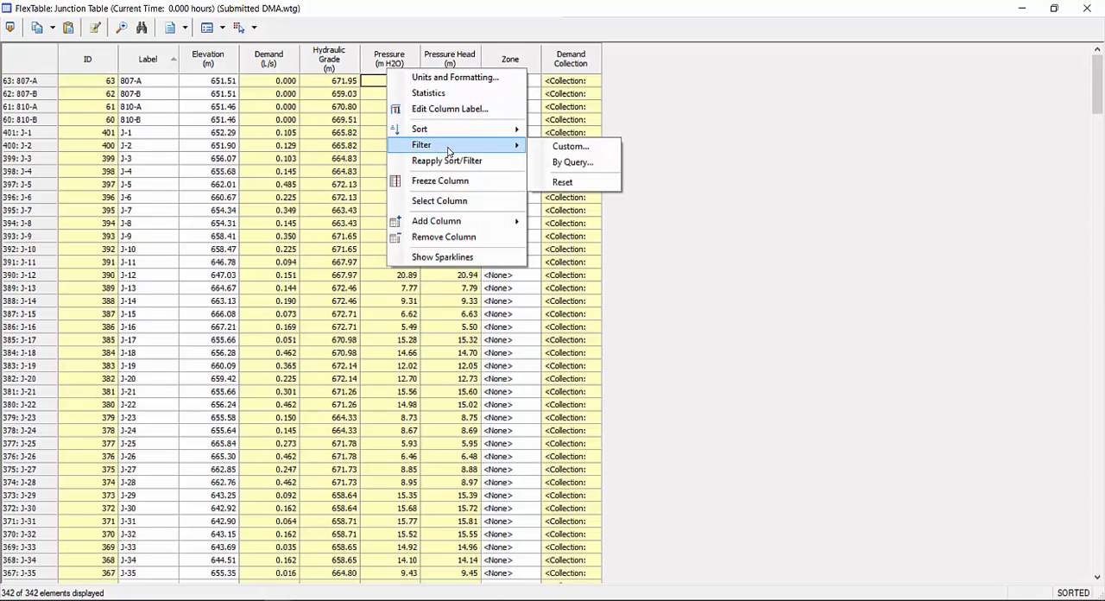
left_click(563, 147)
left_click(159, 222)
double_click(162, 234)
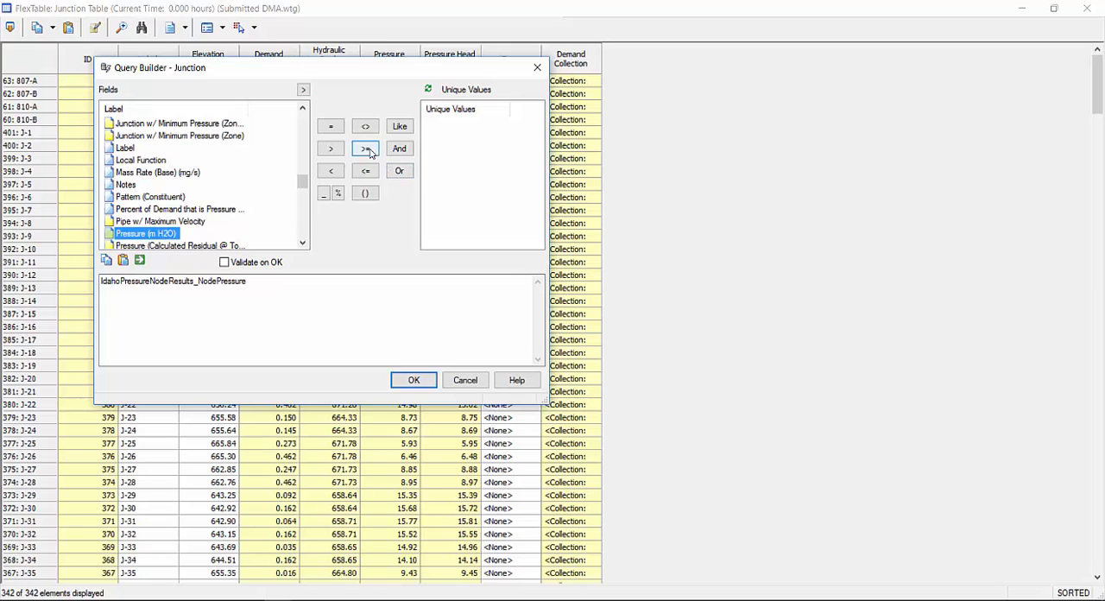
left_click(331, 171)
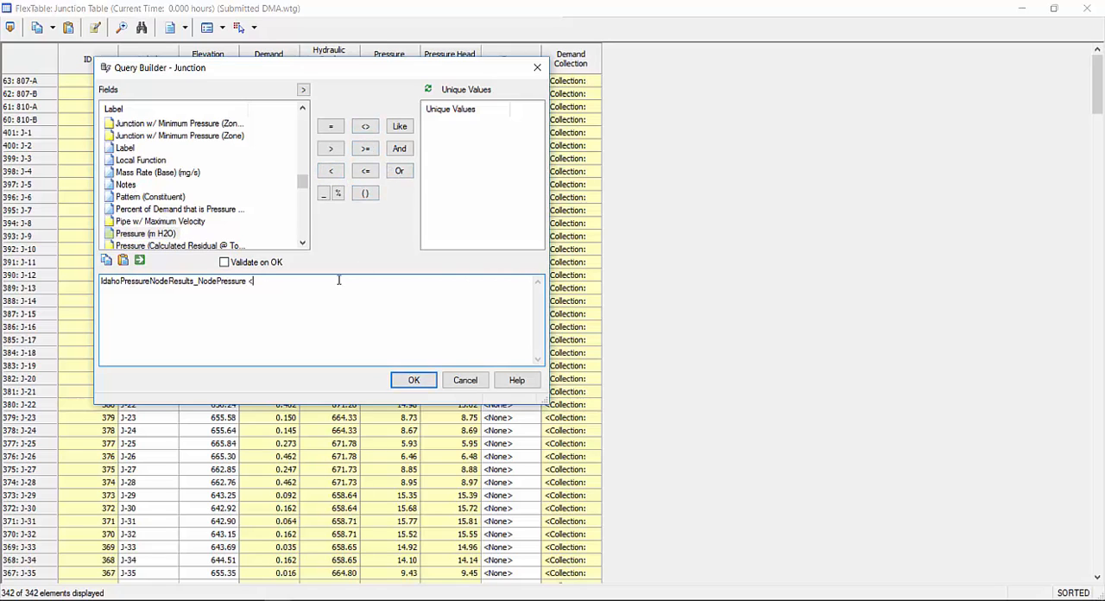
left_click(331, 148)
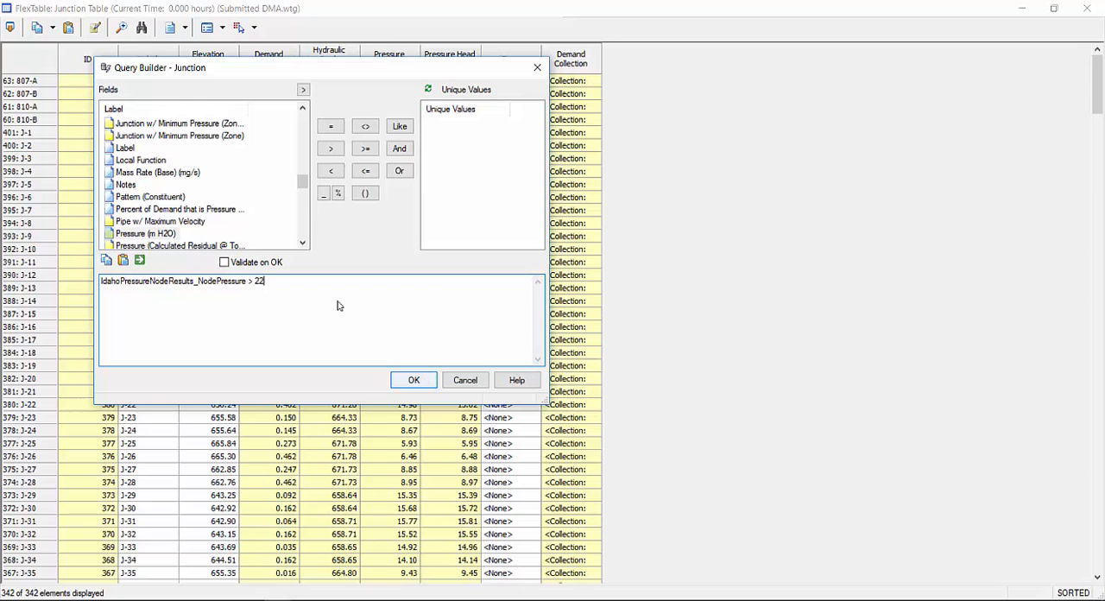
key("Return")
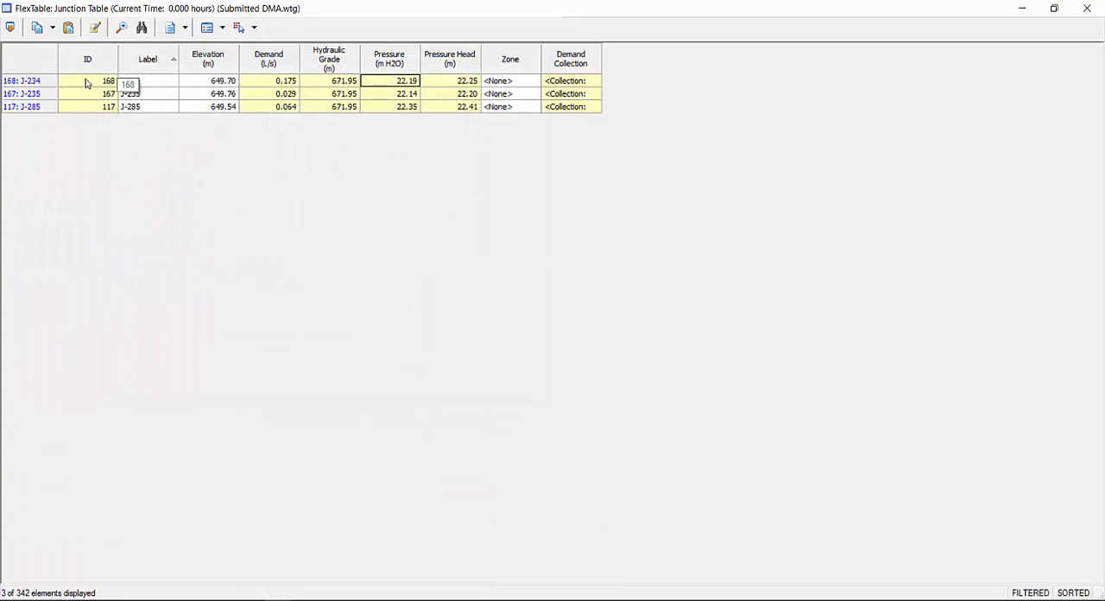
left_click_drag(28, 82, 45, 110)
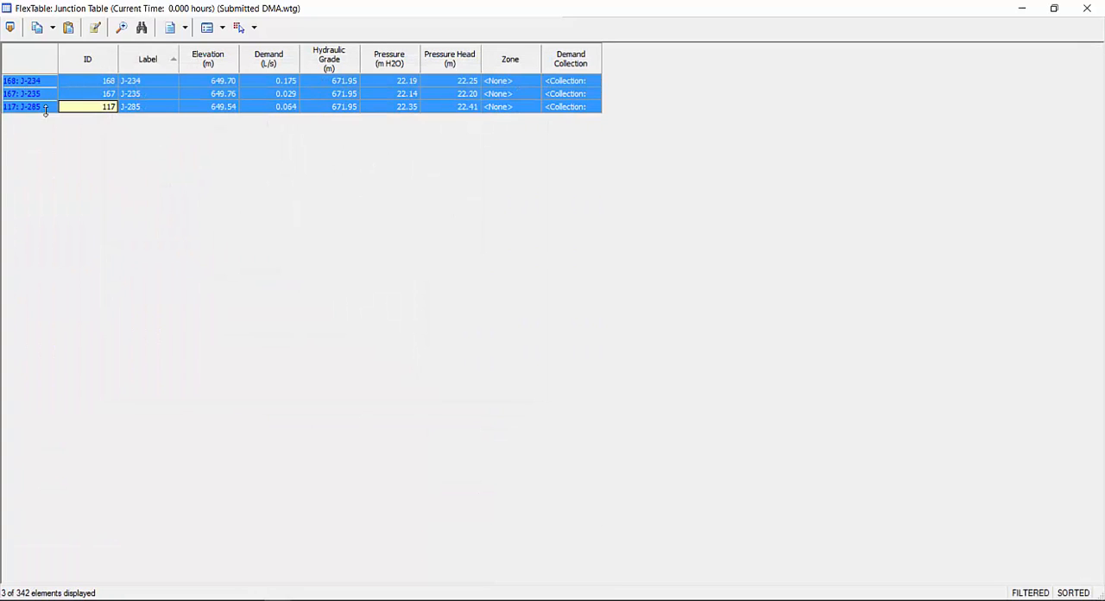
Check the pressures of the filtered high-pressure junctions J-234, J-235 and J-285
left_click(405, 82)
left_click(400, 95)
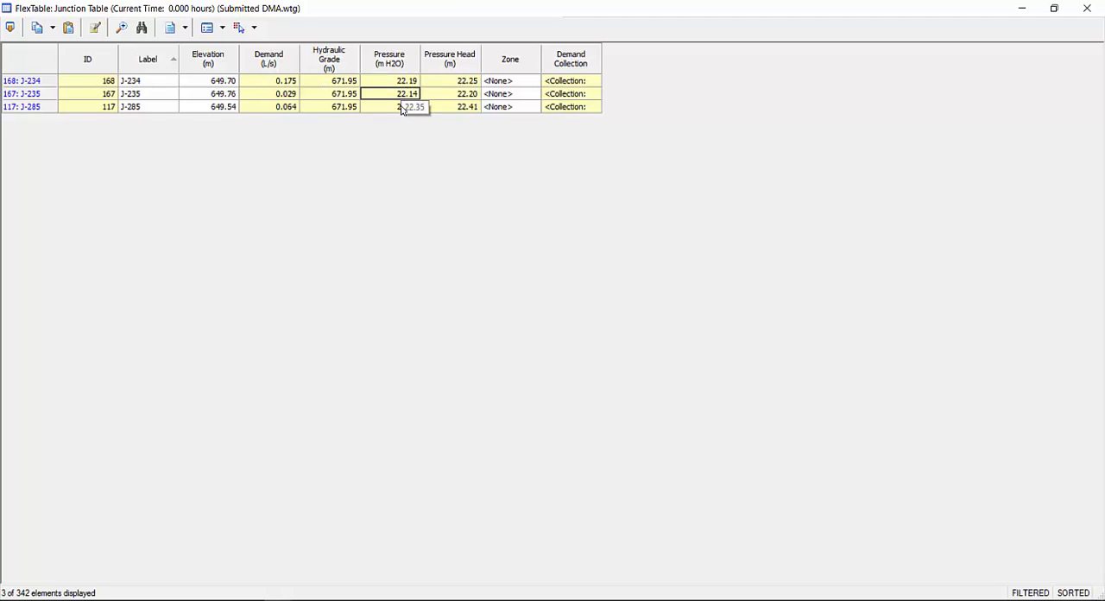
left_click(402, 107)
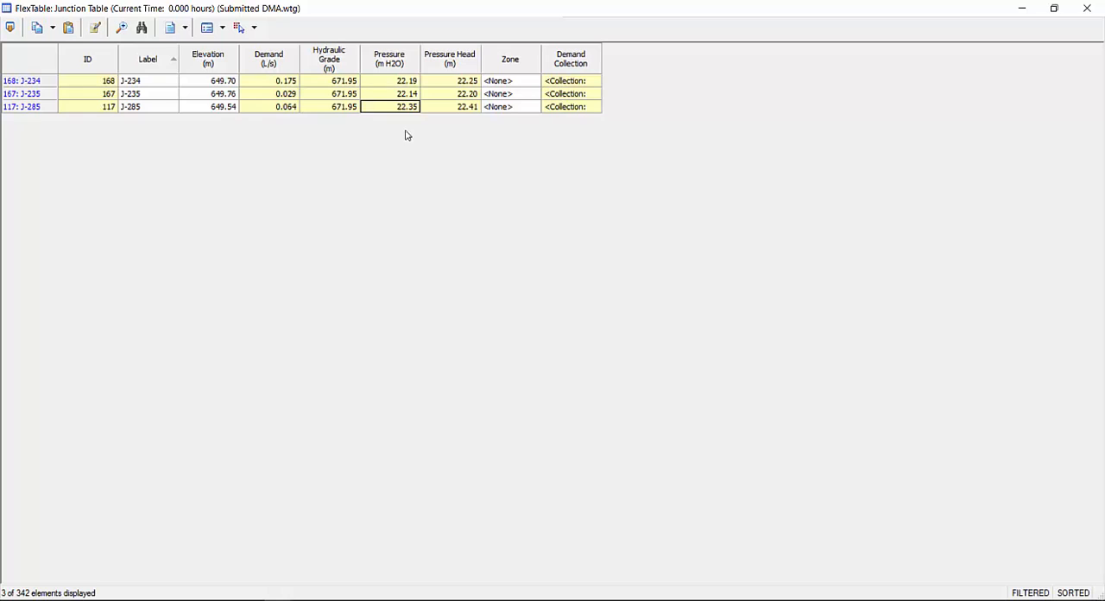
Change the Junction table's custom pressure filter to a less-than condition that keeps only the low-pressure junctions
right_click(404, 60)
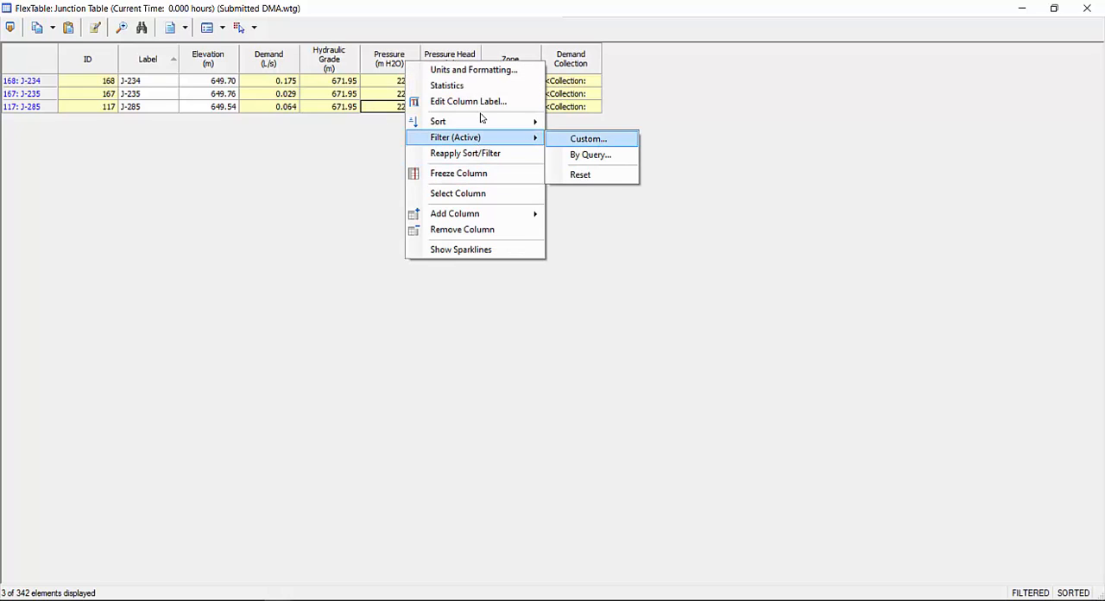
left_click(588, 139)
left_click_drag(264, 281, 250, 281)
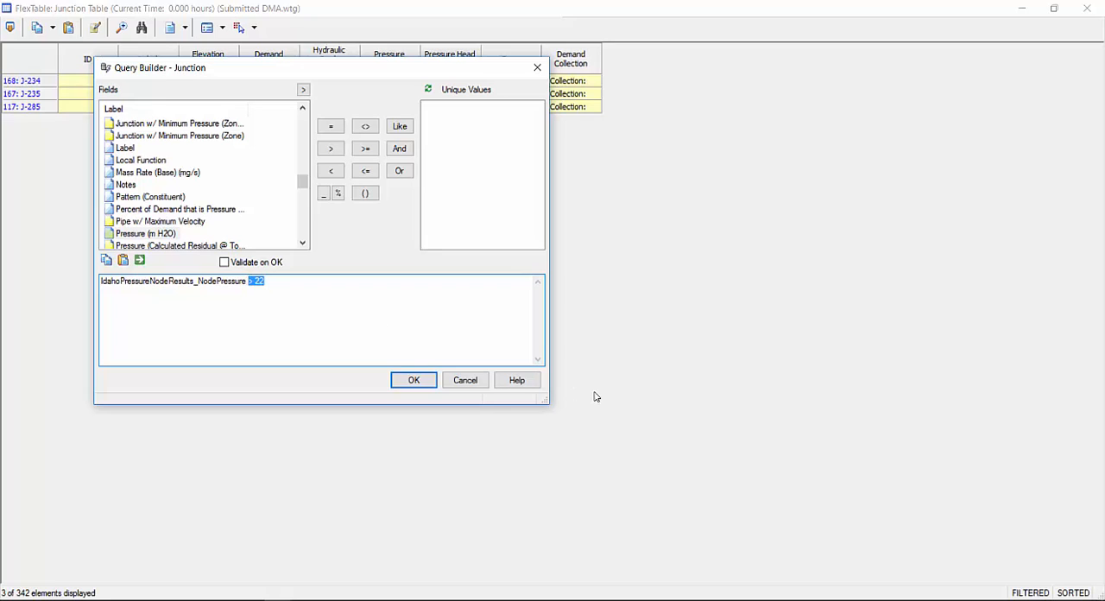
type("<")
left_click(394, 388)
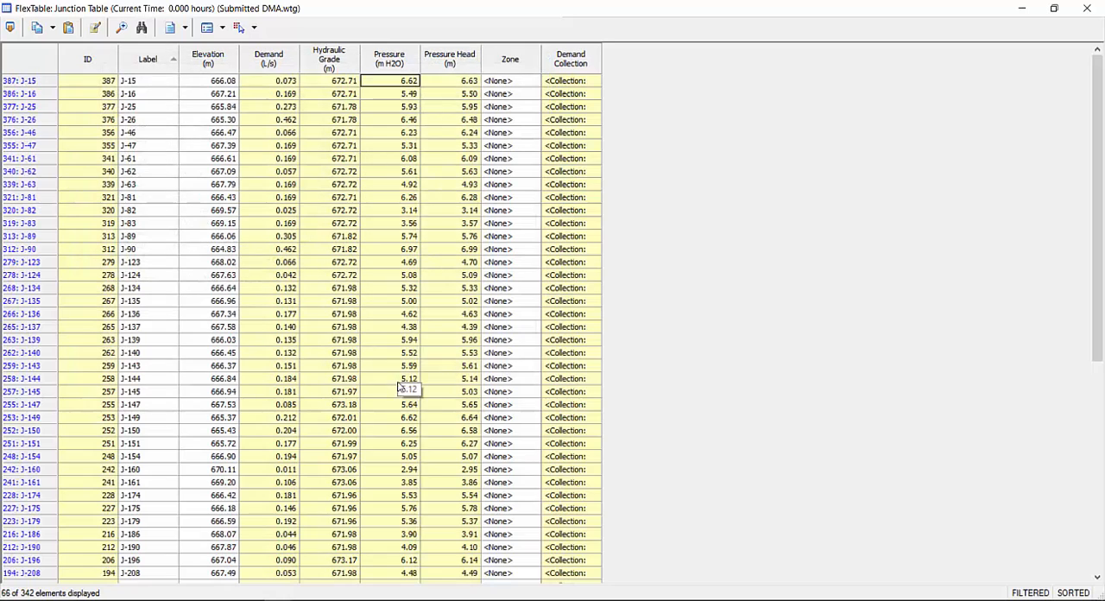
Review the Pressure column values of the filtered low-pressure junctions, including J-150 through J-278
left_click_drag(1100, 139, 1102, 348)
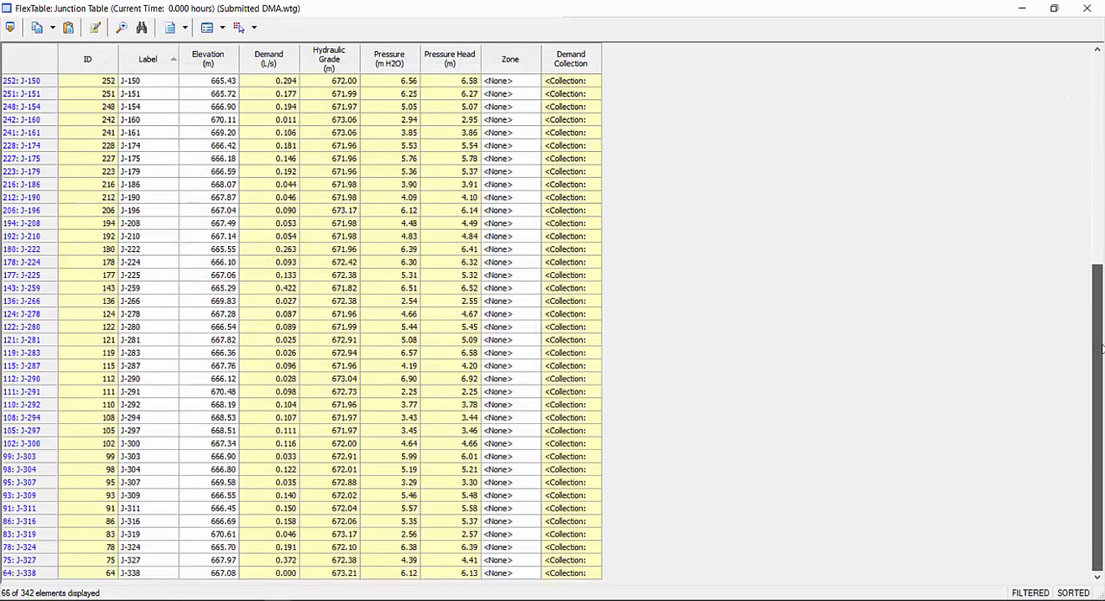
left_click(380, 82)
left_click_drag(385, 82, 408, 302)
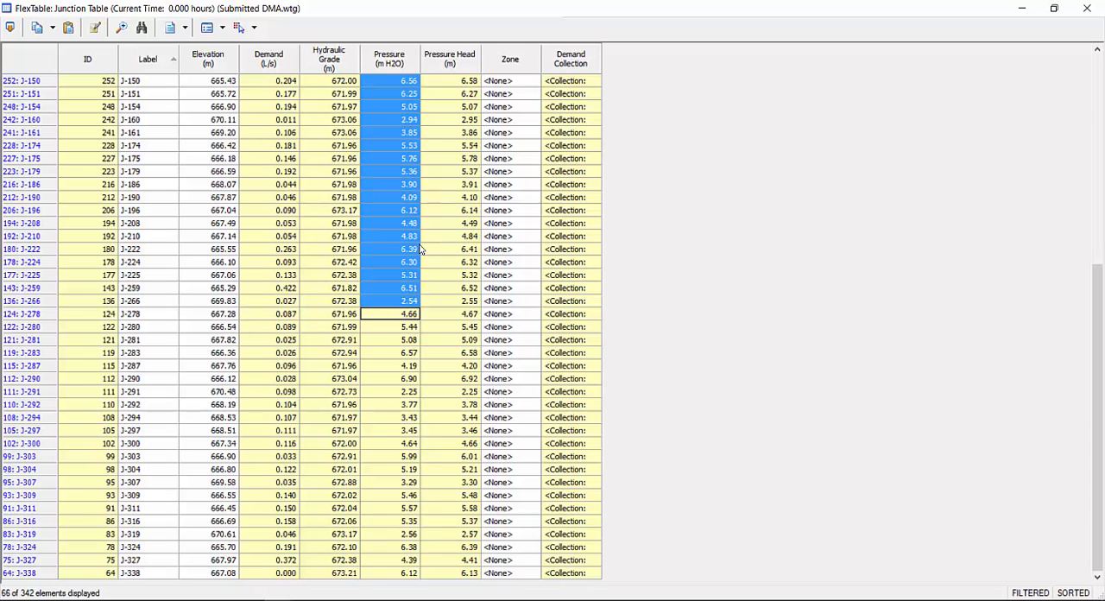
scroll(412, 233, "up", 5)
Reset the active filter on the Junction table and close the table
right_click(393, 60)
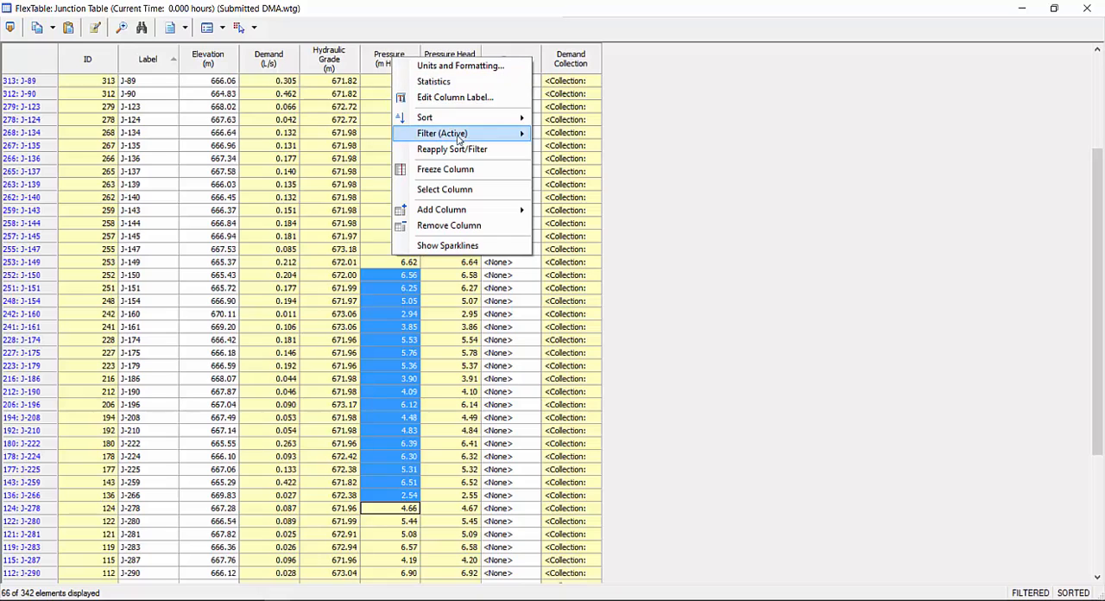
mouse_move(460, 134)
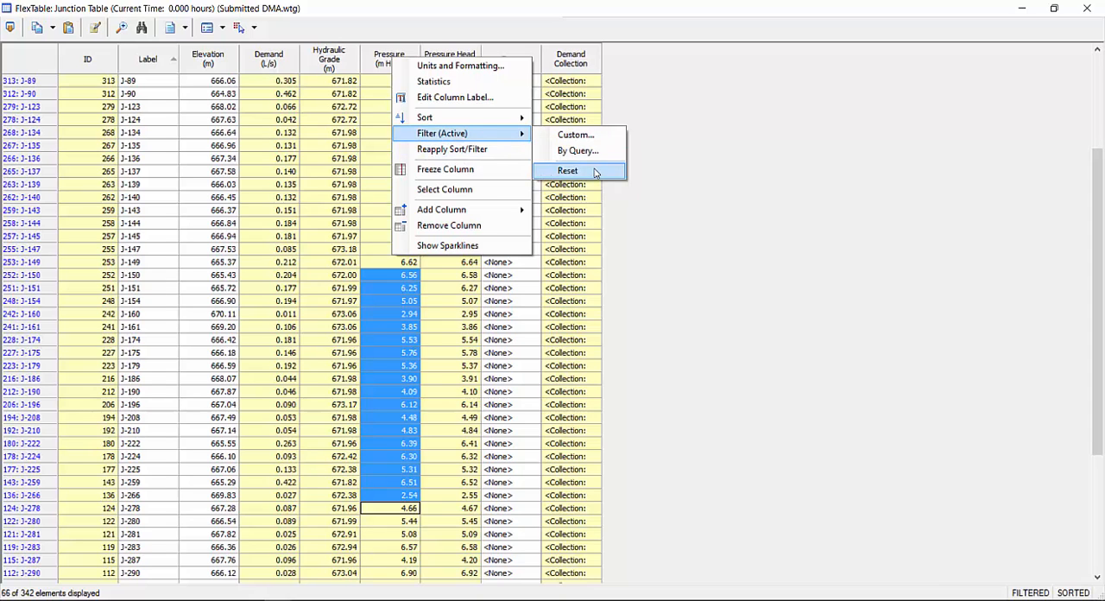
left_click(568, 171)
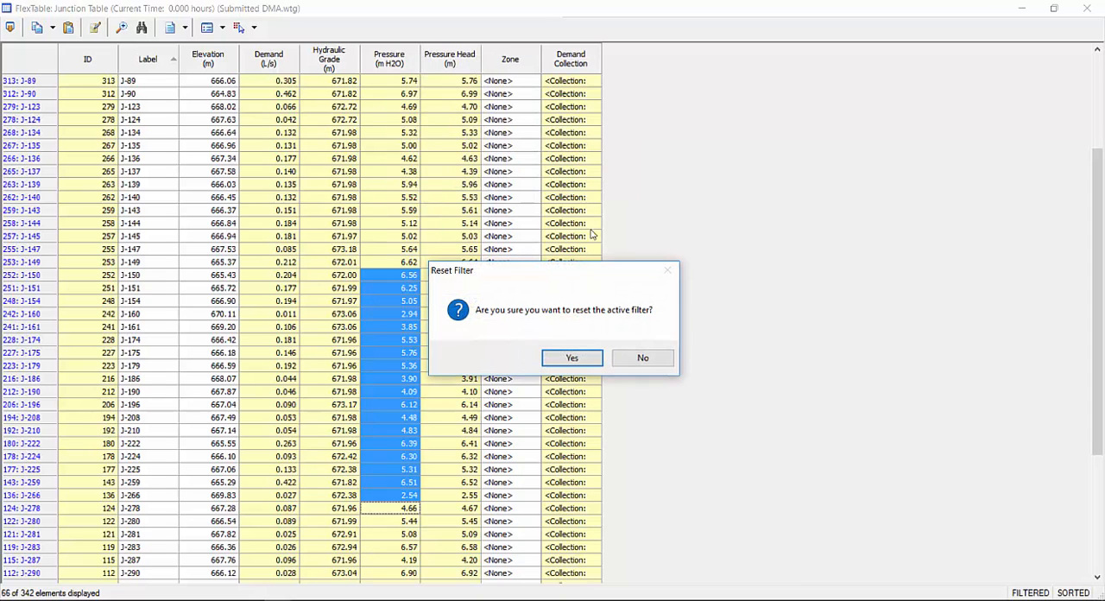
left_click(583, 364)
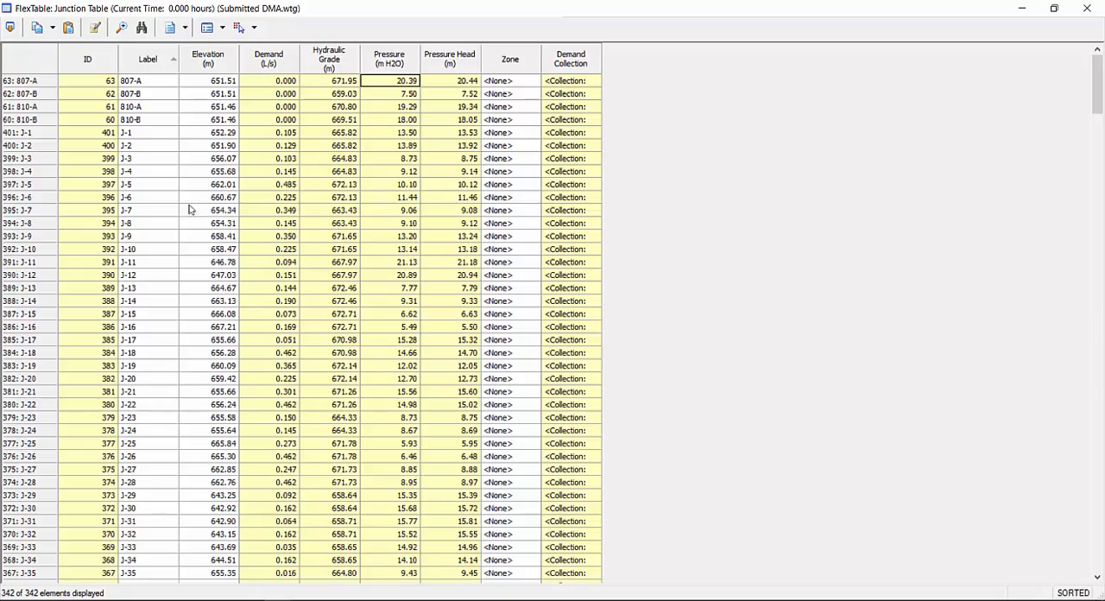
left_click_drag(1099, 76, 1087, 439)
left_click(1087, 8)
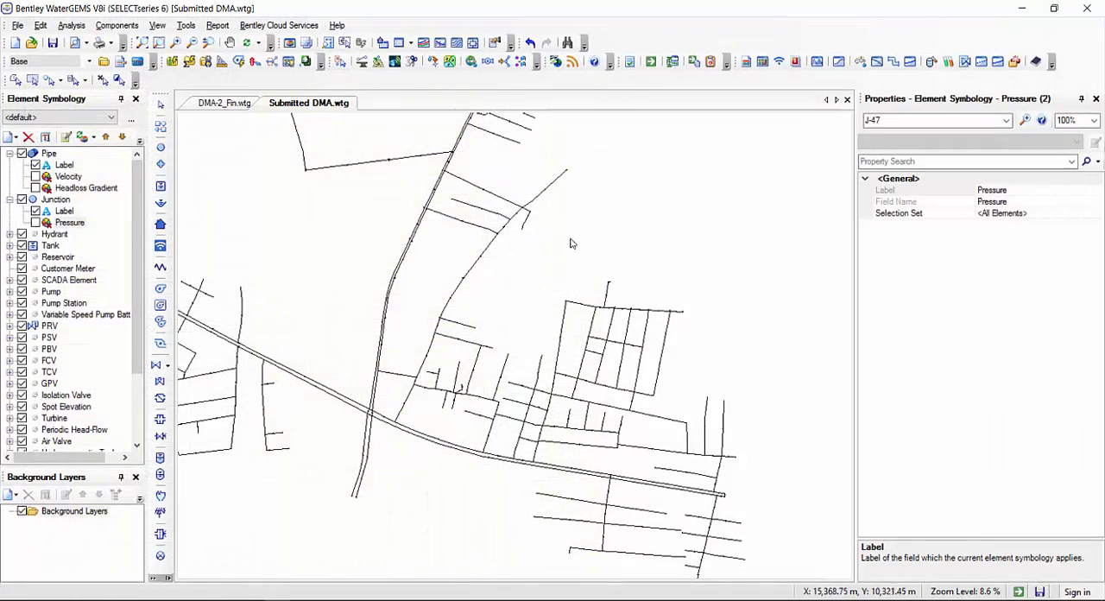
Create a new free form annotation for the Pipe elements and open its text for editing
left_click(640, 226)
scroll(640, 225, "down", 5)
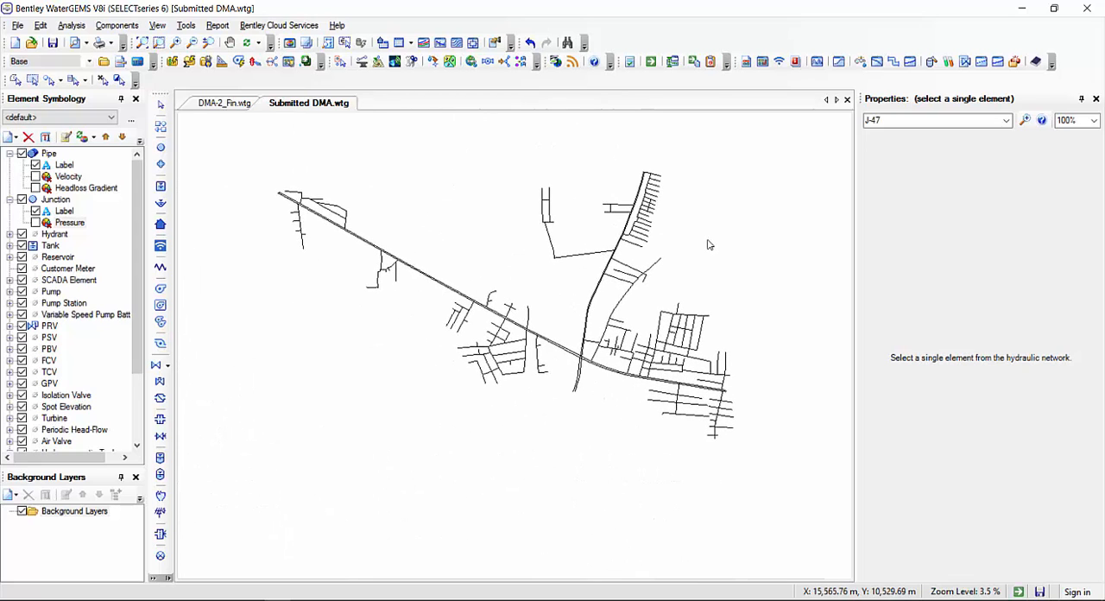
scroll(706, 245, "up", 2)
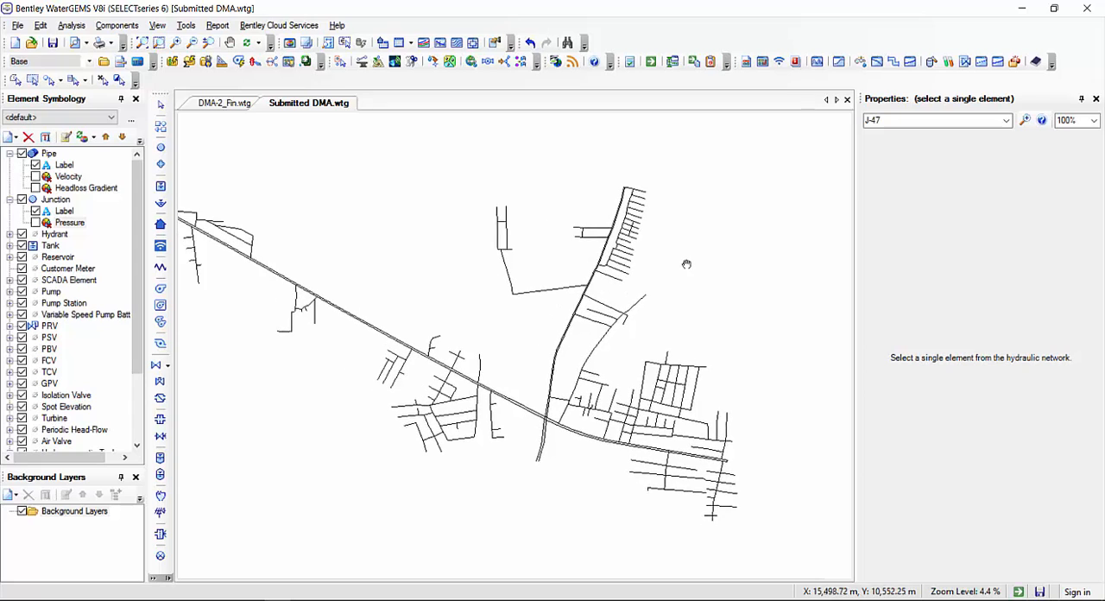
left_click_drag(693, 243, 714, 240)
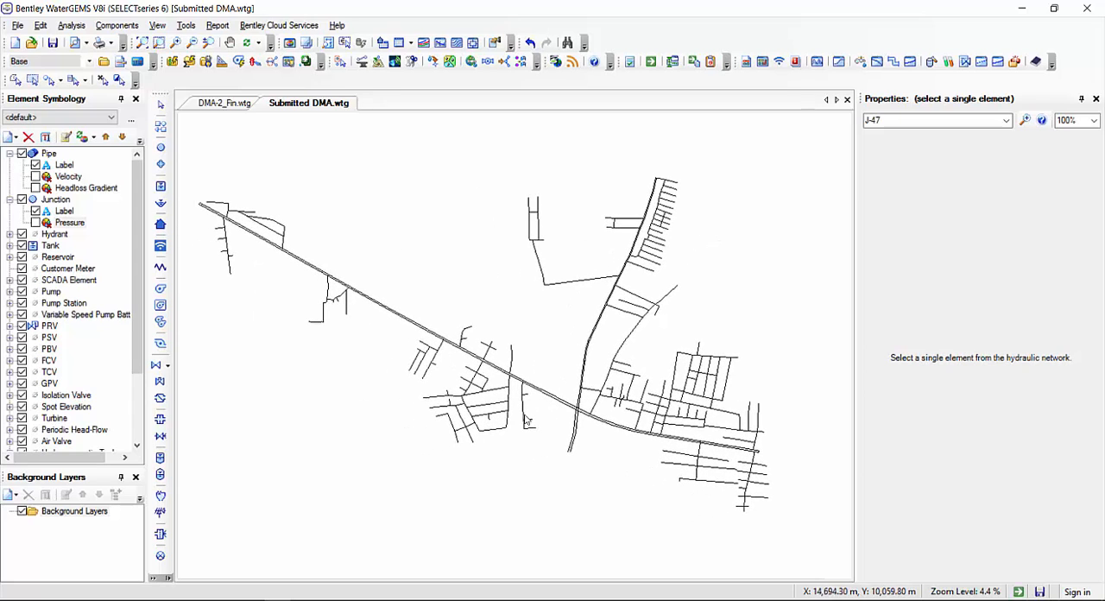
right_click(49, 155)
mouse_move(97, 162)
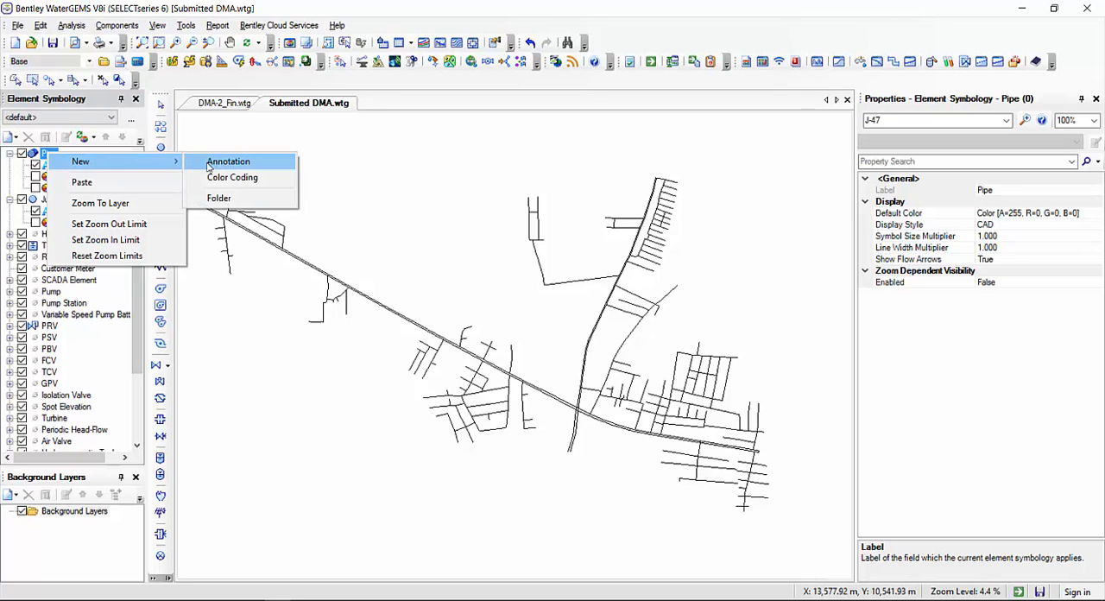
left_click(216, 166)
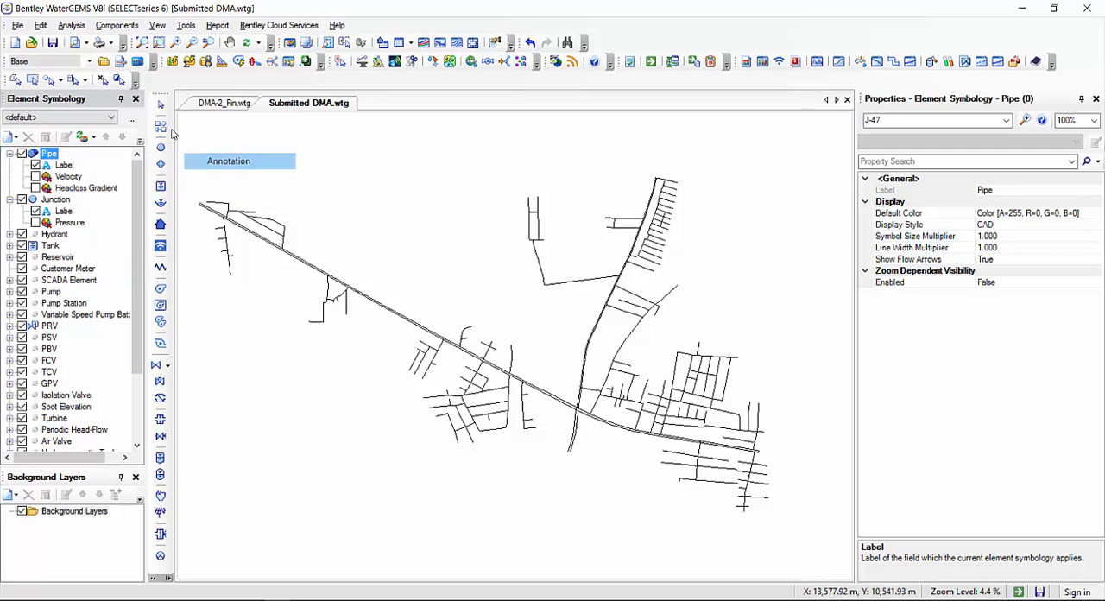
left_click(672, 217)
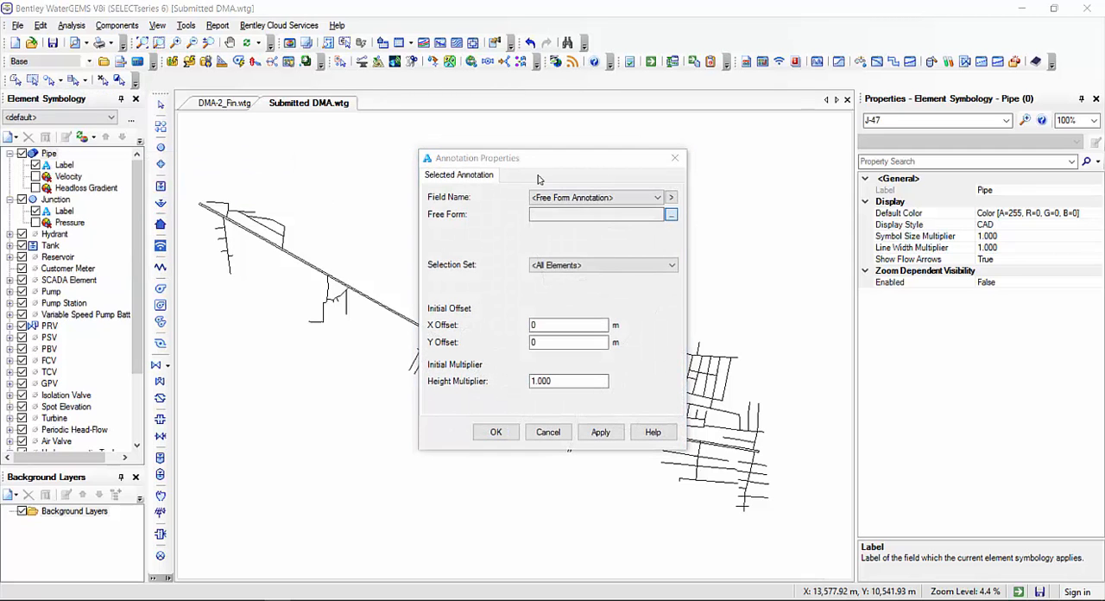
Append the pipe's physical Diameter and Length fields to the free form annotation on separate lines
left_click(393, 243)
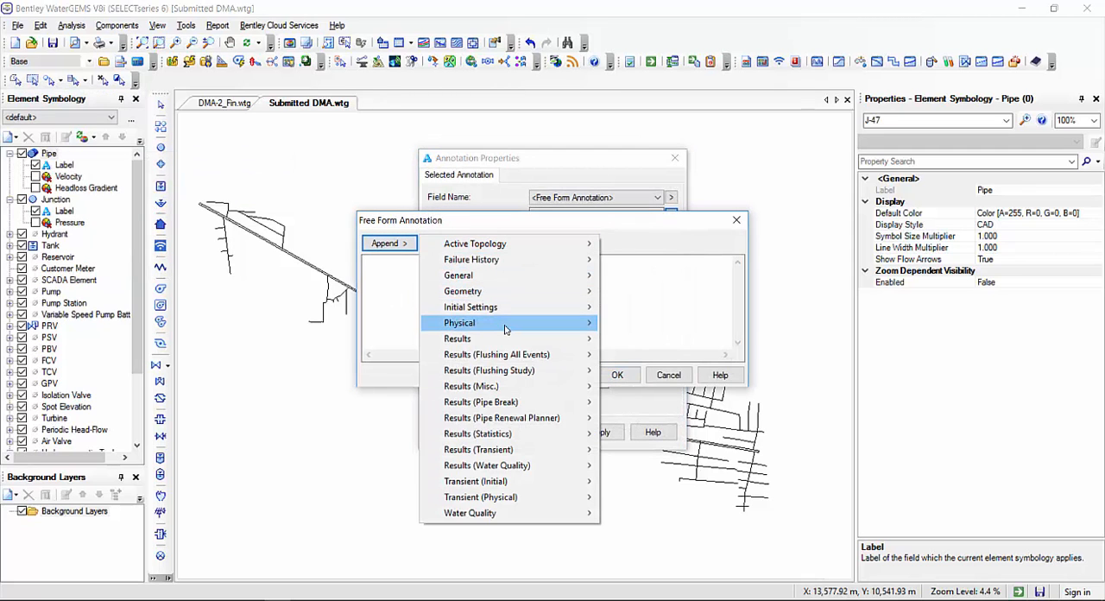
mouse_move(506, 329)
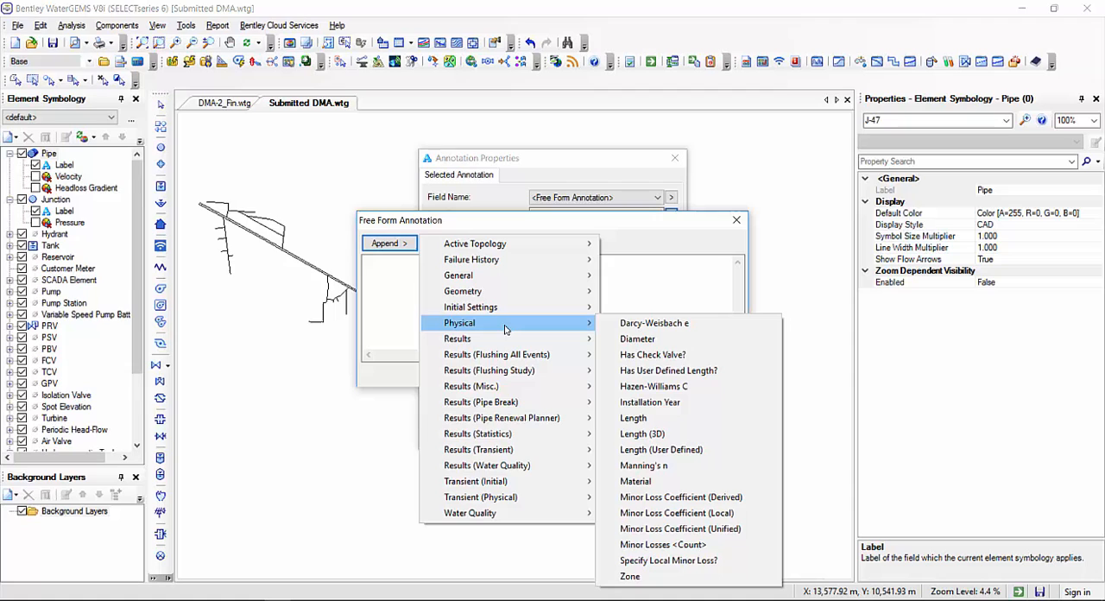
left_click(636, 339)
key("Return")
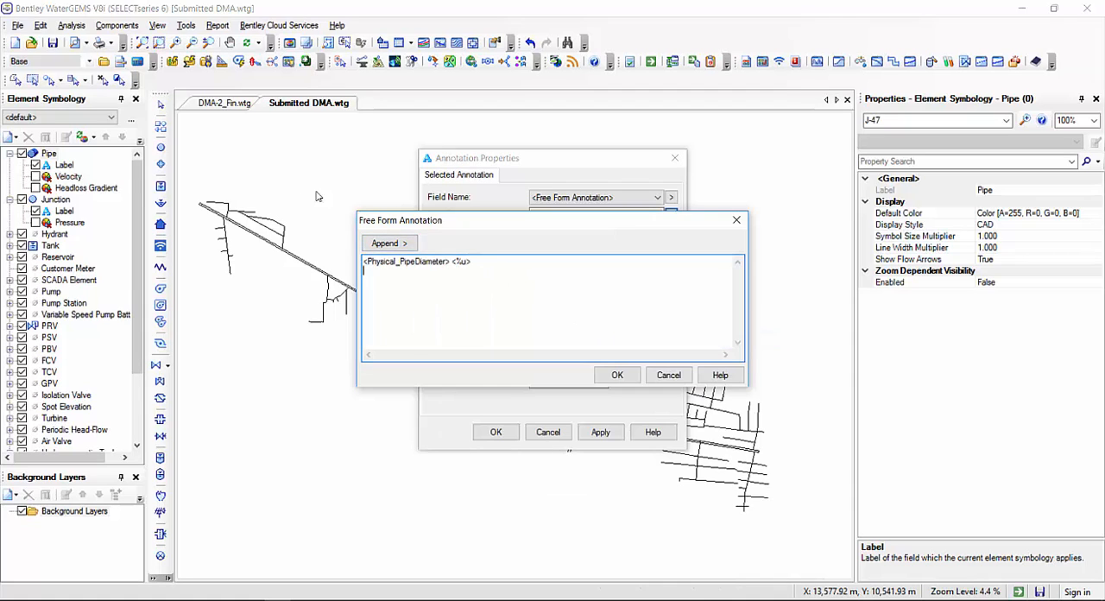
left_click(387, 243)
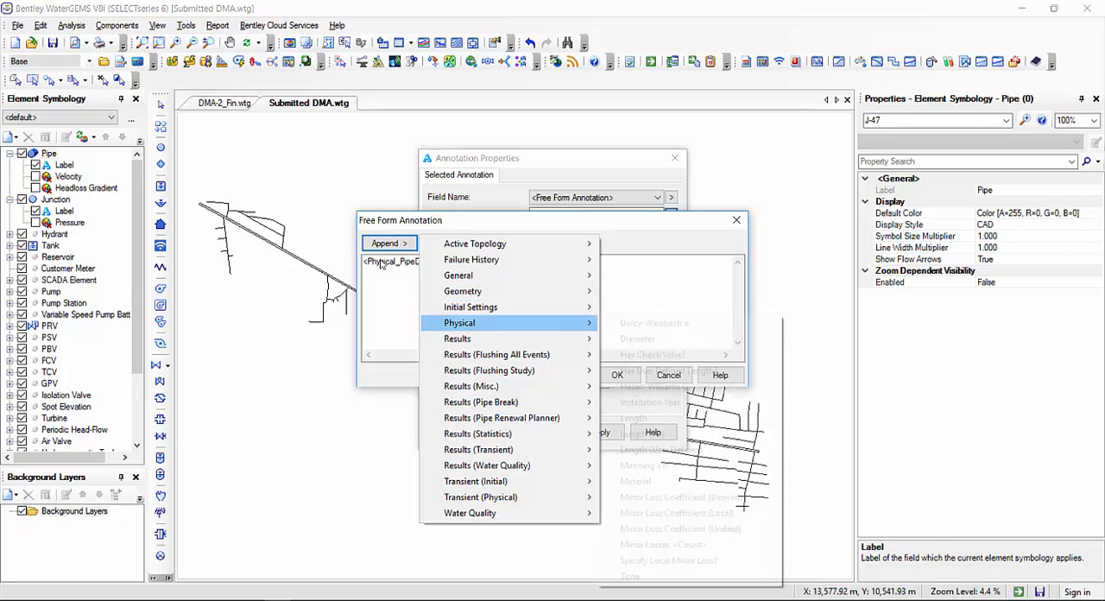
left_click(721, 417)
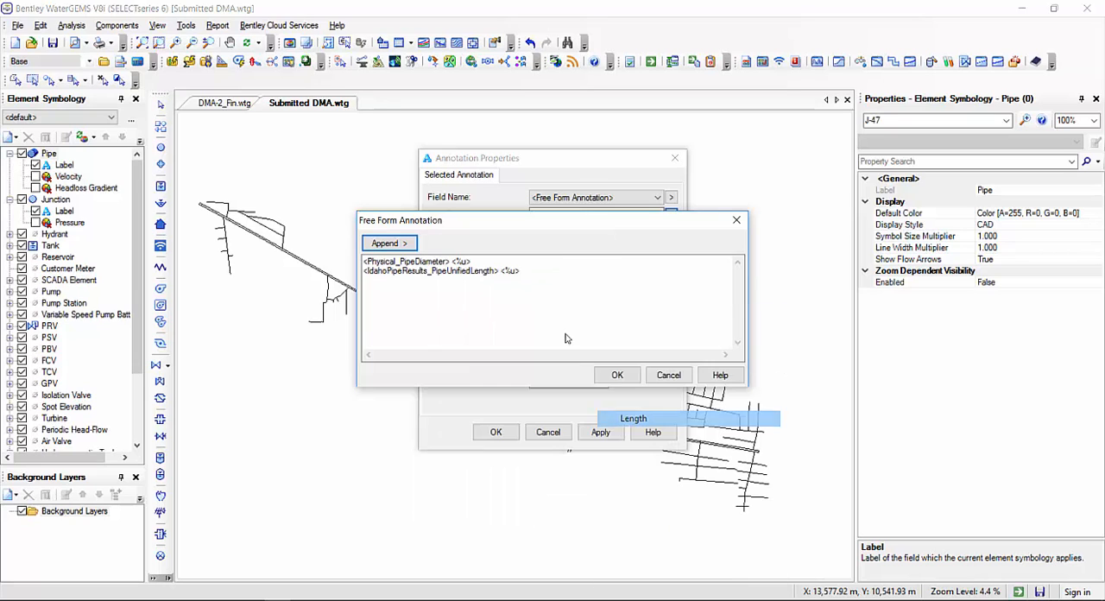
Append the pipe's physical Material field on a new line of the annotation
left_click(411, 245)
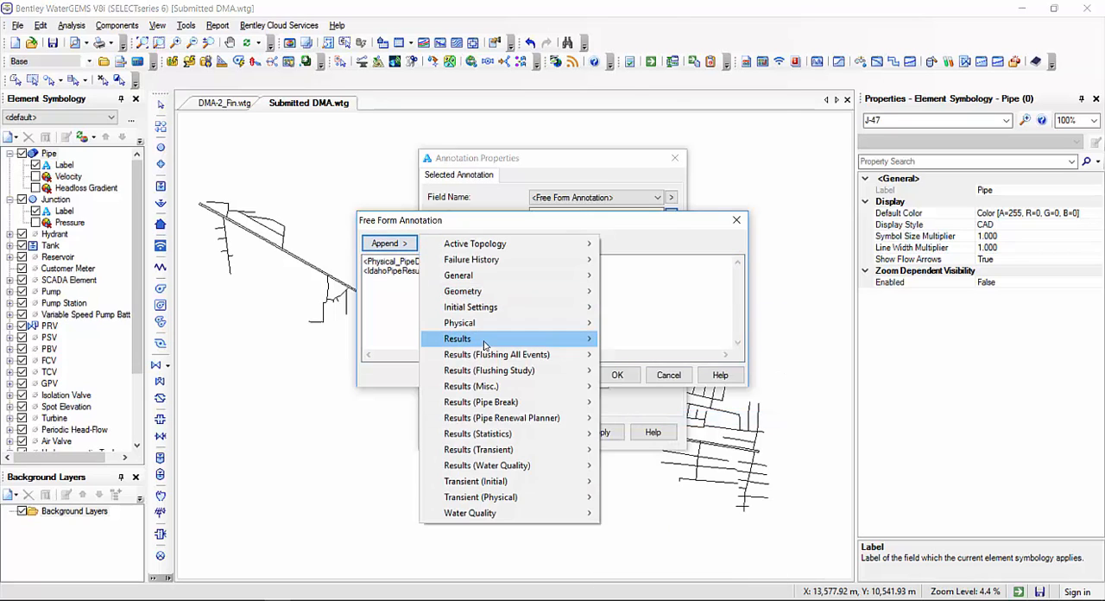
mouse_move(492, 323)
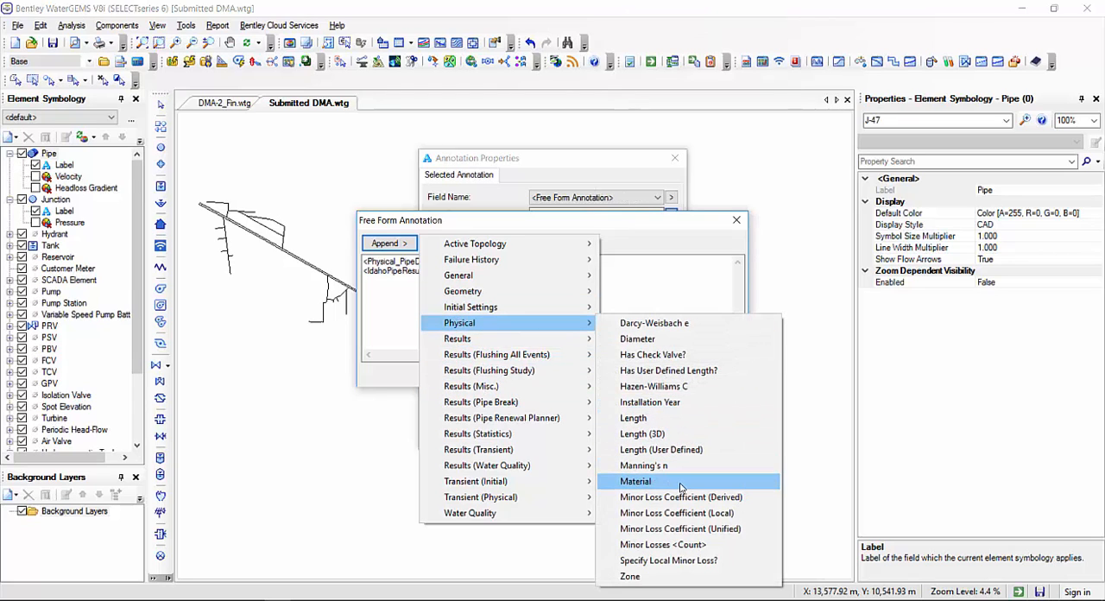
left_click(630, 481)
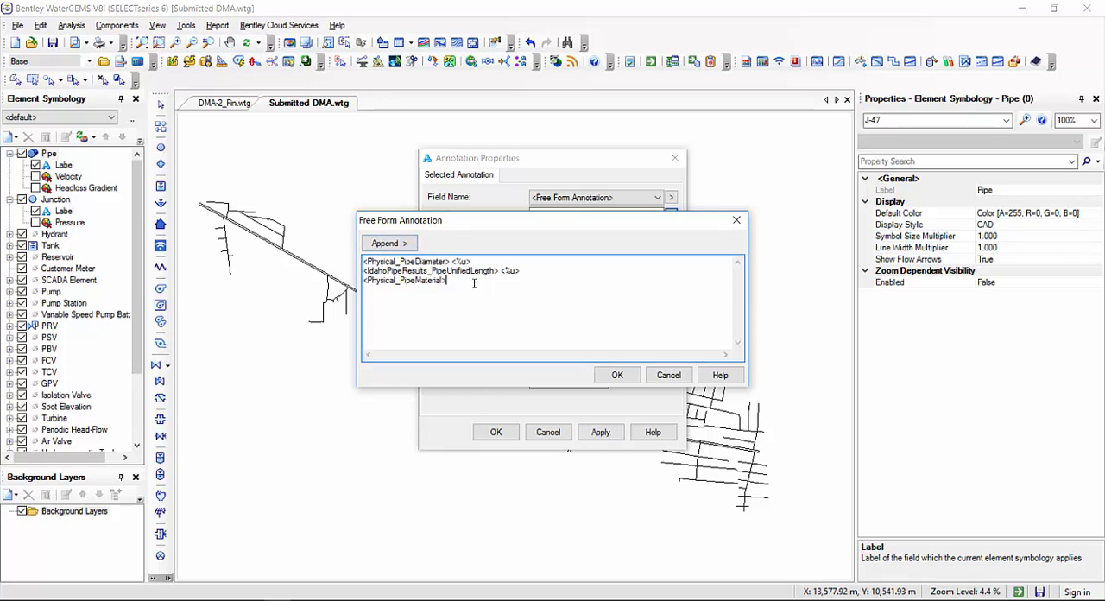
left_click(388, 244)
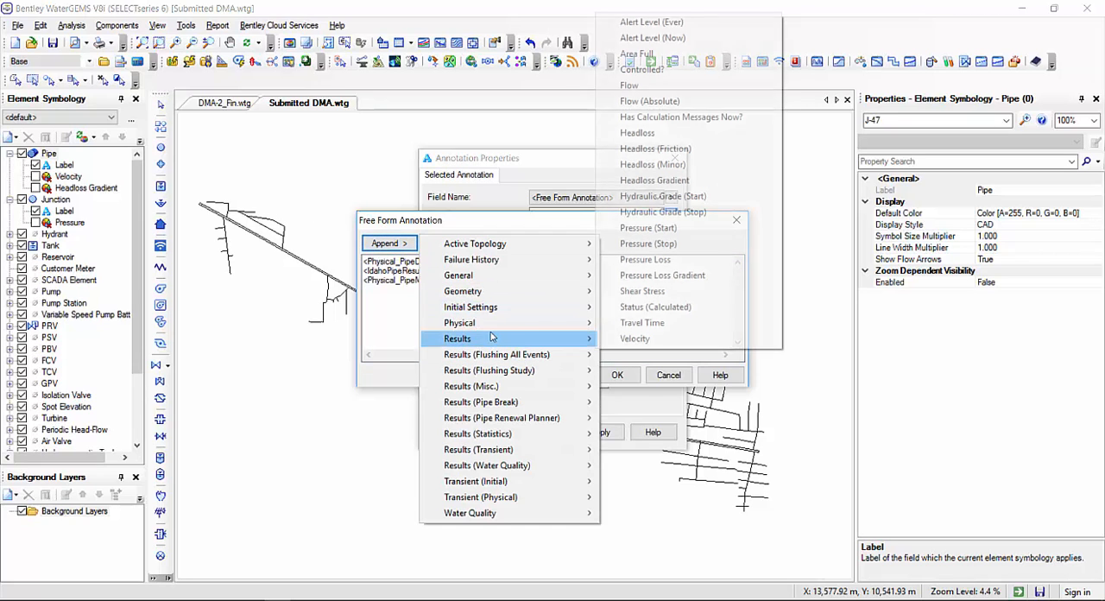
mouse_move(518, 323)
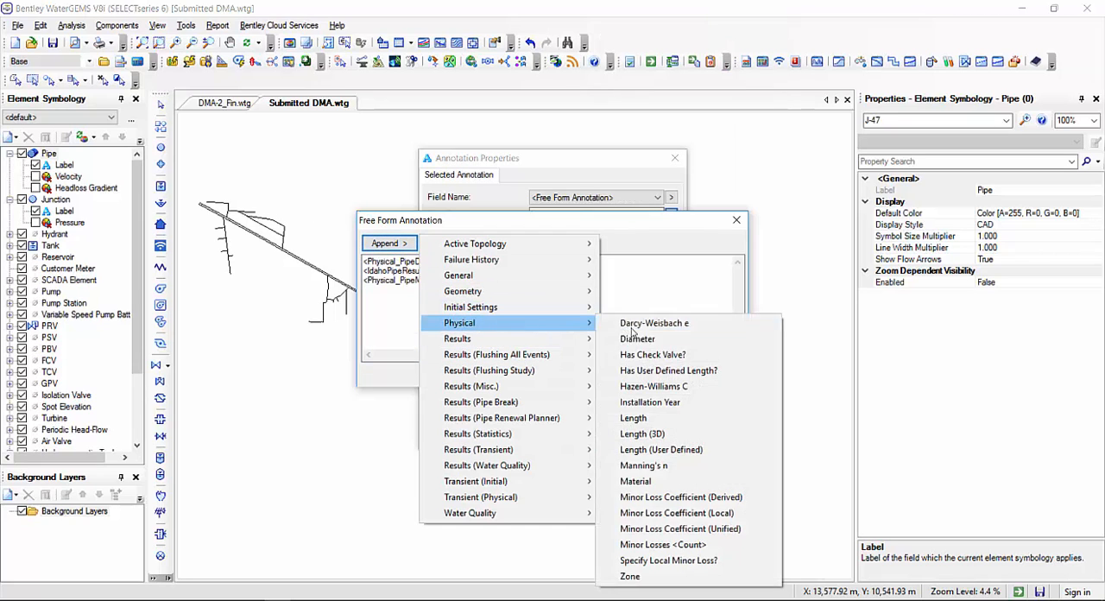
left_click(665, 419)
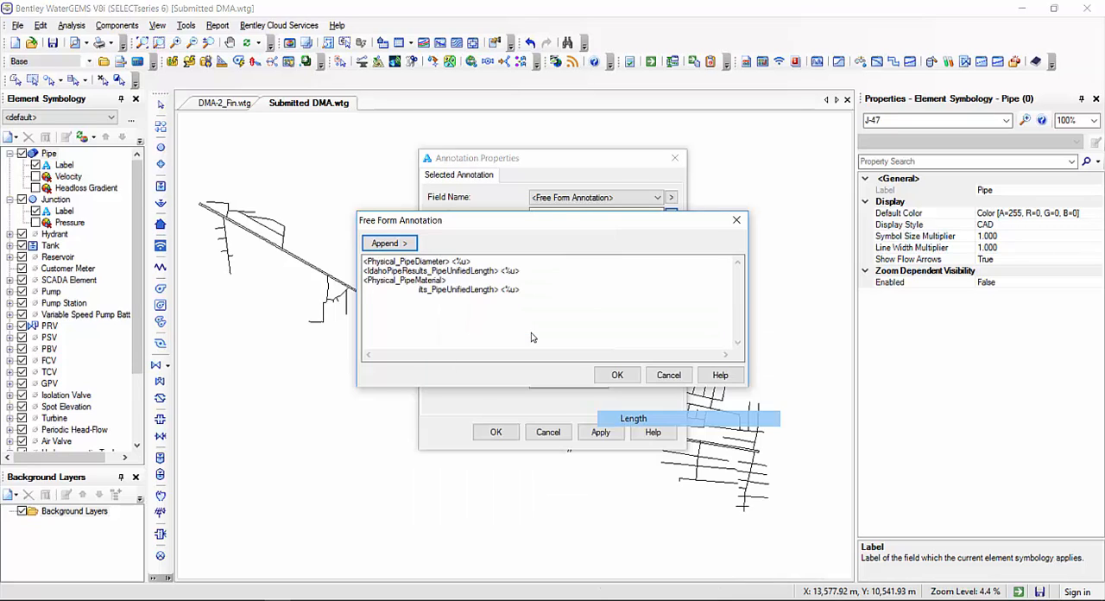
left_click_drag(529, 291, 373, 293)
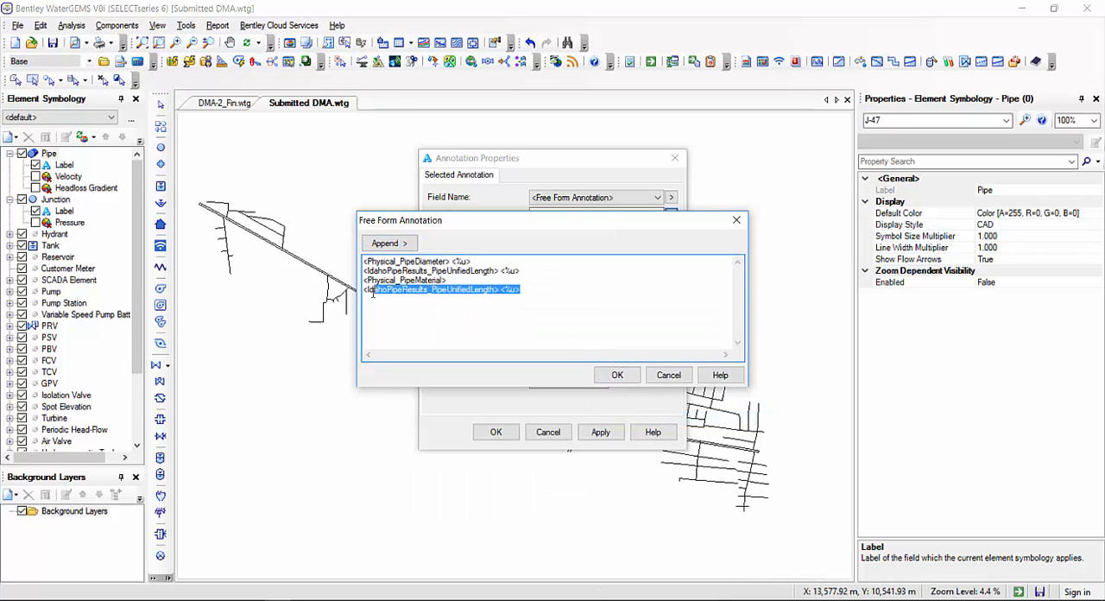
key("Delete")
Append the Velocity and Flow (Absolute) result fields to the pipe annotation on separate lines
left_click(390, 242)
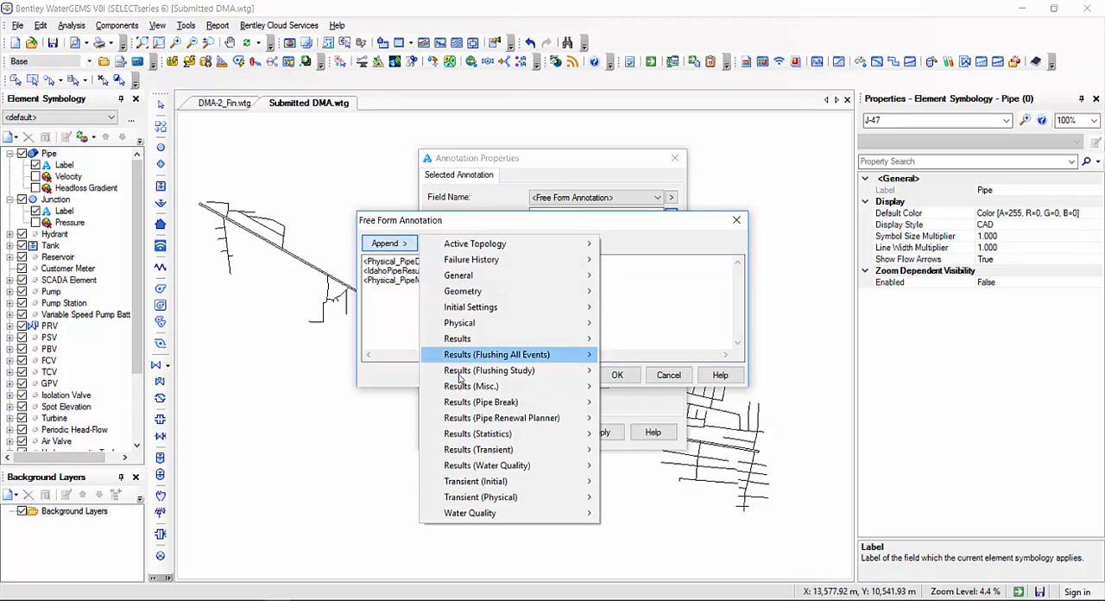
mouse_move(484, 339)
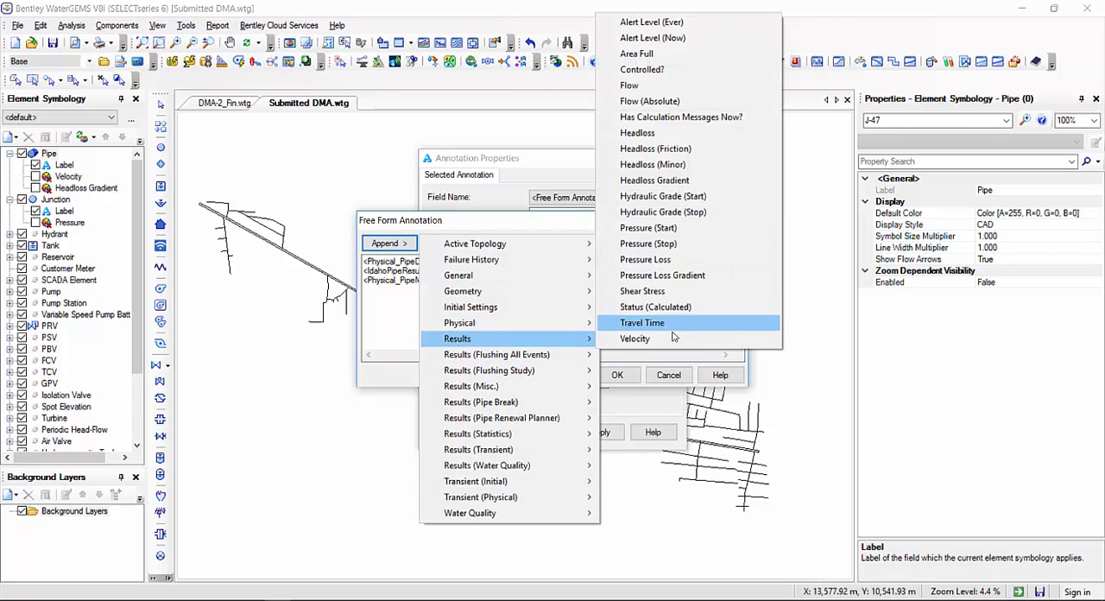
left_click(639, 338)
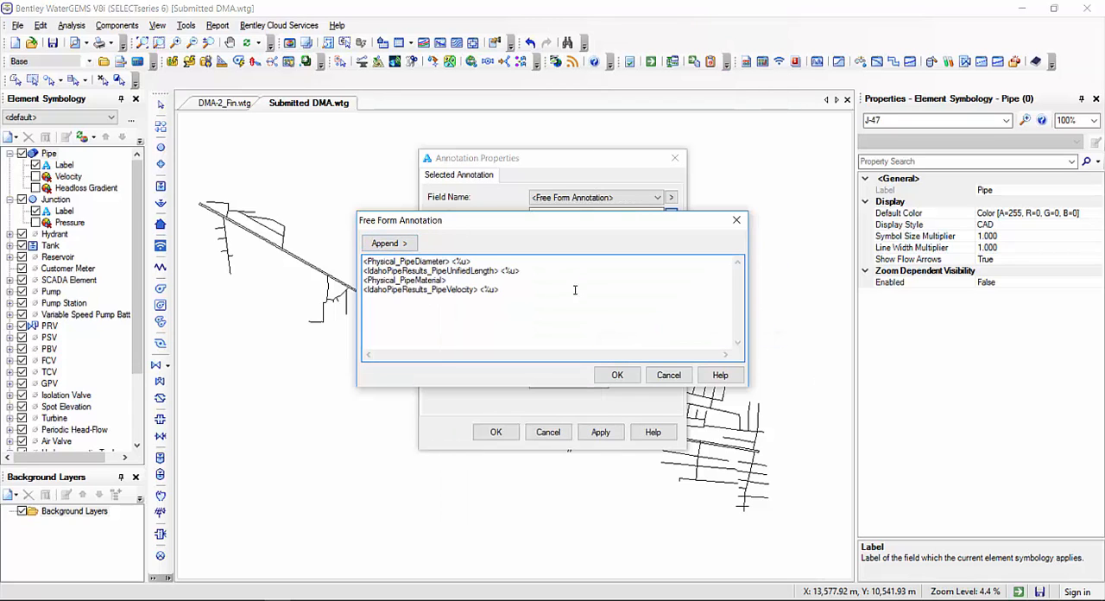
left_click(404, 245)
mouse_move(491, 338)
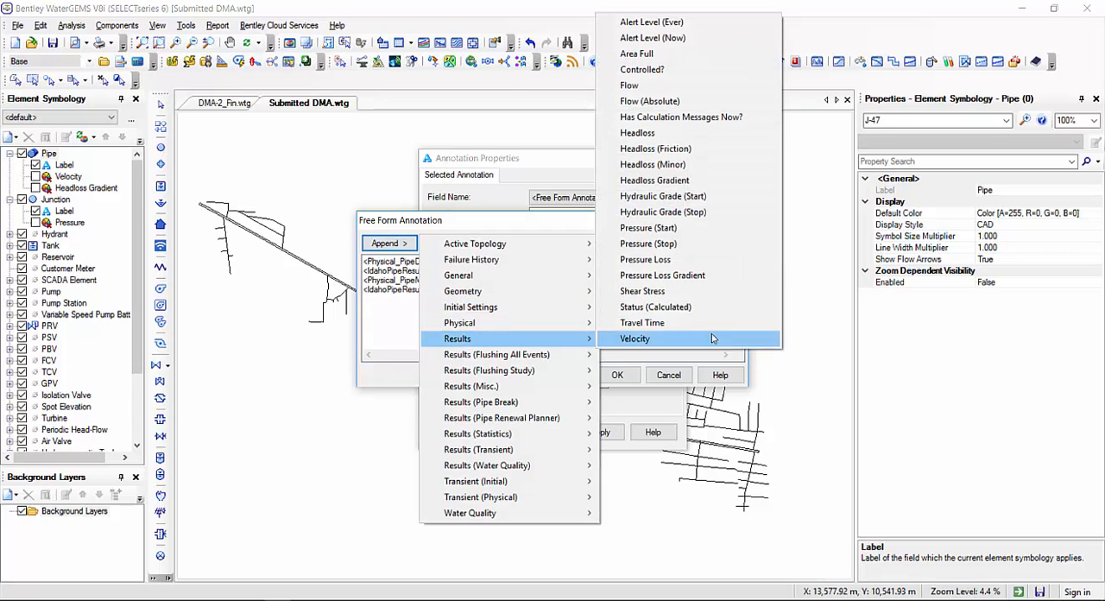
left_click(669, 102)
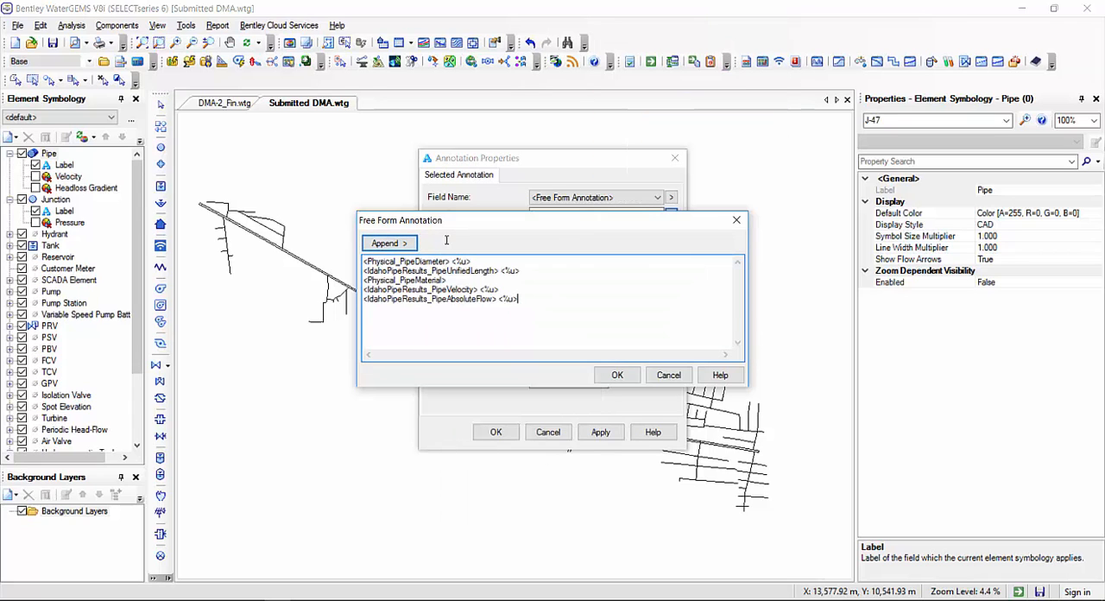
Accept the free form annotation text and apply the annotation to all pipe elements
left_click(619, 374)
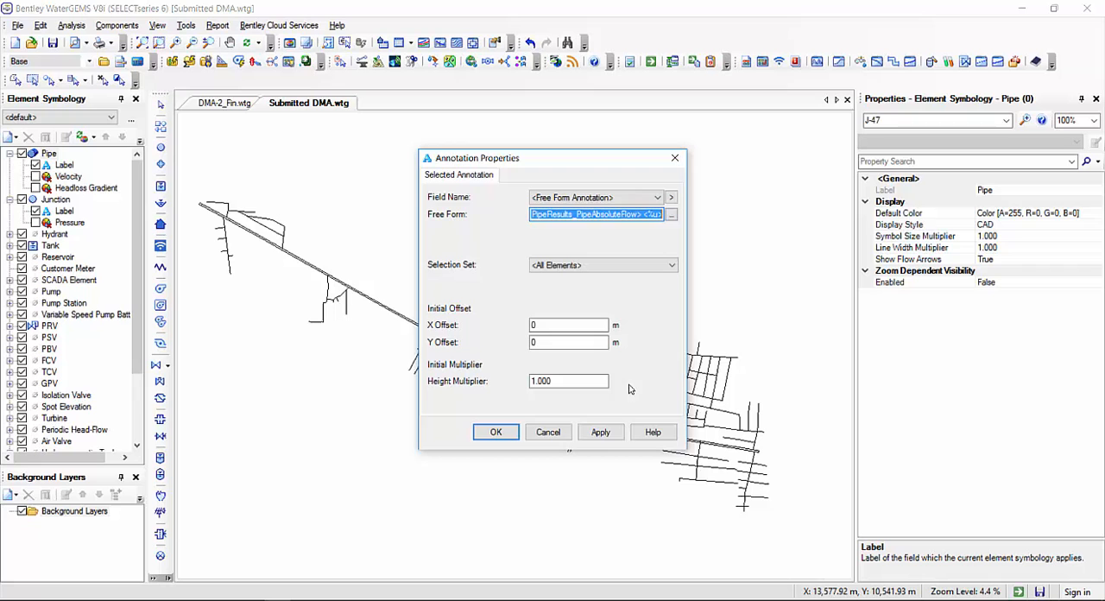
left_click(600, 432)
left_click(494, 433)
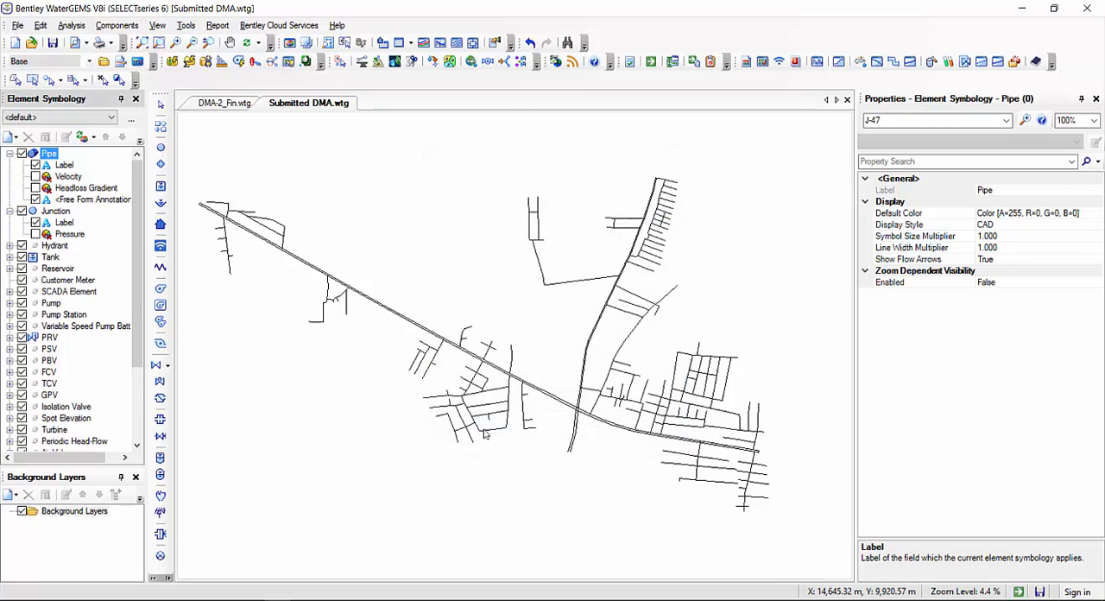
Turn off the pipe Label annotation so only the free form annotation is shown along the pipes
scroll(436, 329, "up", 10)
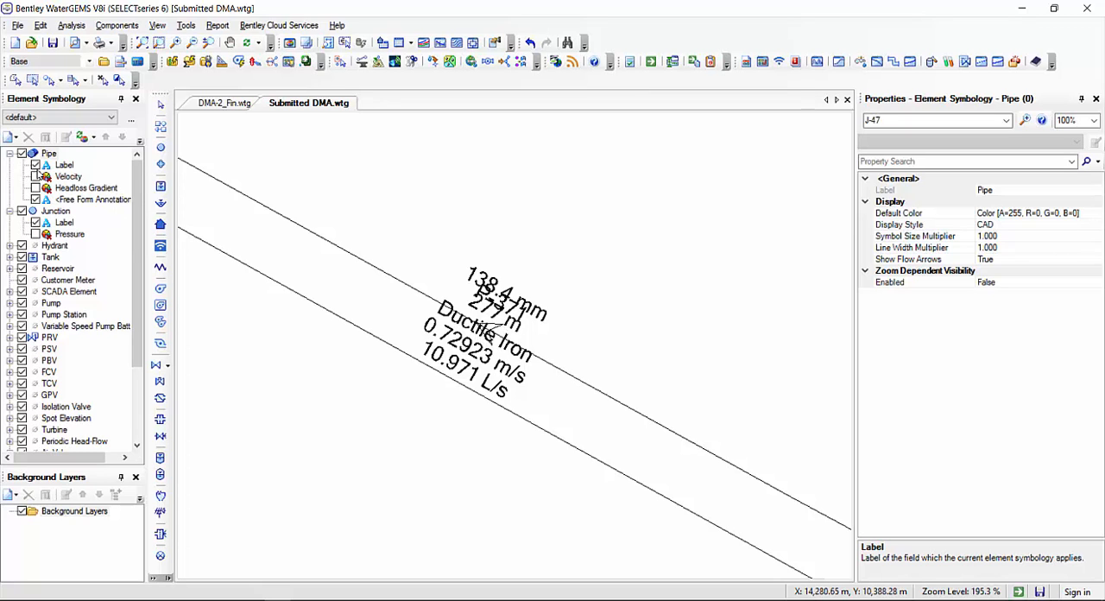
left_click(35, 165)
left_click_drag(548, 390, 646, 341)
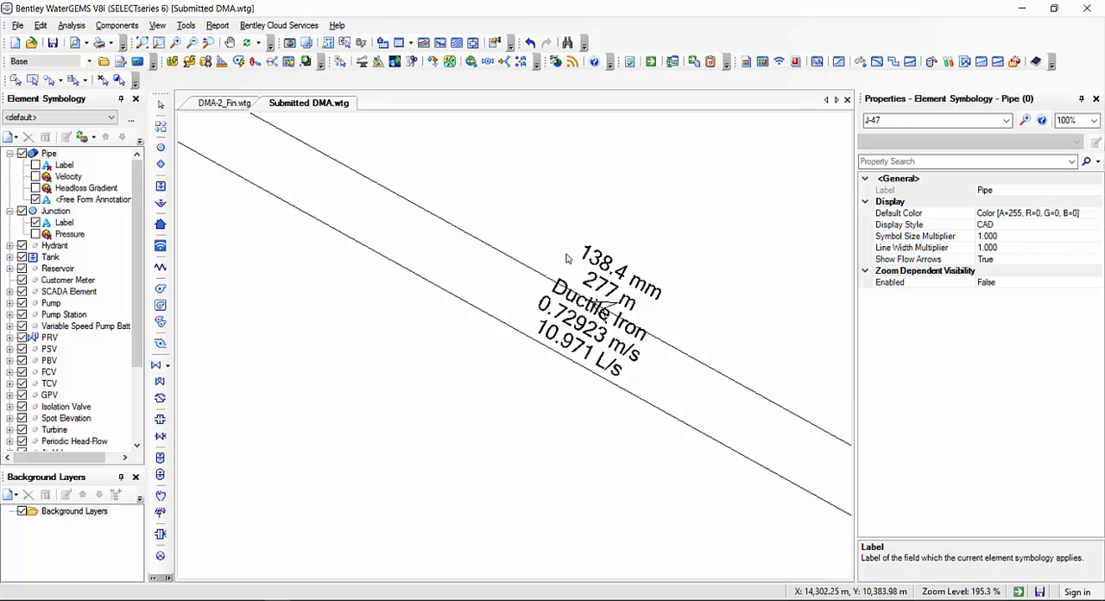
Check the annotated pipe's physical properties against its free form annotation, and clear the selection
left_click_drag(584, 322, 528, 383)
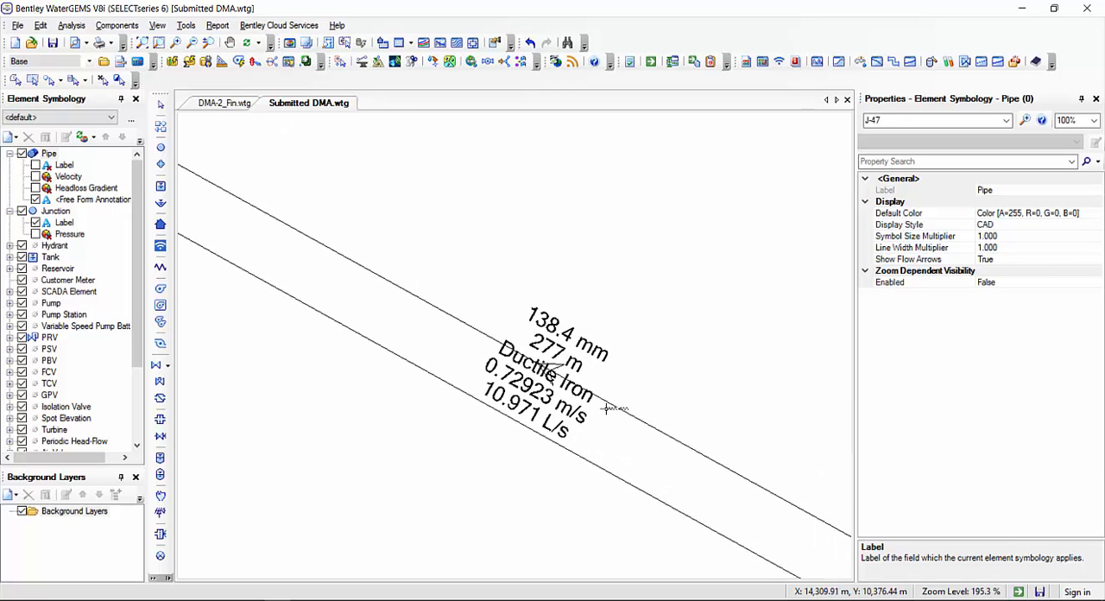
left_click(483, 330)
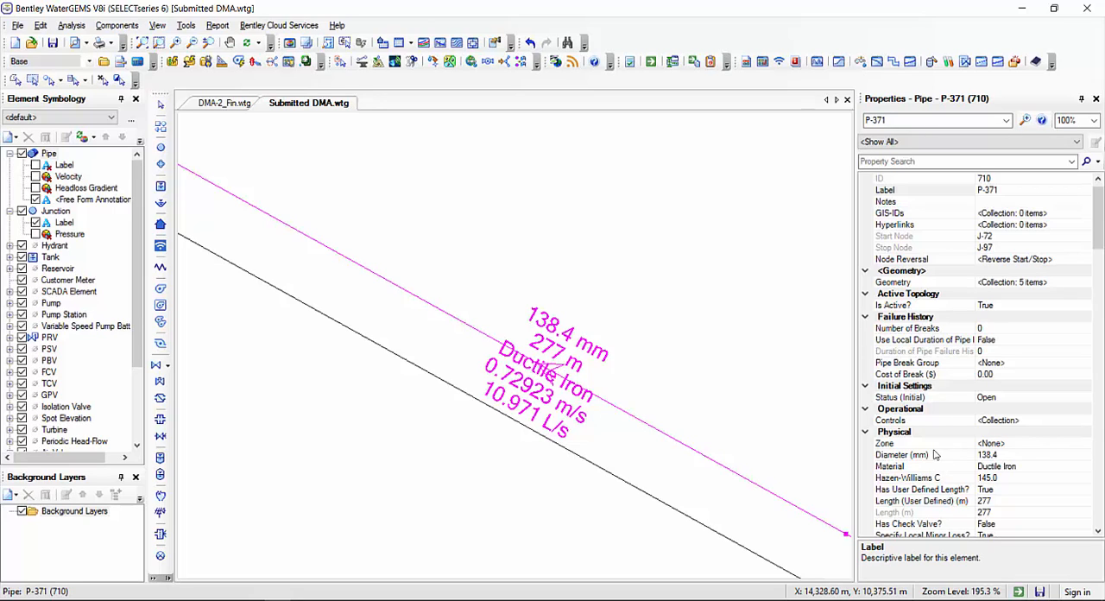
left_click(612, 252)
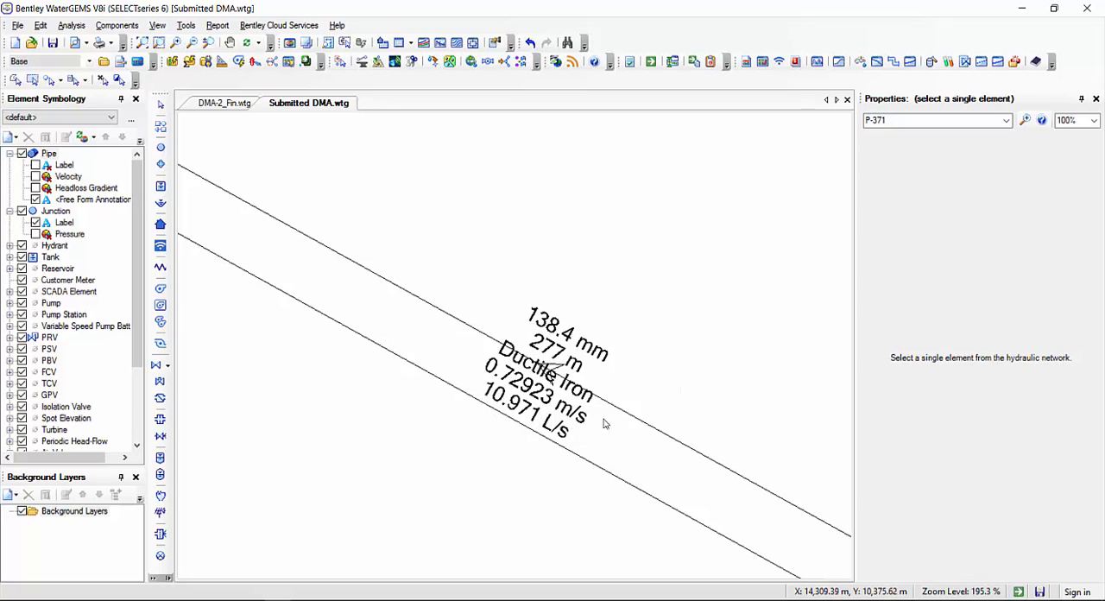
Examine the free form pipe annotations at several places in the network, including the branch pipes around junctions J-117 and J-181
scroll(679, 412, "down", 5)
scroll(648, 382, "down", 3)
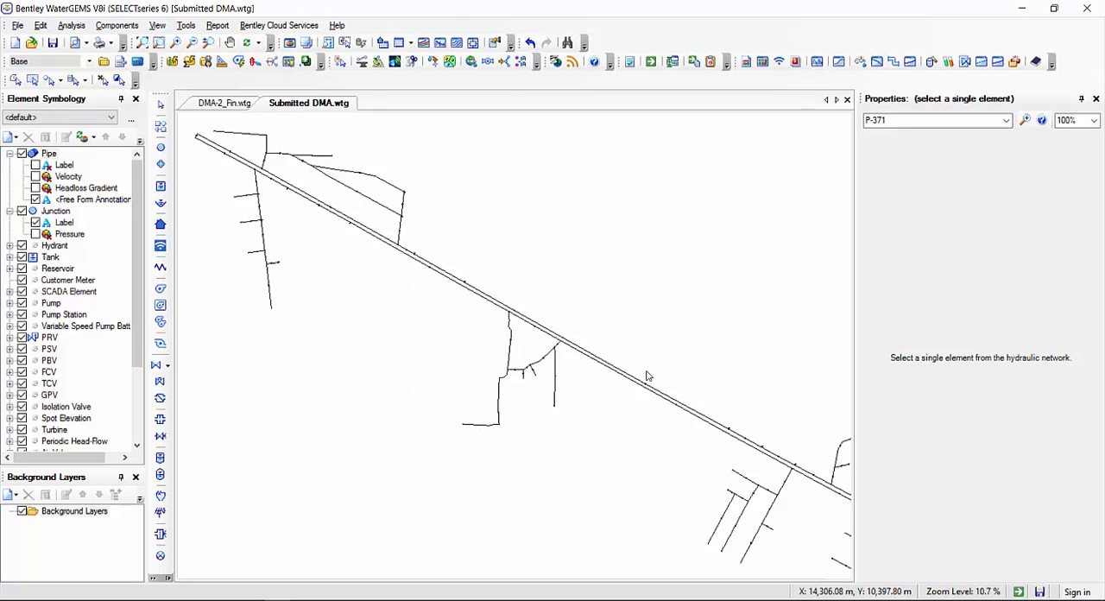
scroll(514, 366, "up", 6)
scroll(519, 454, "up", 3)
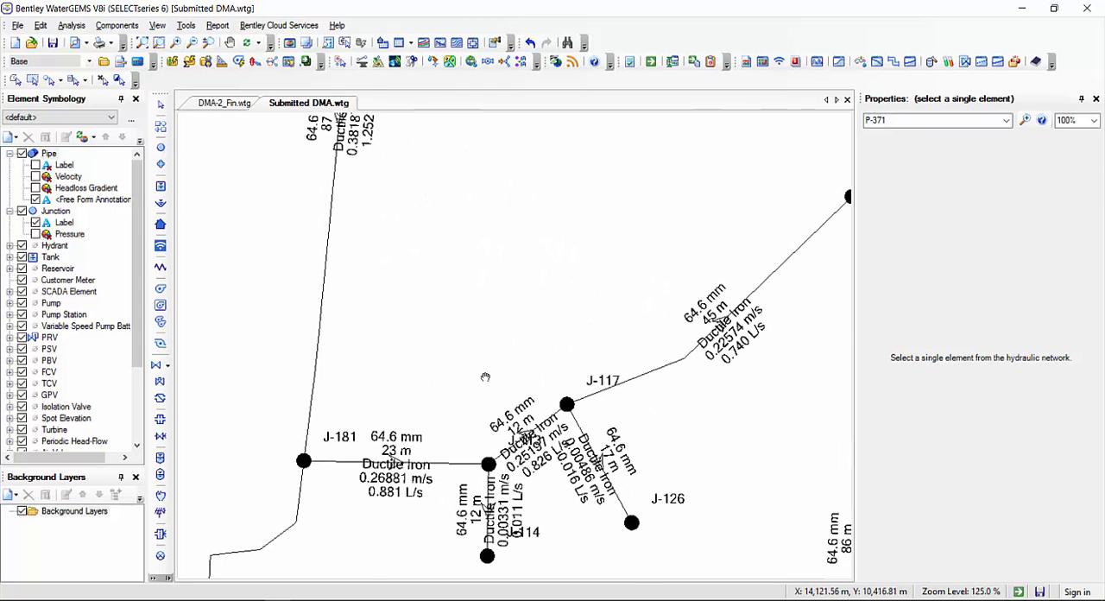
left_click_drag(485, 377, 667, 559)
left_click_drag(537, 301, 423, 509)
scroll(458, 380, "down", 8)
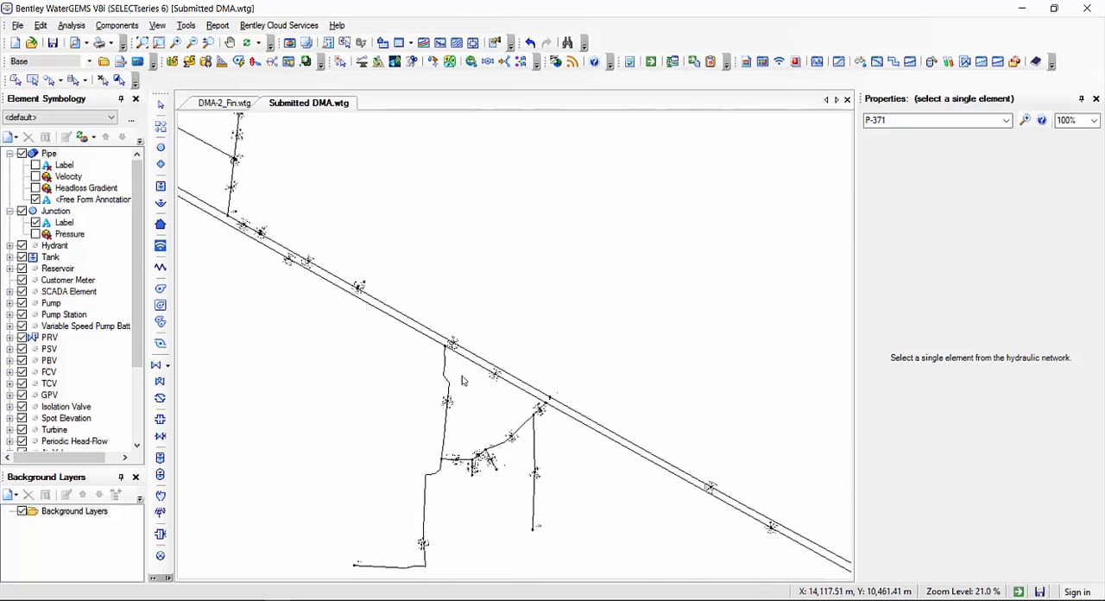
scroll(462, 380, "down", 8)
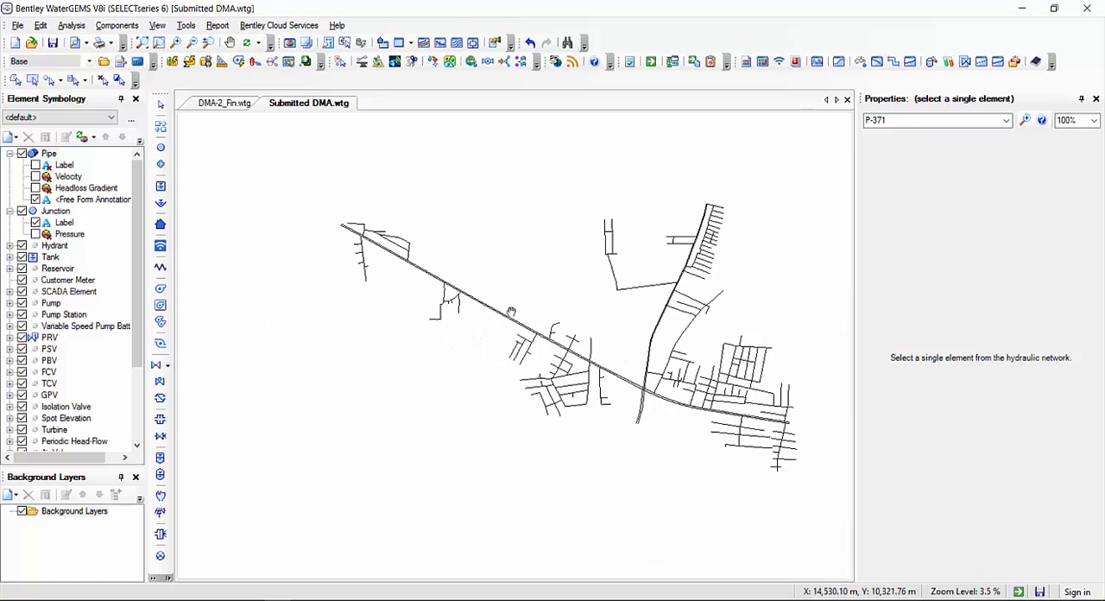
scroll(483, 306, "up", 2)
scroll(477, 311, "down", 1)
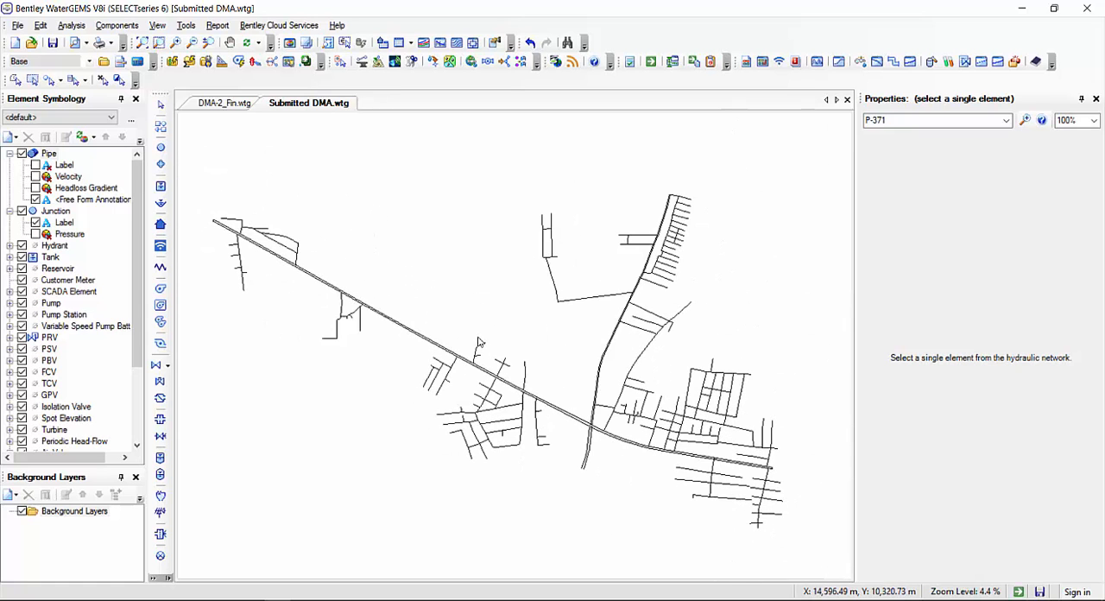
left_click(35, 233)
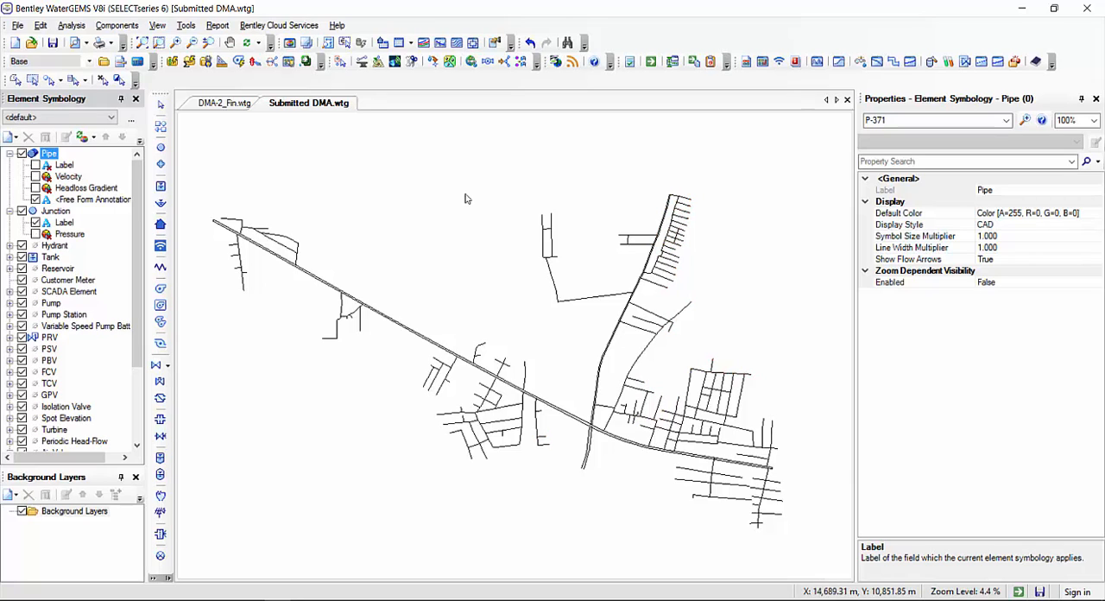
left_click(418, 198)
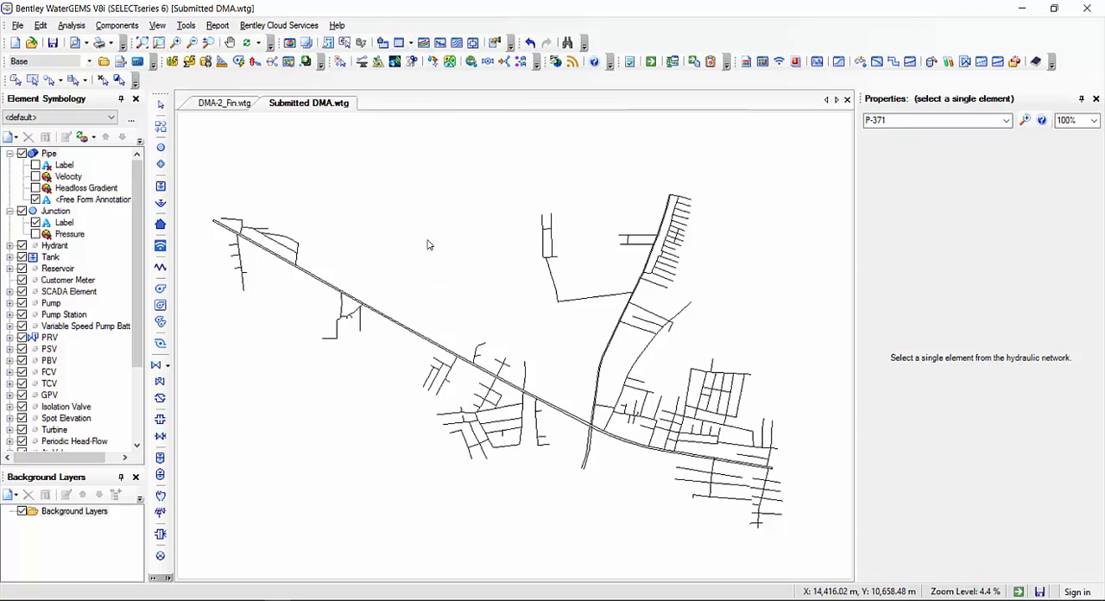
left_click(357, 600)
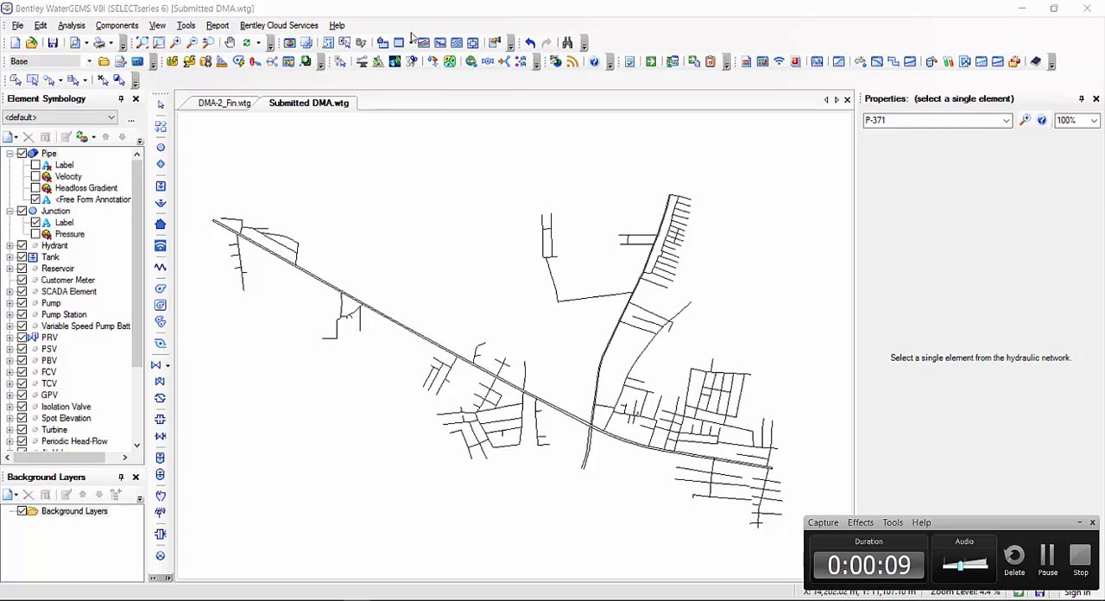
Open the FlexTable for pipes and maximize its window
left_click(413, 39)
left_click(439, 100)
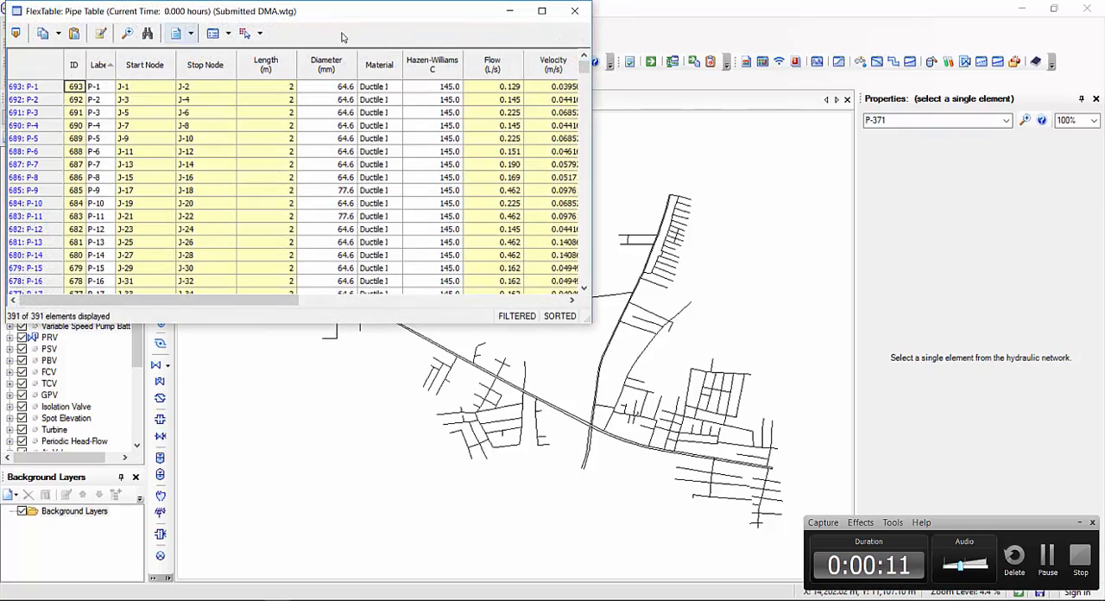
left_click_drag(345, 13, 368, 0)
Copy the pipe table data from the Label column through the Headloss column, from P-1 to the last row
left_click(91, 82)
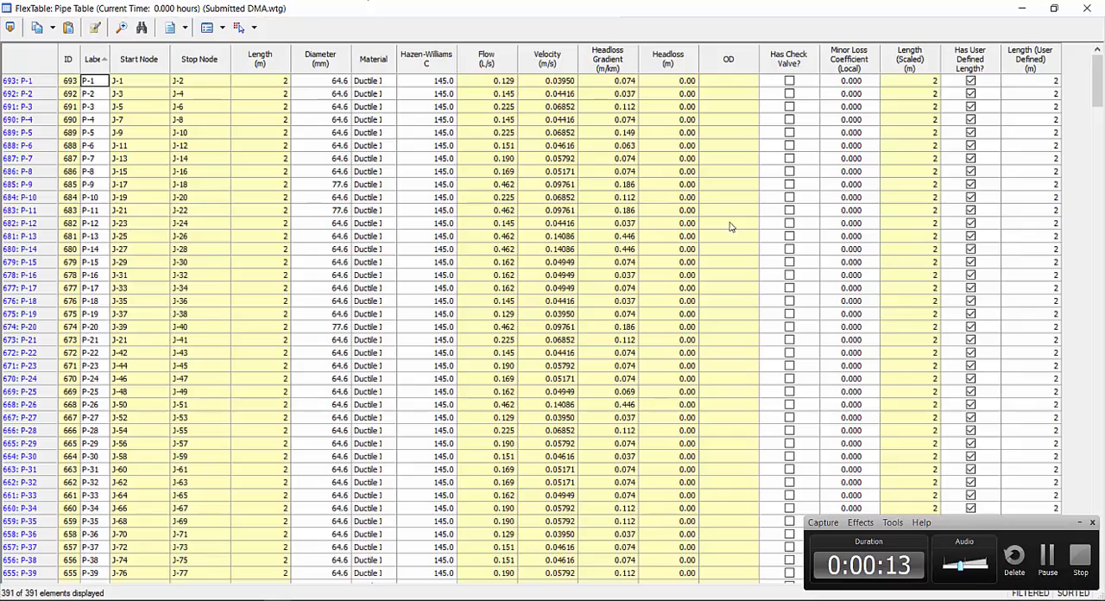
left_click_drag(1097, 82, 1099, 596)
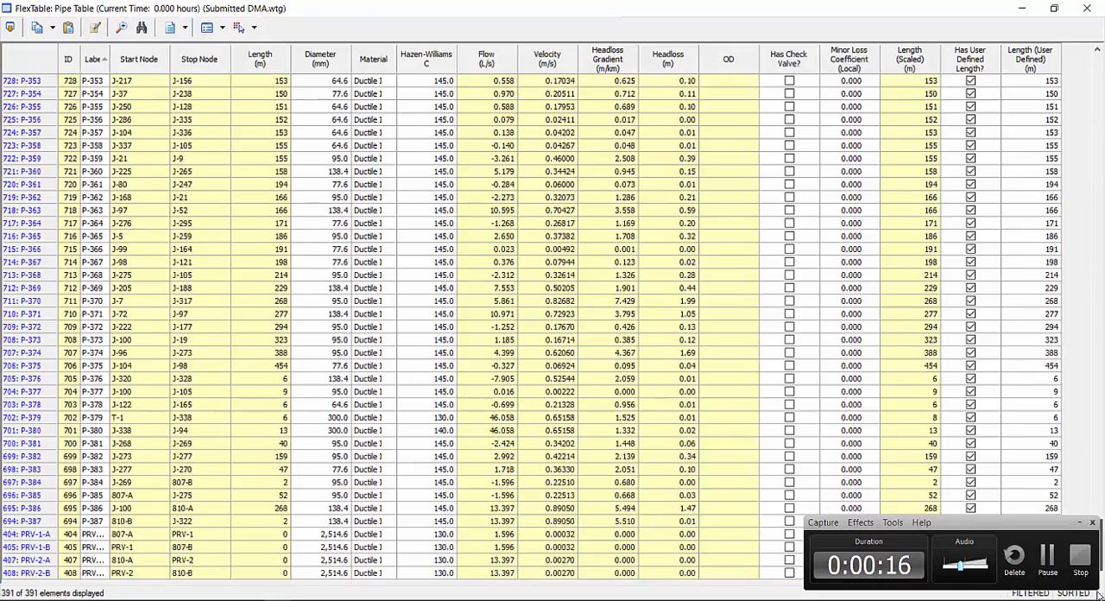
left_click(668, 571, "shift")
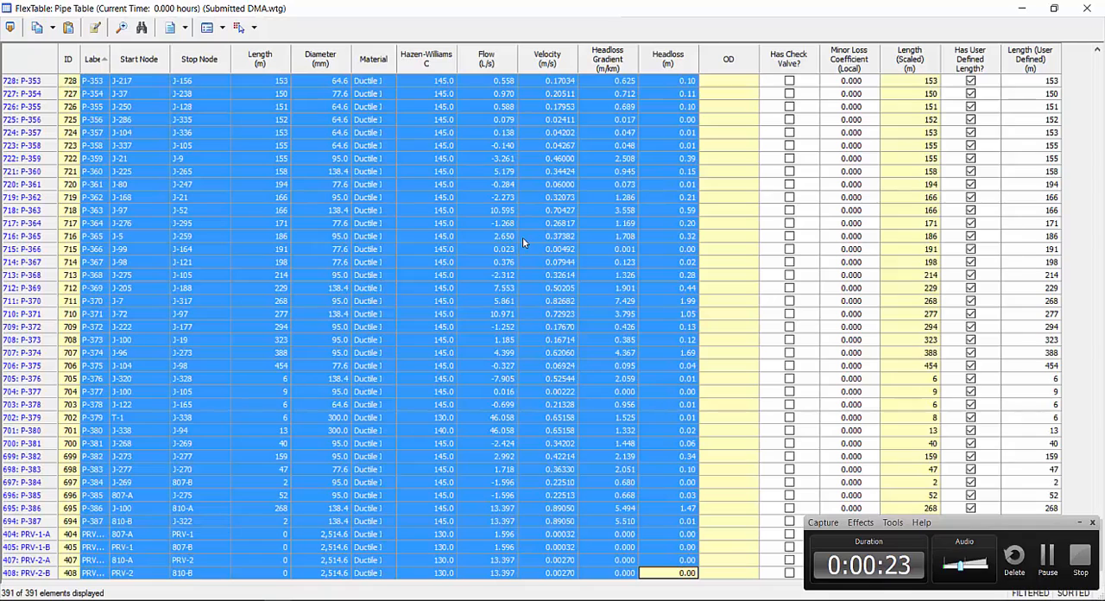
key("ctrl+c")
Open New Microsoft Excel Worksheet from the Demo folder in Excel and paste the copied pipe data starting at cell A1
left_click(93, 600)
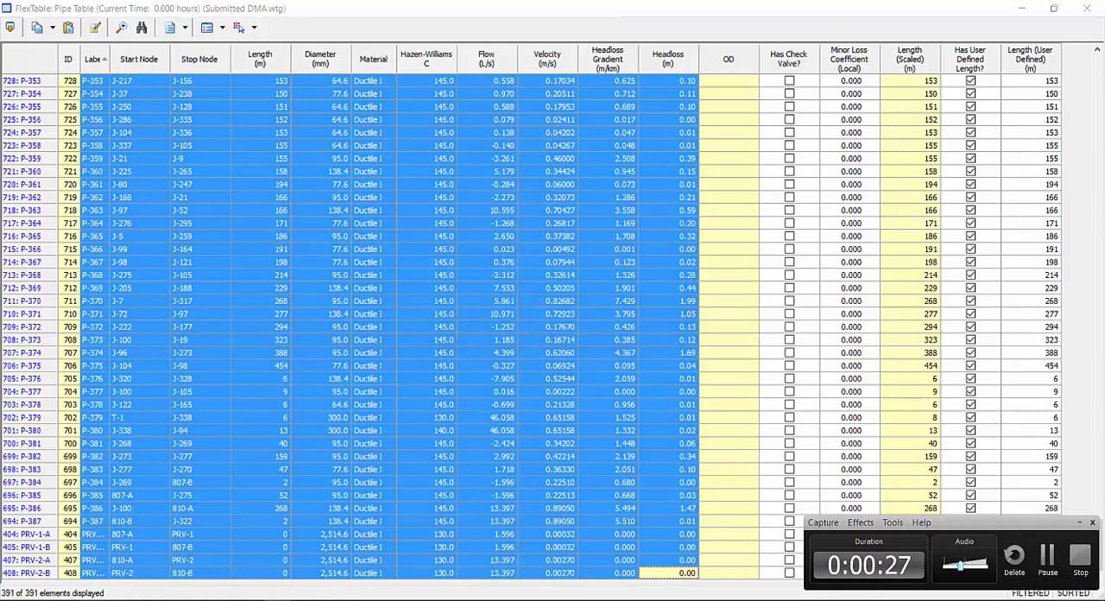
left_click(181, 563)
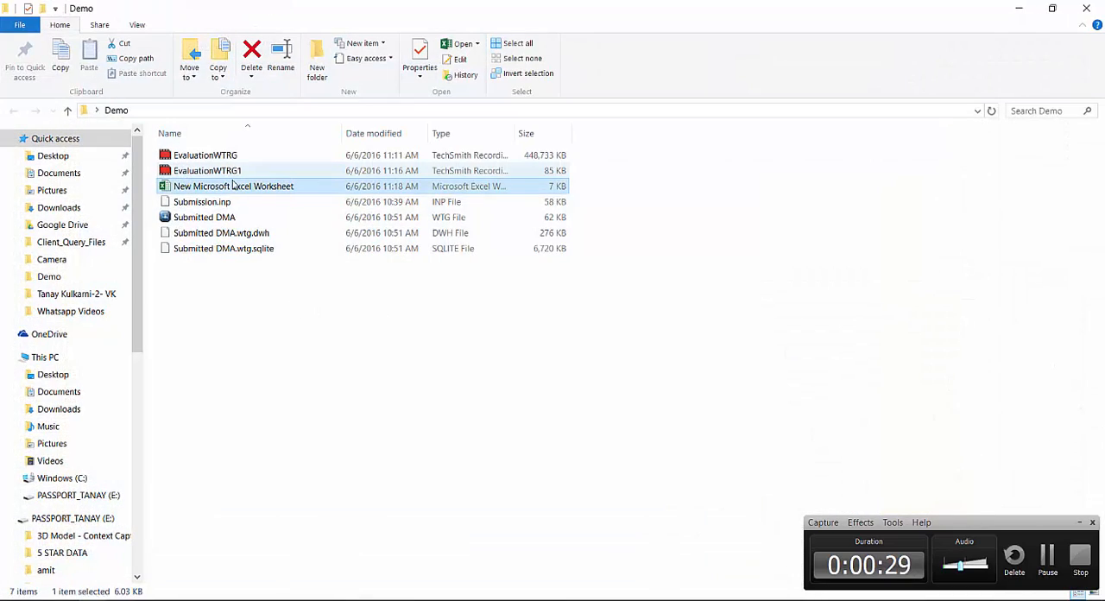
double_click(249, 182)
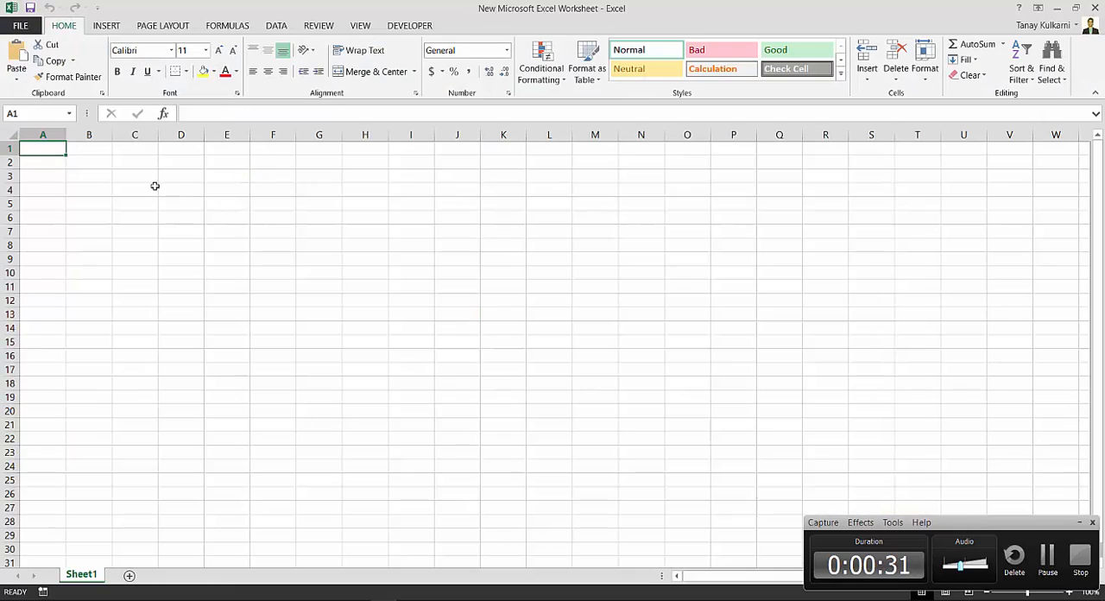
key("ctrl+v")
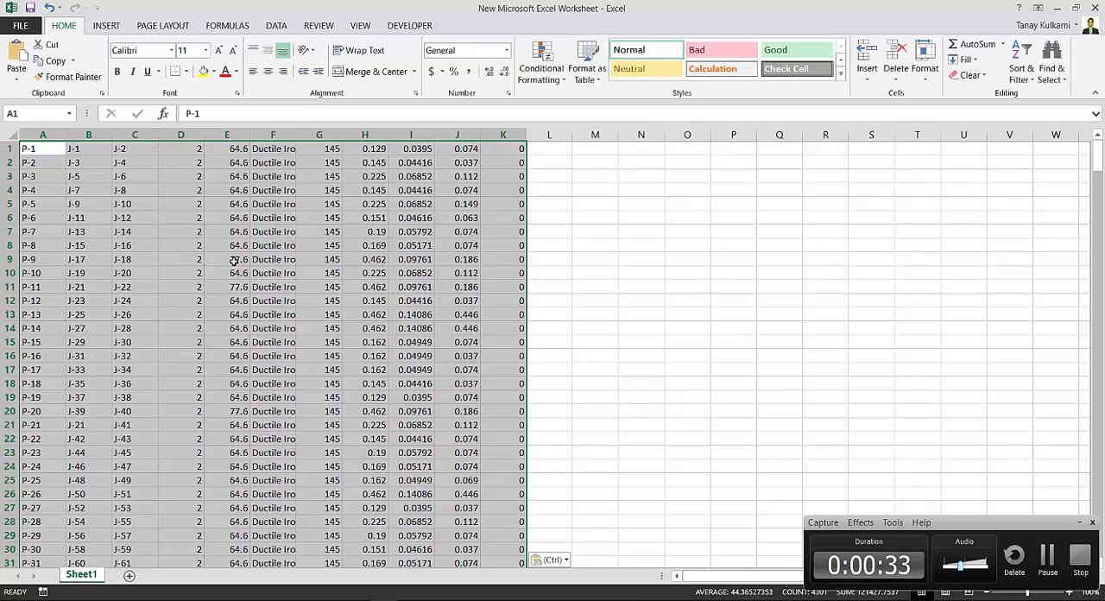
left_click(456, 272)
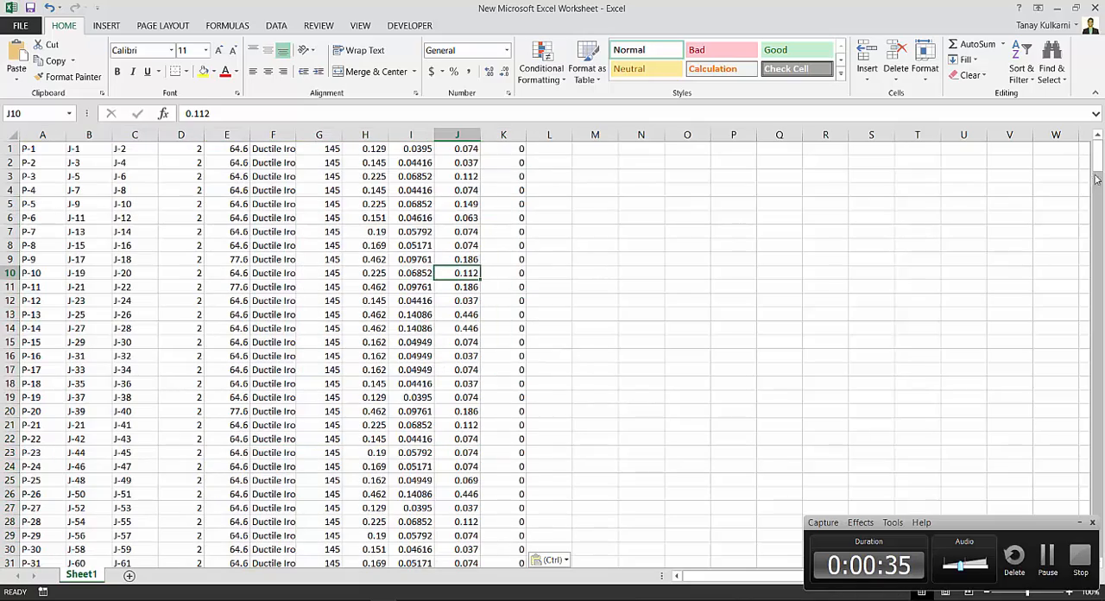
mouse_move(1097, 179)
left_mouse_down()
mouse_move(1097, 259)
mouse_move(1097, 177)
left_mouse_up()
Switch back to WaterGEMS and close the pipe FlexTable, leaving the Excel worksheet minimized
mouse_move(277, 598)
left_click(344, 553)
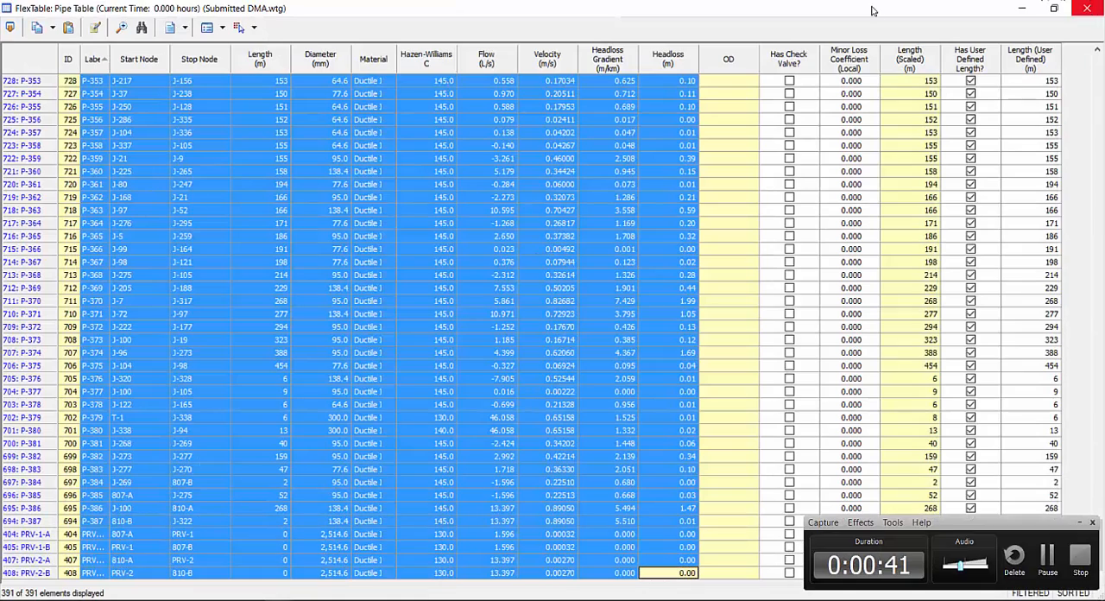
left_click(1087, 7)
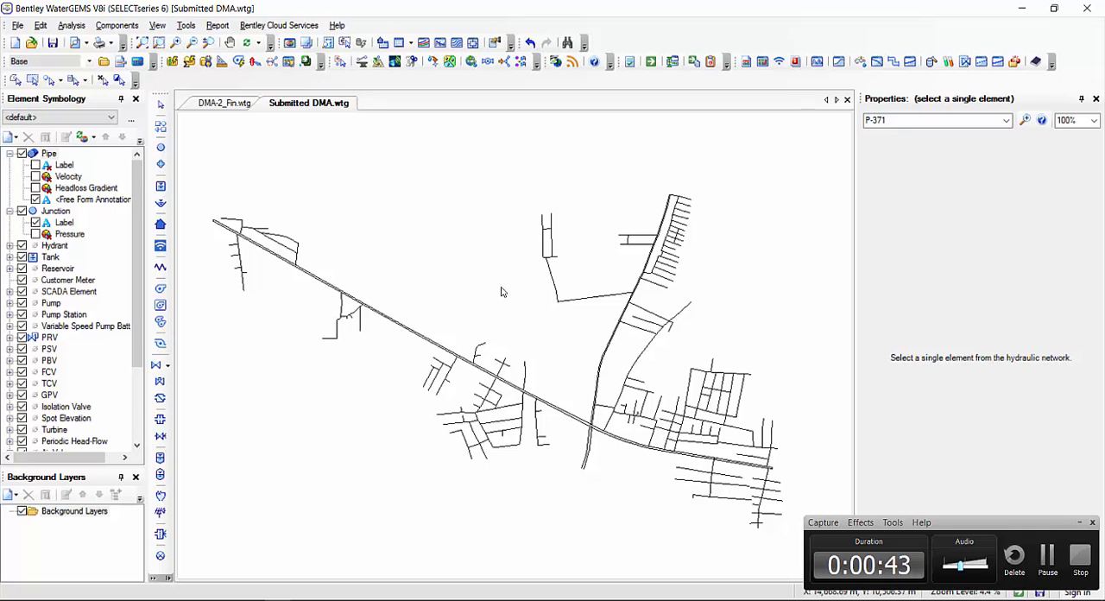
key("alt+Tab")
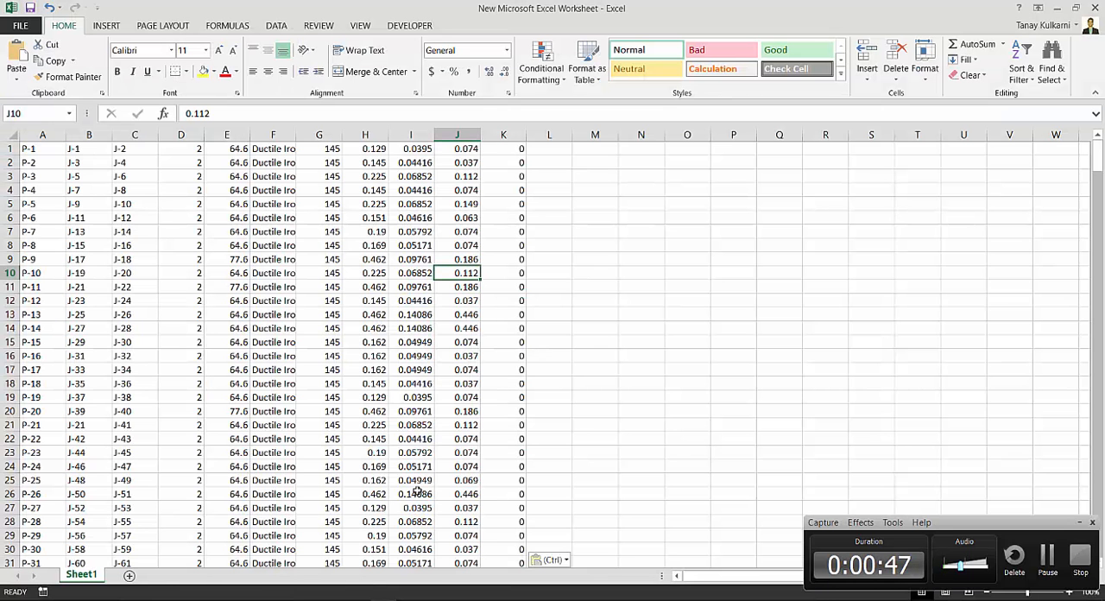
left_click(1059, 7)
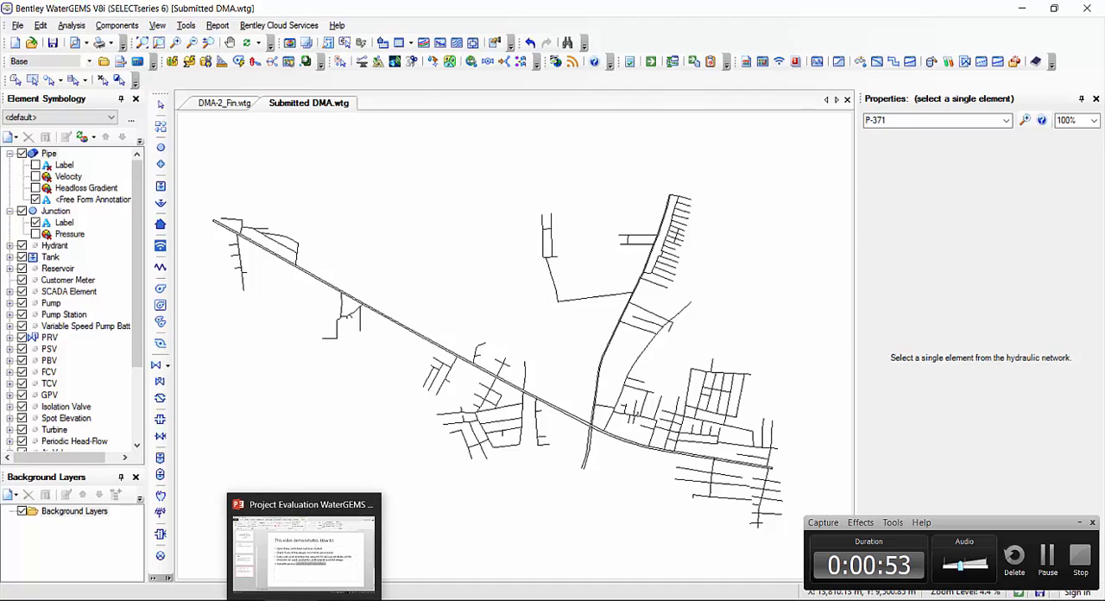
Switch to the Project Evaluation WaterGEMS presentation in PowerPoint and review the slide 4 bullet on evaluating various scenarios and alternatives
left_click(304, 599)
left_click(486, 370)
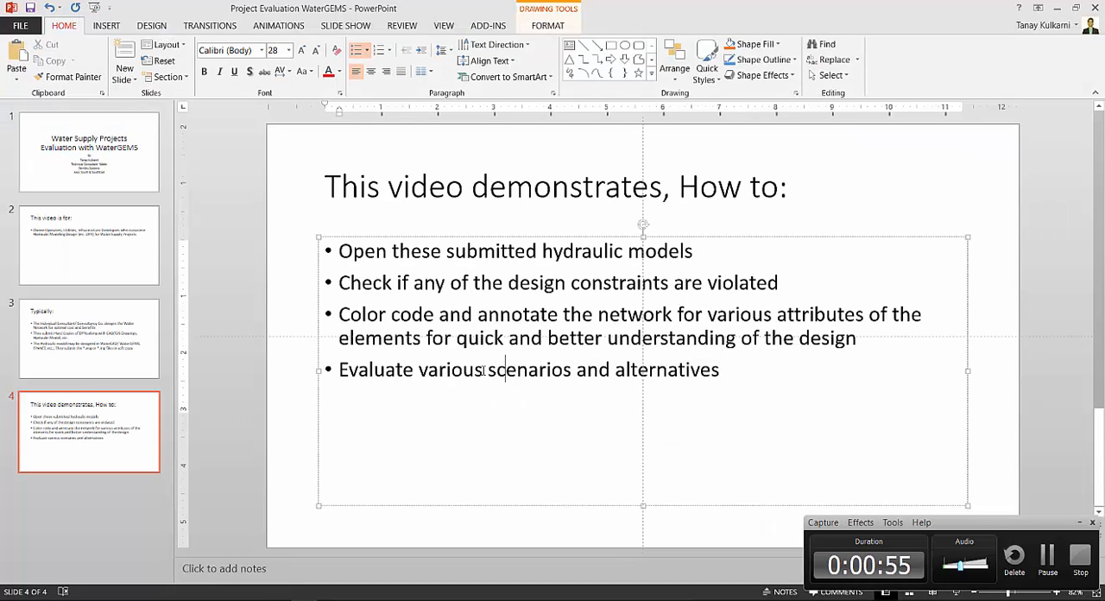
left_click_drag(486, 370, 651, 370)
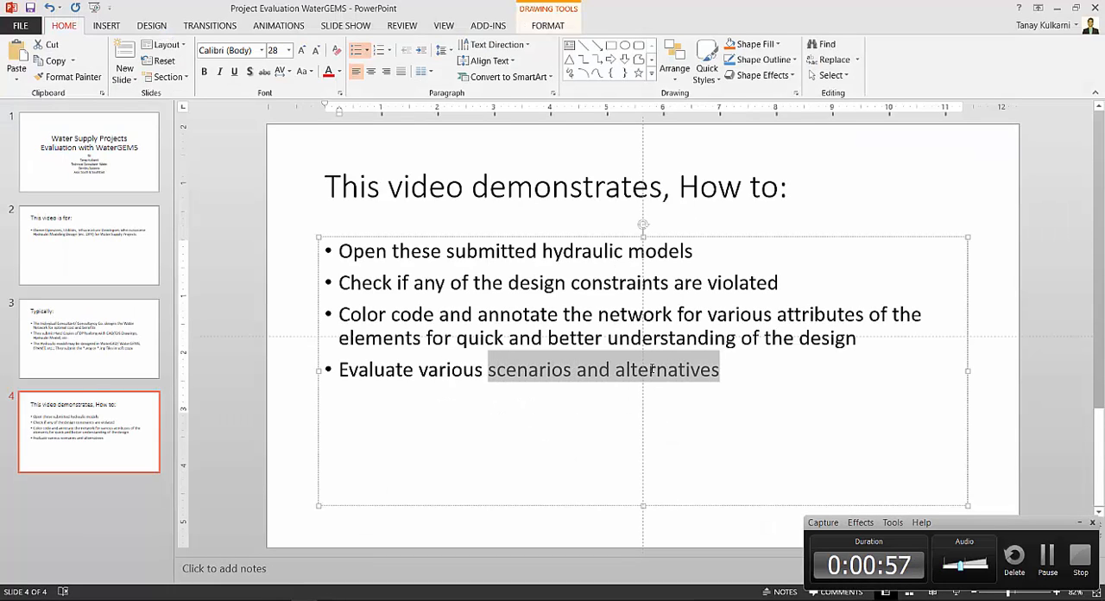
left_click(604, 373)
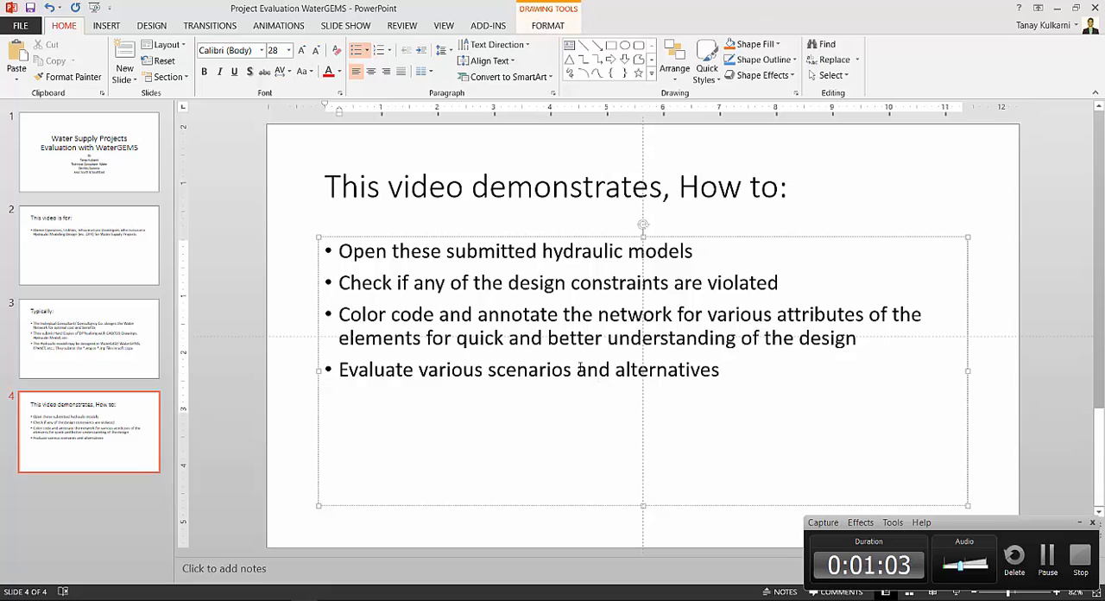
double_click(579, 370)
left_click(627, 371)
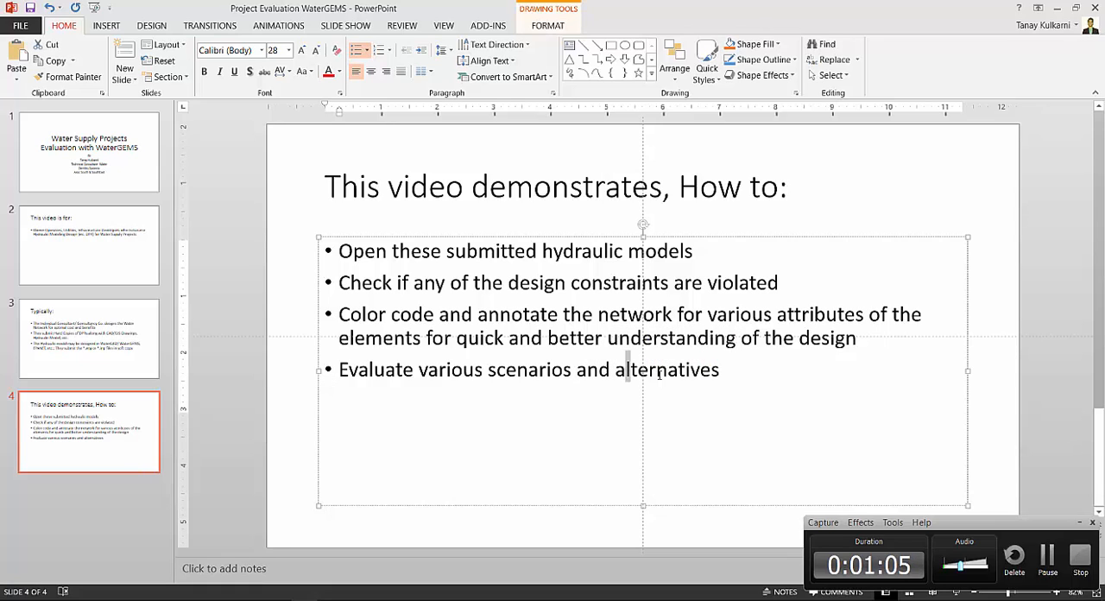
left_click_drag(660, 374, 458, 370)
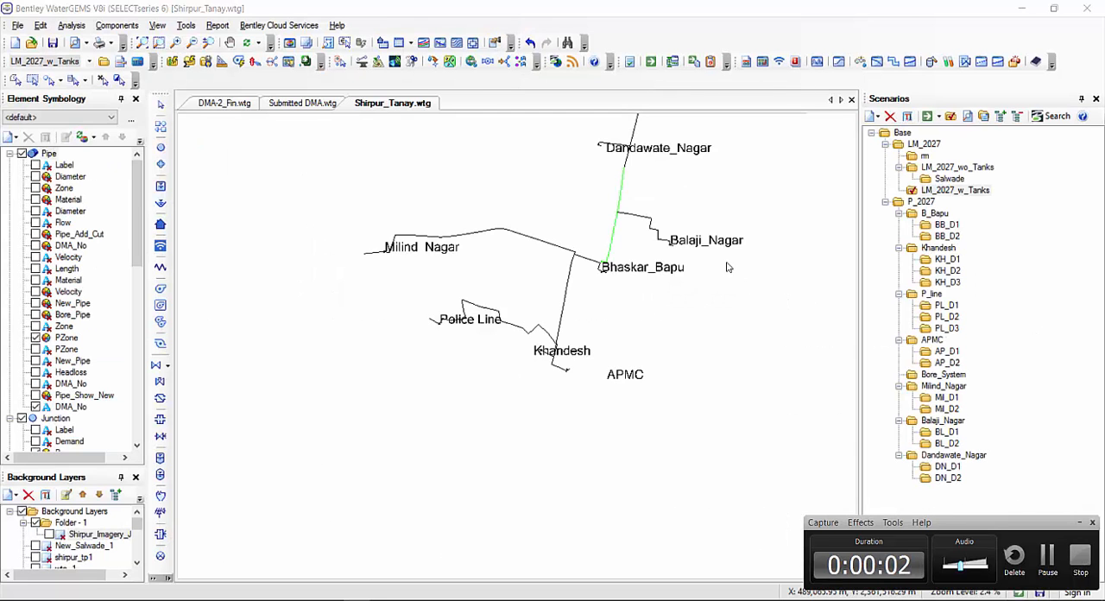
In the Shirpur_Tanay model in WaterGEMS, examine the network layout from the reservoir at PMP-PW to the APMC tank and the other zones
scroll(614, 375, "up", 2)
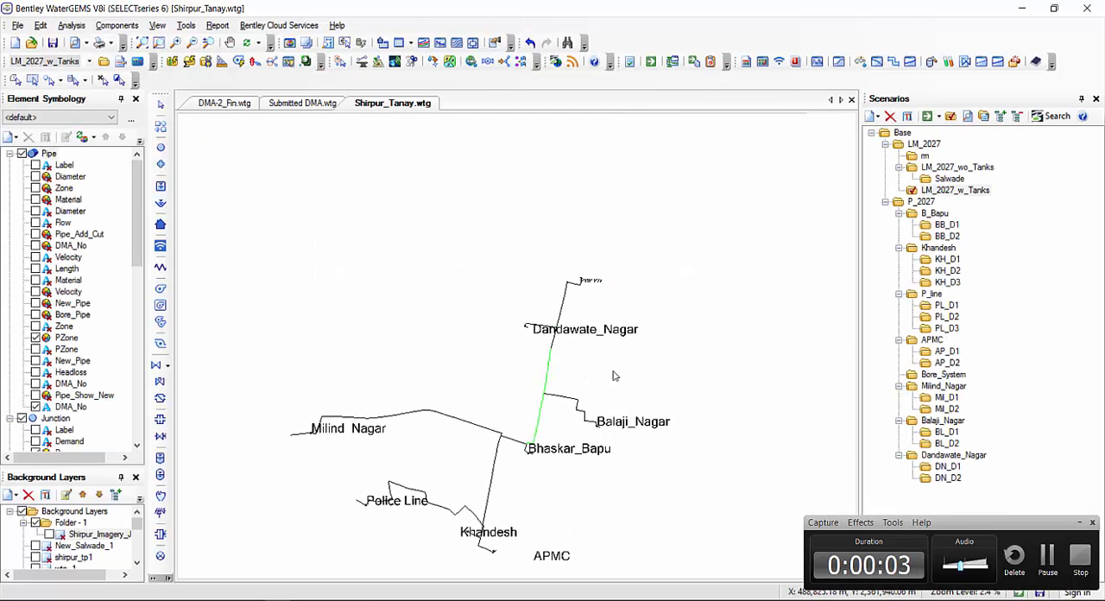
scroll(583, 281, "up", 2)
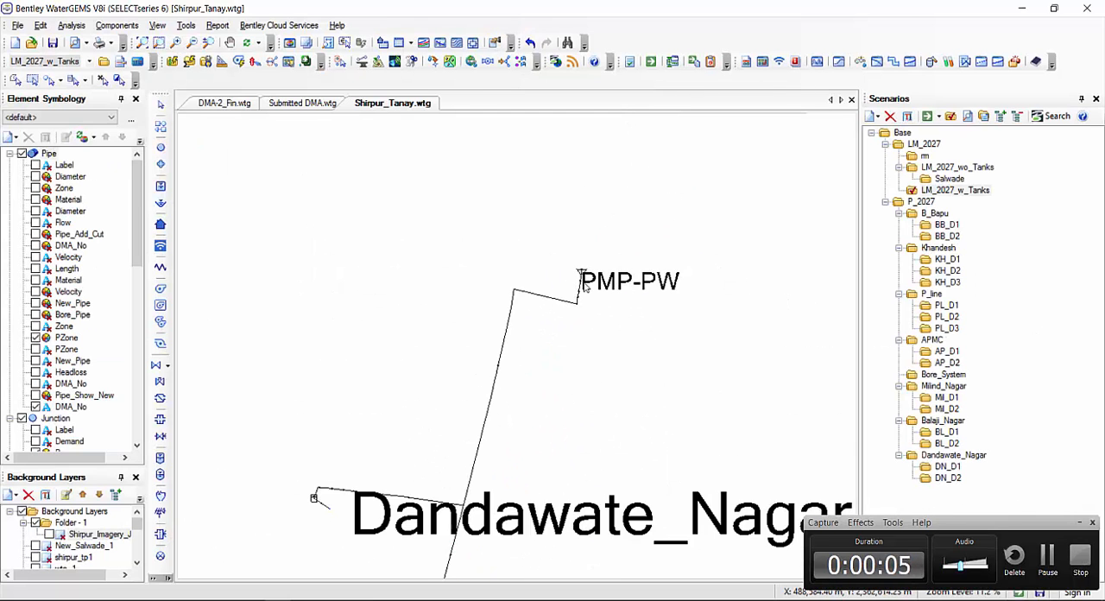
scroll(585, 285, "up", 3)
scroll(595, 229, "up", 1)
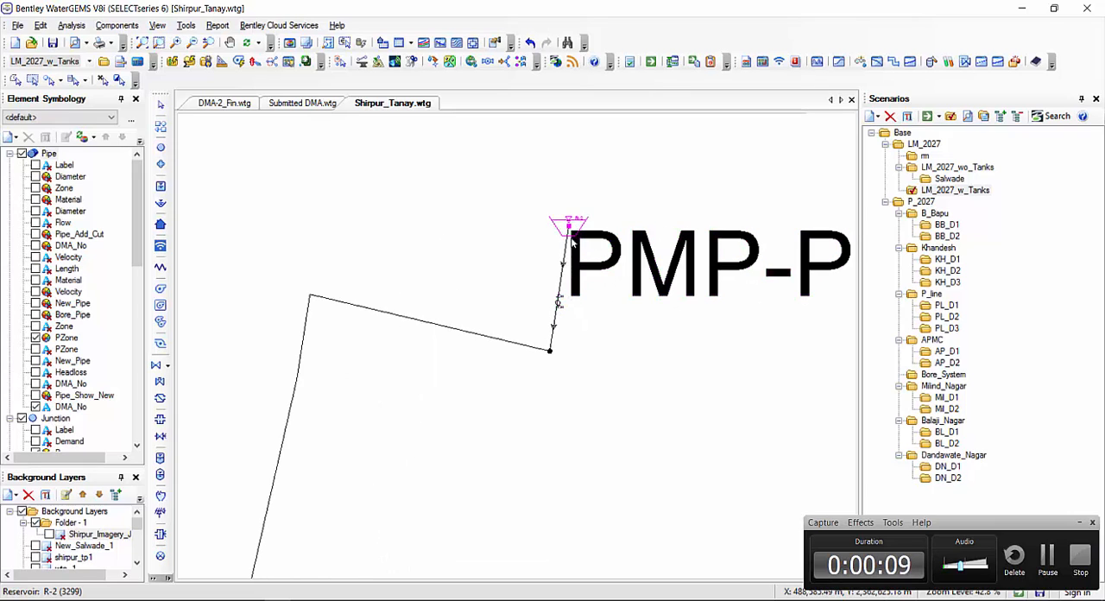
scroll(568, 224, "up", 1)
scroll(568, 226, "down", 8)
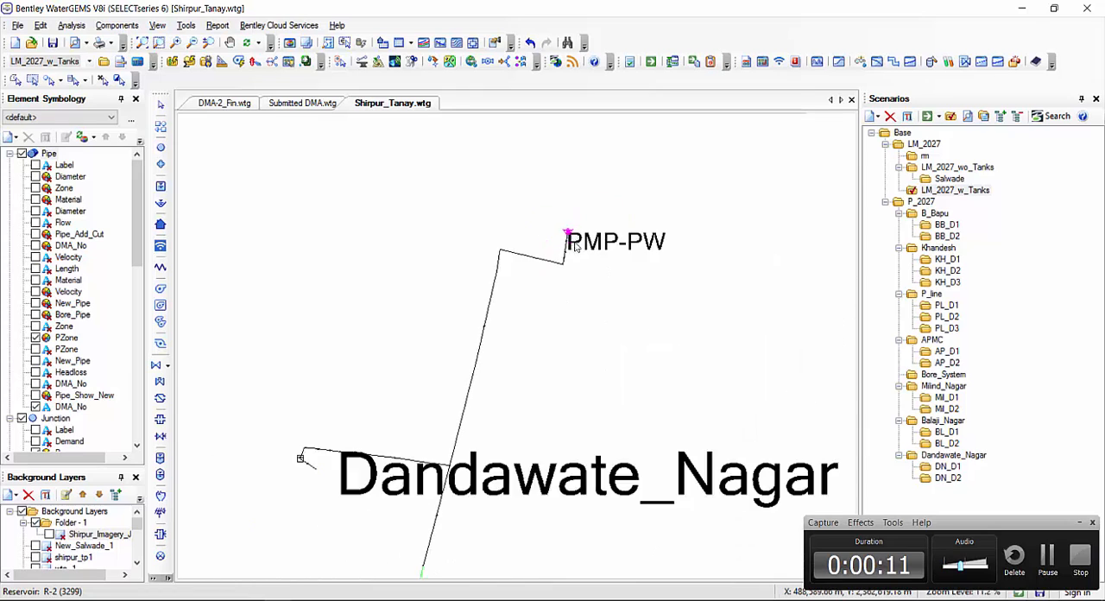
left_click_drag(489, 403, 605, 264)
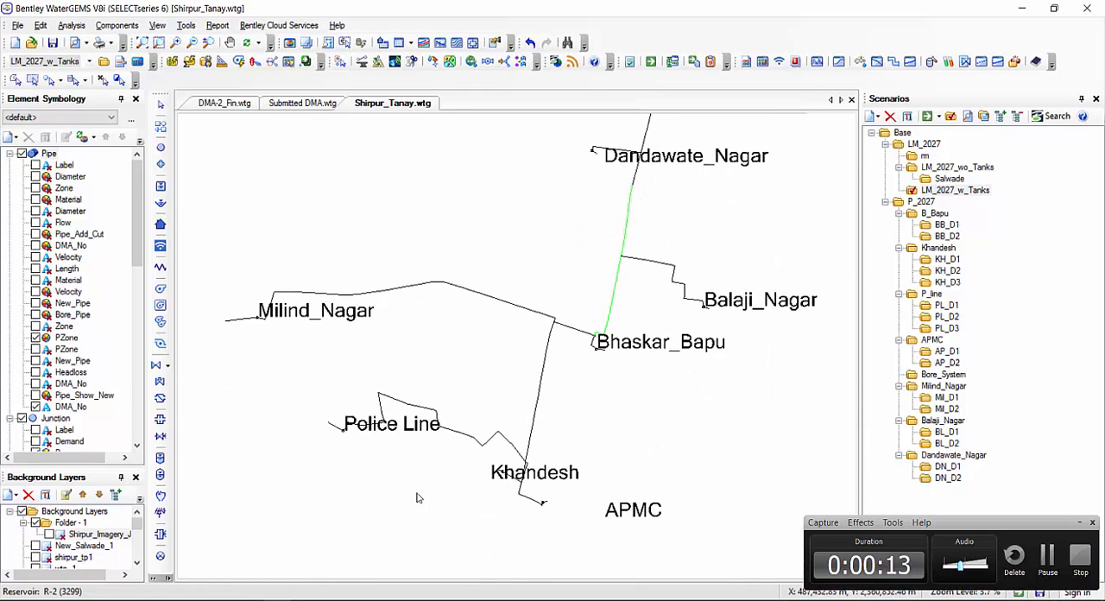
scroll(537, 502, "up", 11)
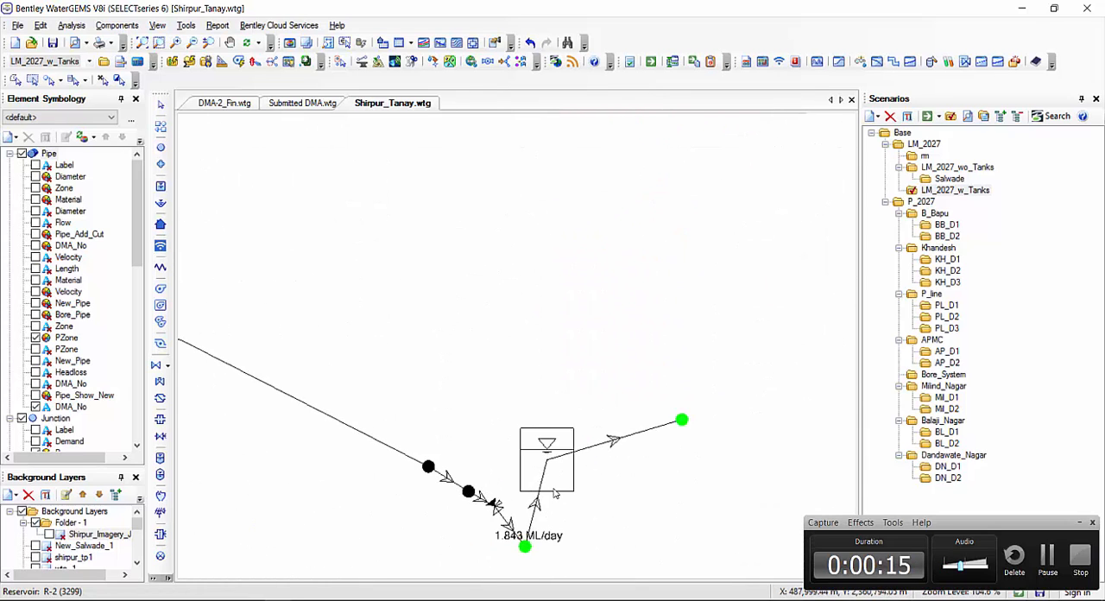
scroll(577, 467, "down", 10)
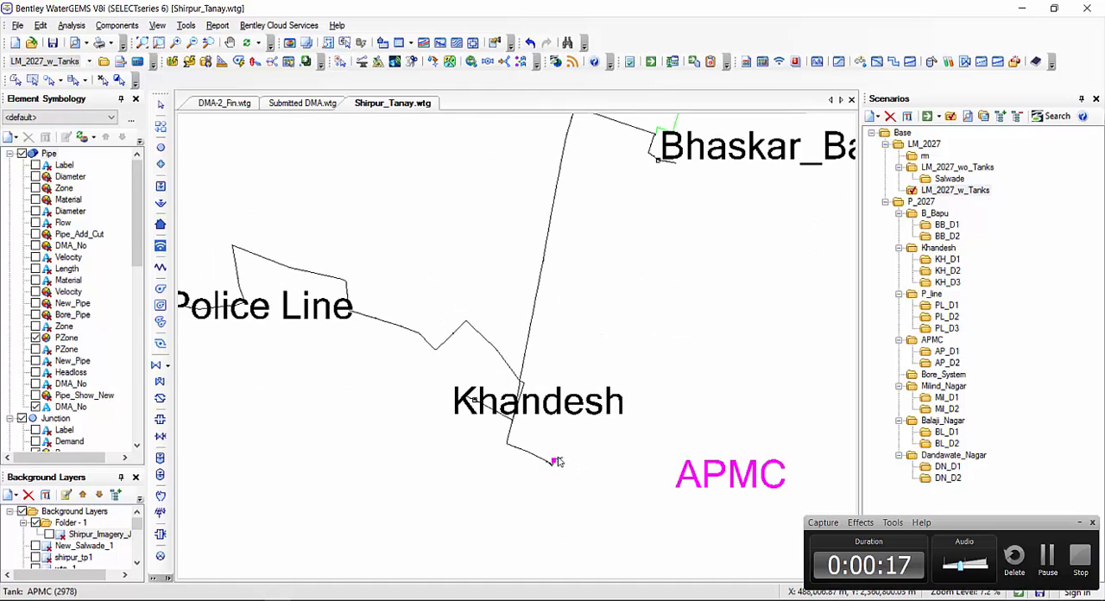
left_click_drag(679, 281, 542, 446)
scroll(572, 446, "down", 1)
left_click_drag(641, 439, 708, 439)
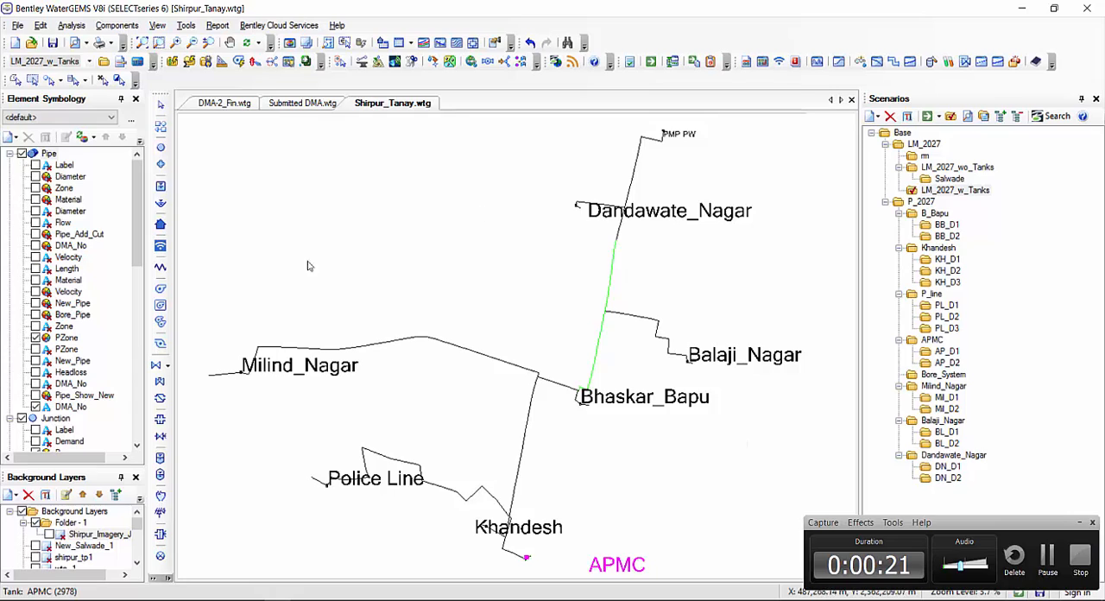
Make the P_2027 scenario current and select the Balaji_Nagar tank to inspect the distribution pipes around it
right_click(932, 205)
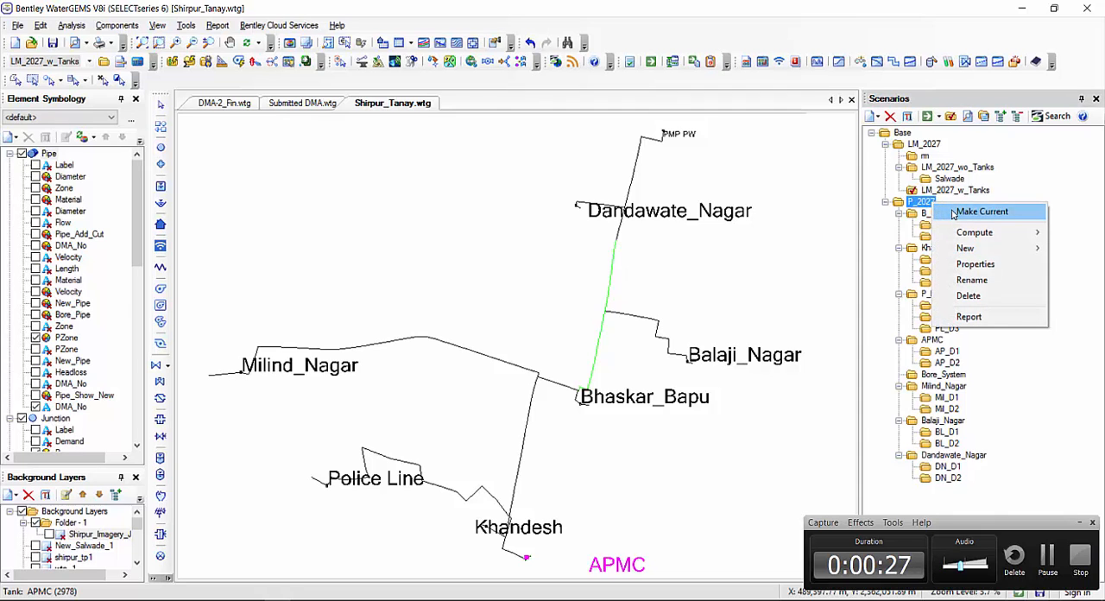
left_click(953, 213)
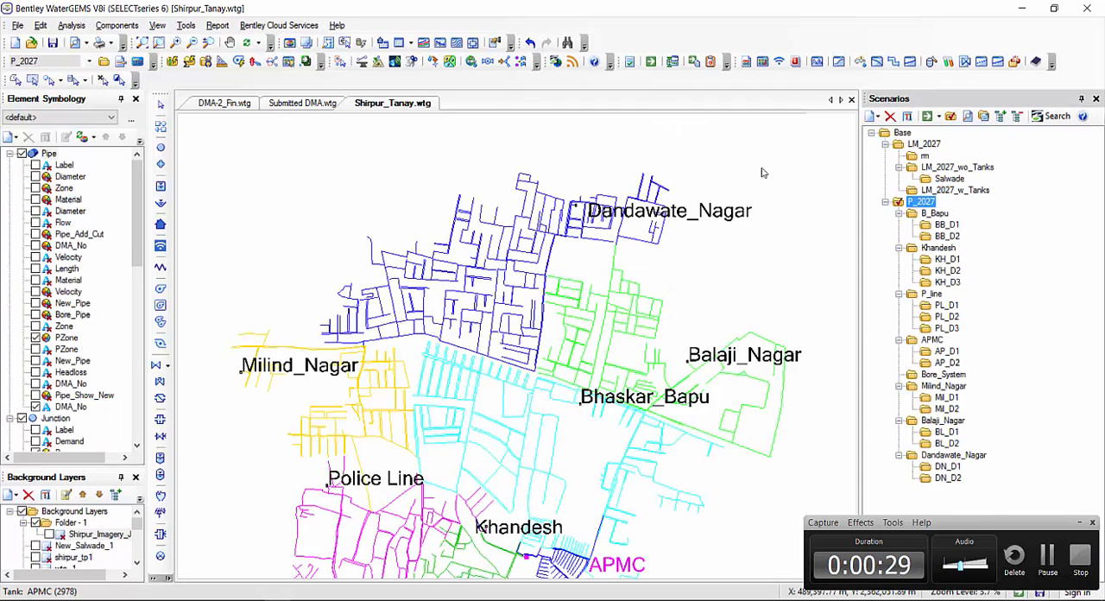
scroll(687, 397, "up", 4)
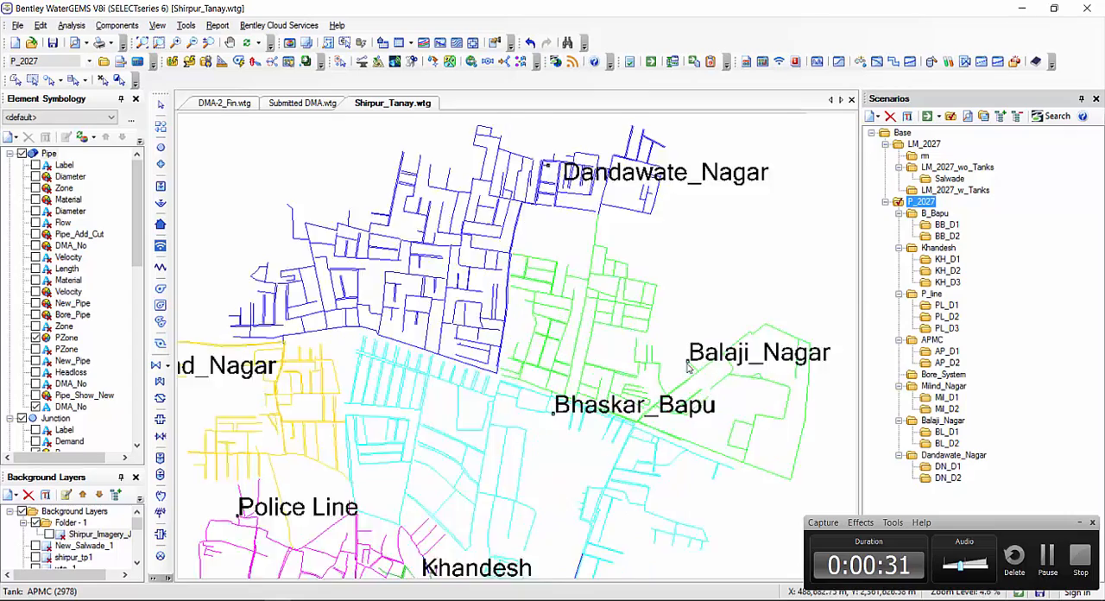
scroll(624, 363, "up", 4)
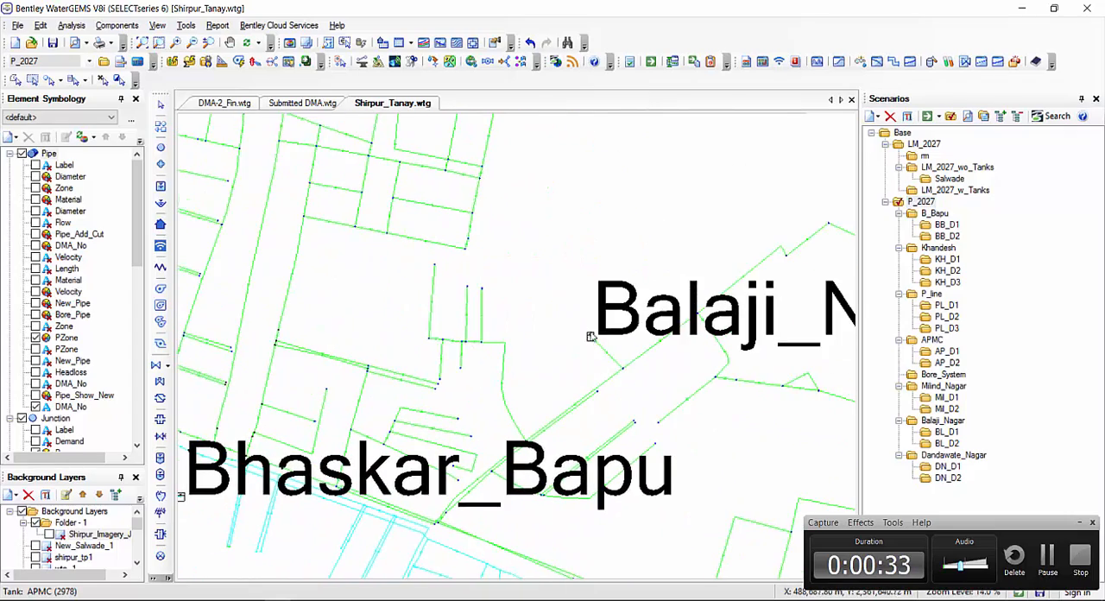
scroll(663, 411, "down", 4)
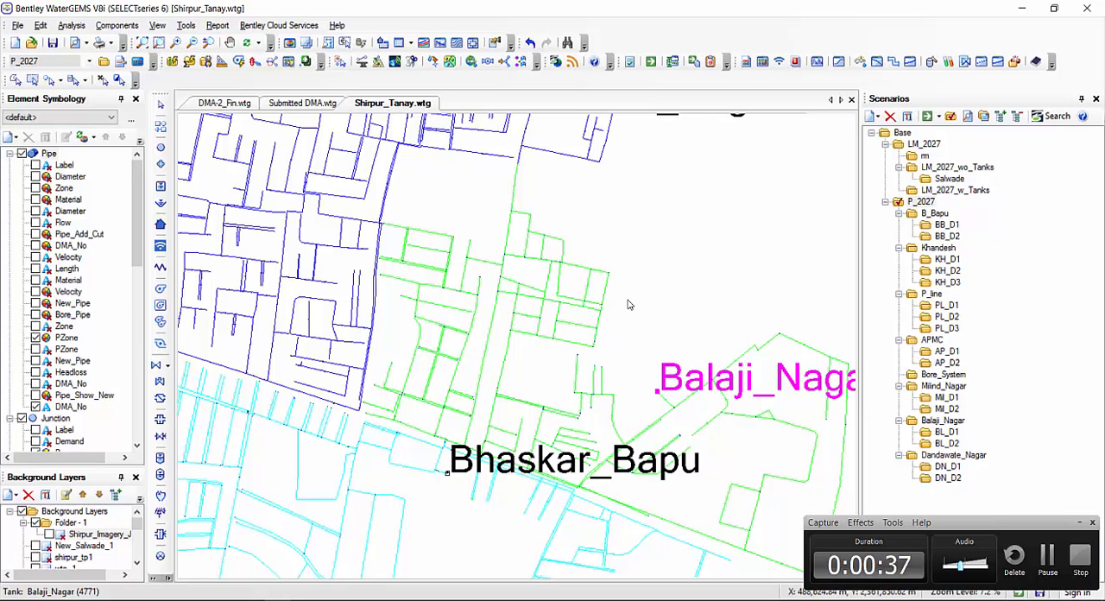
scroll(624, 307, "down", 3)
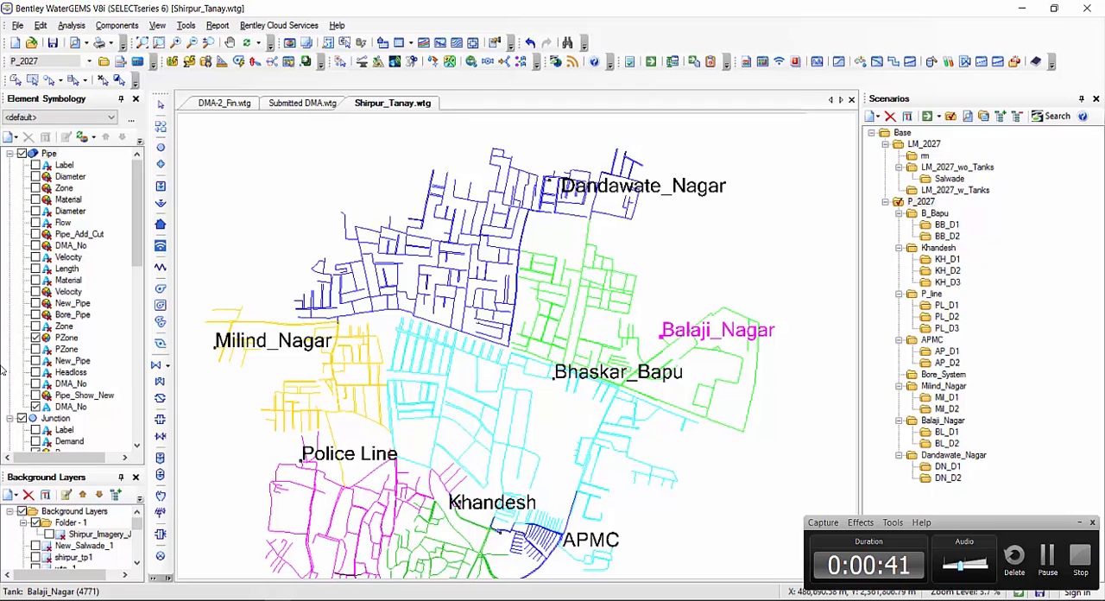
Toggle the pipe PZone color coding off and on, and select the Milind_Nagar tank to inspect its zone
left_click(35, 339)
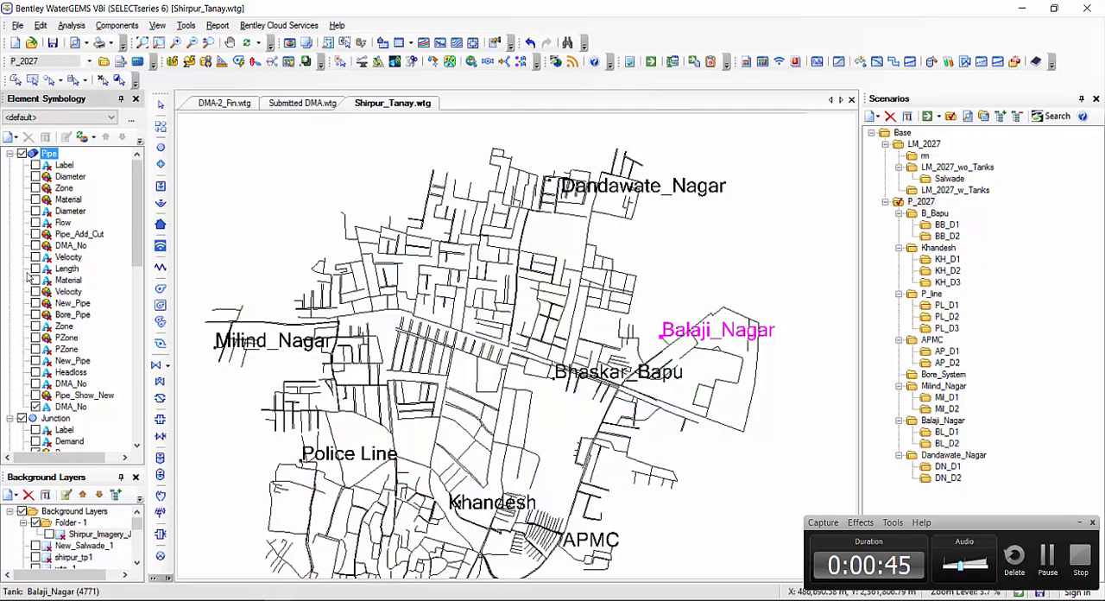
left_click_drag(363, 389, 386, 370)
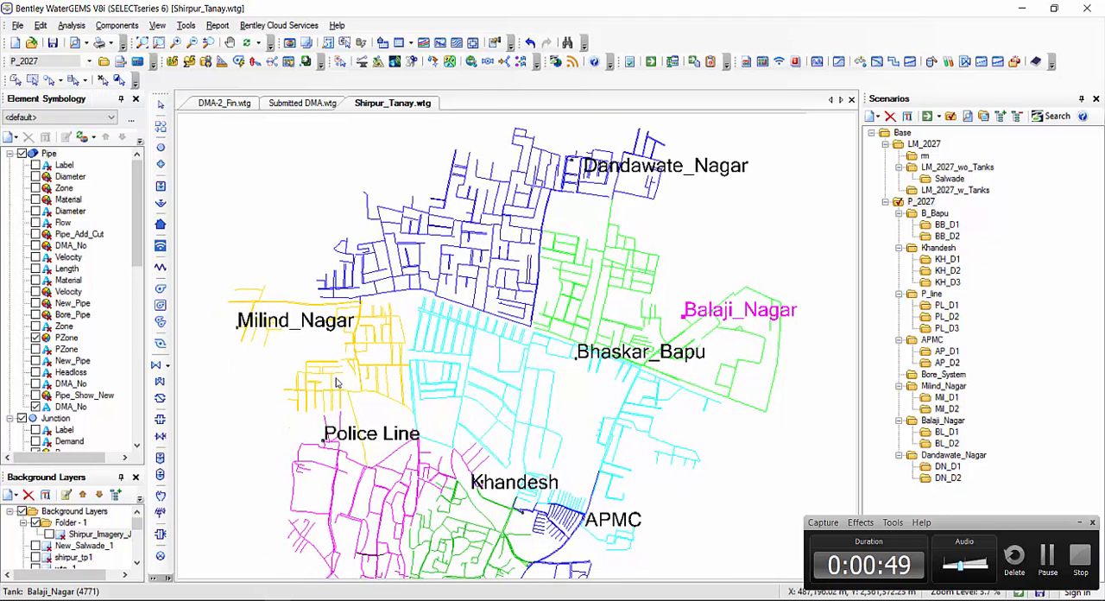
scroll(235, 333, "up", 3)
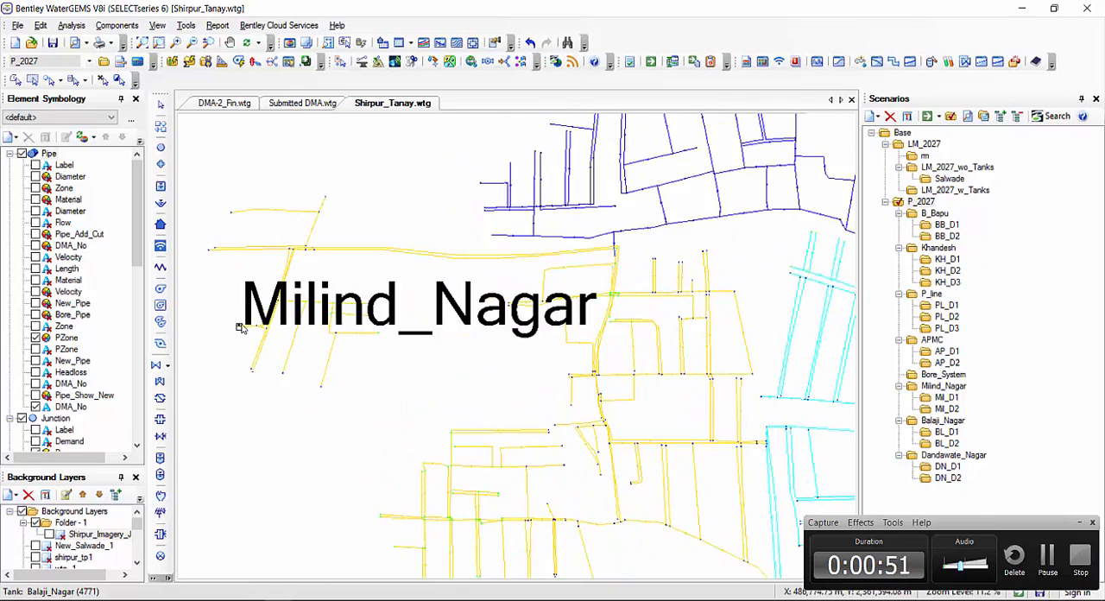
left_click(298, 341)
scroll(483, 372, "down", 5)
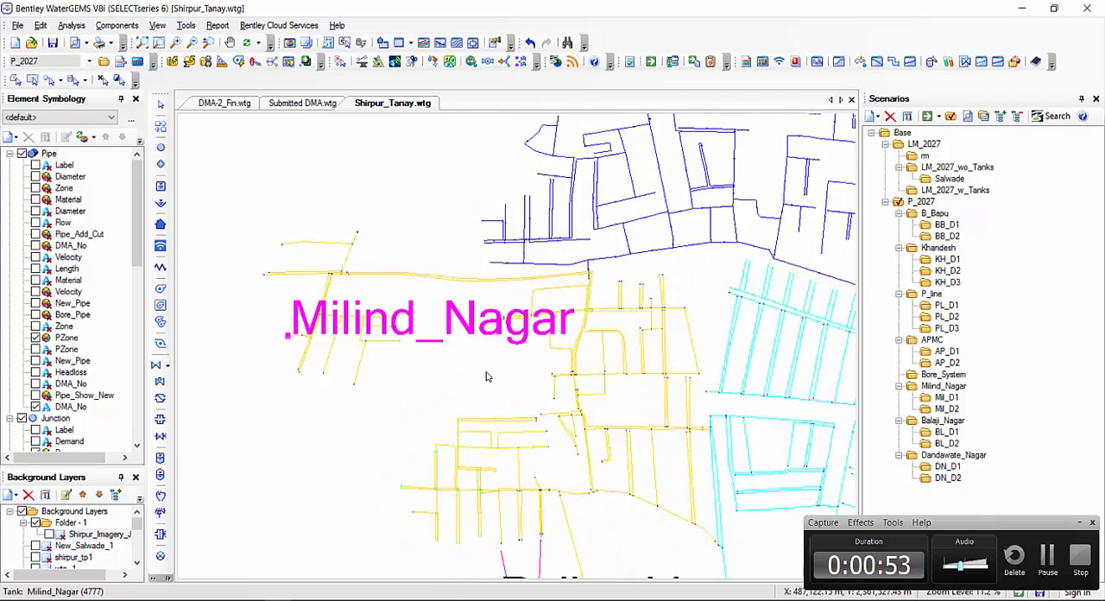
left_click_drag(399, 267, 388, 261)
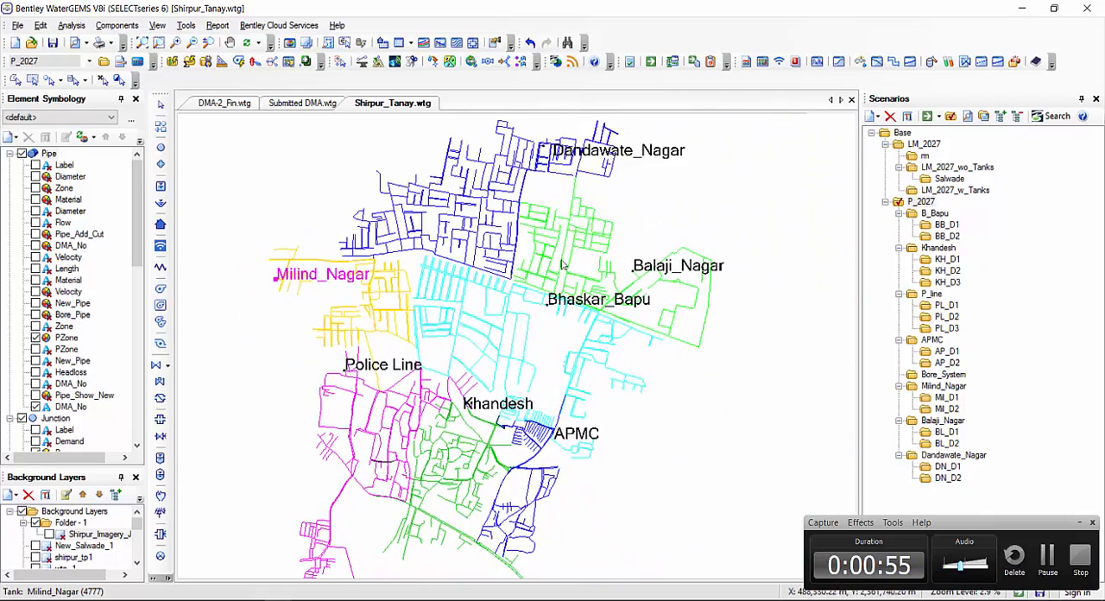
scroll(646, 274, "up", 1)
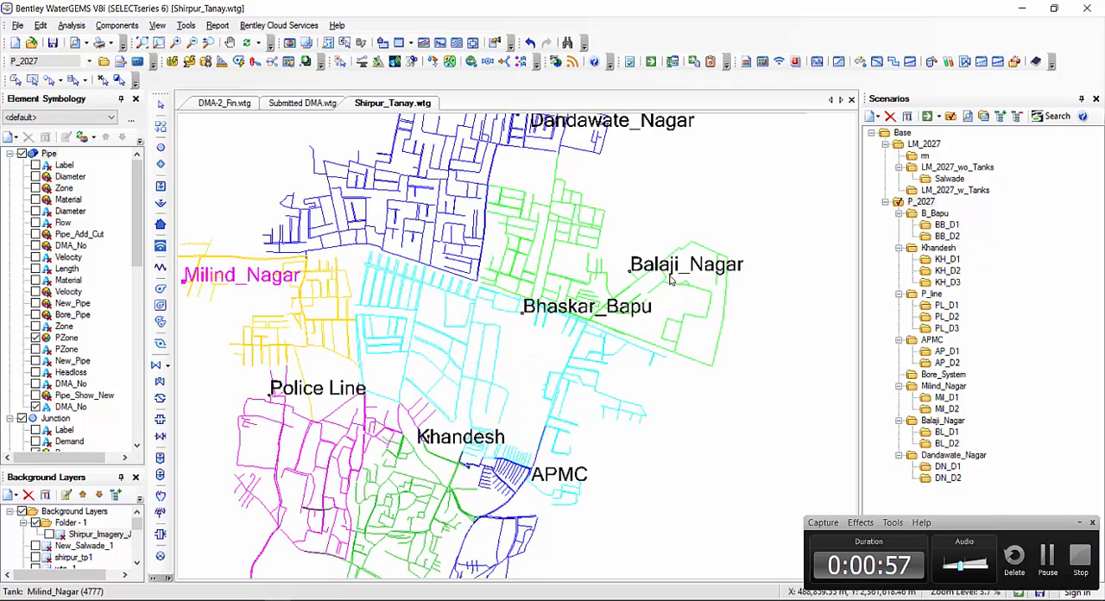
scroll(663, 278, "down", 1)
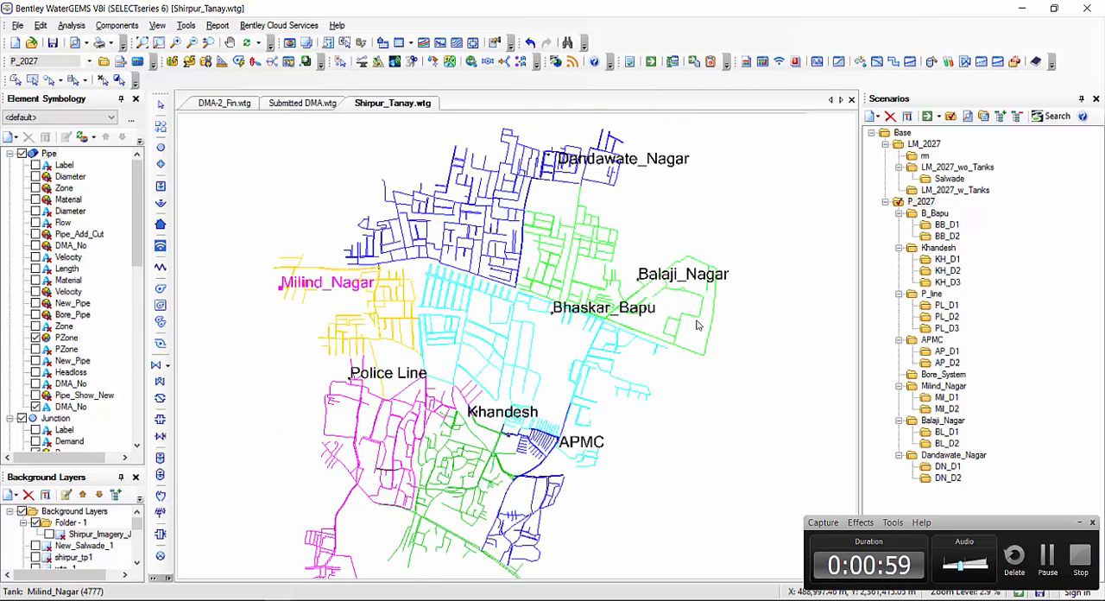
Make B_Bapu and its child scenarios BB_D1 and BB_D2 current in turn to compare the Bhaskar_Bapu network in each
right_click(940, 217)
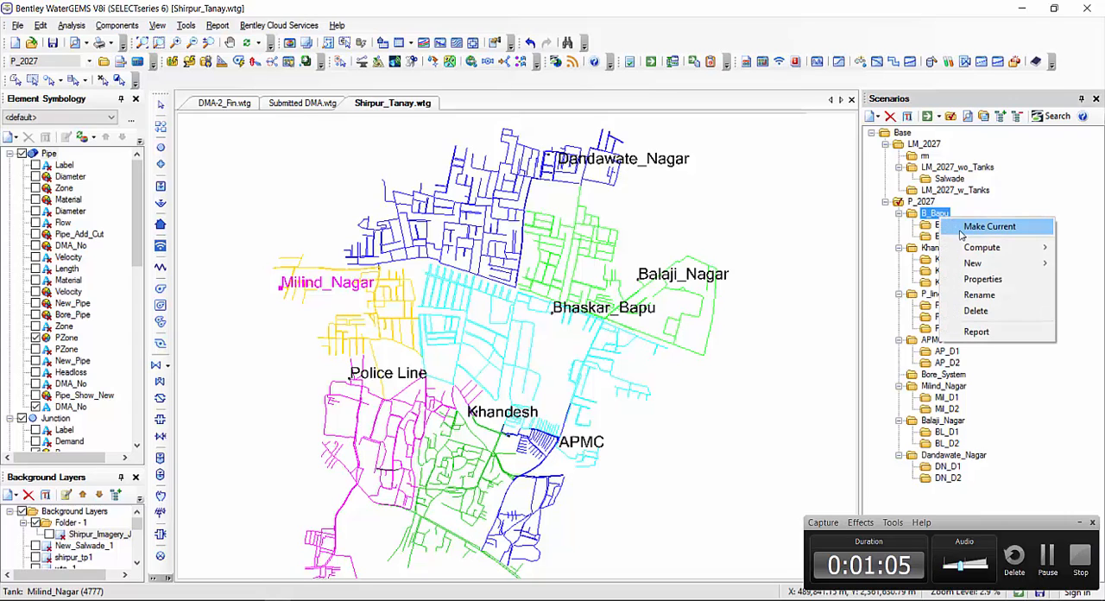
left_click(984, 227)
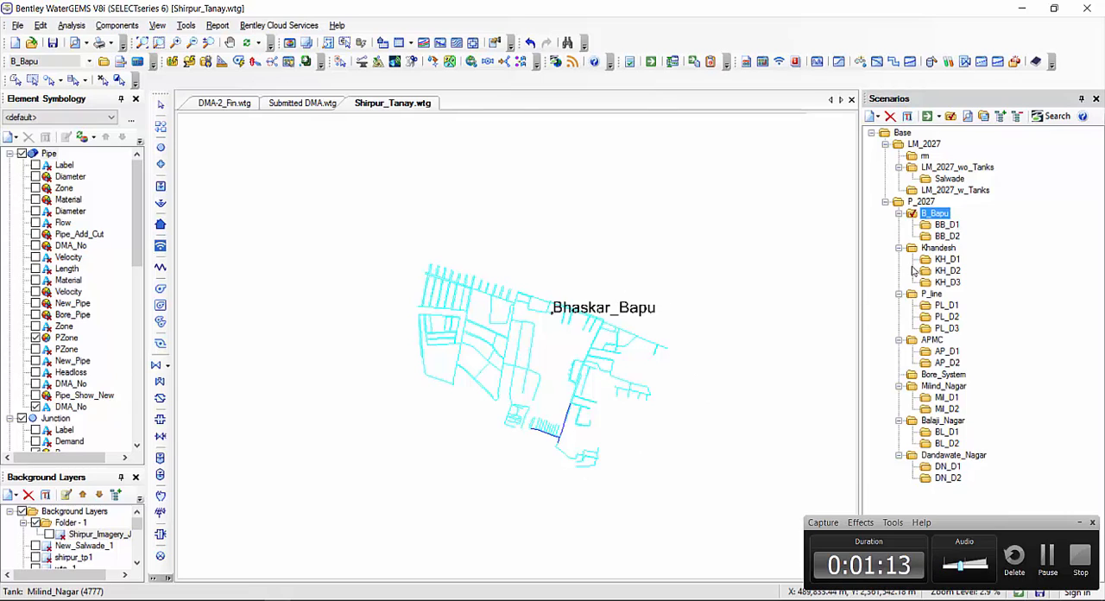
right_click(946, 225)
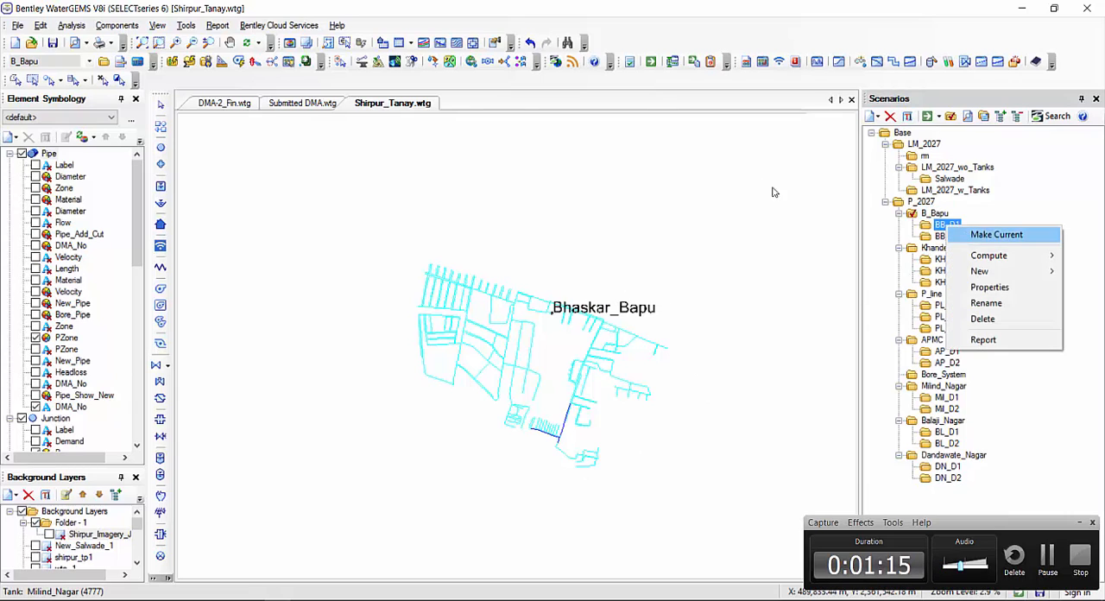
left_click(969, 235)
right_click(947, 236)
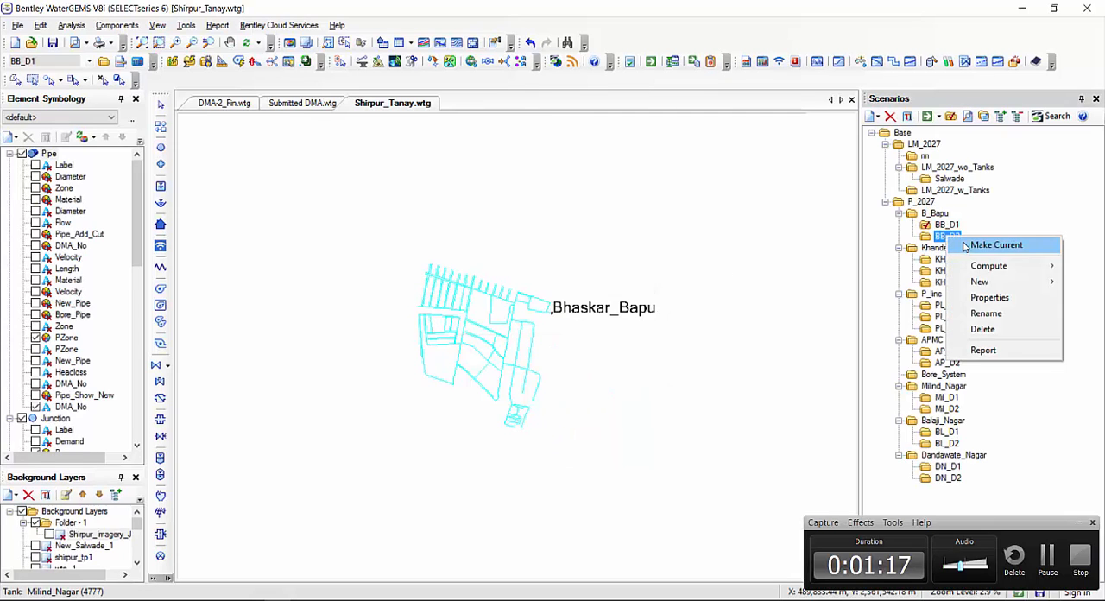
left_click(967, 246)
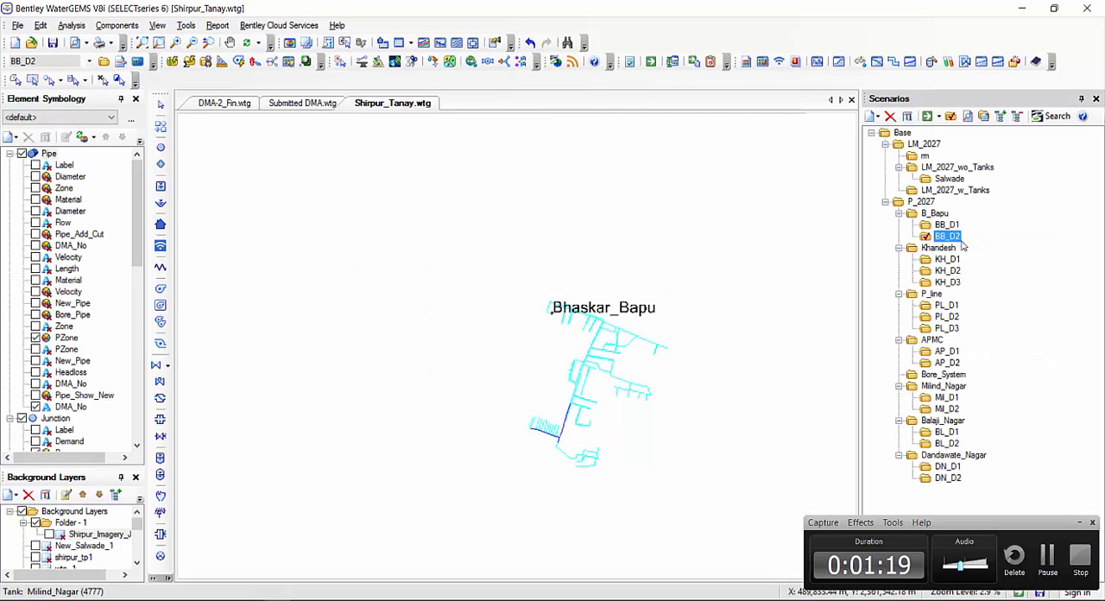
Return to P_2027 as the current scenario and view the complete color-coded network across all zones
right_click(920, 202)
left_click(946, 211)
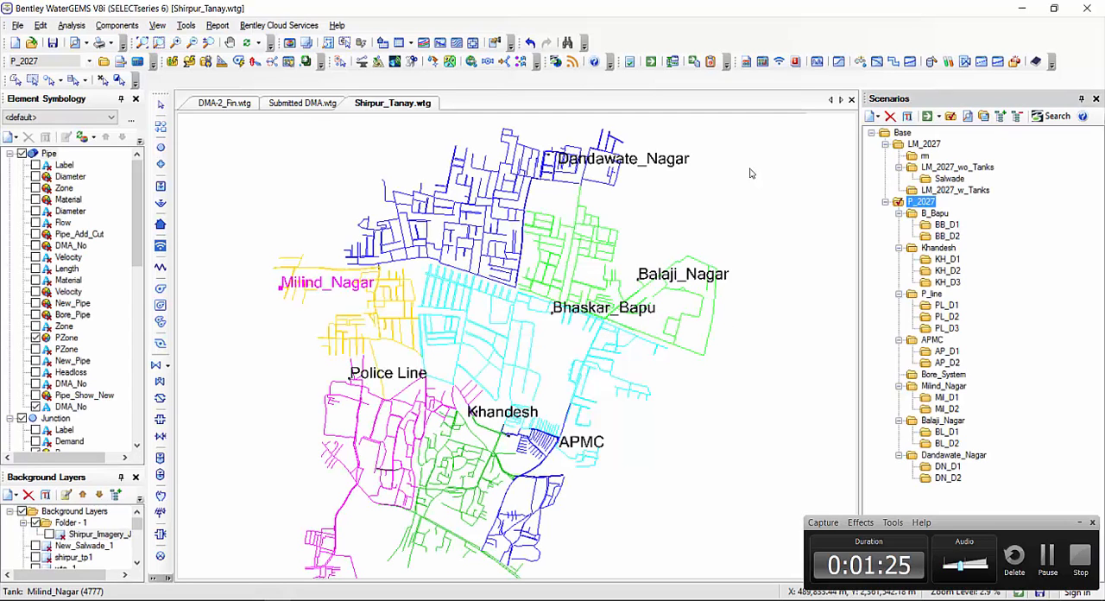
left_click_drag(570, 463, 580, 447)
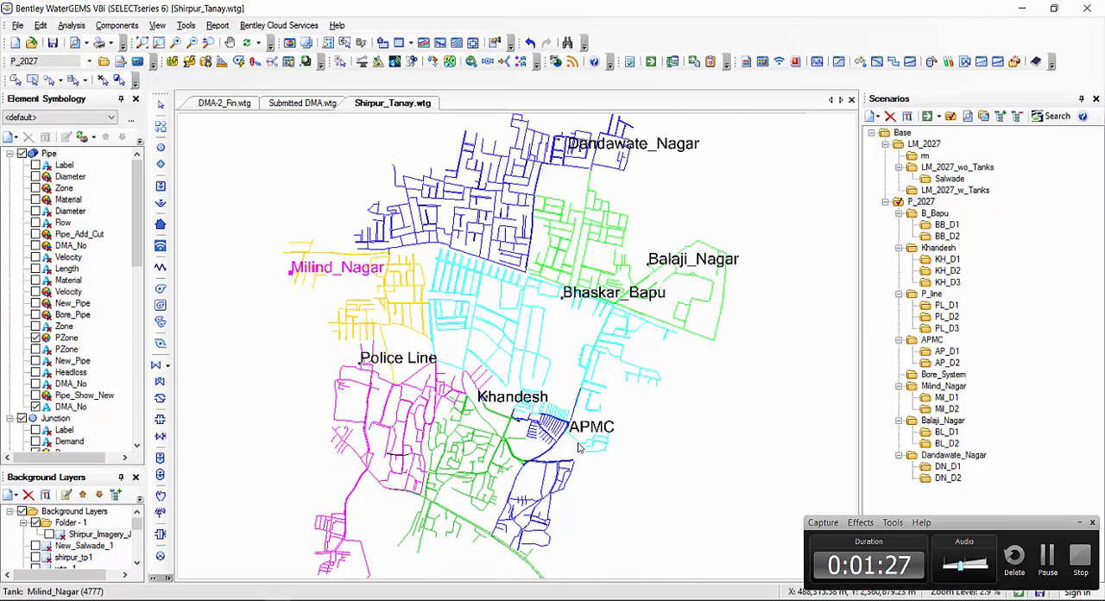
scroll(611, 421, "down", 1)
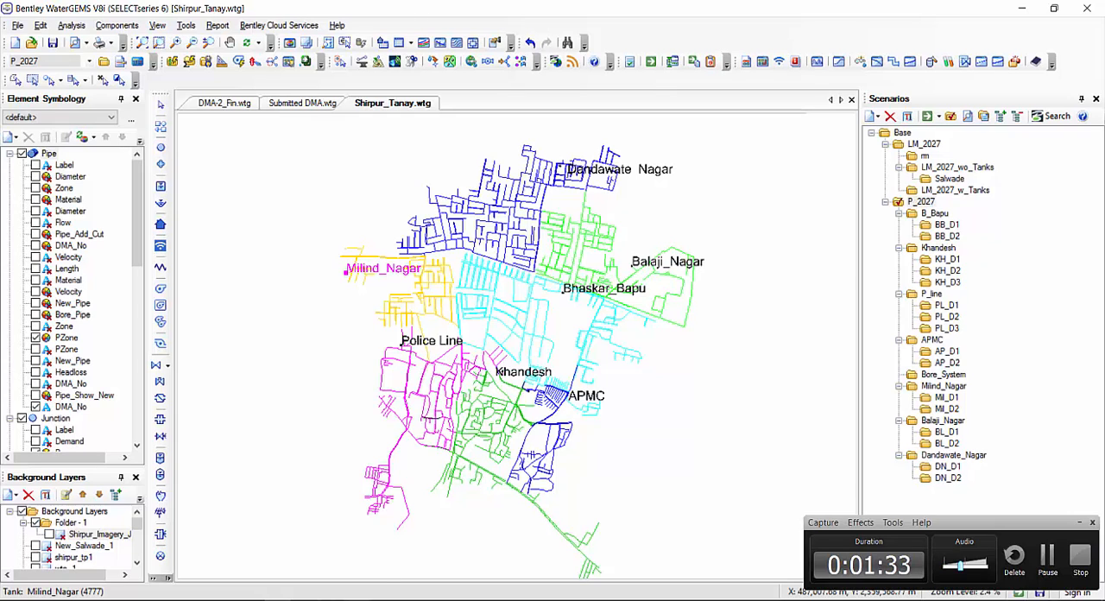
Switch to the Project Evaluation WaterGEMS presentation in PowerPoint, highlight all bullets on slide 4 and show the title slide
mouse_move(384, 600)
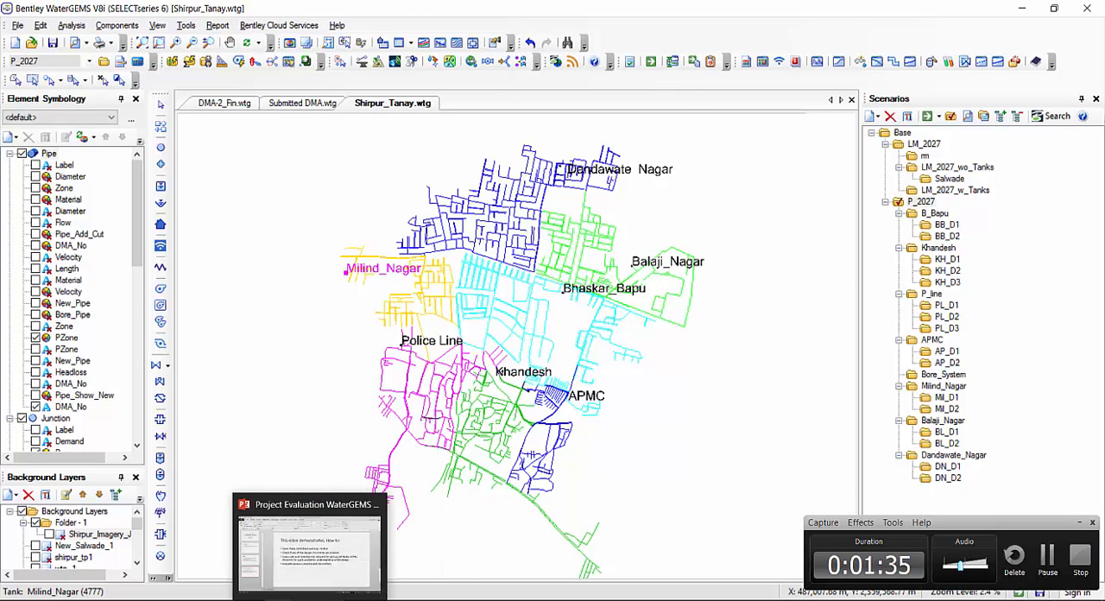
left_click(311, 599)
left_click_drag(391, 266, 795, 423)
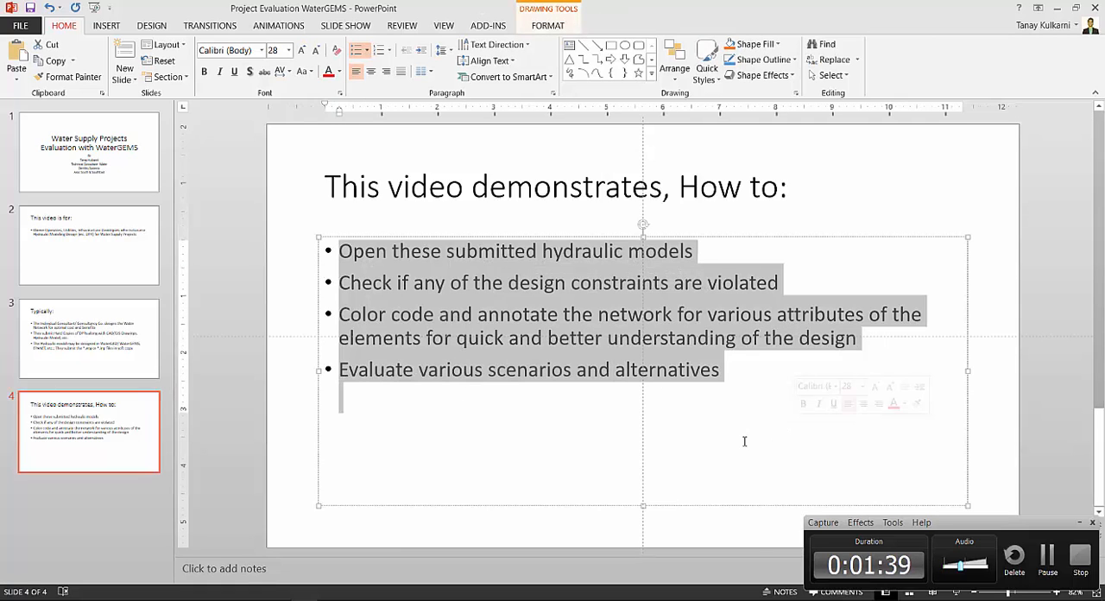
left_click(129, 177)
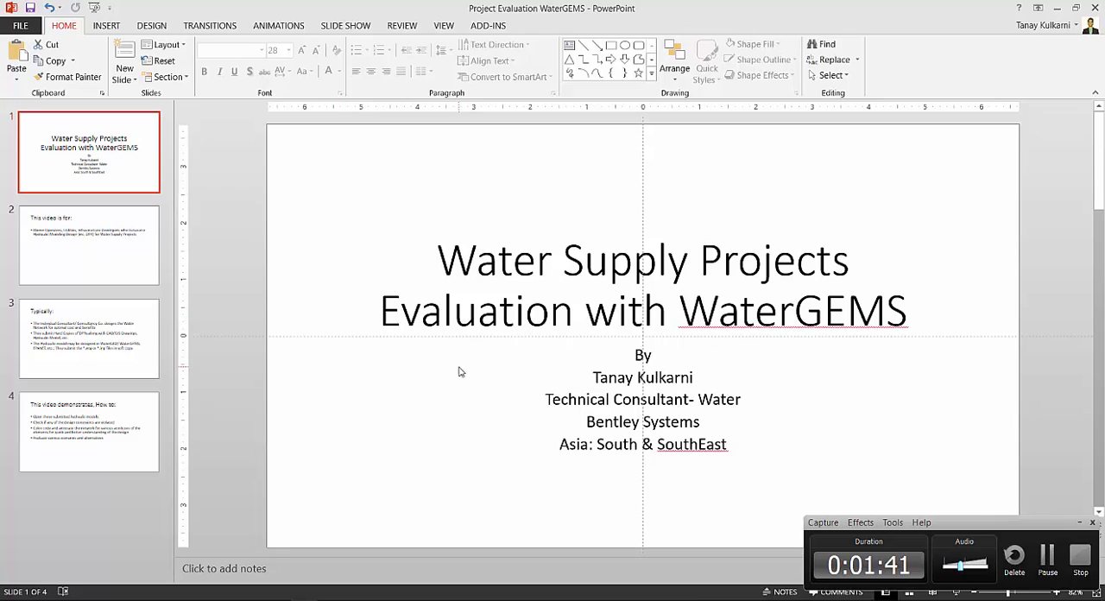